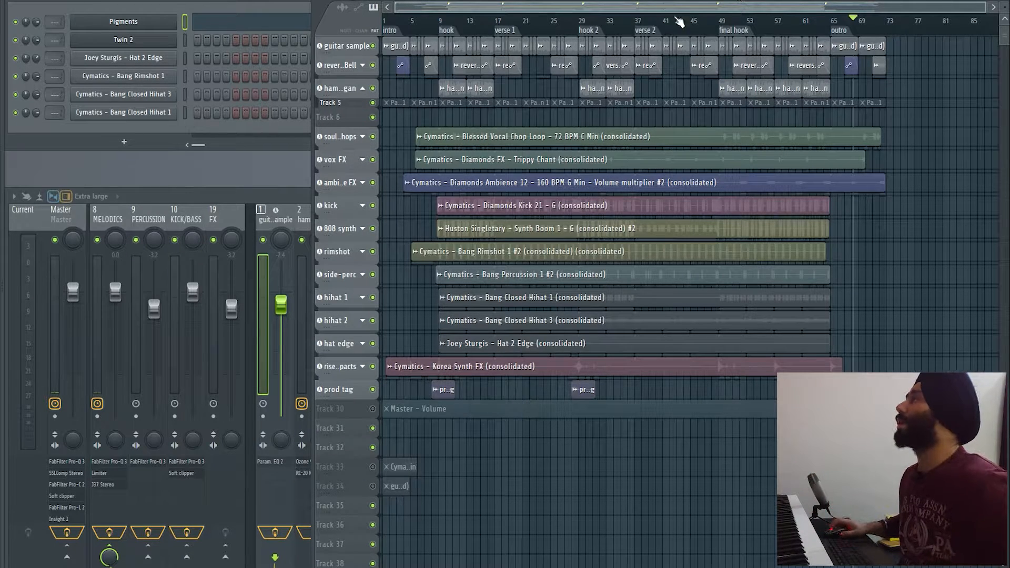
# - Examine the playlist arrangement across its intro, hook, verse and outro sections
pyautogui.scroll(5, 620, 304)
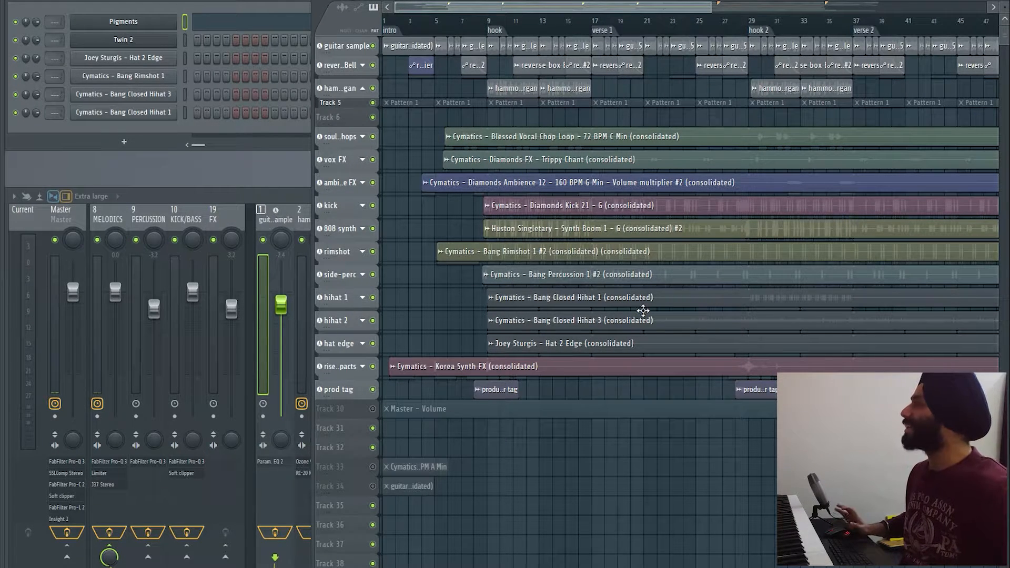
pyautogui.scroll(2, 579, 323)
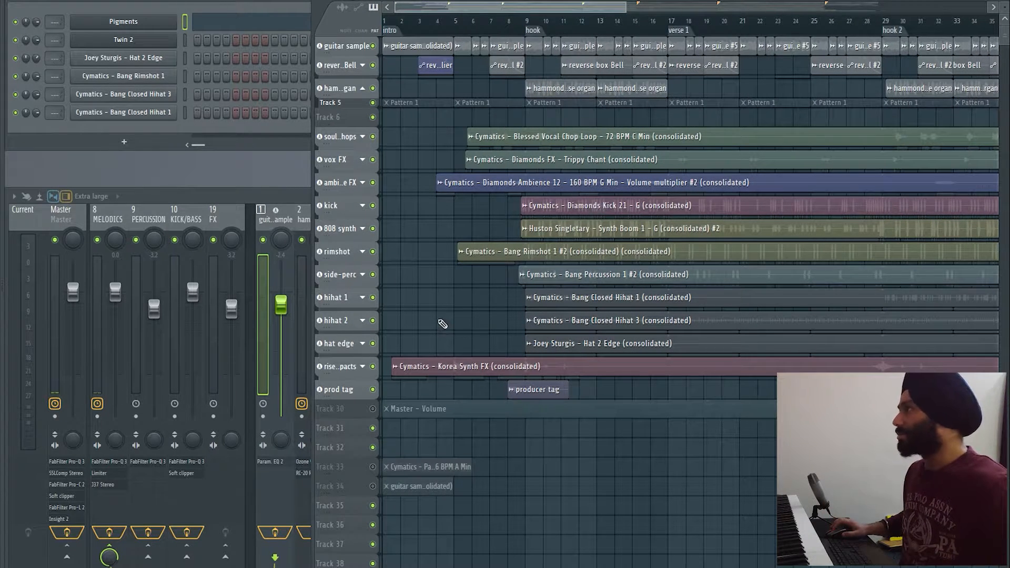
pyautogui.scroll(-2, 439, 308)
pyautogui.scroll(-1, 438, 308)
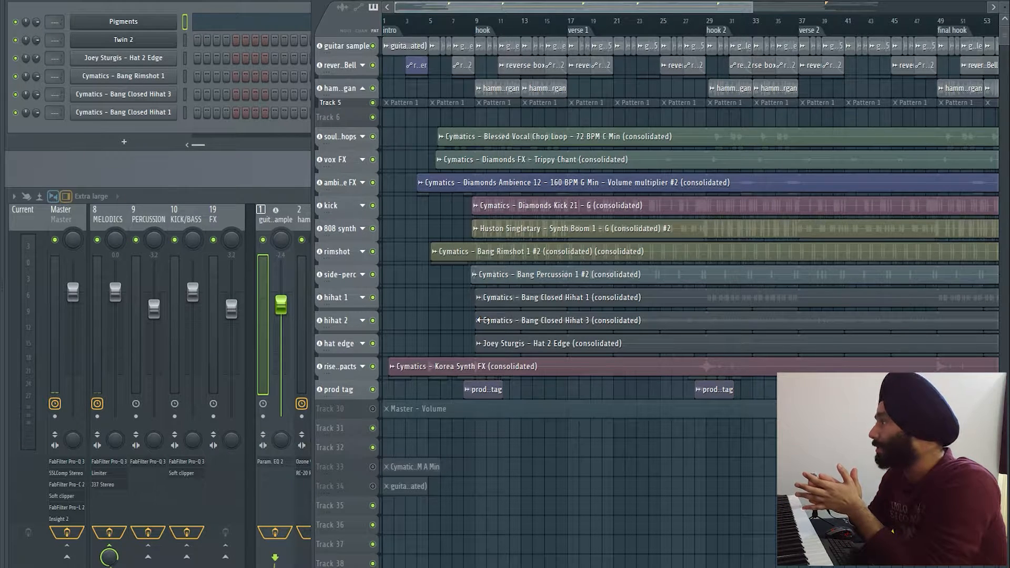
pyautogui.scroll(3, 428, 304)
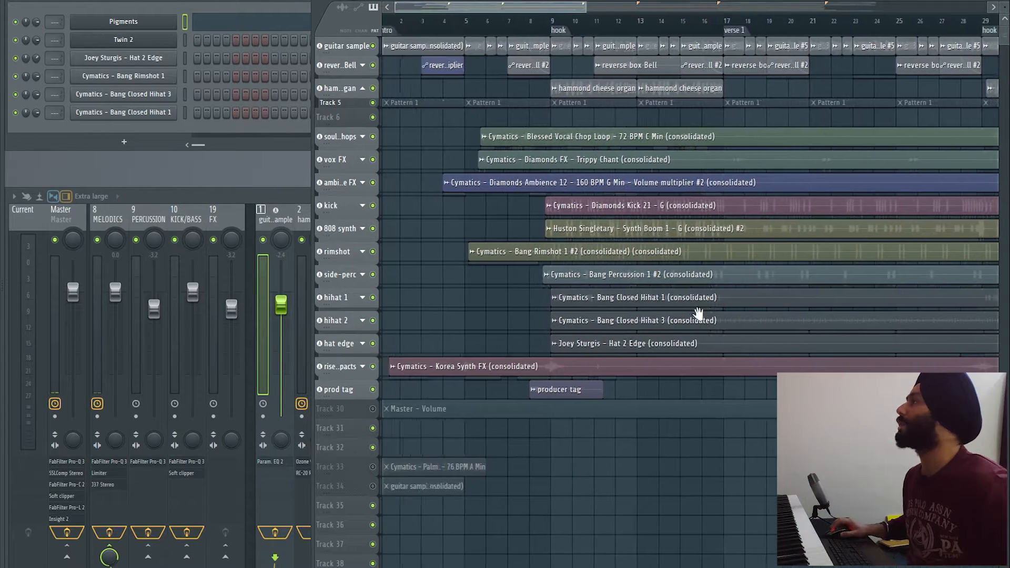
pyautogui.scroll(-4, 536, 309)
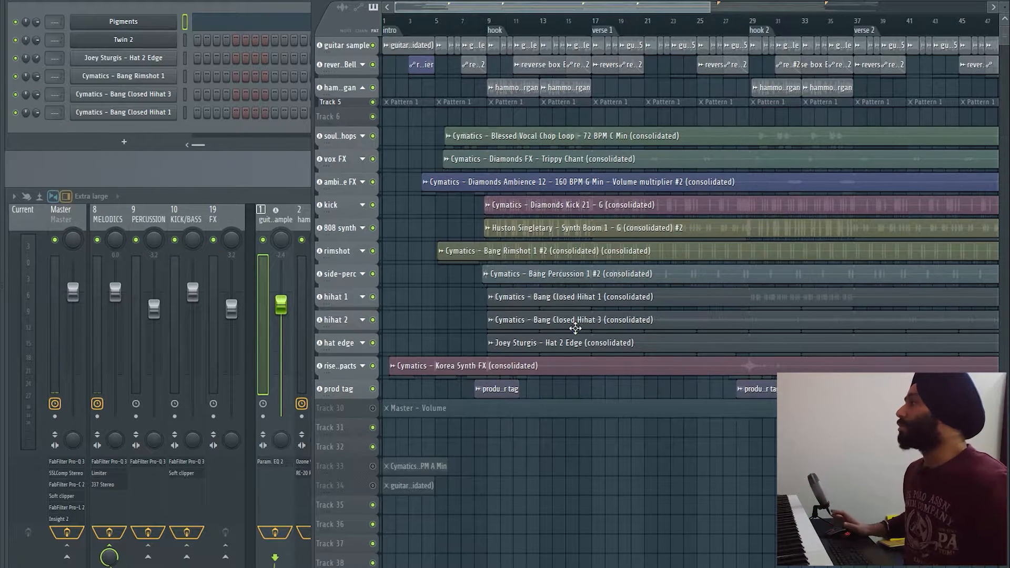
pyautogui.scroll(3, 491, 389)
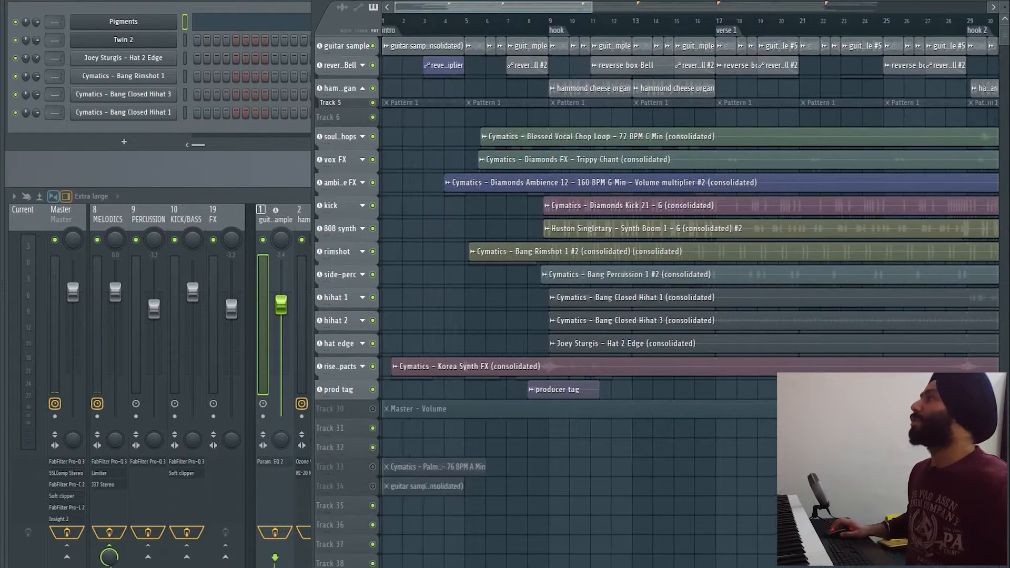
pyautogui.scroll(-5, 491, 389)
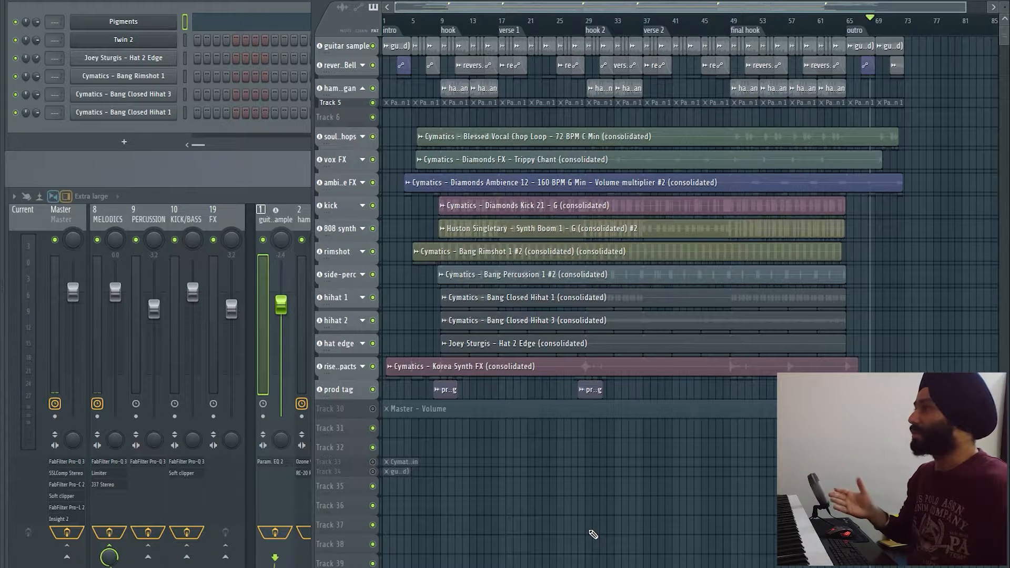
# - Bring up the mixer and review its insert tracks alongside the matching playlist tracks
pyautogui.click(276, 211)
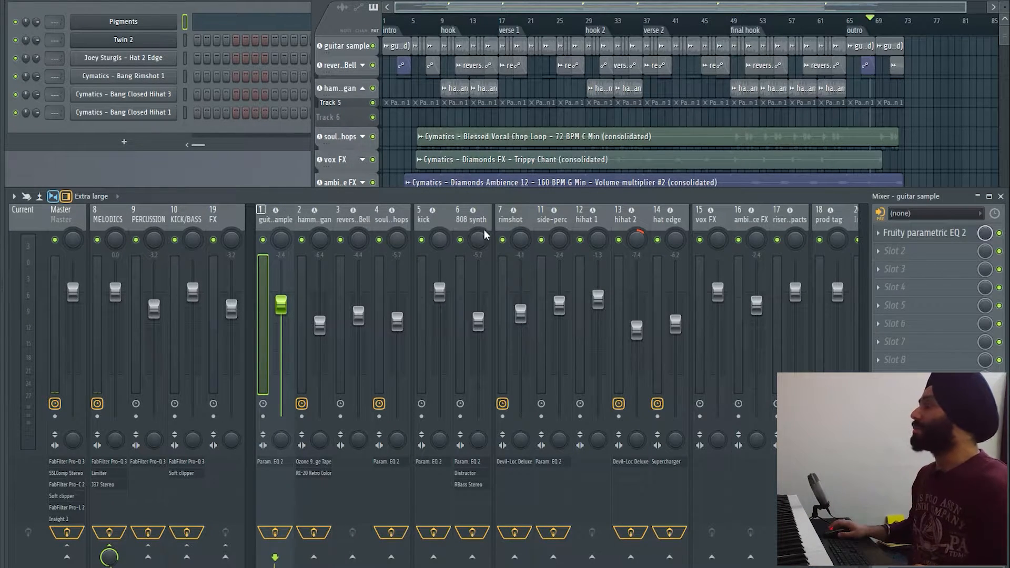
pyautogui.hscroll(3, 484, 230)
pyautogui.hscroll(-3, 503, 217)
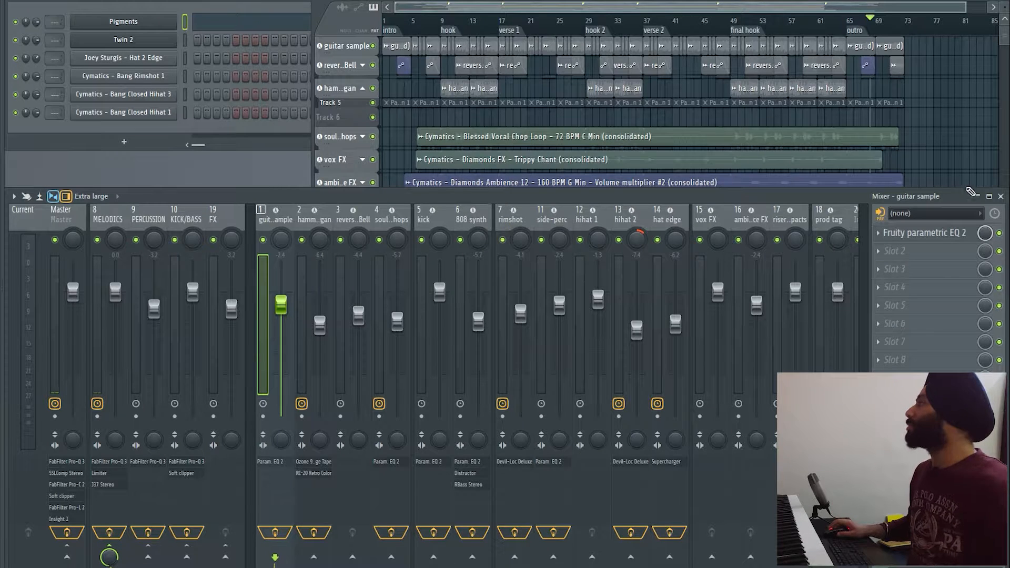
pyautogui.scroll(-3, 952, 160)
pyautogui.scroll(-1, 952, 160)
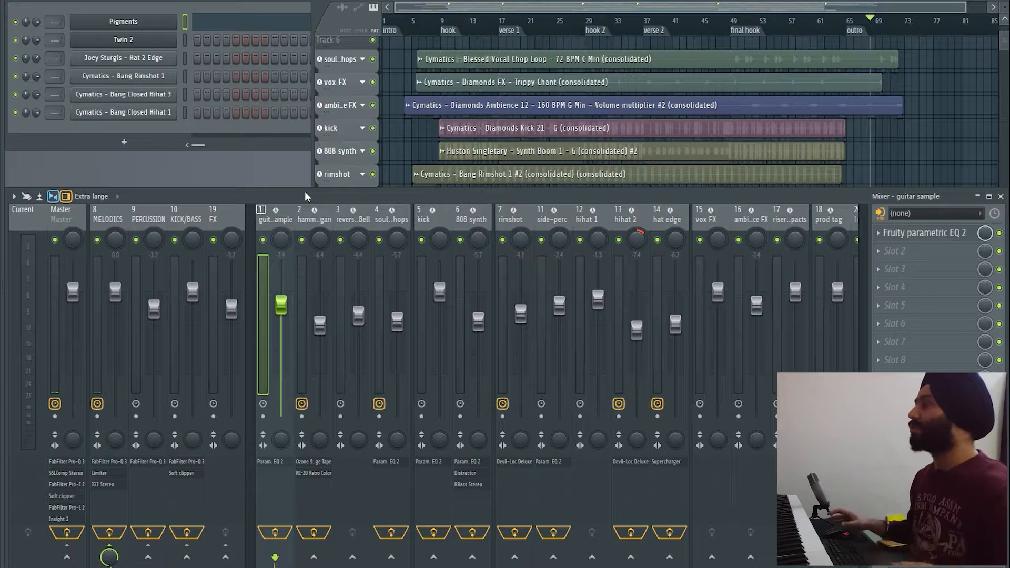
# - Select the MELODICS, PERCUSSION, KICK/BASS and FX bus tracks in the mixer to inspect their effect chains
pyautogui.click(113, 227)
pyautogui.middleClick(150, 224)
pyautogui.click(118, 222)
pyautogui.click(98, 218)
pyautogui.click(189, 222)
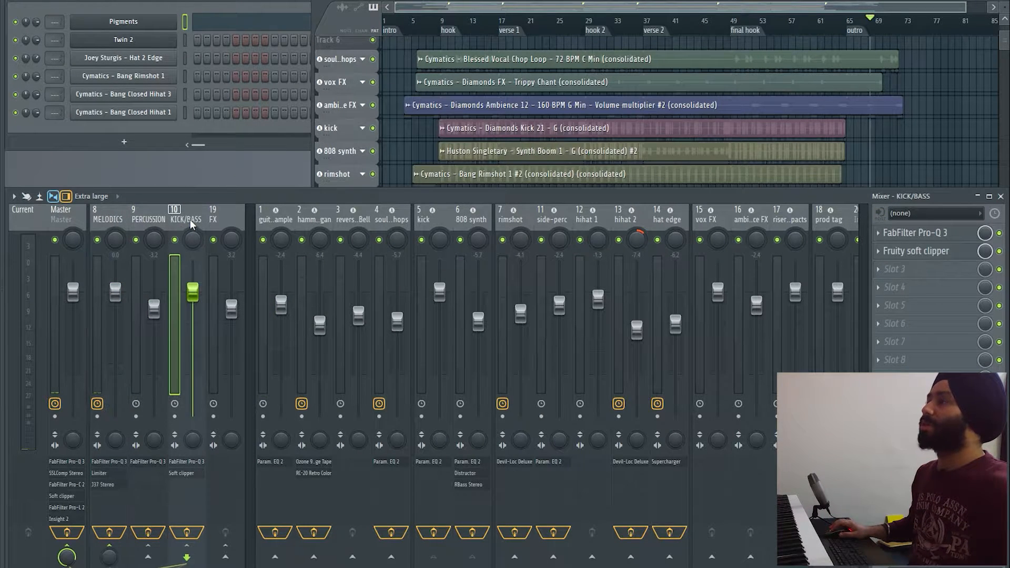
pyautogui.click(232, 218)
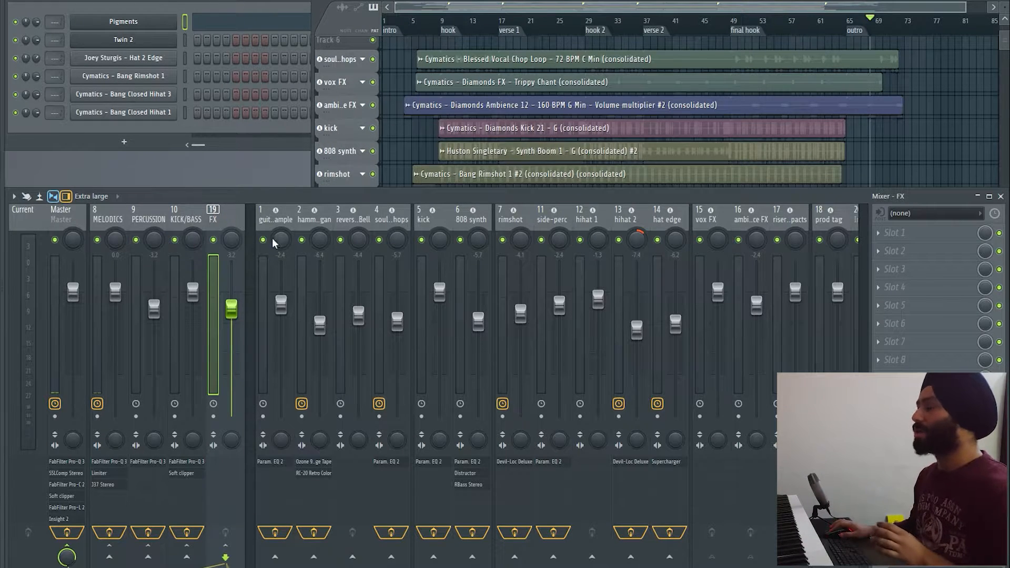
# - Select the guitar, hammond, reverse bell and soul vox chops mixer tracks together, and inspect their routing to the MELODICS bus
pyautogui.click(318, 222)
pyautogui.click(270, 217)
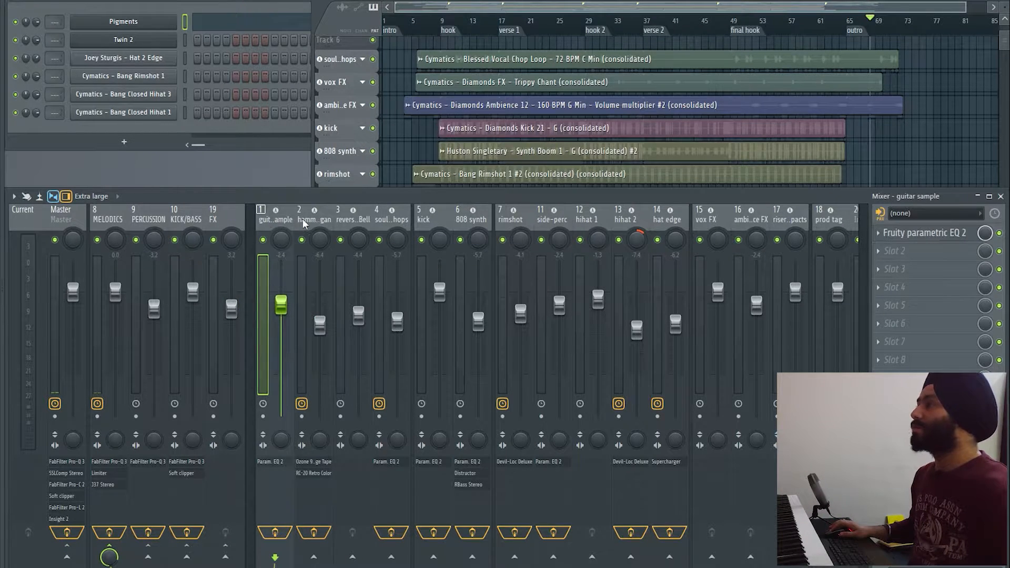
pyautogui.keyDown('ctrl'); pyautogui.keyDown('shift'); pyautogui.click(311, 218); pyautogui.keyUp('shift'); pyautogui.keyUp('ctrl')
pyautogui.keyDown('ctrl'); pyautogui.click(352, 221); pyautogui.keyUp('ctrl')
pyautogui.keyDown('ctrl'); pyautogui.click(392, 220); pyautogui.keyUp('ctrl')
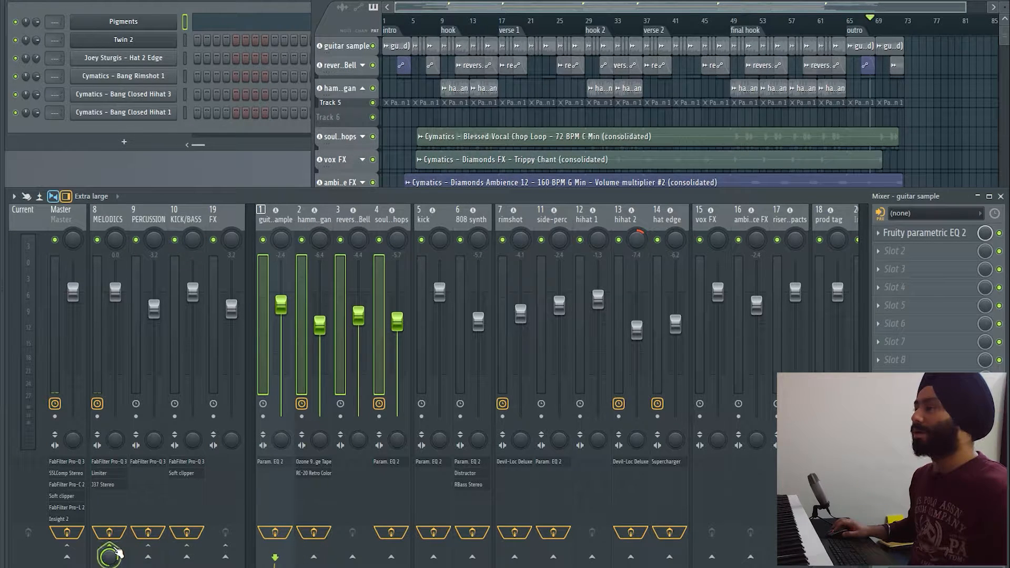
pyautogui.click(114, 221)
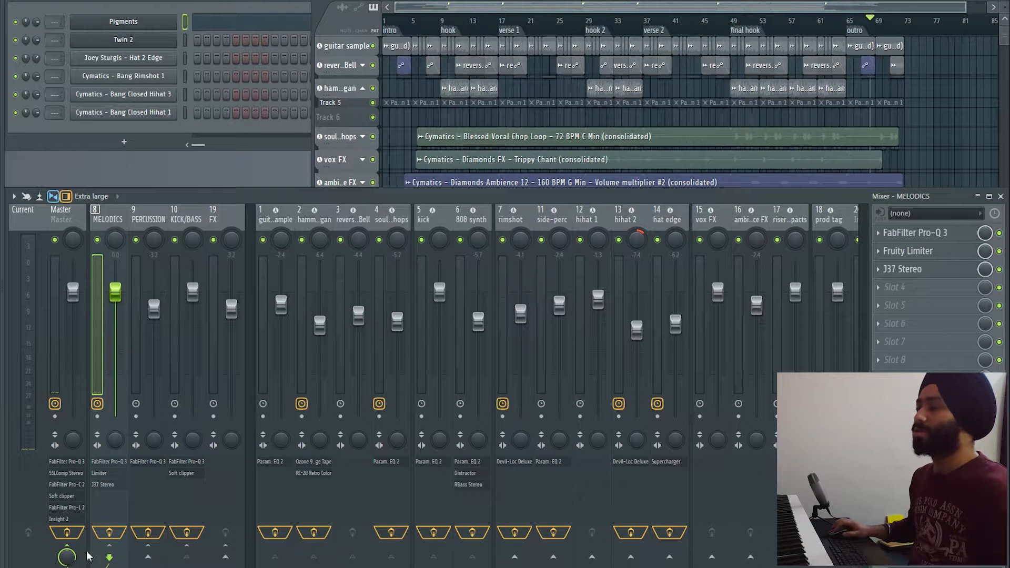
# - Inspect the routing of the rimshot, side-perc and hat tracks to the PERCUSSION bus, and of kick and 808 synth to KICK/BASS
pyautogui.click(144, 220)
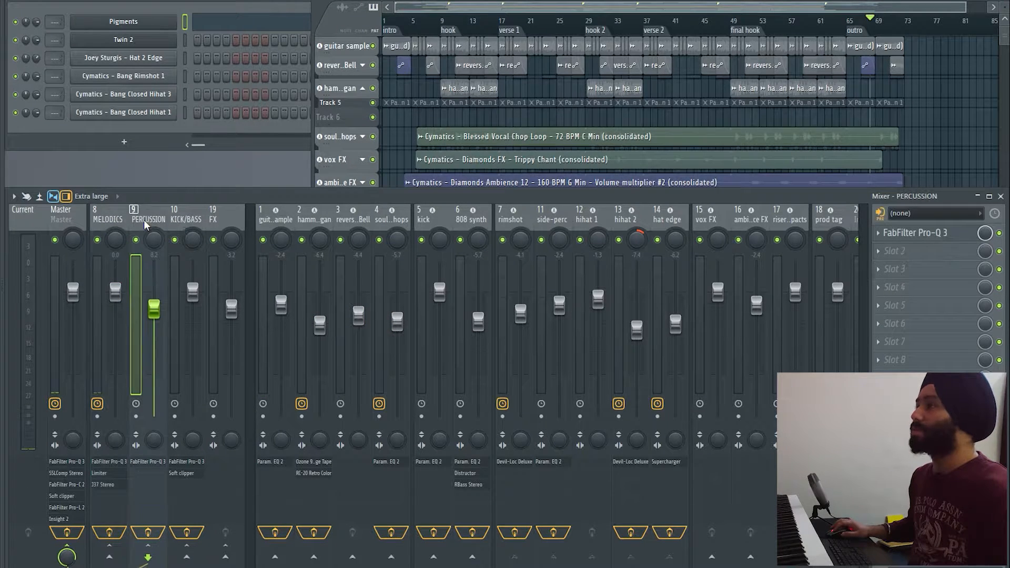
pyautogui.click(510, 223)
pyautogui.keyDown('ctrl'); pyautogui.click(558, 222); pyautogui.keyUp('ctrl')
pyautogui.keyDown('ctrl'); pyautogui.click(589, 220); pyautogui.keyUp('ctrl')
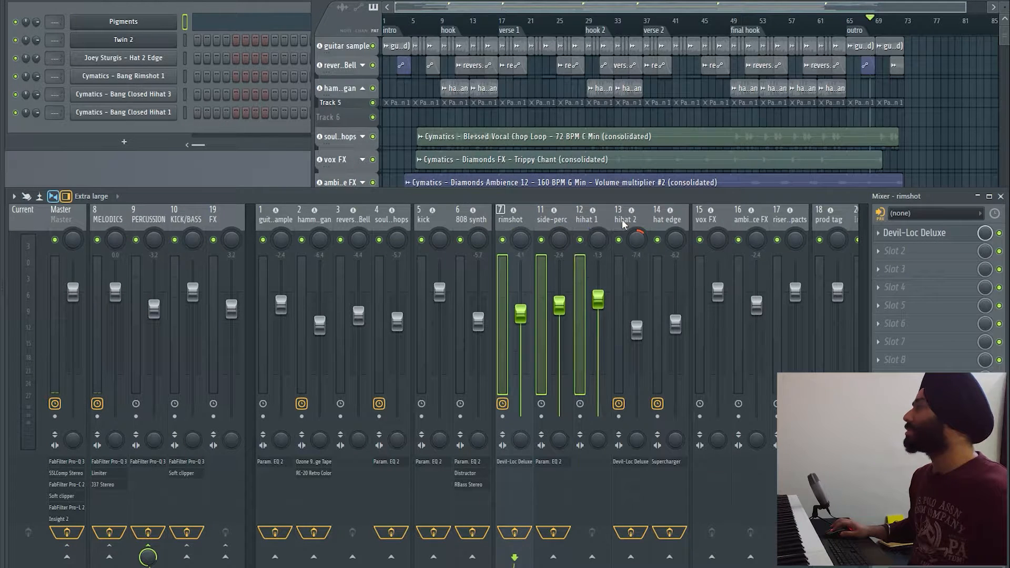
pyautogui.keyDown('ctrl'); pyautogui.click(623, 222); pyautogui.keyUp('ctrl')
pyautogui.keyDown('ctrl'); pyautogui.click(669, 221); pyautogui.keyUp('ctrl')
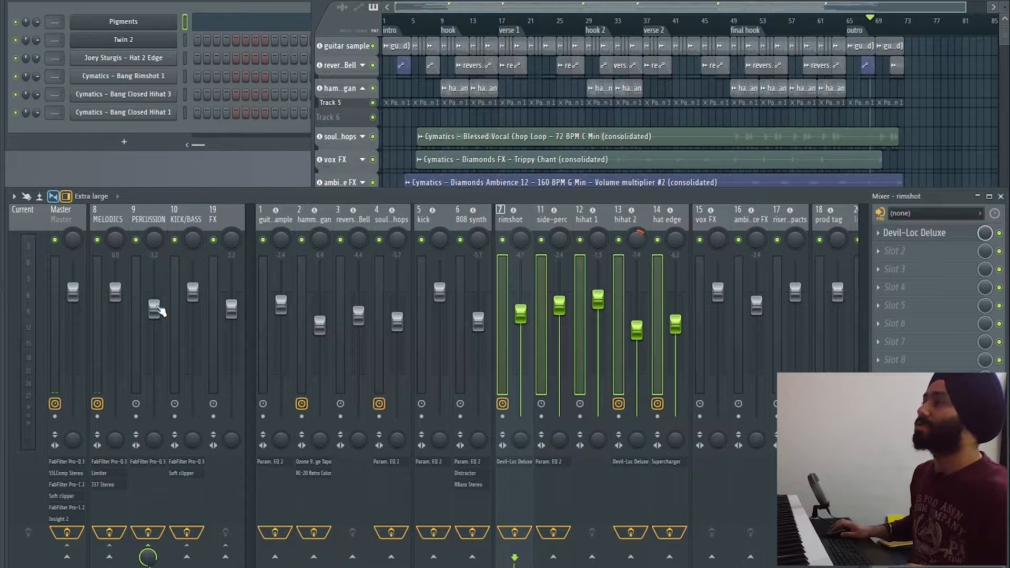
pyautogui.click(435, 220)
pyautogui.keyDown('ctrl'); pyautogui.click(462, 217); pyautogui.keyUp('ctrl')
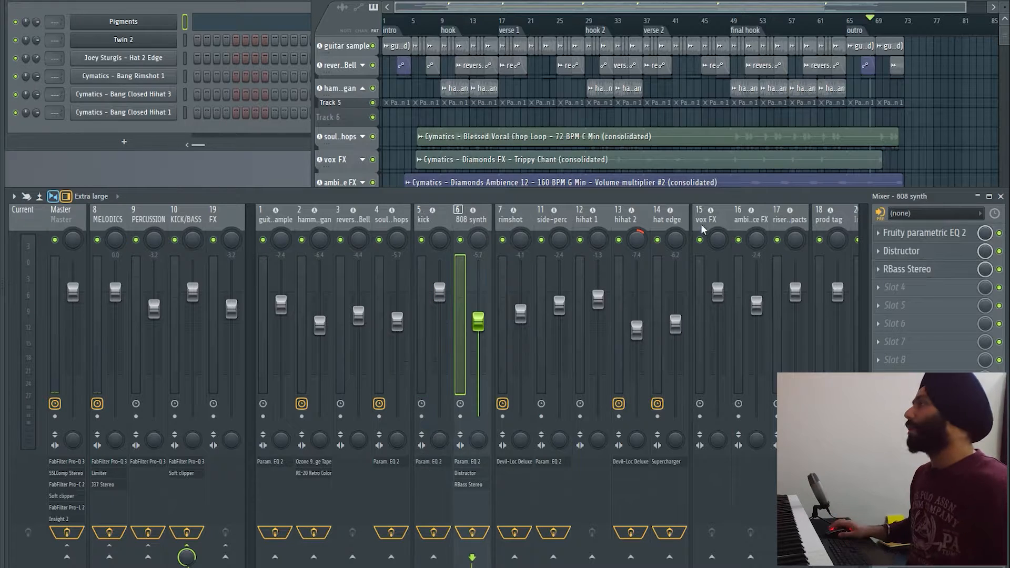
# - Inspect the FX bus and the vox FX, ambience FX and riser/impacts tracks feeding it, plus the prod tag track
pyautogui.click(236, 223)
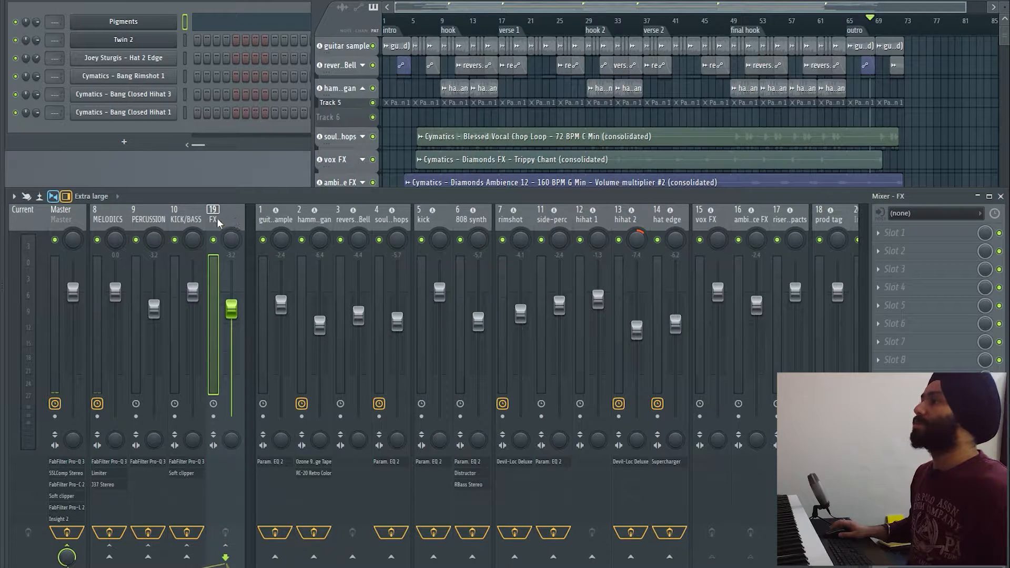
pyautogui.scroll(-3, 436, 223)
pyautogui.click(589, 220)
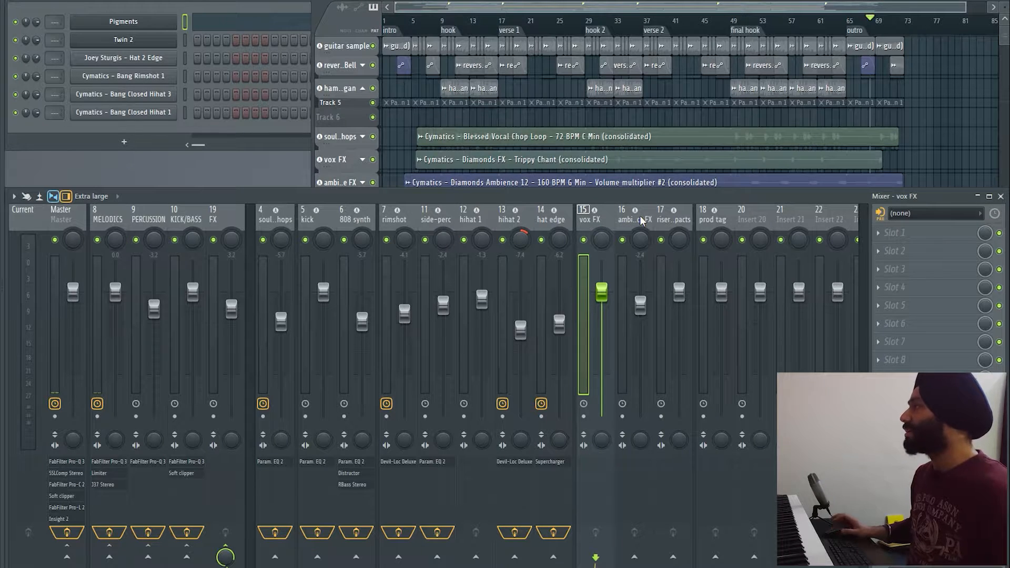
pyautogui.moveTo(602, 215); pyautogui.dragTo(671, 224)
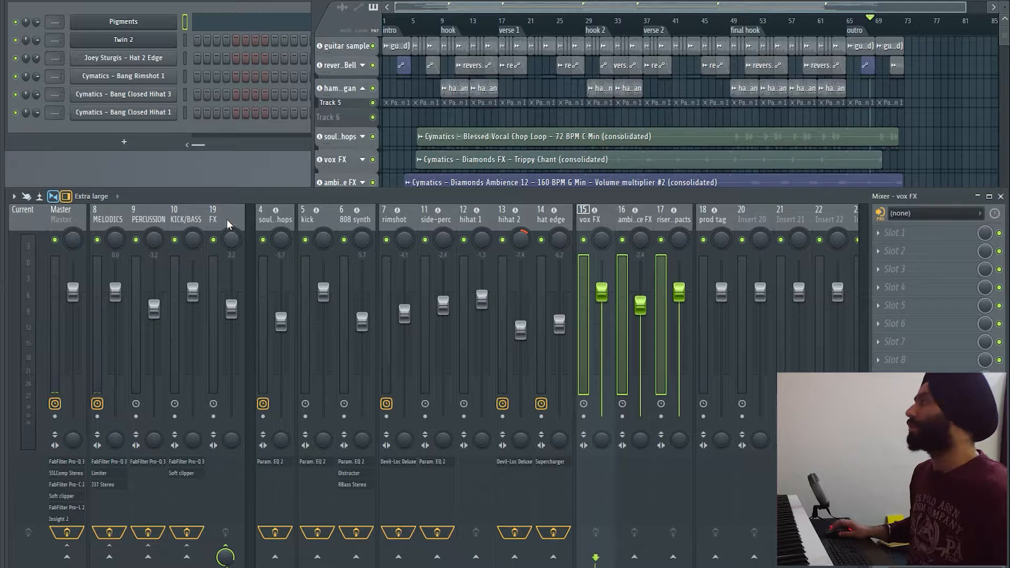
pyautogui.click(723, 219)
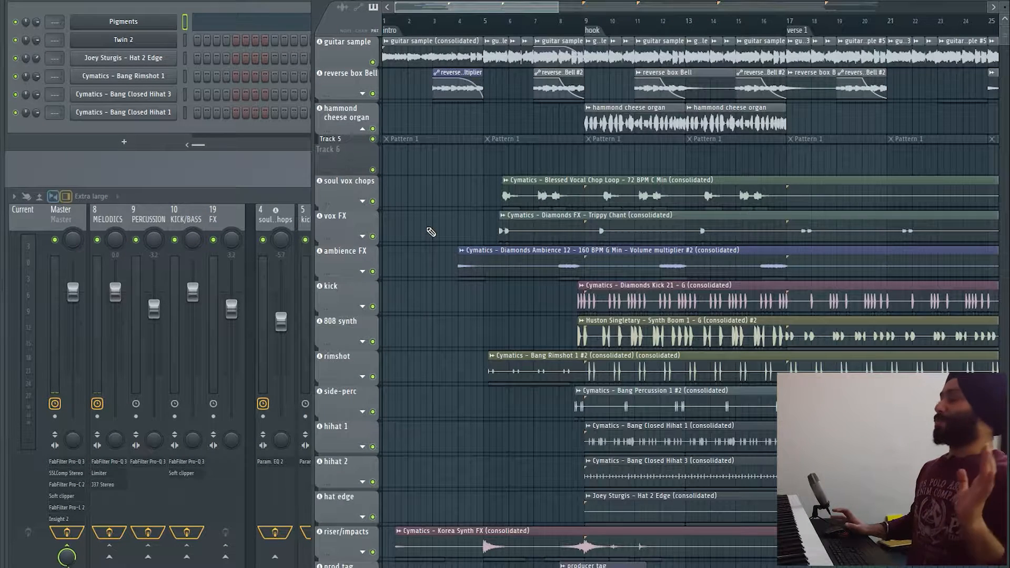
# - Open the first guitar sample clip's channel settings, audition its waveform and close the settings
pyautogui.doubleClick(433, 58)
pyautogui.moveTo(395, 353); pyautogui.dragTo(336, 288)
pyautogui.click(320, 450)
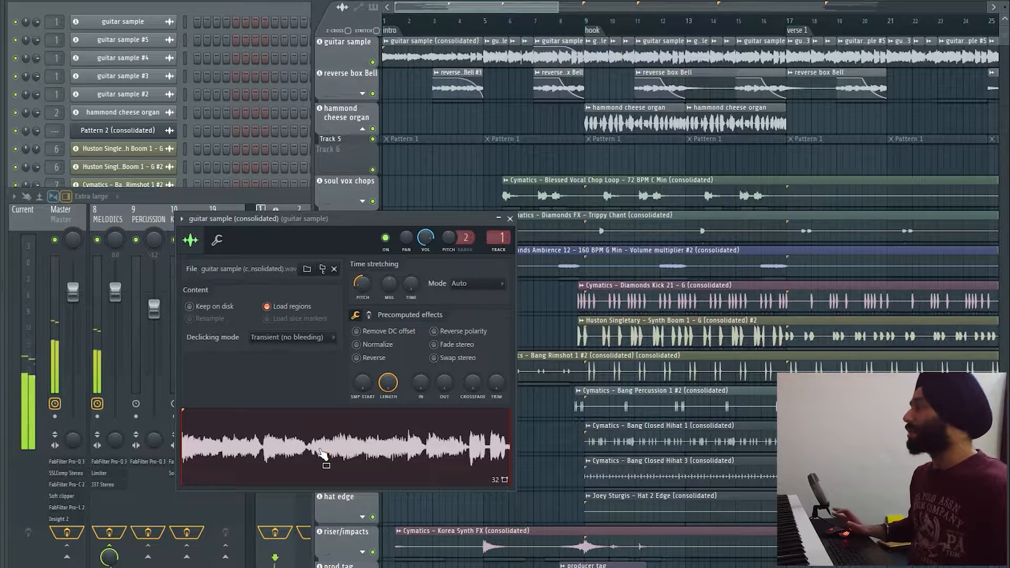
pyautogui.click(509, 218)
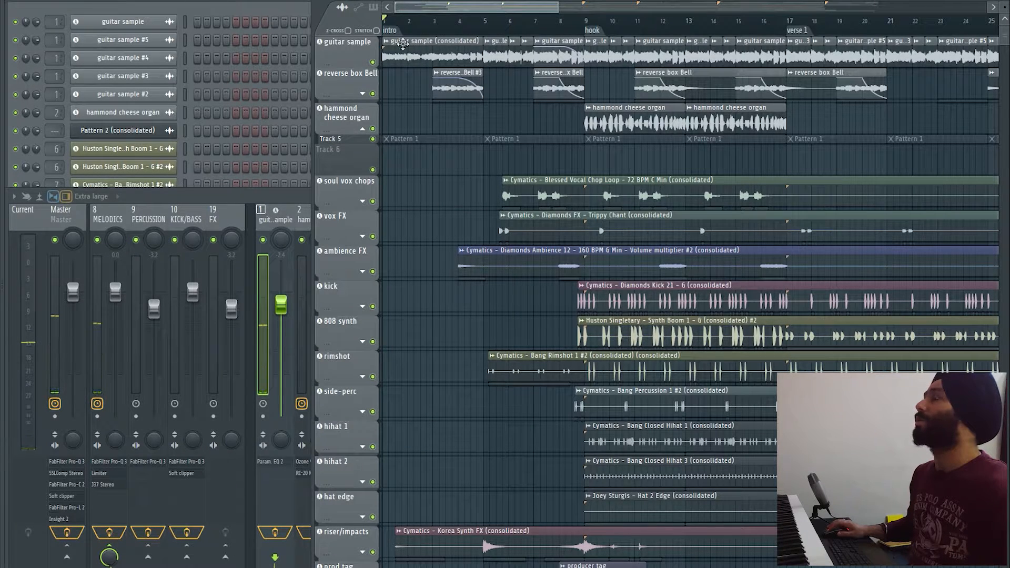
# - Play the arrangement's intro from bar 1, and view the consolidated guitar sample's channel settings again
pyautogui.press('space')
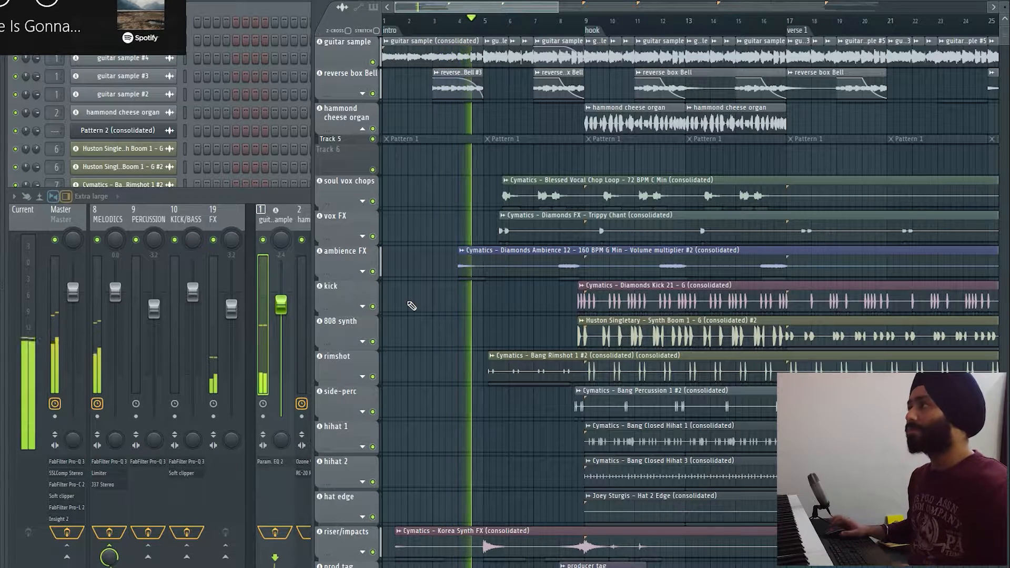
pyautogui.press('space')
pyautogui.doubleClick(422, 51)
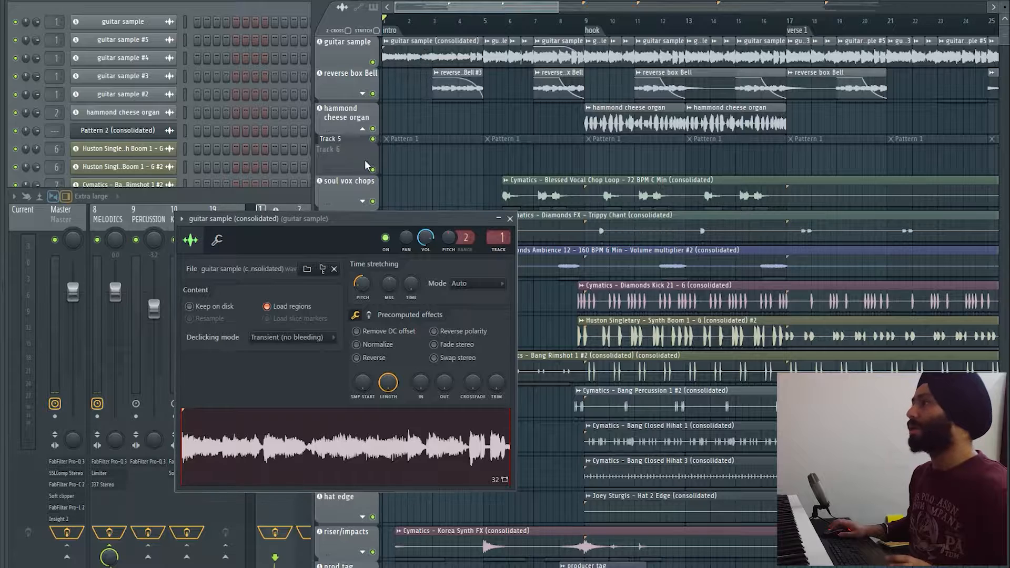
pyautogui.click(510, 218)
# - Solo the guitar sample playlist track and listen to it from the start and from bar 5
pyautogui.click(138, 23)
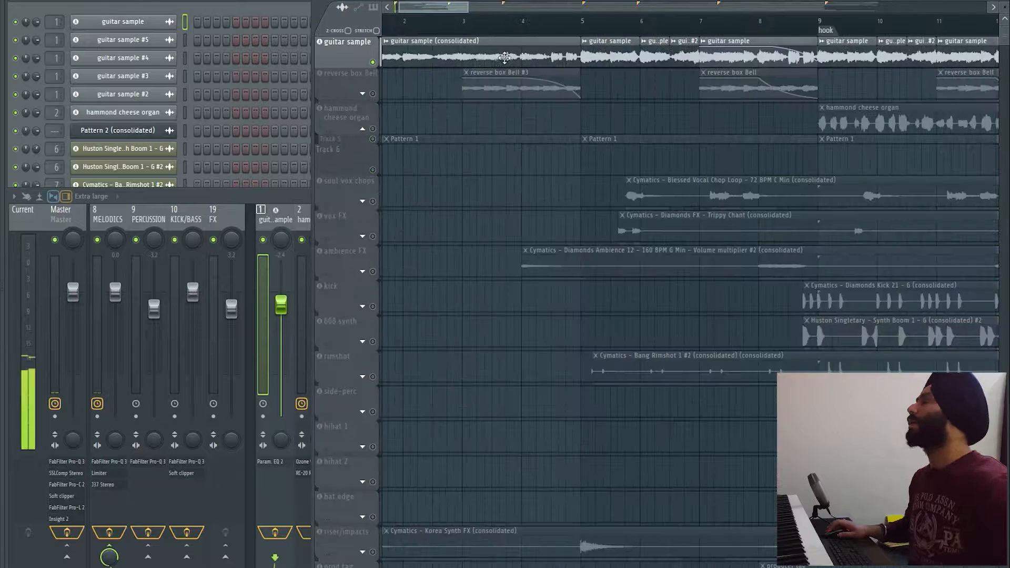
pyautogui.press('space')
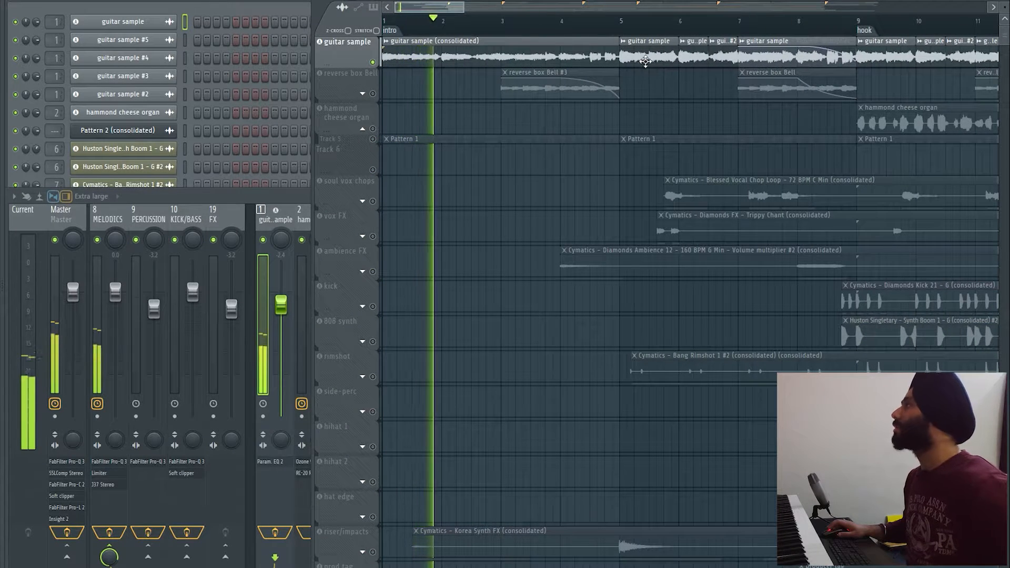
pyautogui.click(621, 22)
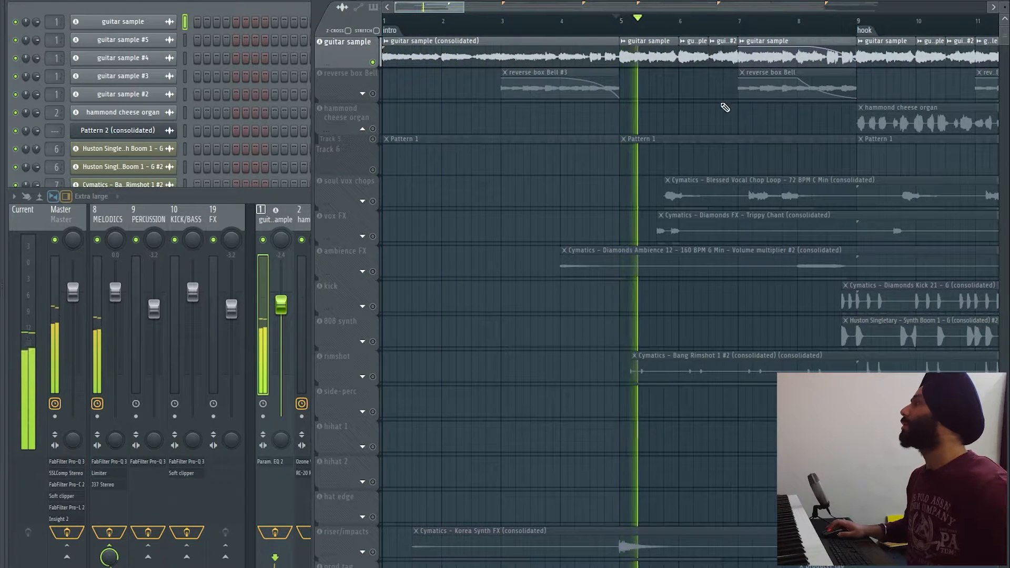
pyautogui.moveTo(724, 106); pyautogui.dragTo(608, 77)
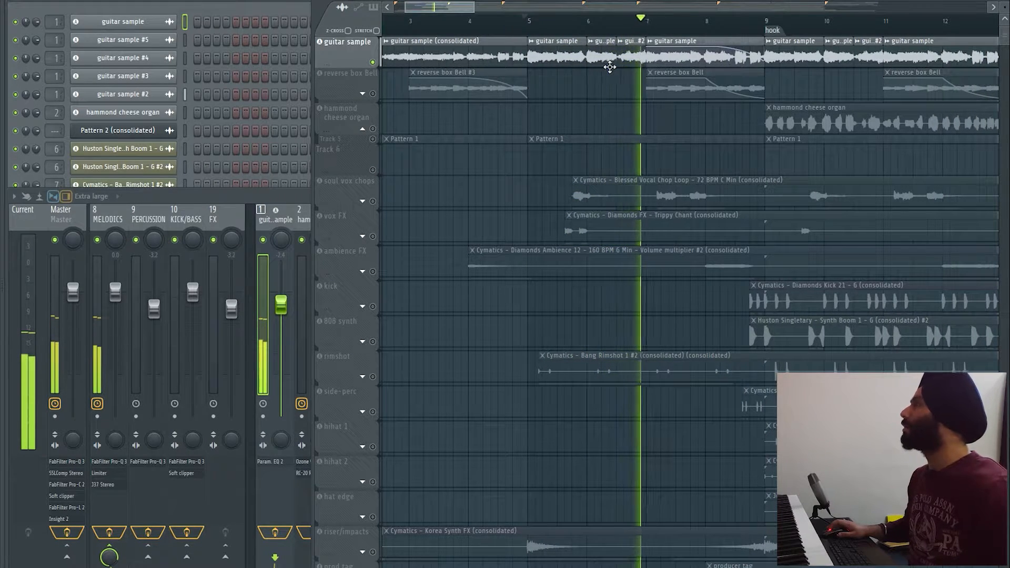
# - Listen closely to the chopped guitar clips from bar 5, and set the playback position to bar 6
pyautogui.scroll(2, 624, 67)
pyautogui.press('space')
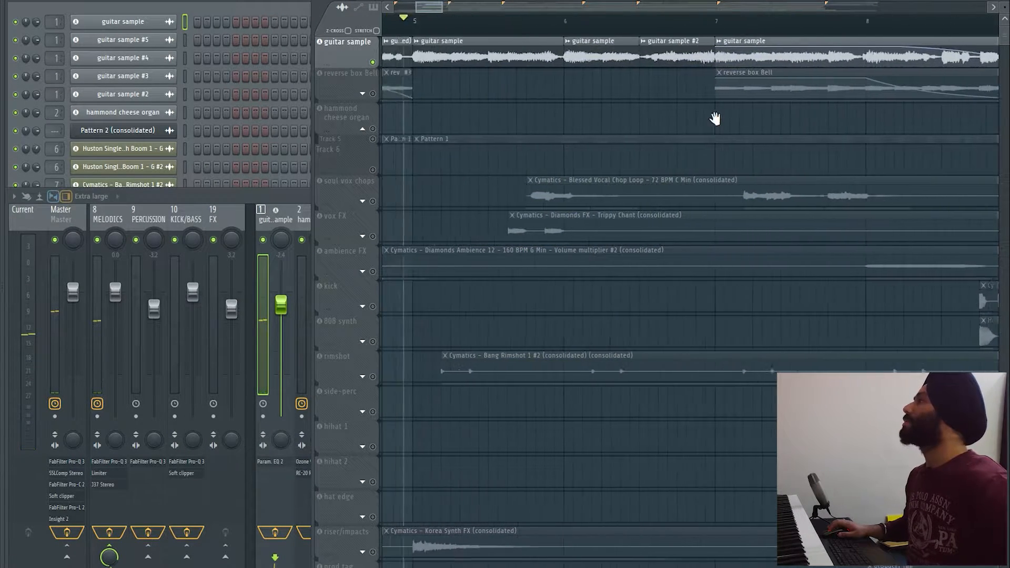
pyautogui.scroll(2, 546, 52)
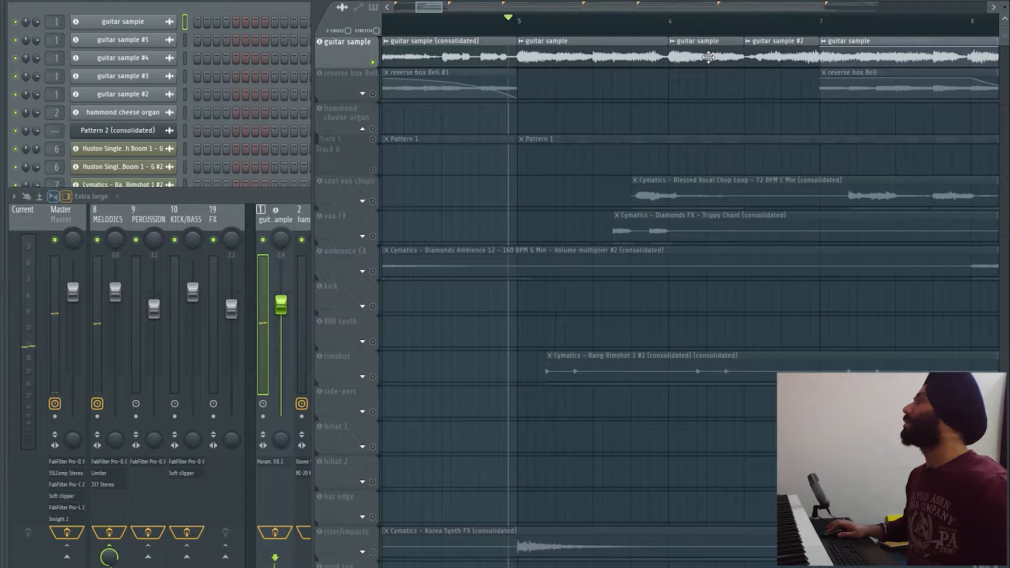
pyautogui.press('space')
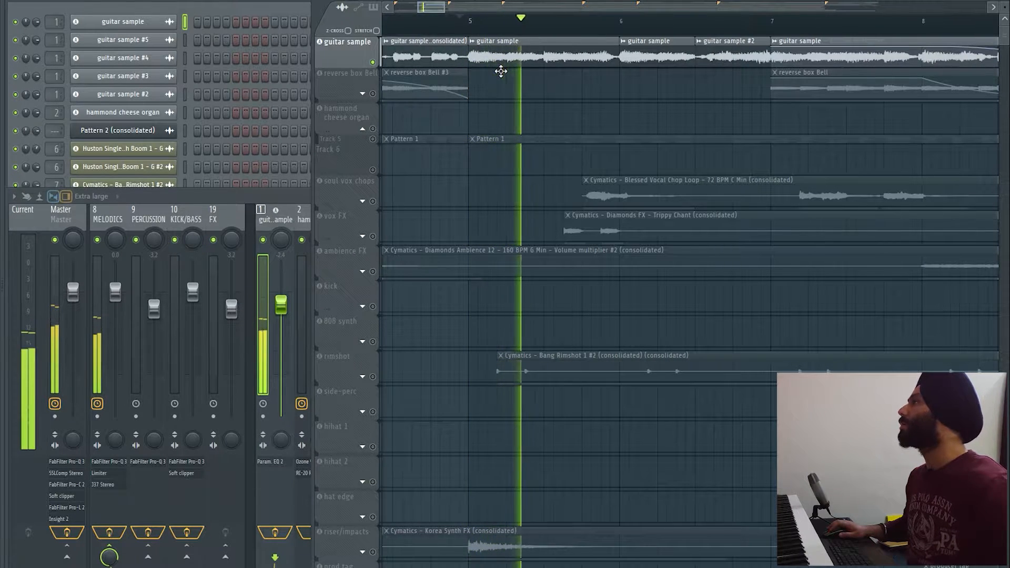
pyautogui.click(621, 23)
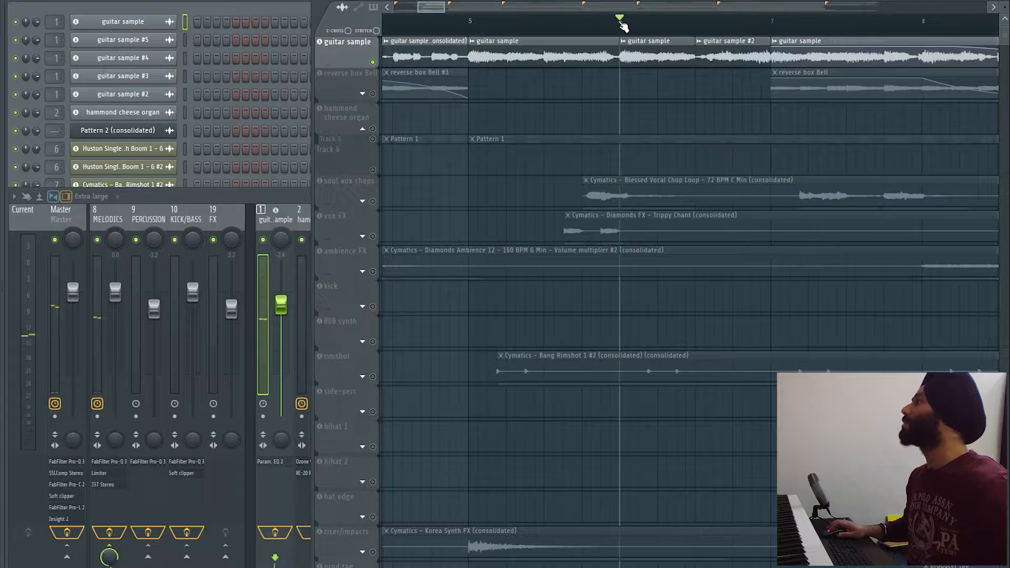
# - Play the chopped guitar clips from bar 6 into the following bars, and stop playback
pyautogui.press('space')
pyautogui.press('space')
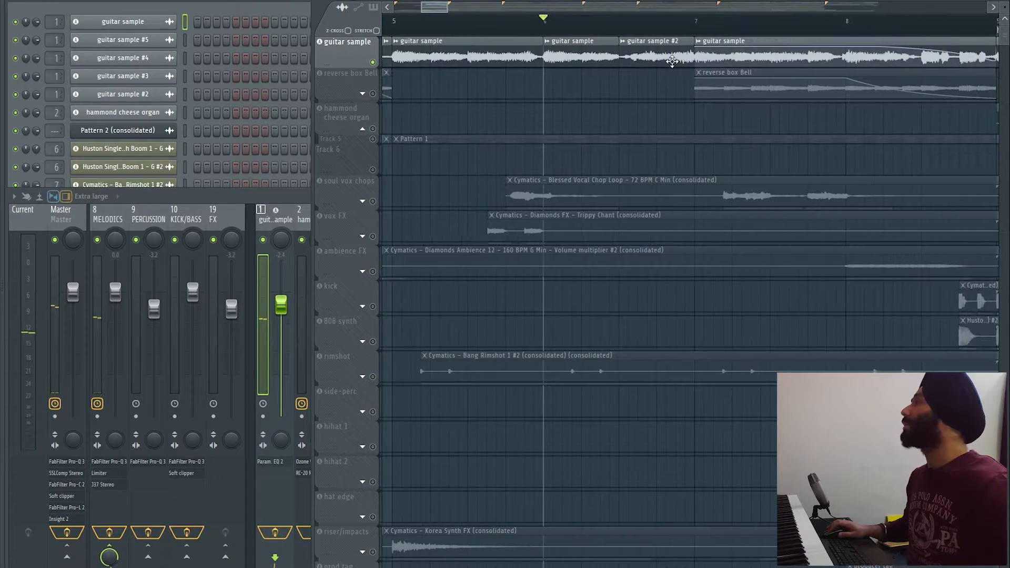
pyautogui.press('space')
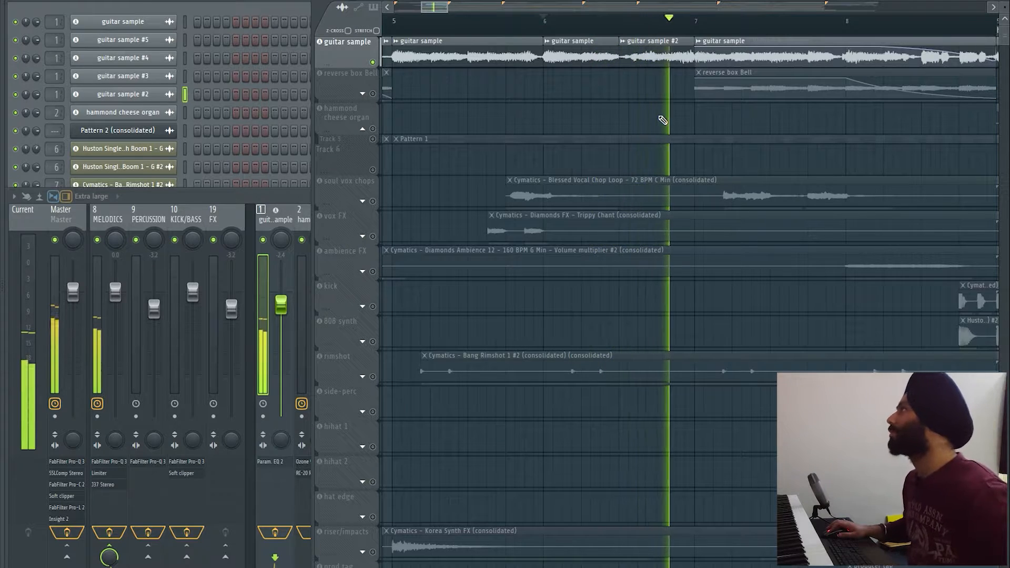
pyautogui.scroll(-4, 679, 132)
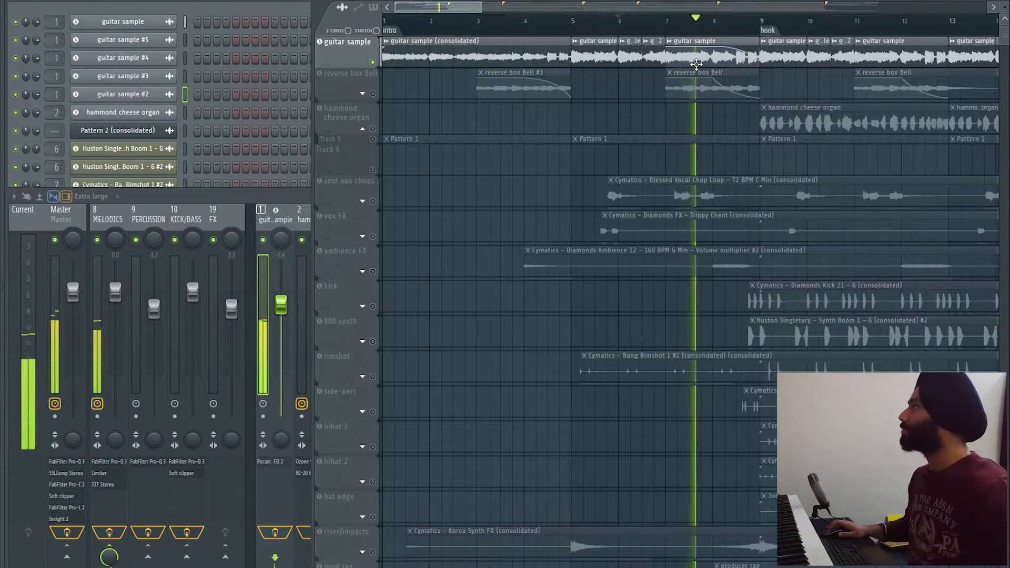
pyautogui.scroll(-1, 768, 89)
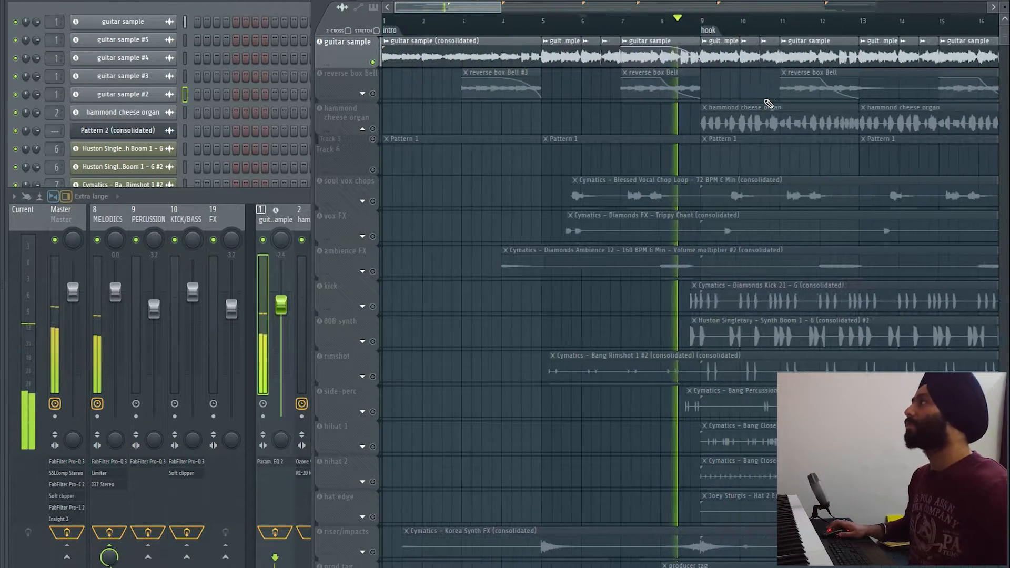
pyautogui.press('space')
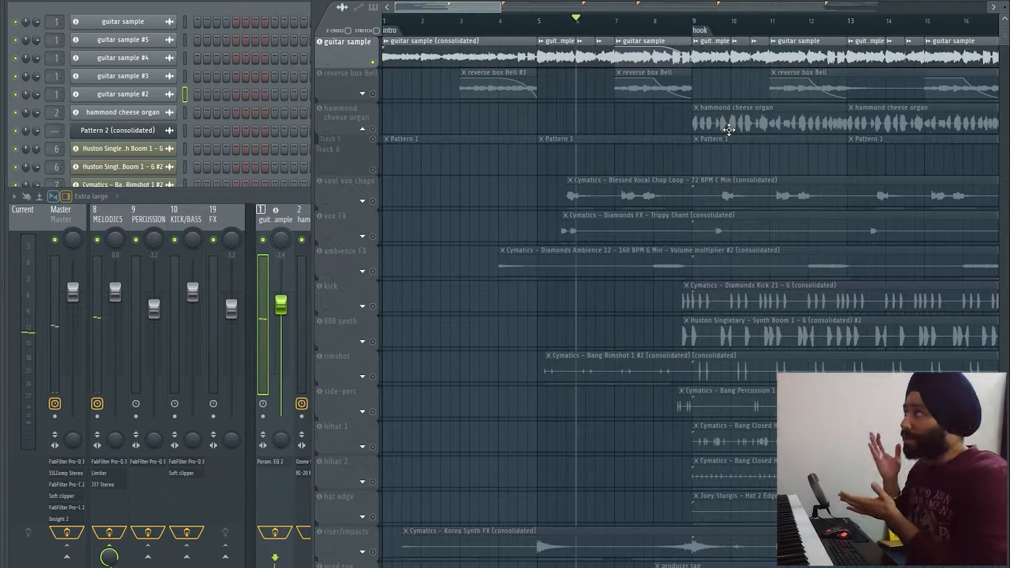
# - Unmute the reverse box Bell playlist track and expand its group to show the Pattern 2 clips
pyautogui.click(373, 94)
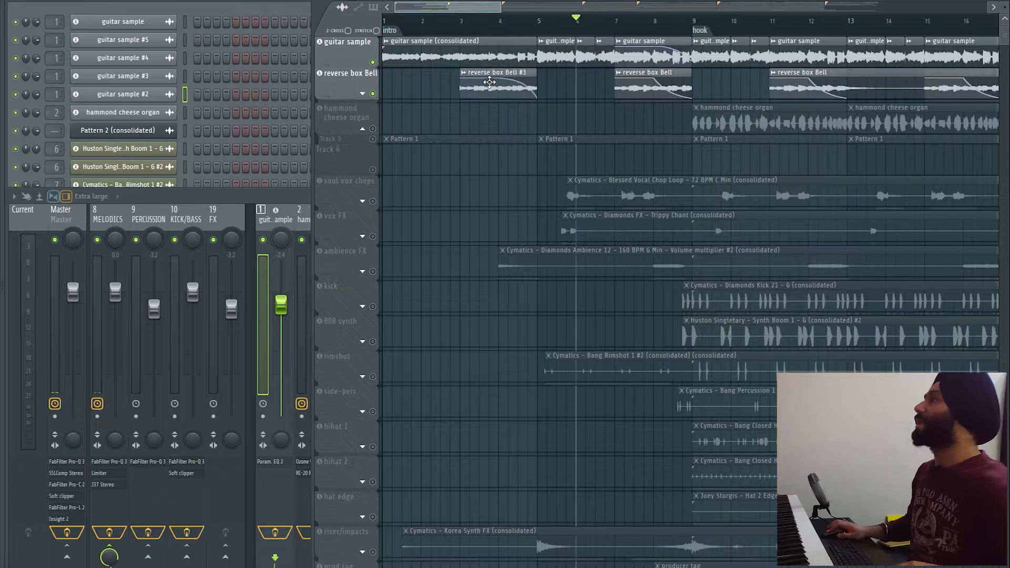
pyautogui.scroll(3, 480, 105)
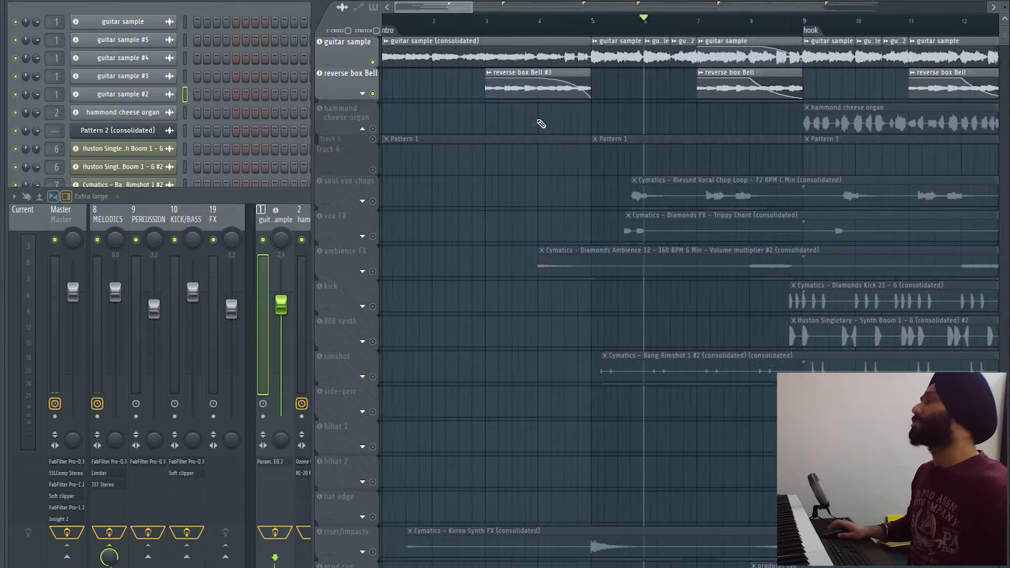
pyautogui.click(364, 95)
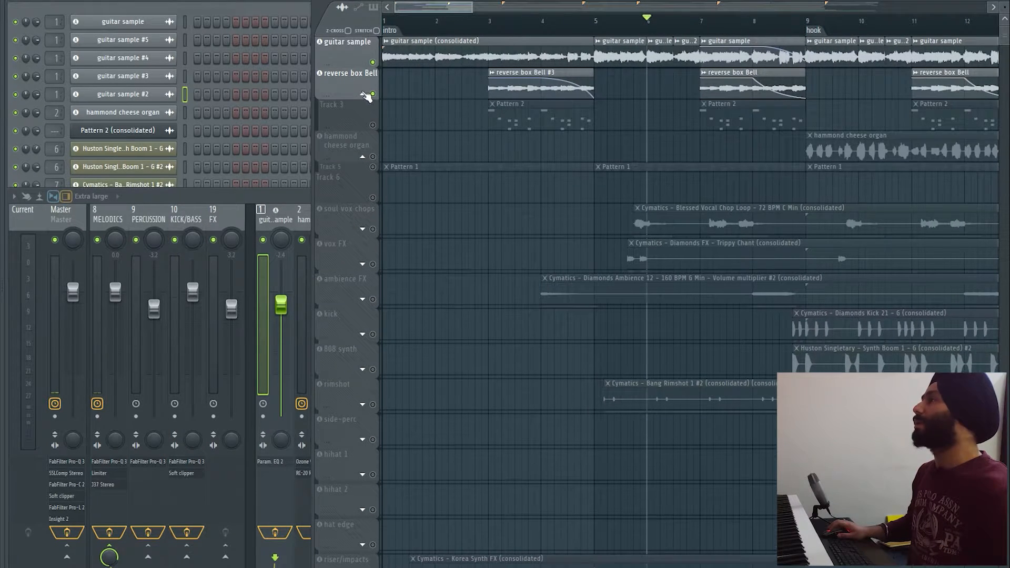
# - Open Pattern 2, view the Pigments Reverse Box preset and preset list, audition its piano roll notes, and return to the playlist
pyautogui.click(516, 125)
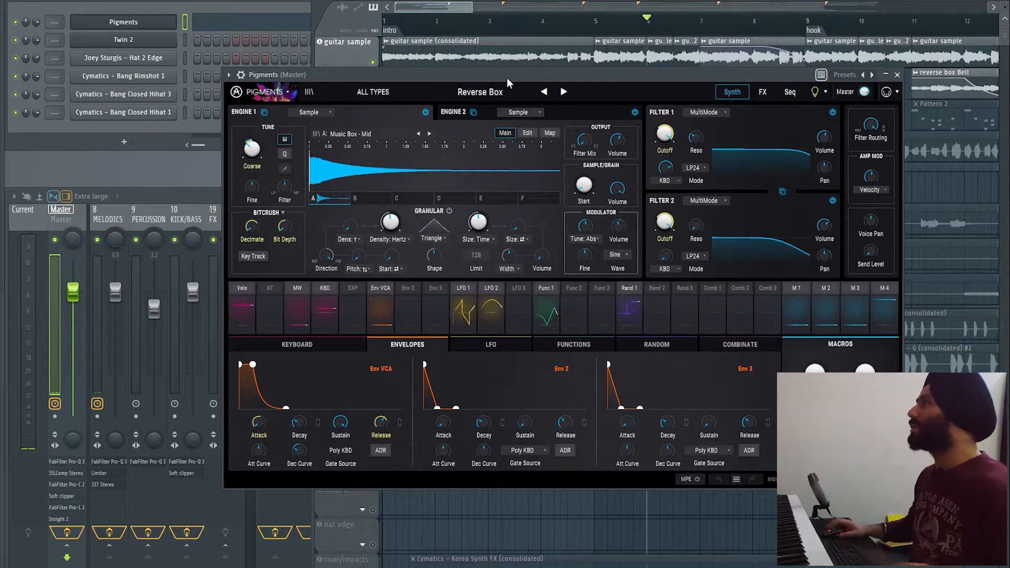
pyautogui.click(489, 97)
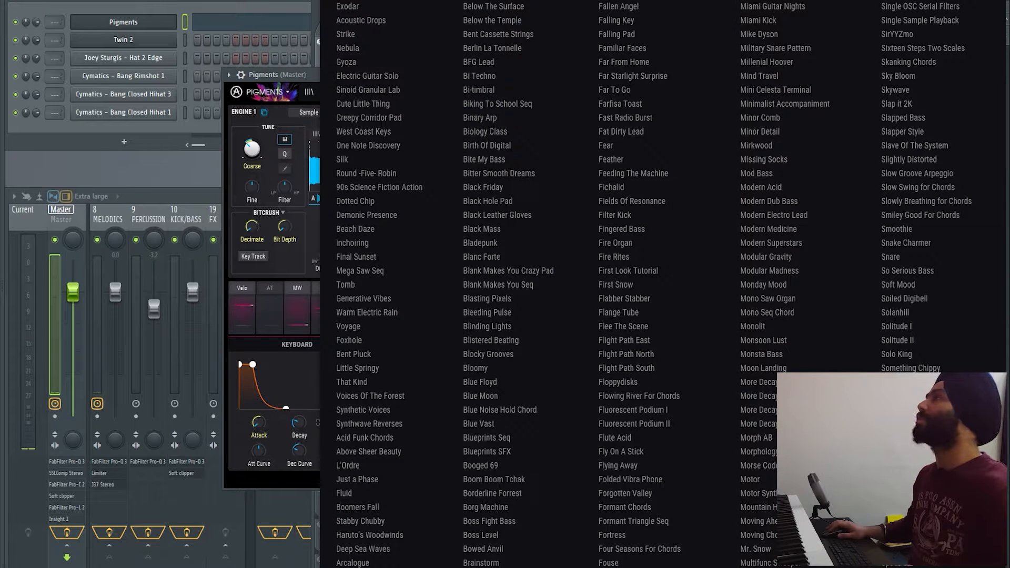
pyautogui.click(470, 36)
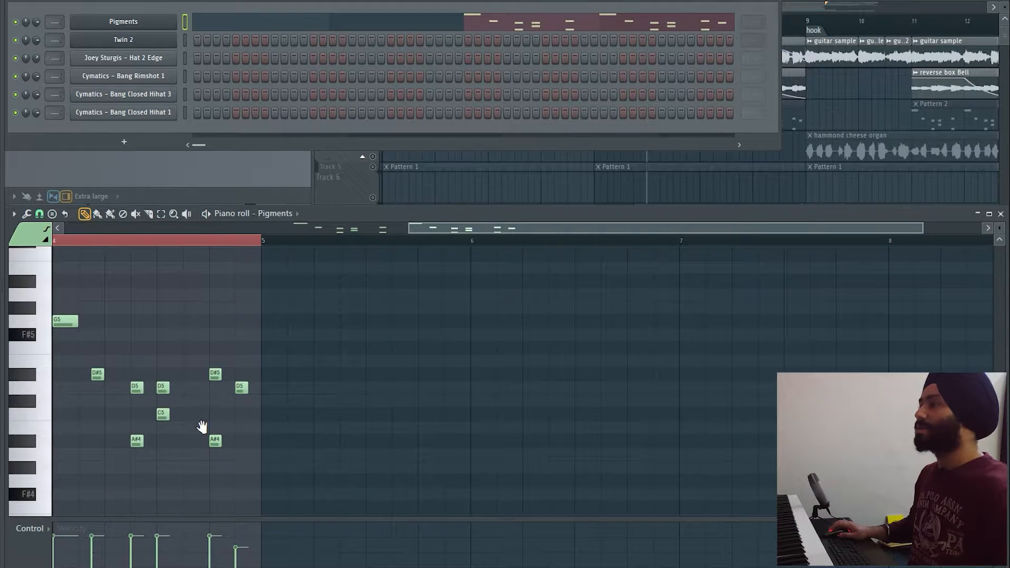
pyautogui.press('space')
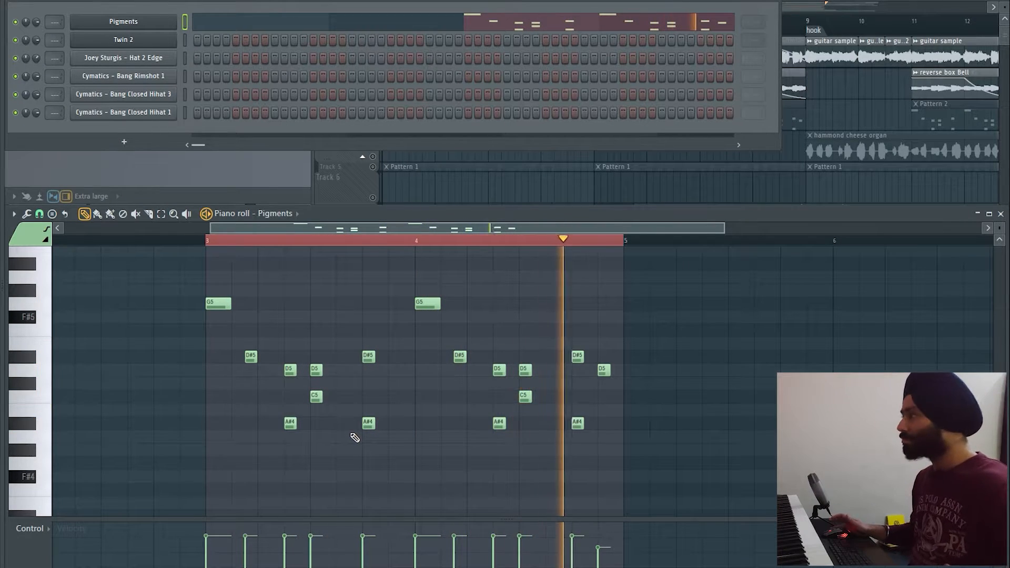
pyautogui.press('space')
pyautogui.press('F5')
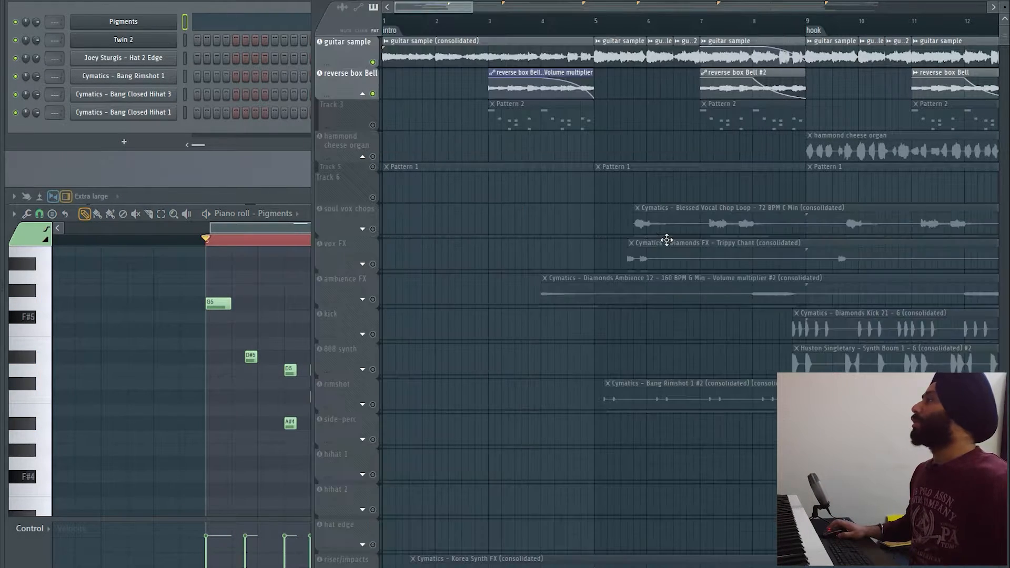
# - Collapse the reverse box Bell group and unmute the hammond cheese organ track
pyautogui.moveTo(665, 241); pyautogui.dragTo(471, 356)
pyautogui.scroll(-1, 471, 316)
pyautogui.moveTo(529, 255); pyautogui.dragTo(798, 220)
pyautogui.scroll(-1, 798, 219)
pyautogui.click(363, 94)
pyautogui.click(372, 129)
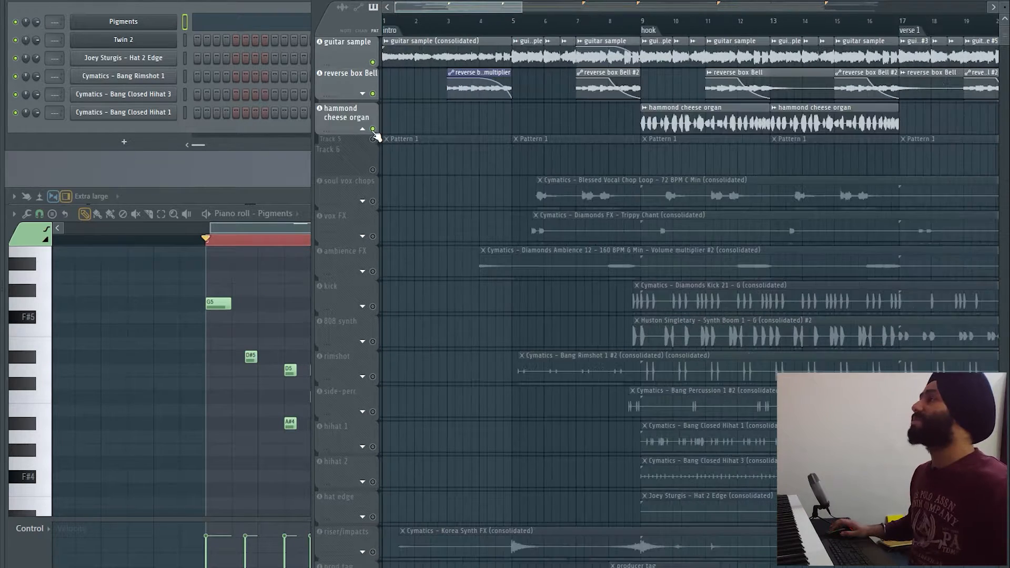
# - Play the arrangement from the hook at bar 9, and solo the hammond cheese organ track
pyautogui.click(651, 30)
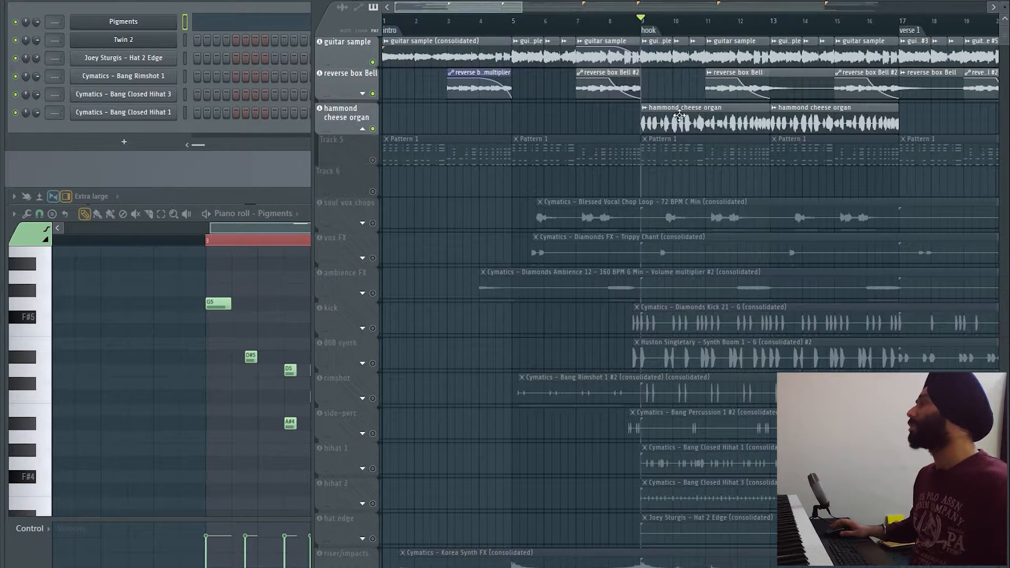
pyautogui.press('space')
pyautogui.moveTo(693, 191); pyautogui.dragTo(656, 199)
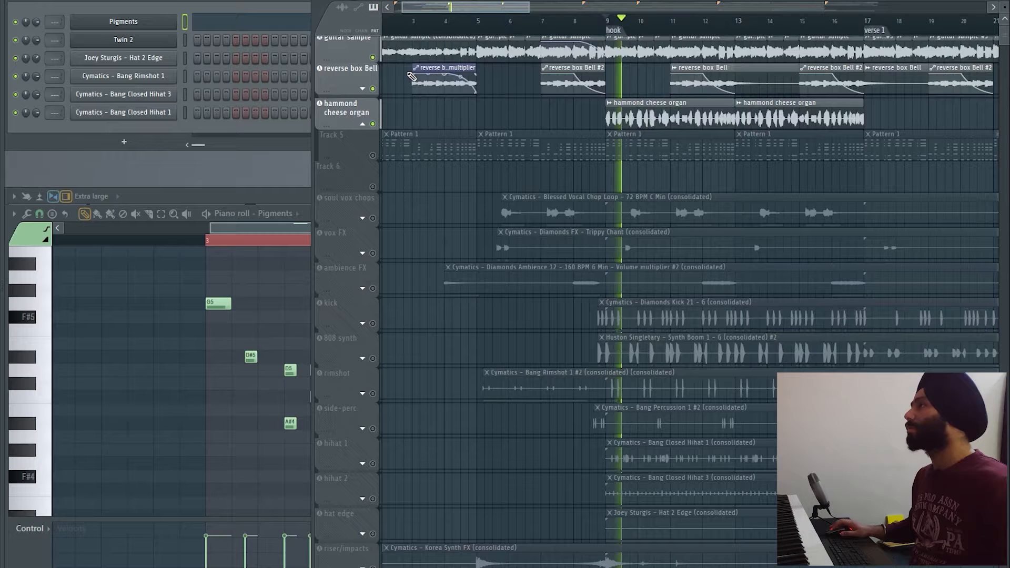
pyautogui.rightClick(374, 125)
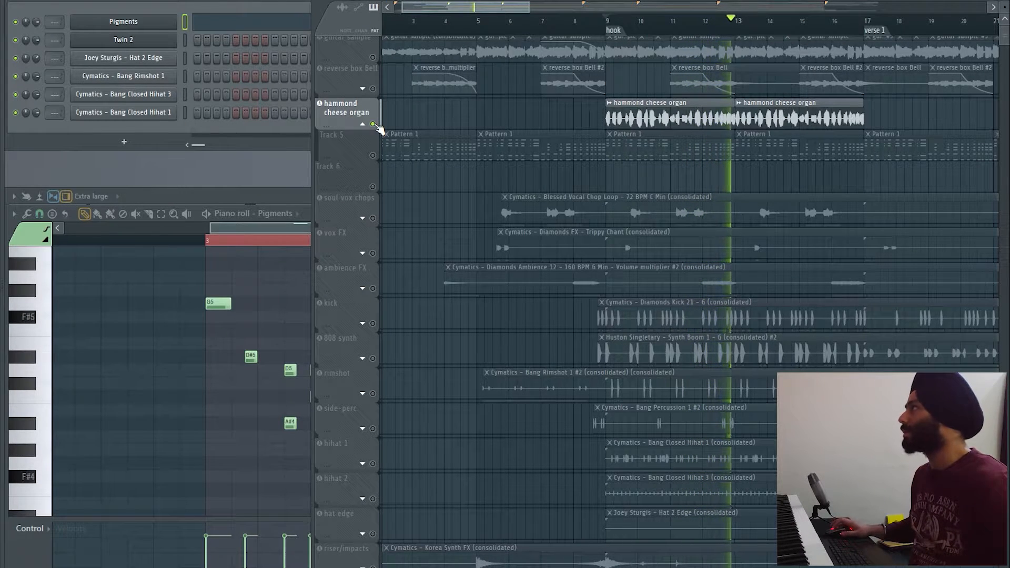
# - Examine Pattern 1's Twin 2 notes in the piano roll, and open the Twin 2 plugin with its HammondCheeze preset
pyautogui.moveTo(740, 168); pyautogui.dragTo(676, 173)
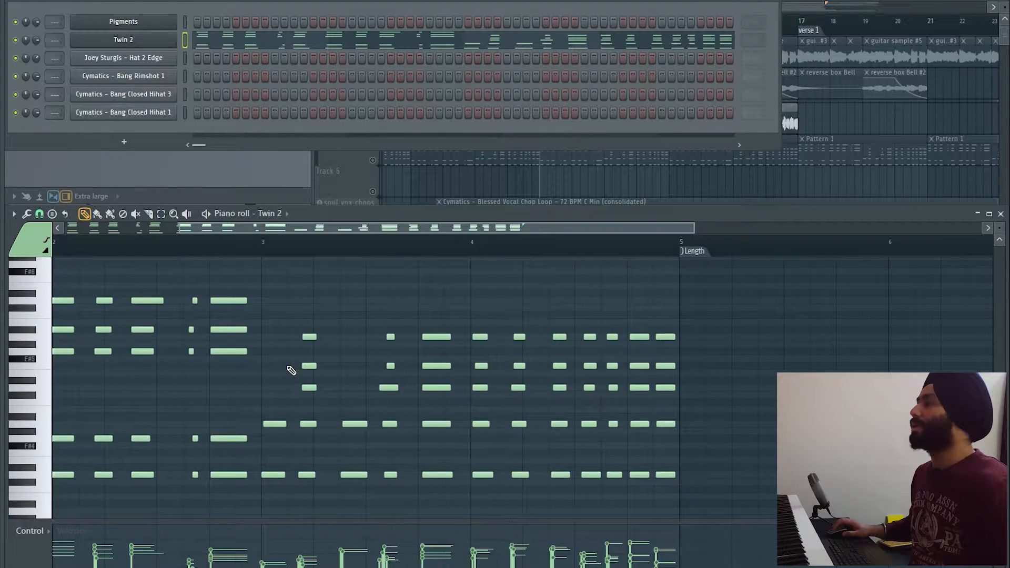
pyautogui.moveTo(291, 368); pyautogui.dragTo(616, 379)
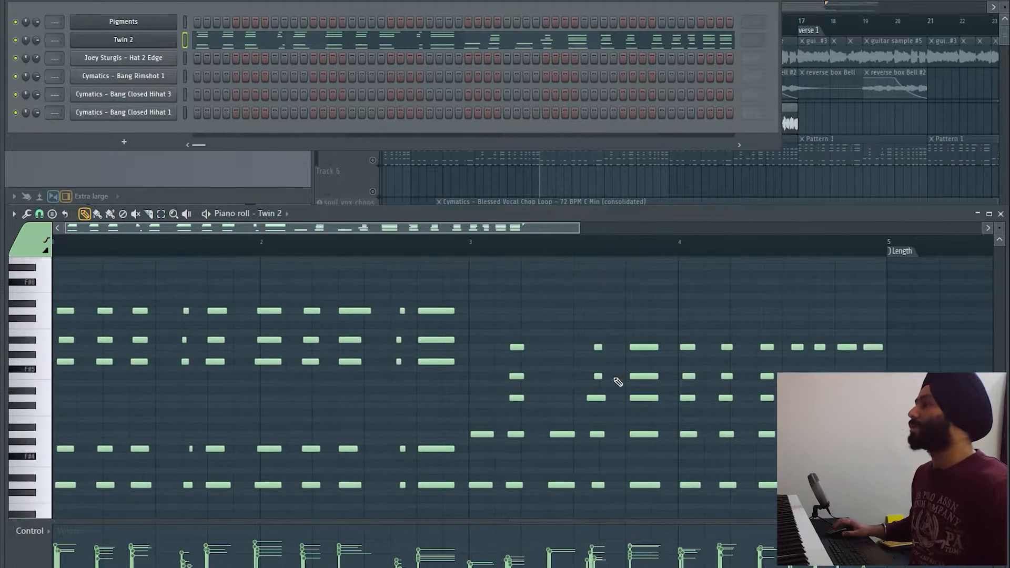
pyautogui.scroll(-2, 615, 381)
pyautogui.rightClick(136, 43)
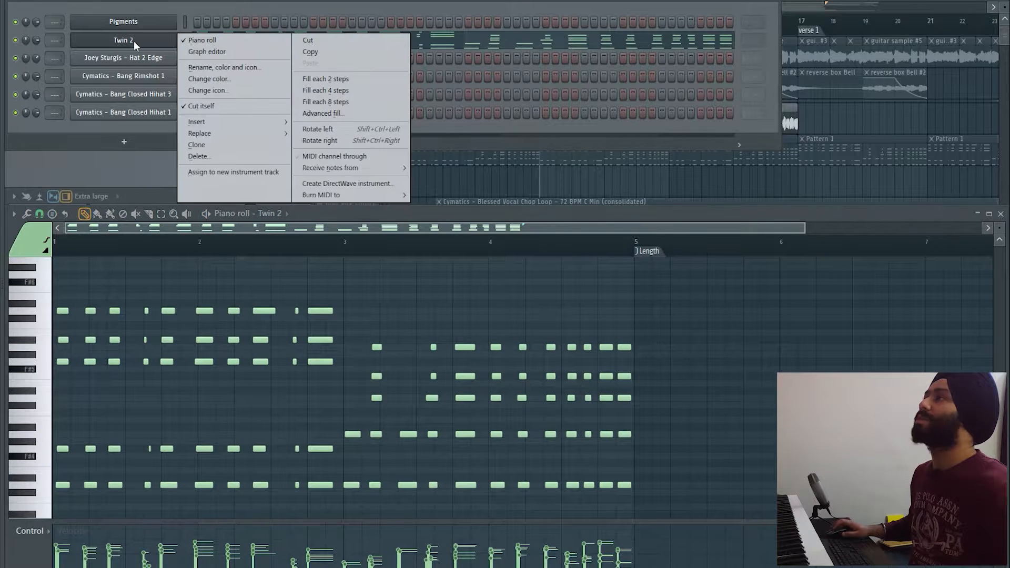
pyautogui.click(181, 41)
pyautogui.click(147, 42)
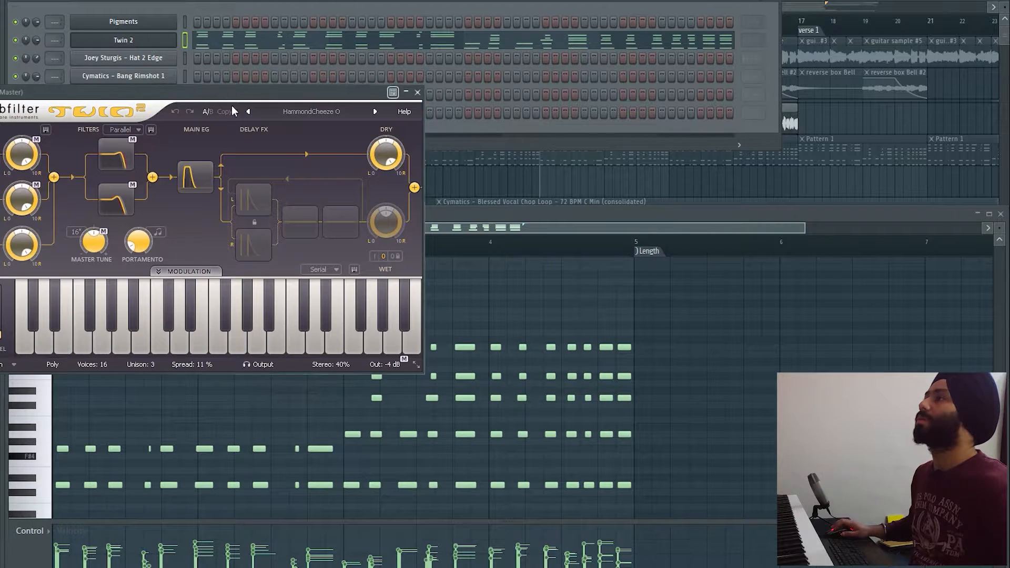
pyautogui.moveTo(242, 92); pyautogui.dragTo(648, 181)
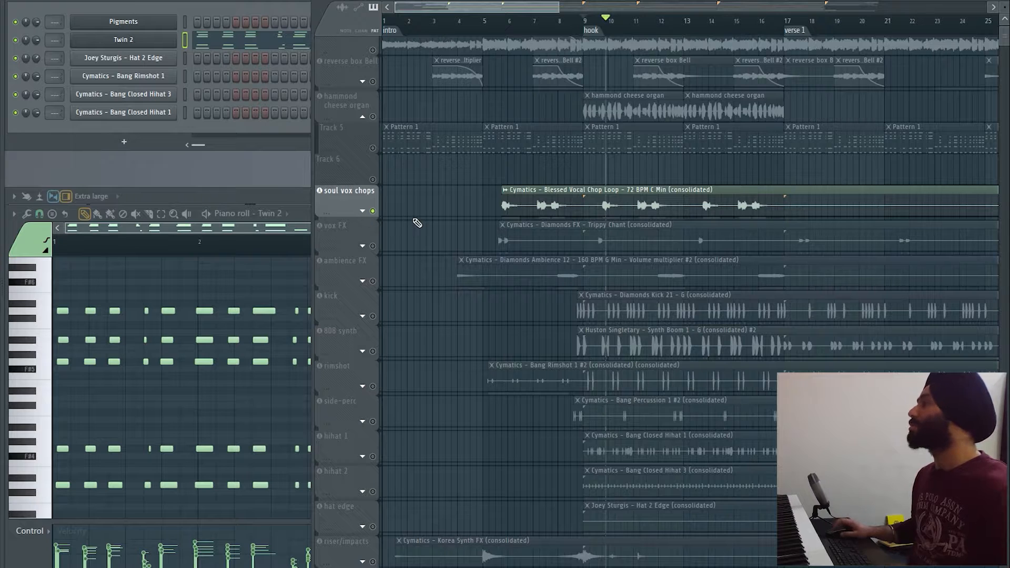
# - Expand the soul vox chops group and listen to the vocal chops from just before bar 6 until shortly before the hook
pyautogui.click(512, 21)
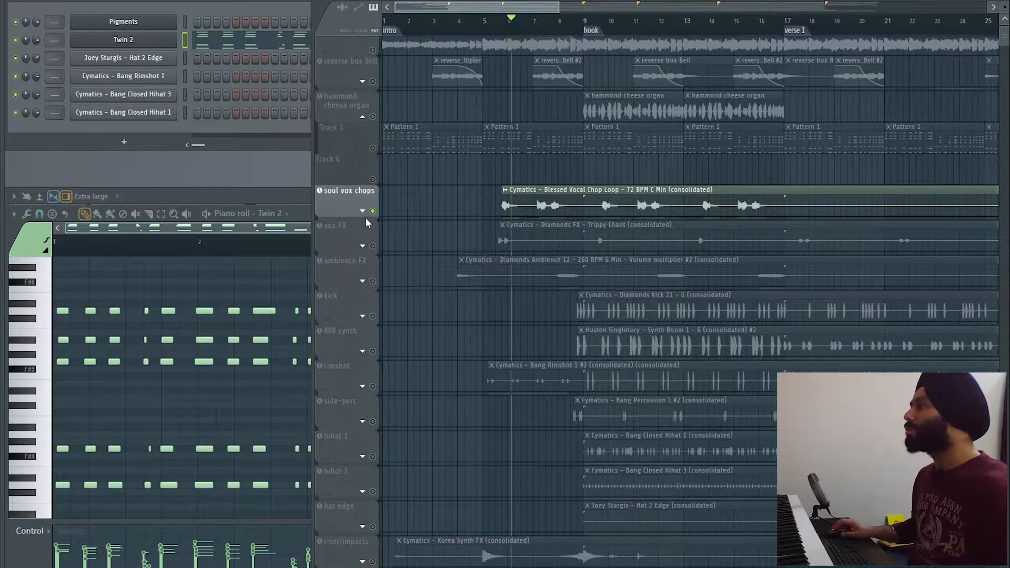
pyautogui.scroll(-2, 625, 253)
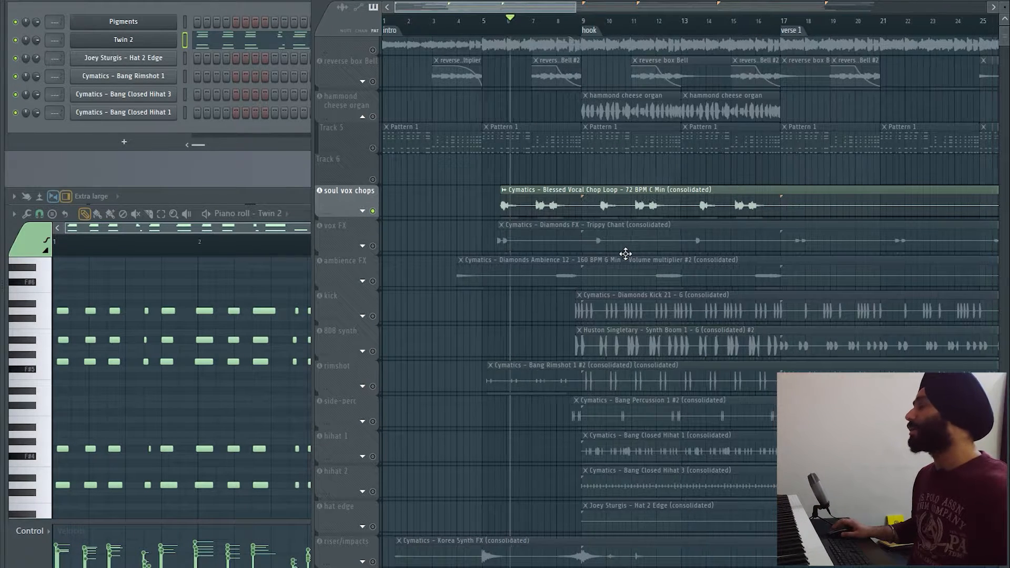
pyautogui.click(362, 211)
pyautogui.scroll(3, 500, 261)
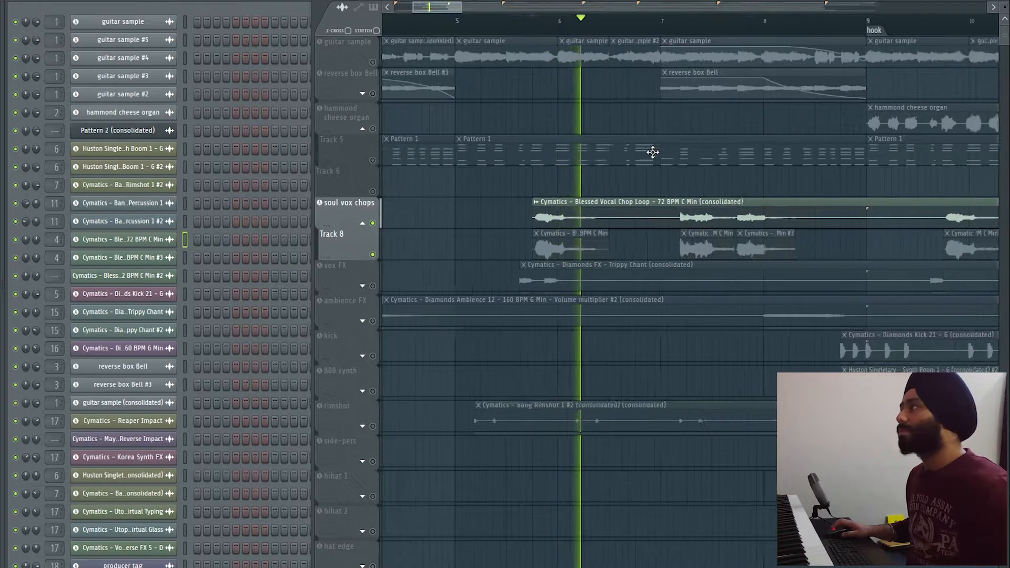
pyautogui.scroll(-3, 728, 270)
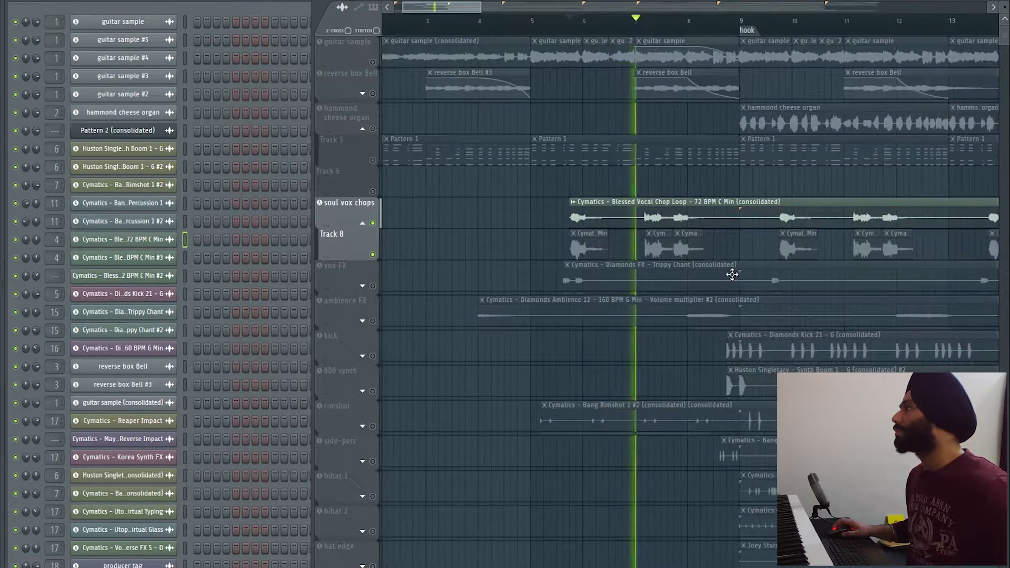
pyautogui.hscroll(2, 683, 273)
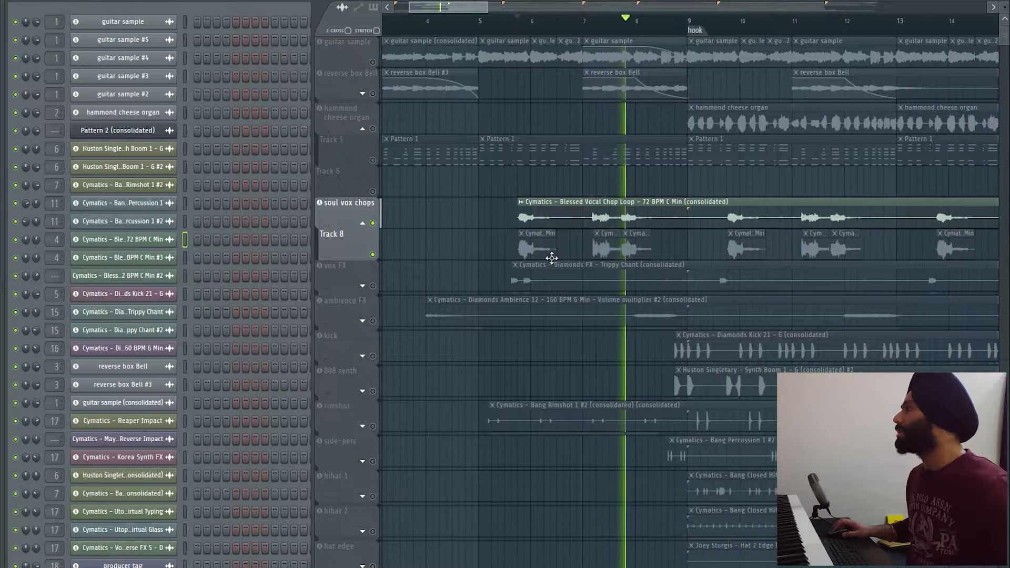
pyautogui.hscroll(1, 672, 273)
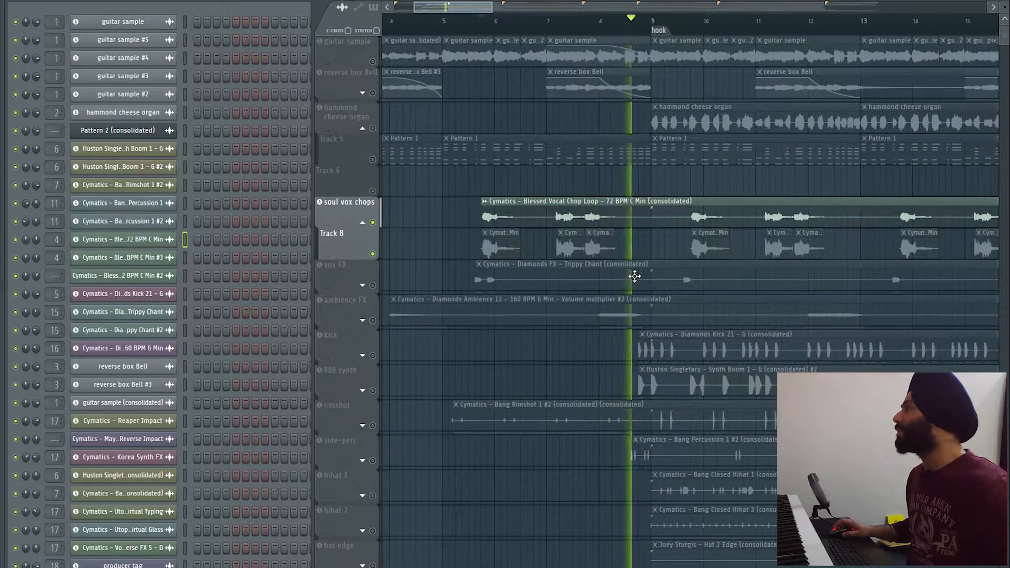
pyautogui.press('space')
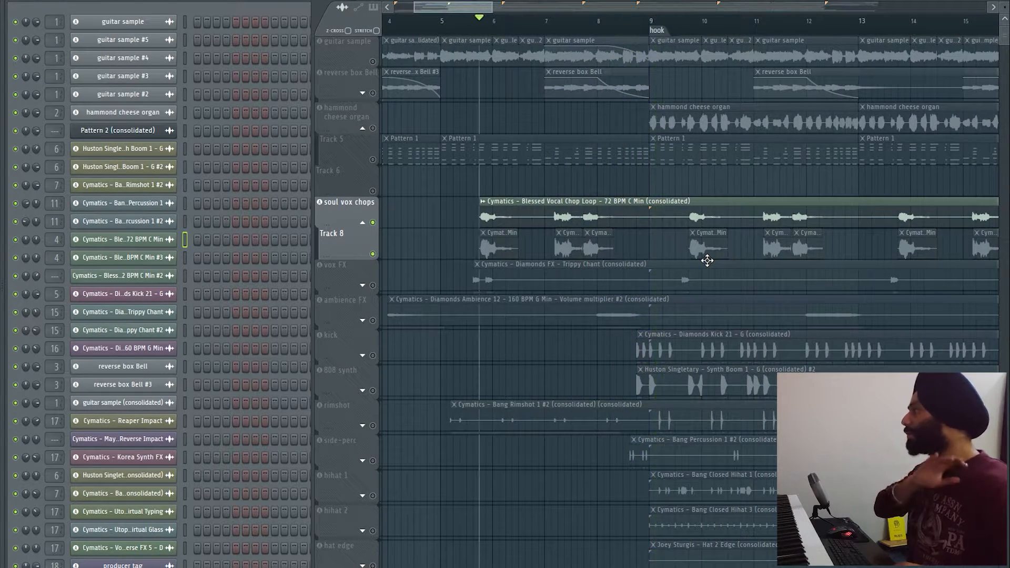
# - Look over the vocal chops across the arrangement, and collapse the soul vox chops group
pyautogui.scroll(-6, 707, 260)
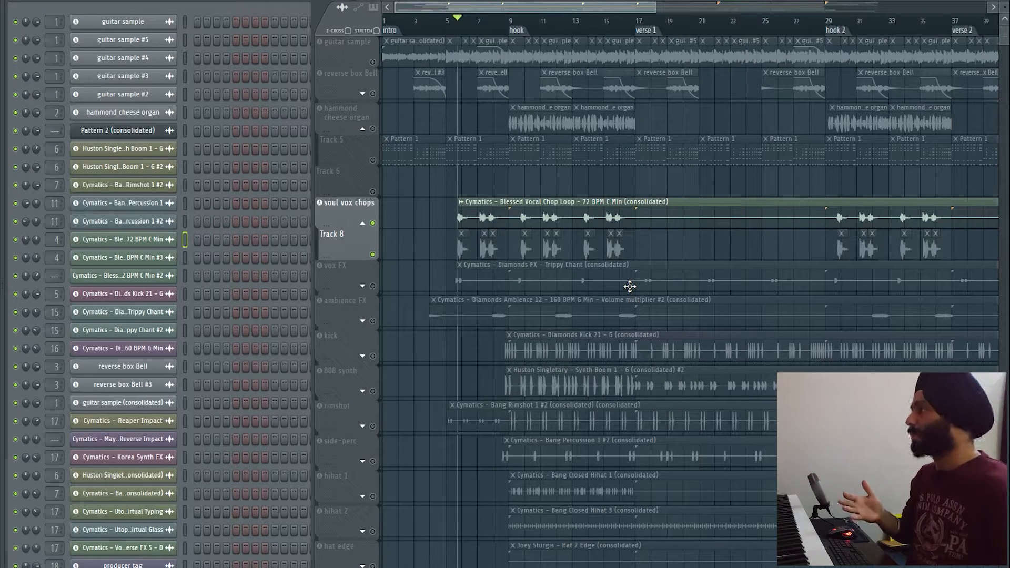
pyautogui.scroll(5, 471, 280)
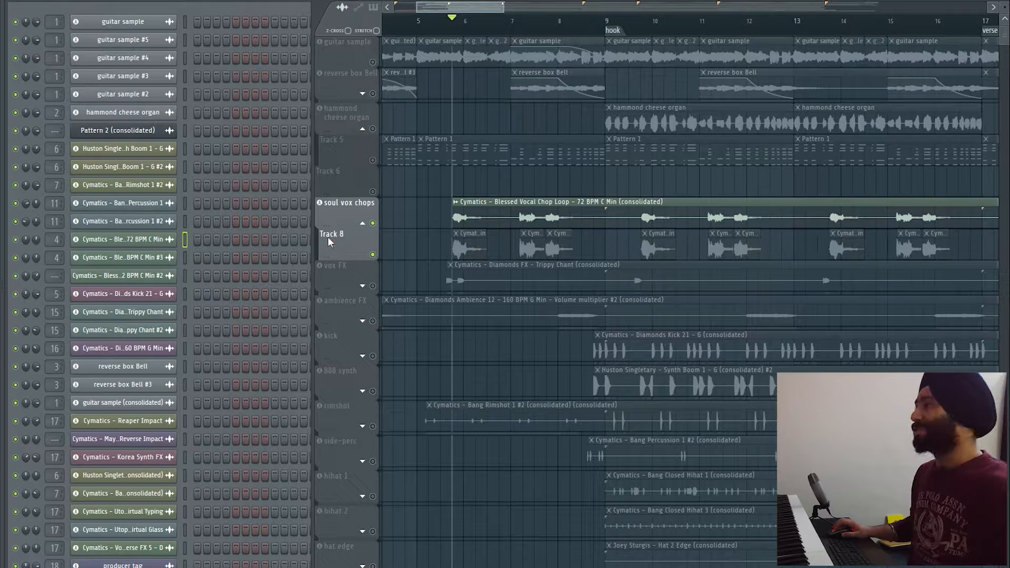
pyautogui.click(363, 224)
pyautogui.moveTo(440, 278); pyautogui.dragTo(552, 277)
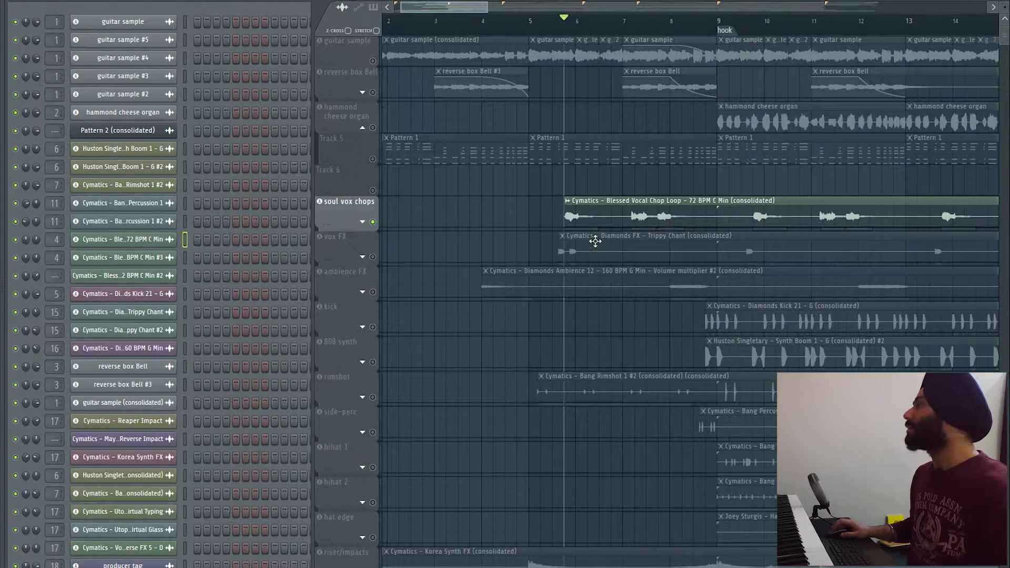
# - Unmute the kick track and play it with the soul vox chops from the hook at bar 9
pyautogui.scroll(-5, 446, 315)
pyautogui.click(376, 301)
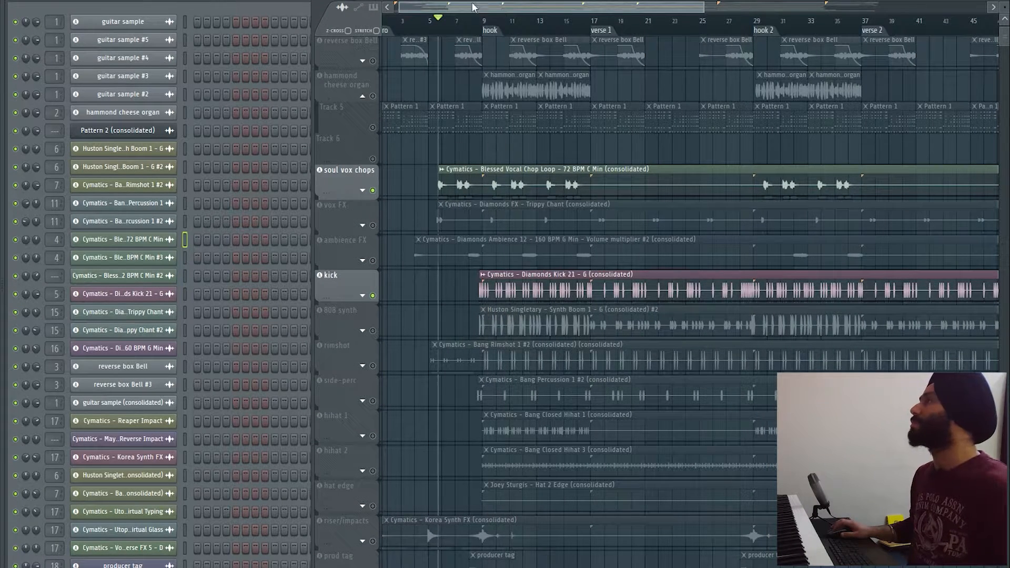
pyautogui.click(490, 31)
pyautogui.scroll(6, 496, 279)
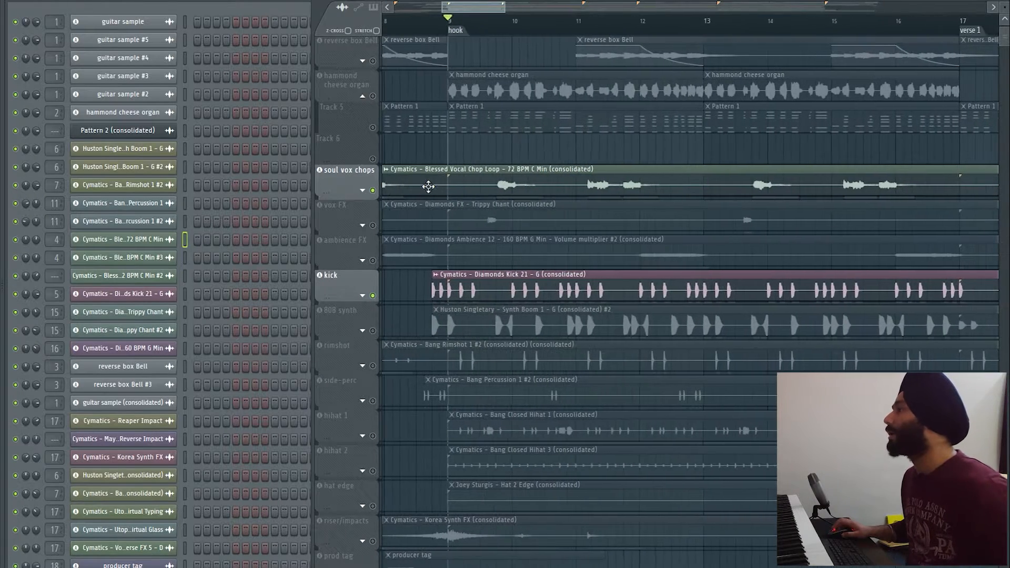
pyautogui.press('space')
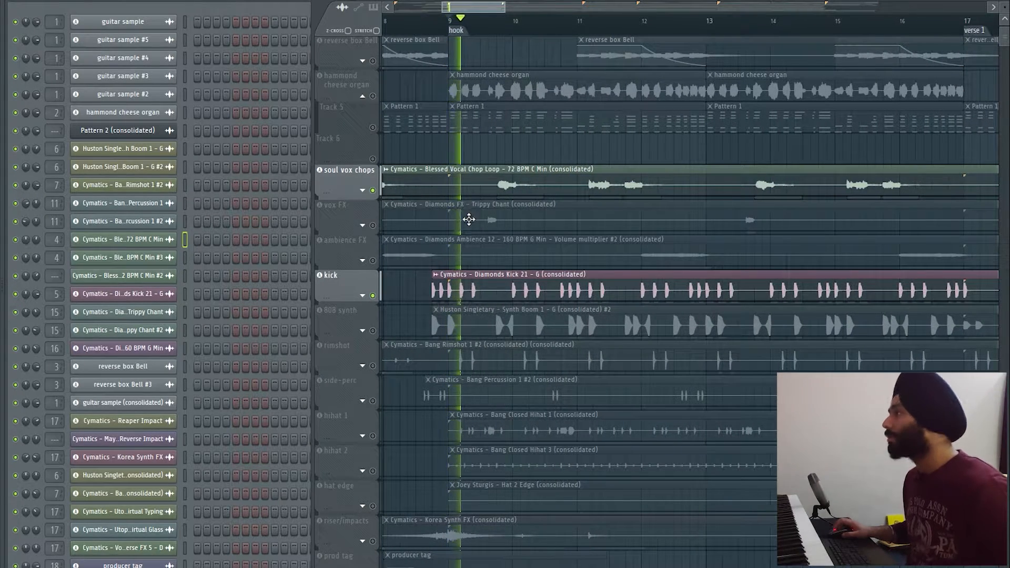
# - Expand the kick group, stop playback, and check the channel settings of a kick sample on Track 14
pyautogui.click(362, 297)
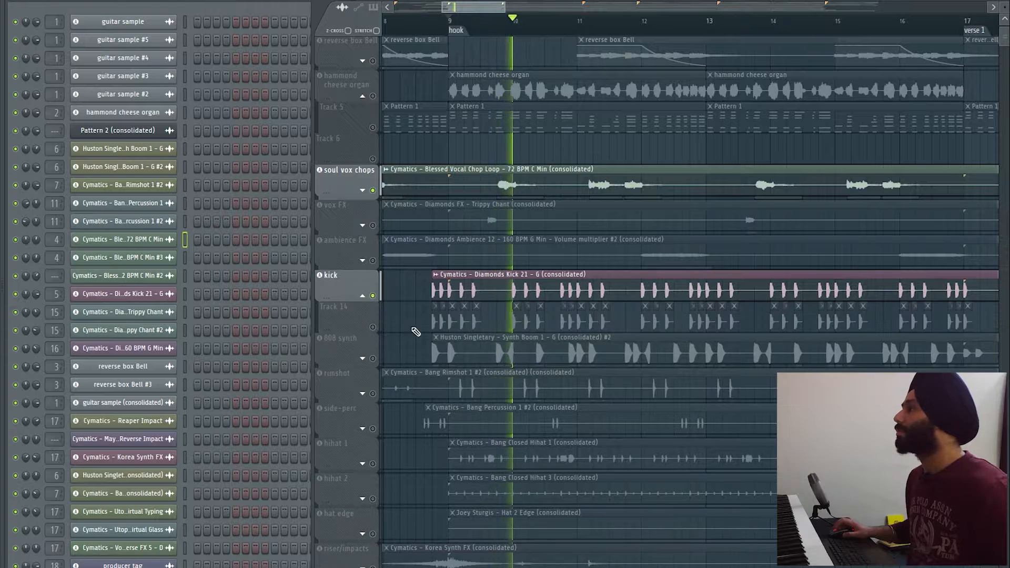
pyautogui.press('space')
pyautogui.scroll(4, 462, 344)
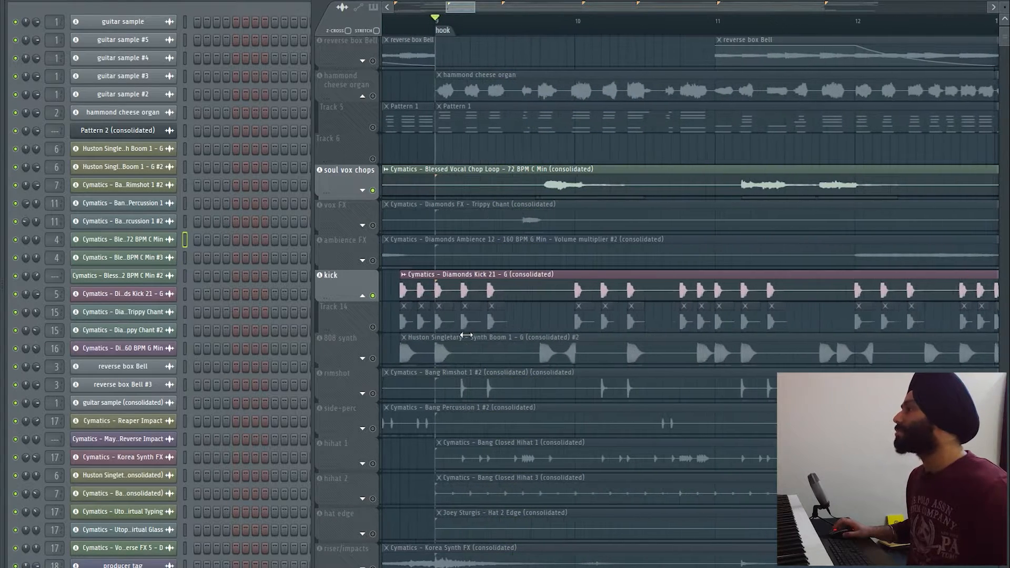
pyautogui.doubleClick(449, 327)
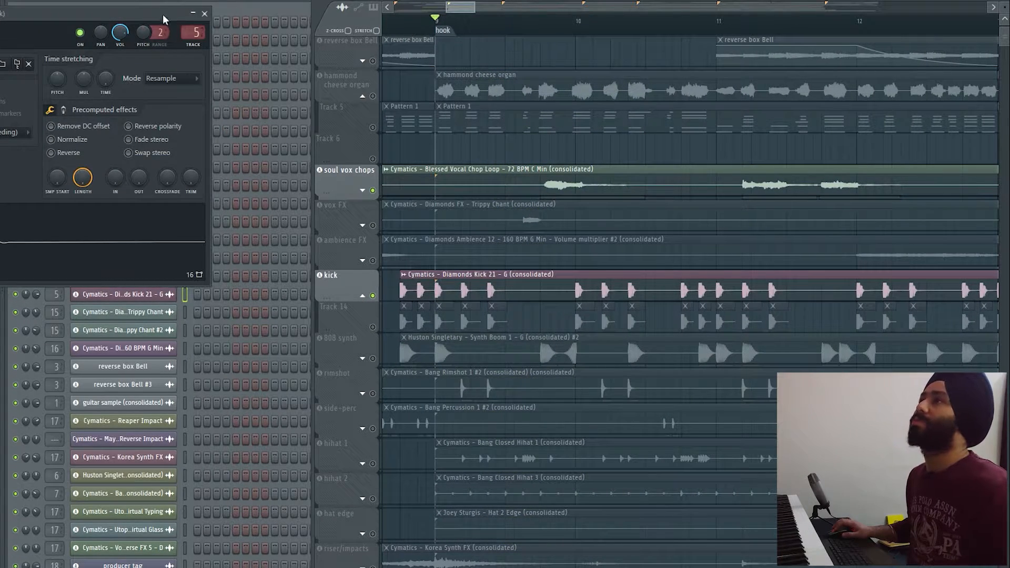
pyautogui.click(204, 13)
# - Solo the 808 synth track, expand its group, and inspect the Synth Boom 1 sample's waveform and precomputed effects
pyautogui.click(372, 359)
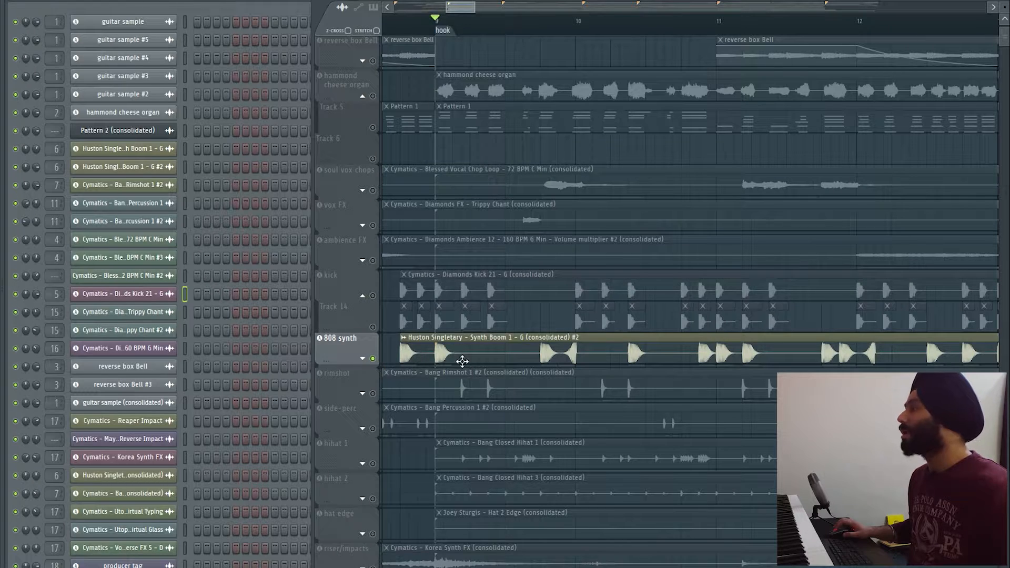
pyautogui.scroll(-2, 516, 357)
pyautogui.click(363, 361)
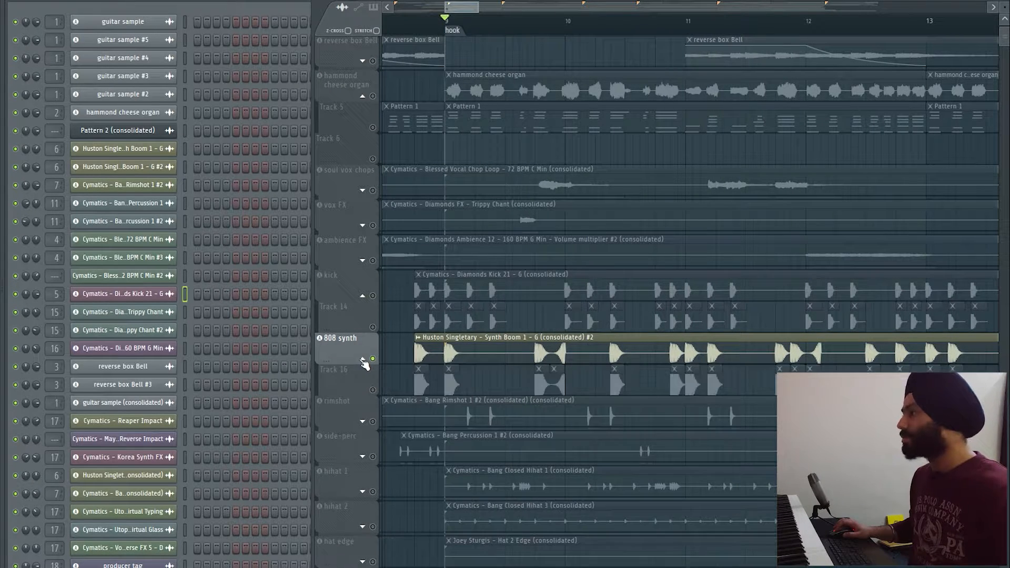
pyautogui.doubleClick(454, 388)
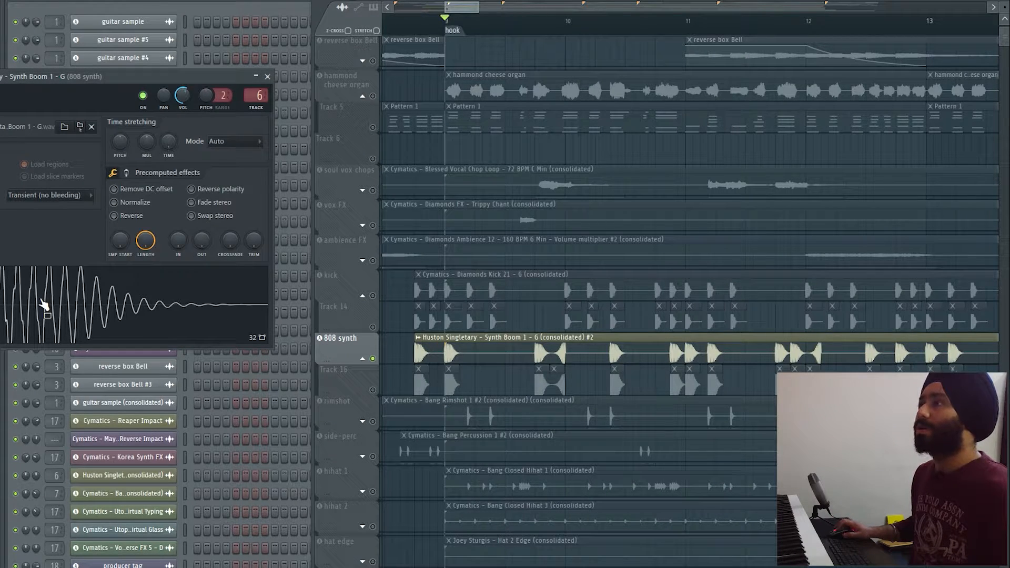
pyautogui.moveTo(148, 85); pyautogui.dragTo(430, 113)
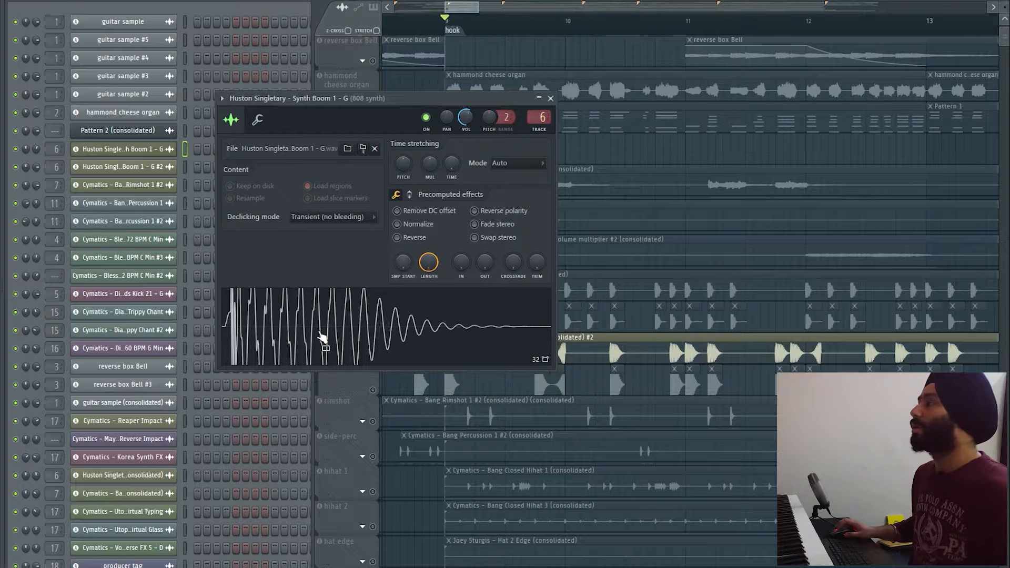
pyautogui.click(410, 195)
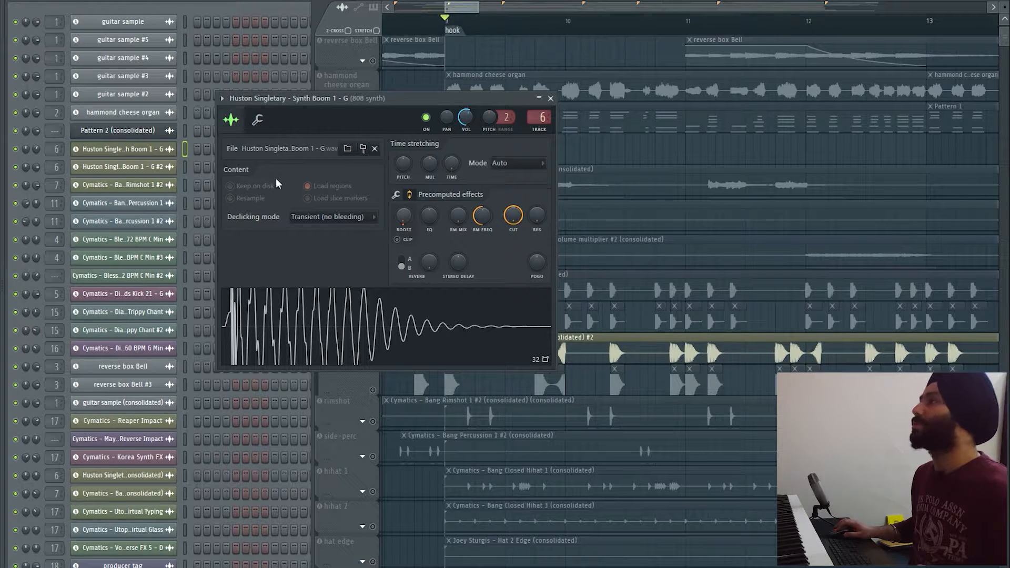
pyautogui.press('Escape')
# - Play the soloed 808 synth from the hook, and examine its chopped clips just before bar 10
pyautogui.press('space')
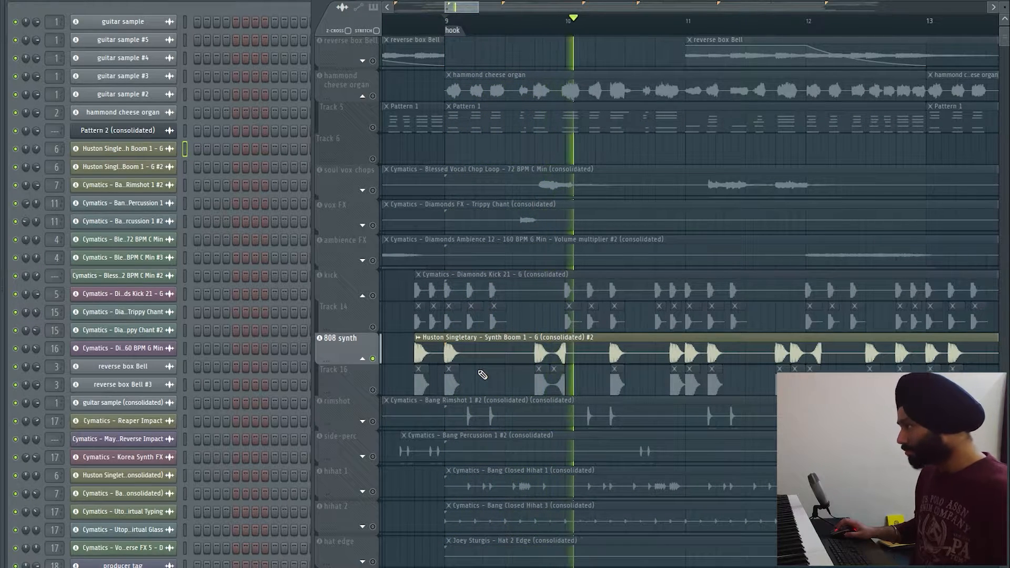
pyautogui.press('space')
pyautogui.scroll(2, 572, 385)
pyautogui.scroll(-2, 573, 385)
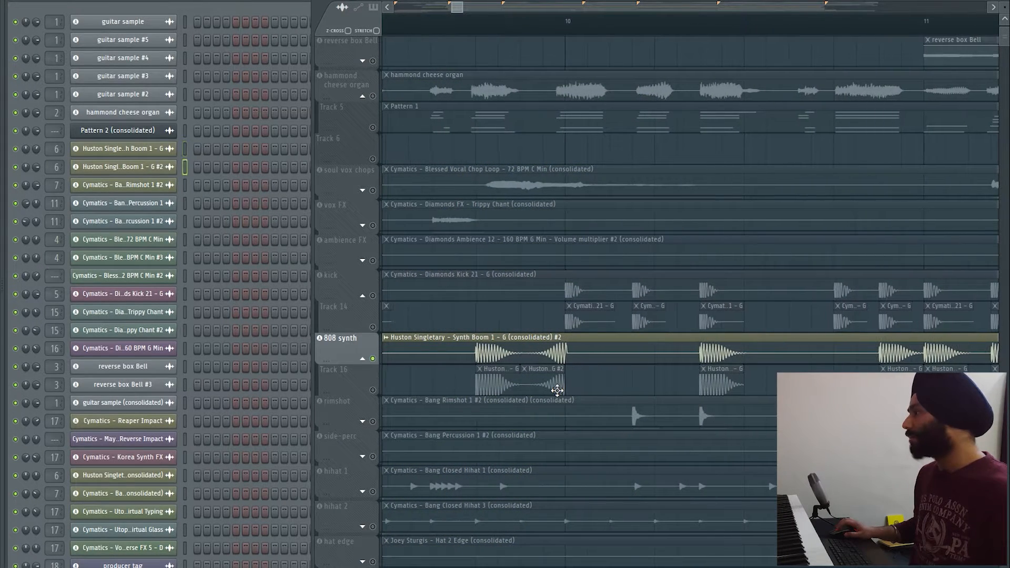
pyautogui.scroll(-1, 625, 386)
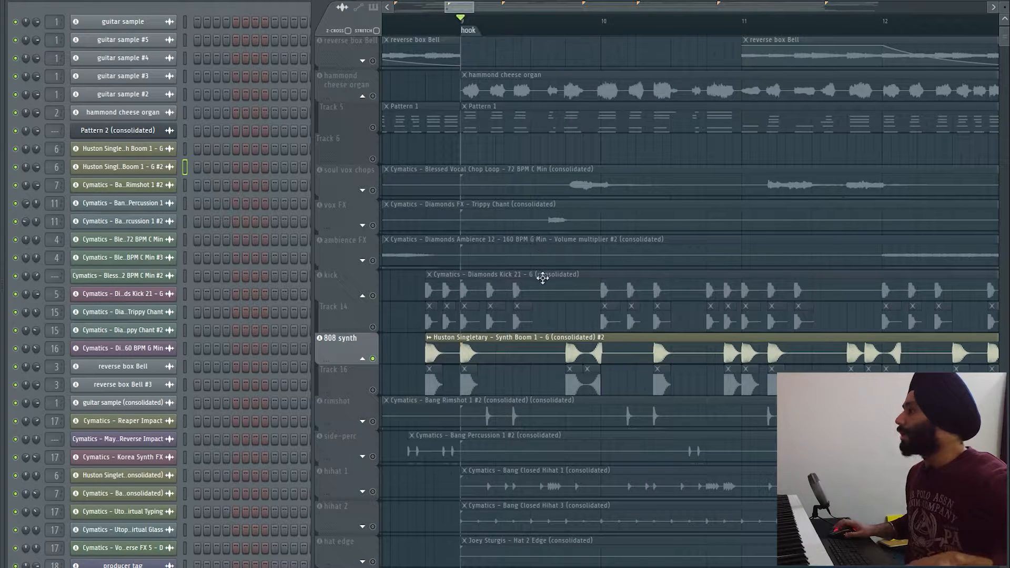
# - Unmute the kick, collapse its group, and play it with the 808 synth from just before the hook
pyautogui.click(372, 297)
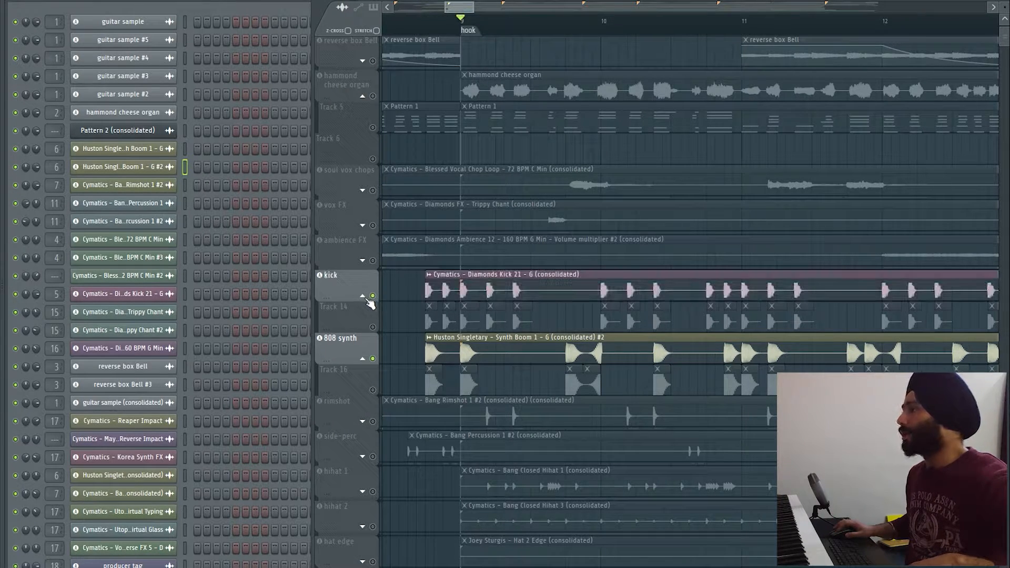
pyautogui.click(364, 297)
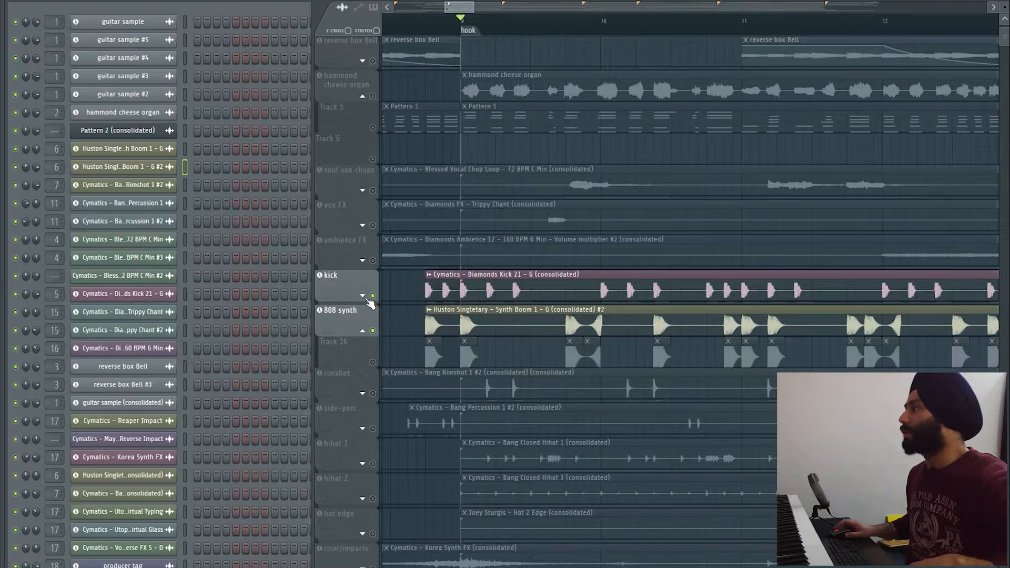
pyautogui.click(426, 20)
pyautogui.press('space')
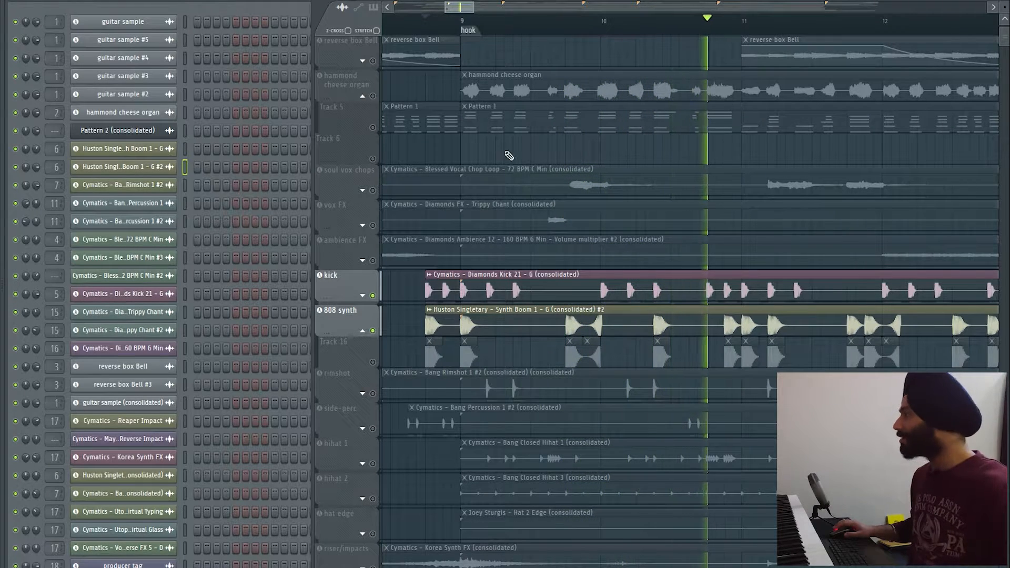
pyautogui.scroll(-2, 523, 173)
pyautogui.press('space')
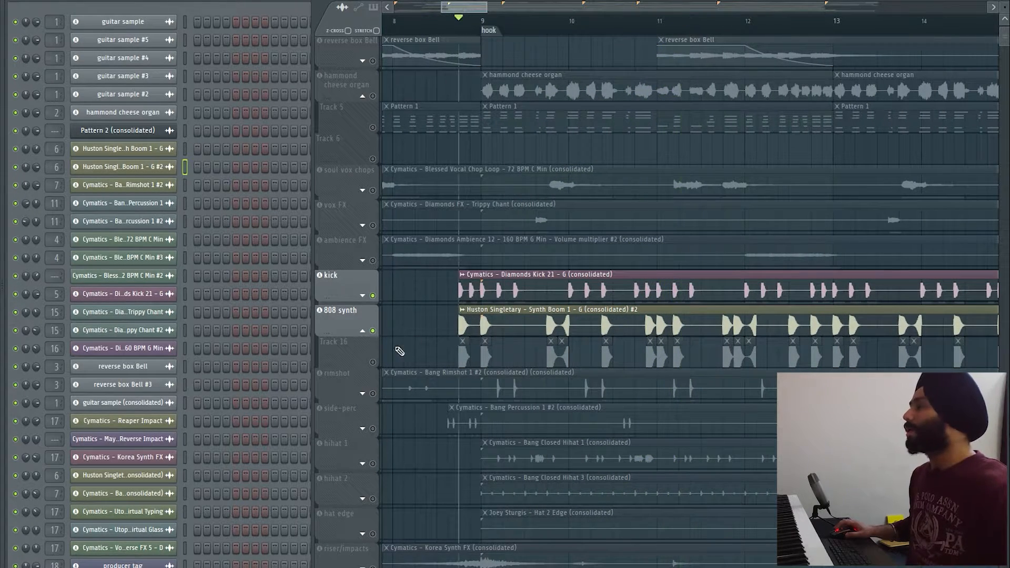
# - Shrink the height of Track 16, unmute the rimshot, and play it with the kick and 808 synth
pyautogui.moveTo(327, 365); pyautogui.dragTo(328, 346)
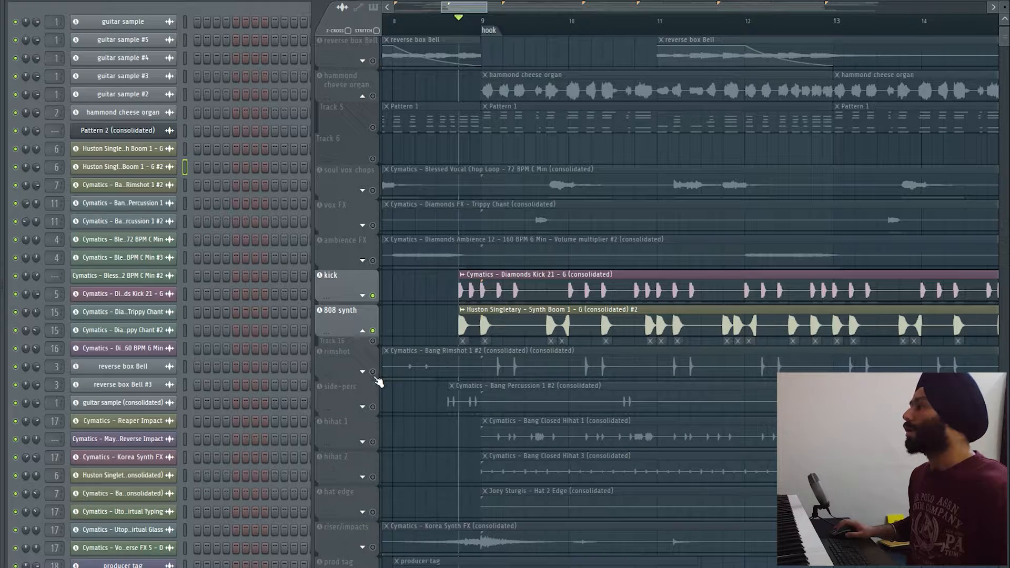
pyautogui.click(373, 372)
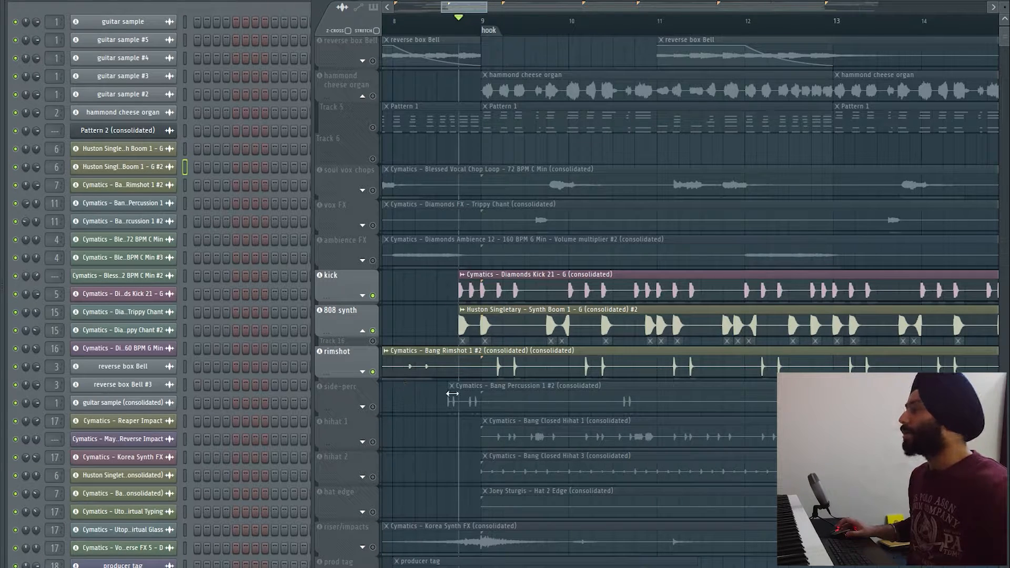
pyautogui.press('space')
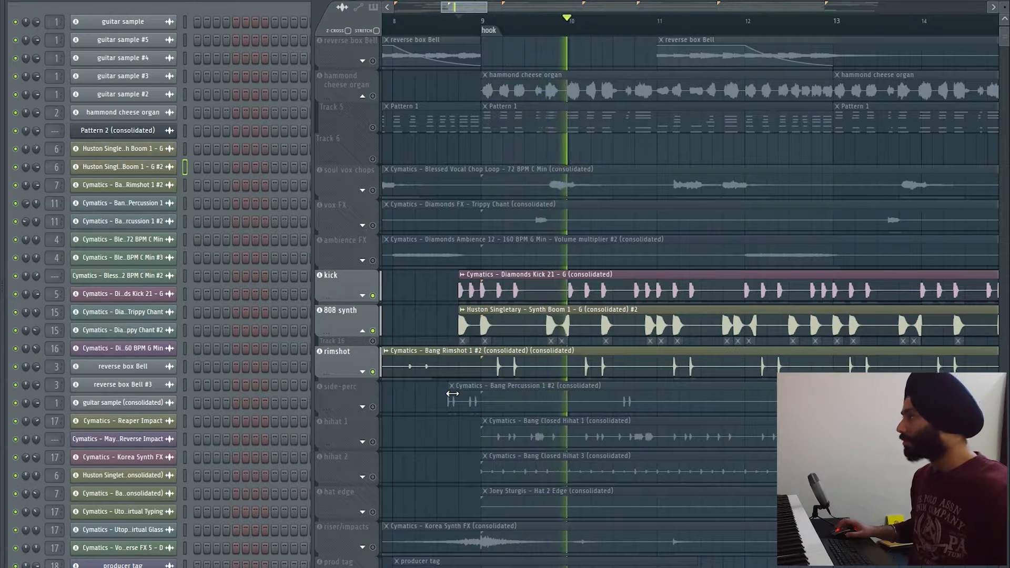
pyautogui.press('space')
# - Look closely at the rimshot hits after bar 9, and solo the rimshot track to hear it alone
pyautogui.keyDown('ctrl'); pyautogui.scroll(3, 505, 394); pyautogui.keyUp('ctrl')
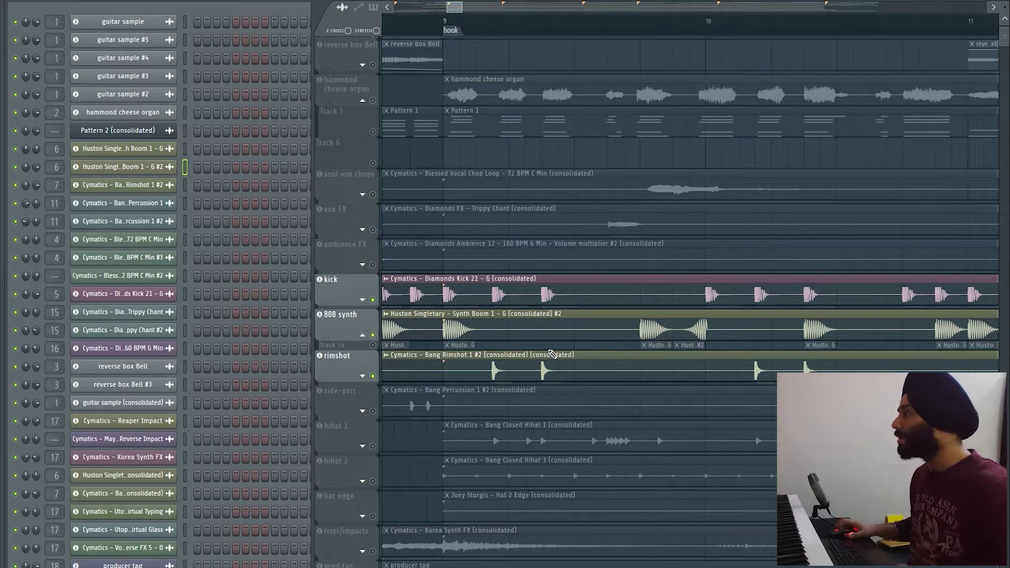
pyautogui.scroll(1, 516, 374)
pyautogui.keyDown('ctrl'); pyautogui.scroll(1, 516, 374); pyautogui.keyUp('ctrl')
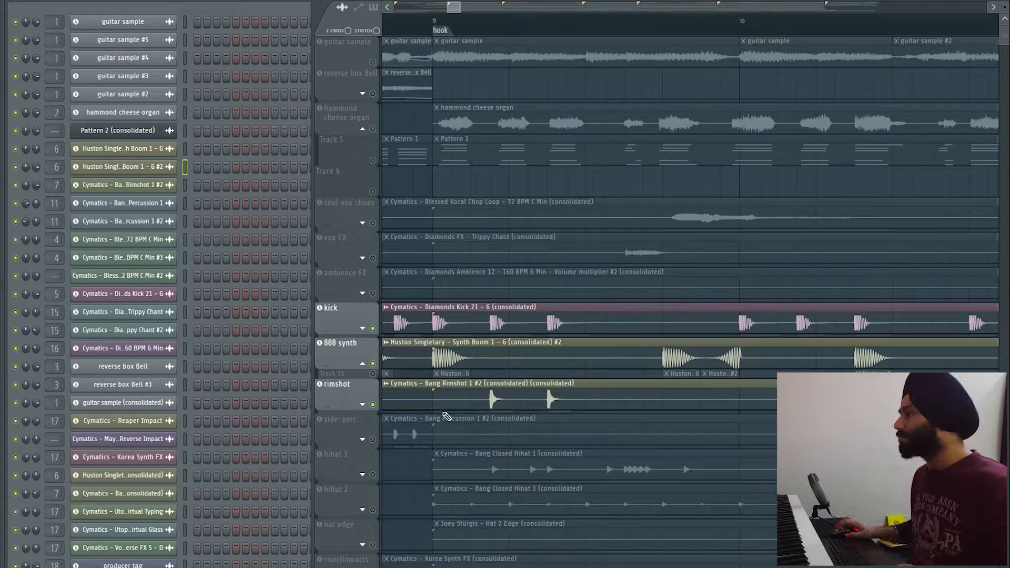
pyautogui.rightClick(372, 404)
pyautogui.press('space')
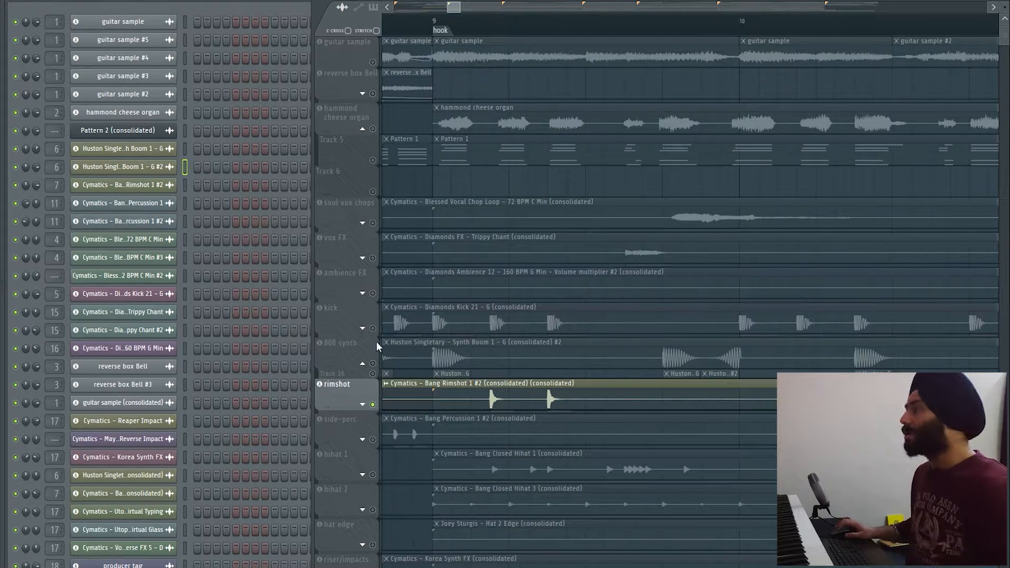
# - Unmute the 808 synth and kick again, and play them together with the rimshot around the hook
pyautogui.click(373, 363)
pyautogui.click(373, 328)
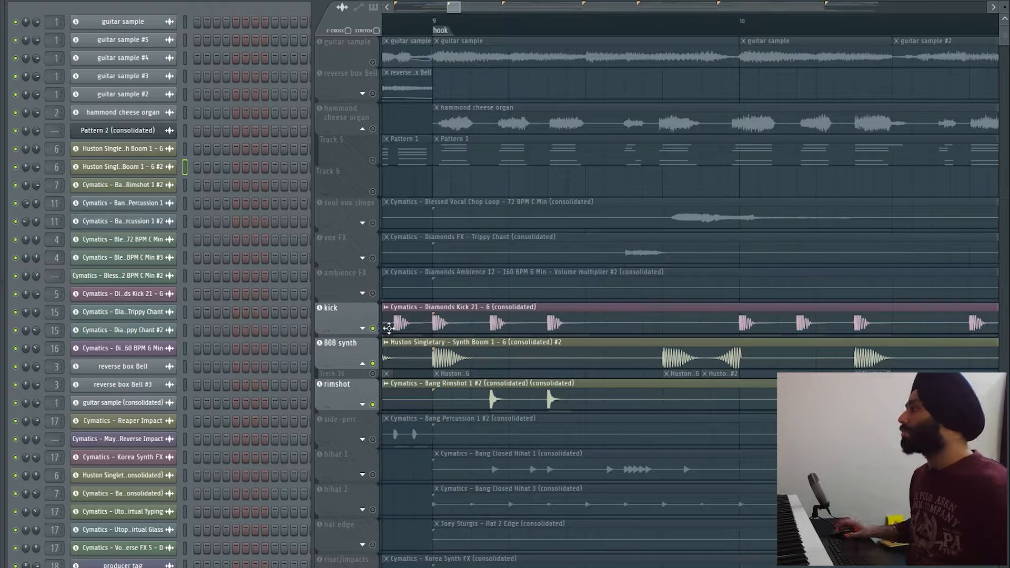
pyautogui.scroll(2, 509, 379)
pyautogui.scroll(-2, 500, 412)
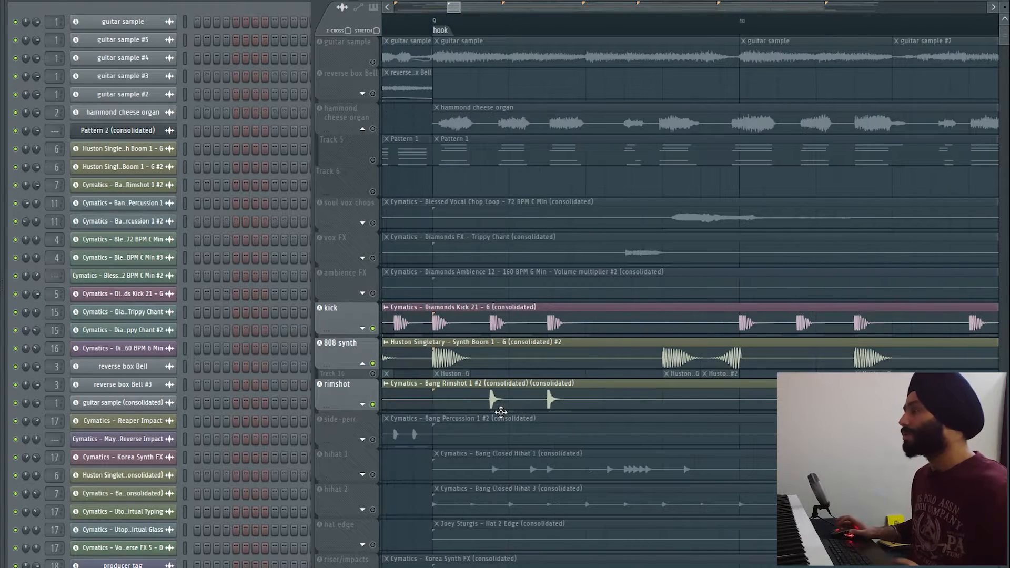
pyautogui.press('space')
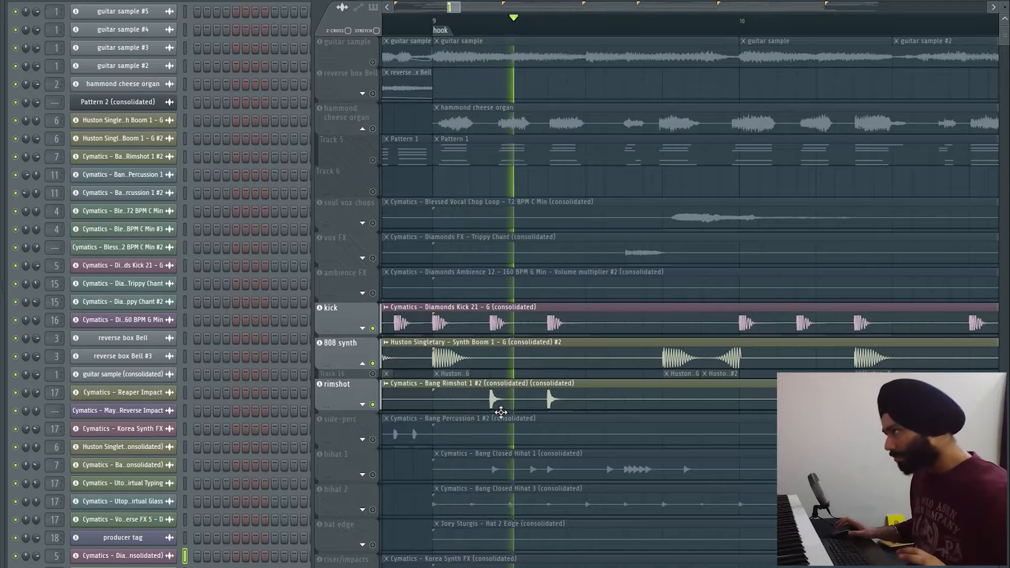
pyautogui.scroll(-2, 616, 421)
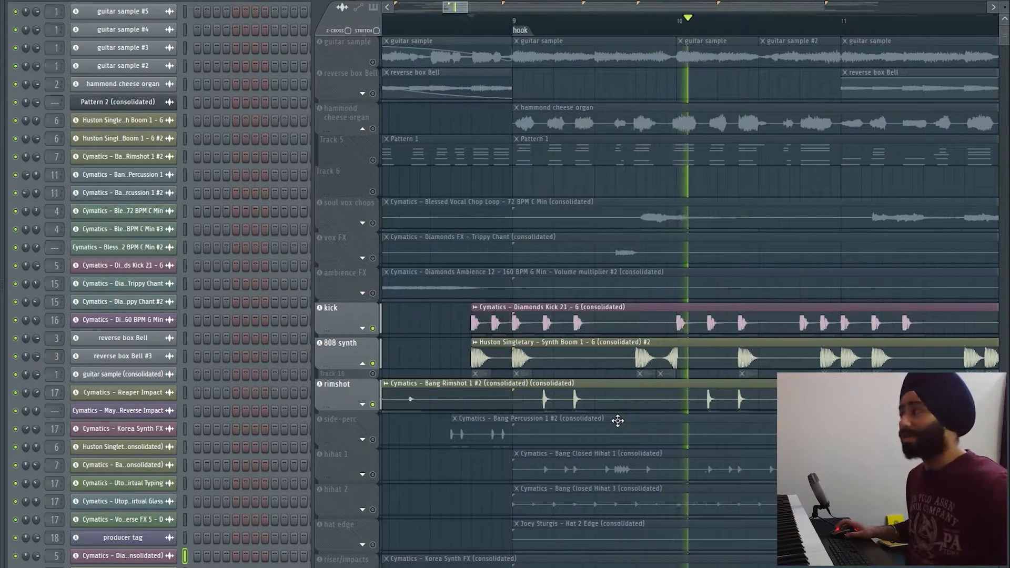
pyautogui.scroll(-2, 617, 421)
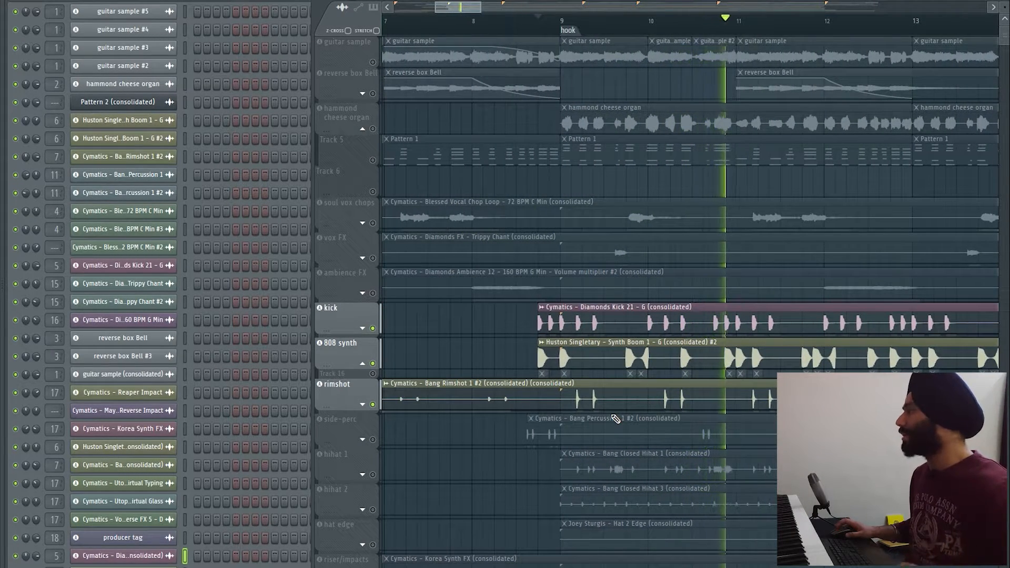
pyautogui.scroll(-2, 604, 424)
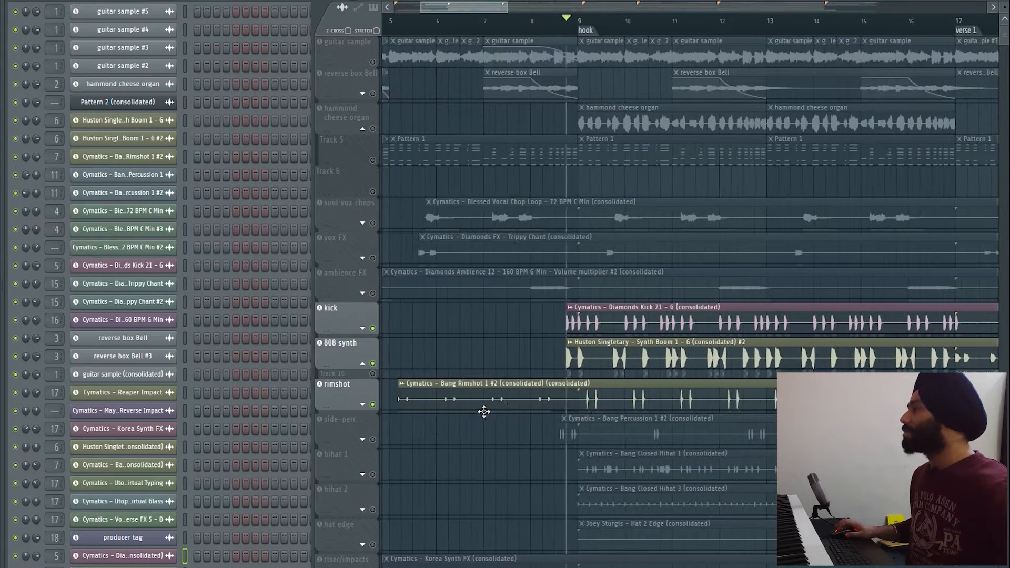
# - Expand the rimshot group to view its source clips before the hook, and collapse it again
pyautogui.click(363, 405)
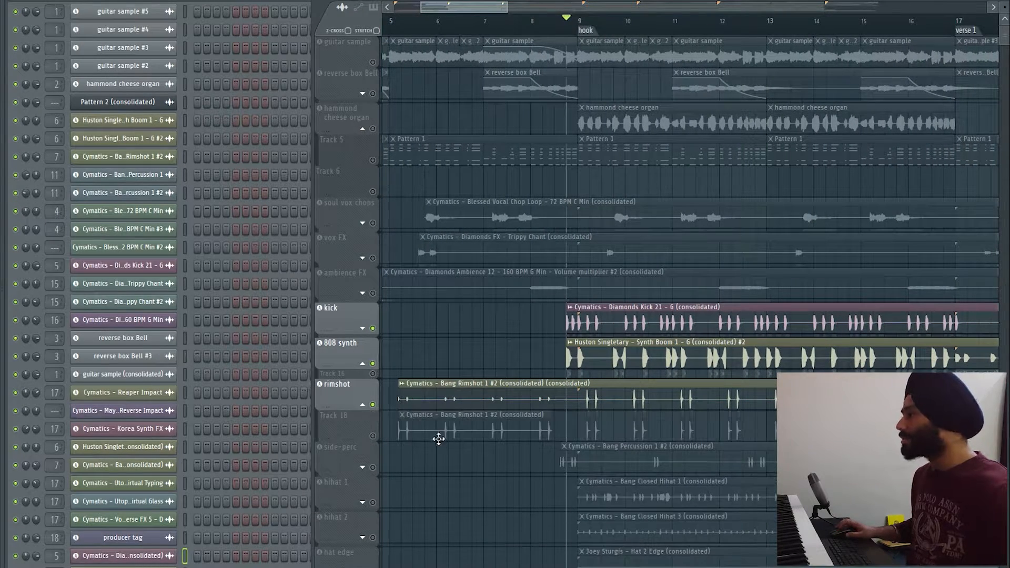
pyautogui.scroll(-1, 473, 436)
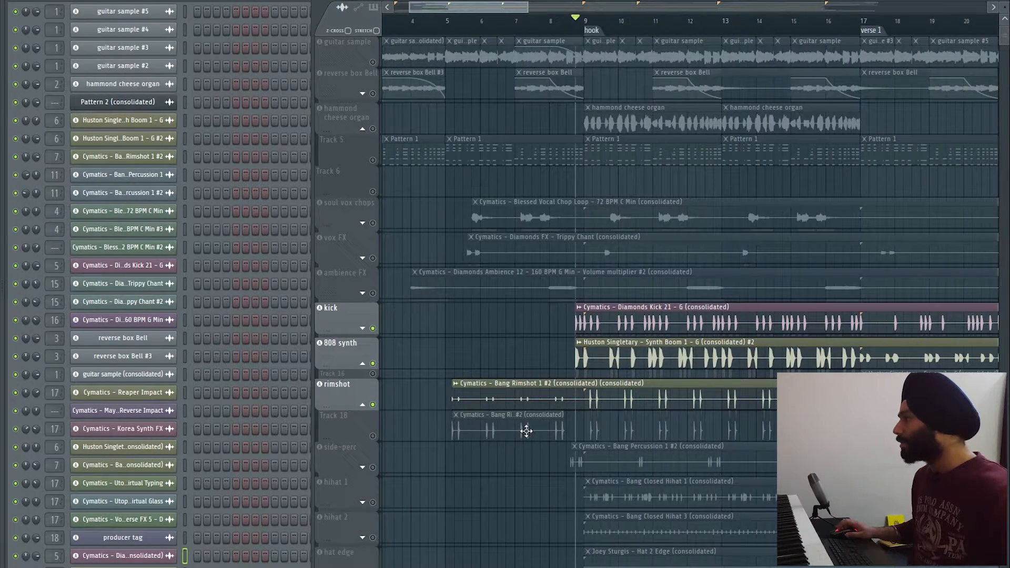
pyautogui.scroll(-1, 542, 451)
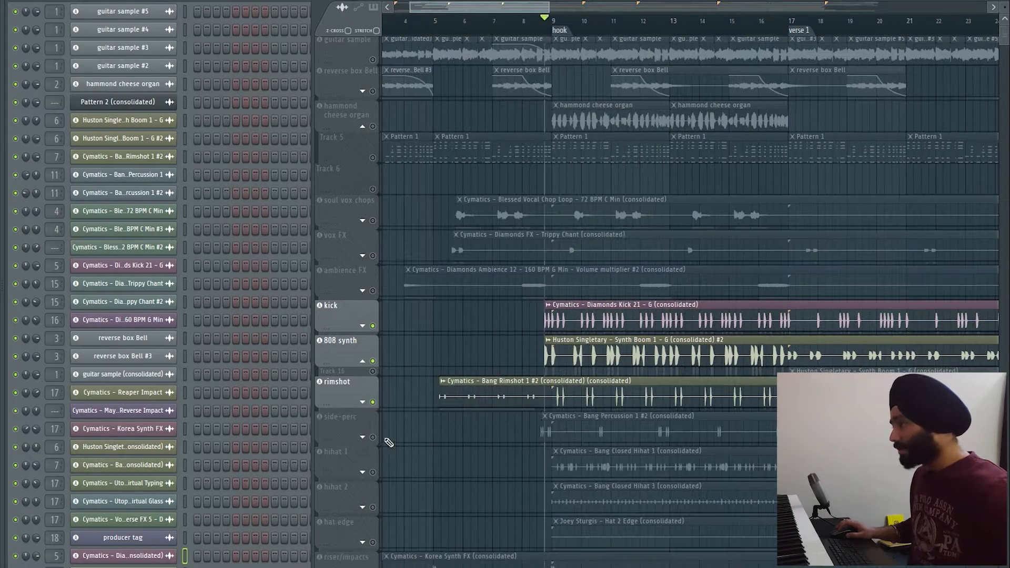
# - Unmute side-perc, expand its group, and play it with the kick, 808 synth and rimshot through the hook
pyautogui.click(373, 438)
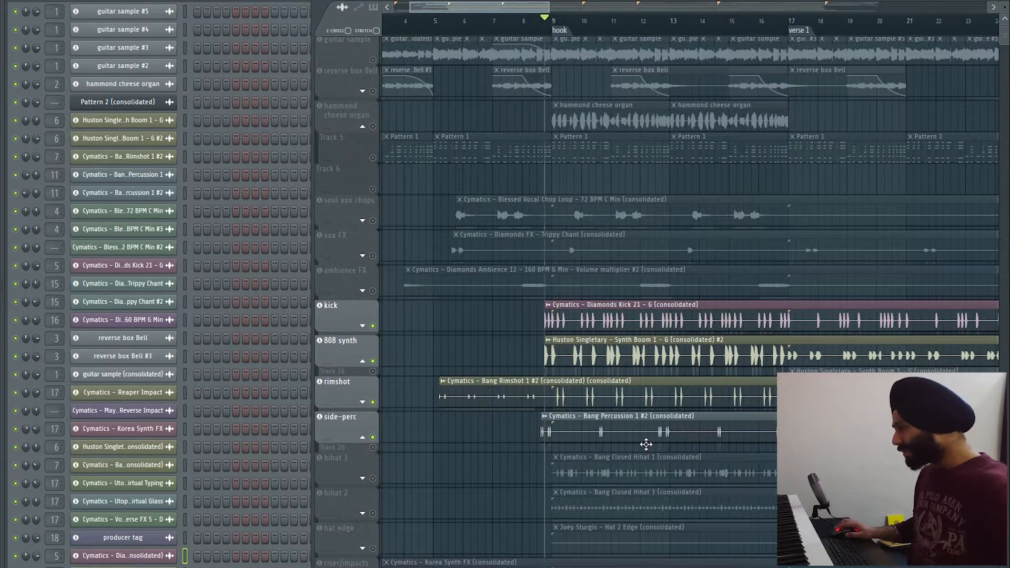
pyautogui.scroll(2, 646, 444)
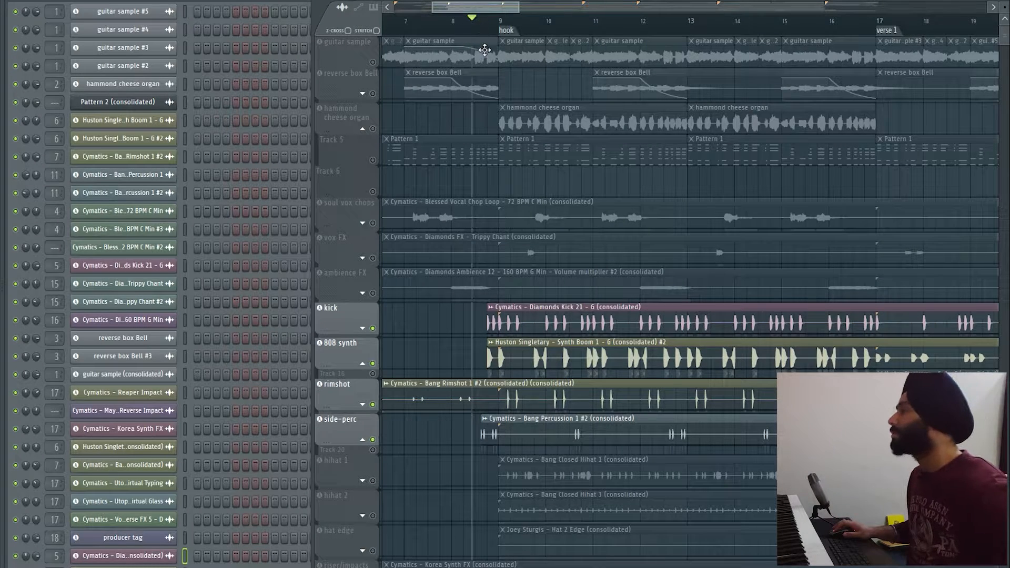
pyautogui.press('space')
pyautogui.scroll(3, 521, 252)
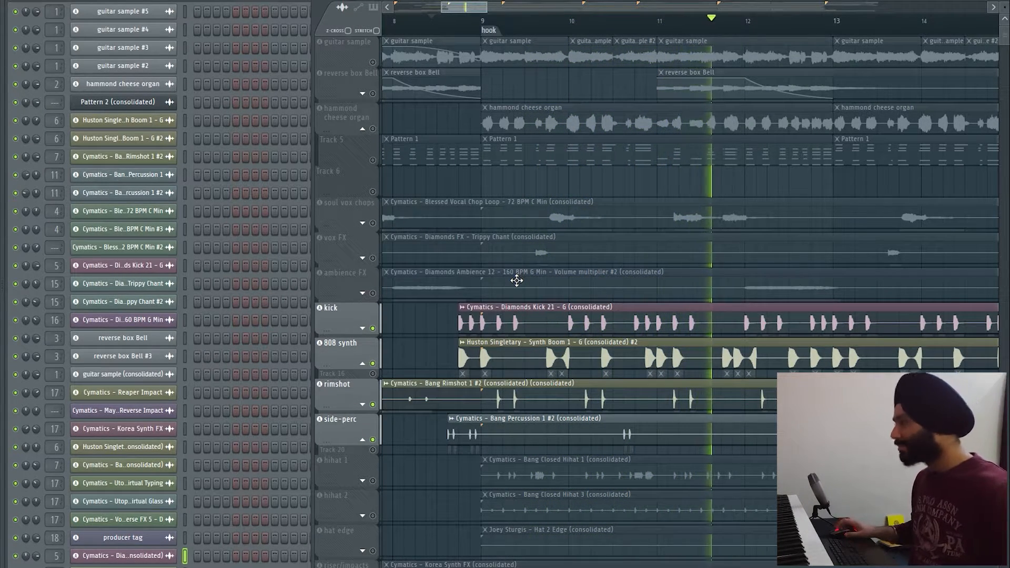
# - Examine the side-perc hits before bar 9 and open the channel settings of the percussion samples on Track 20
pyautogui.scroll(3, 483, 459)
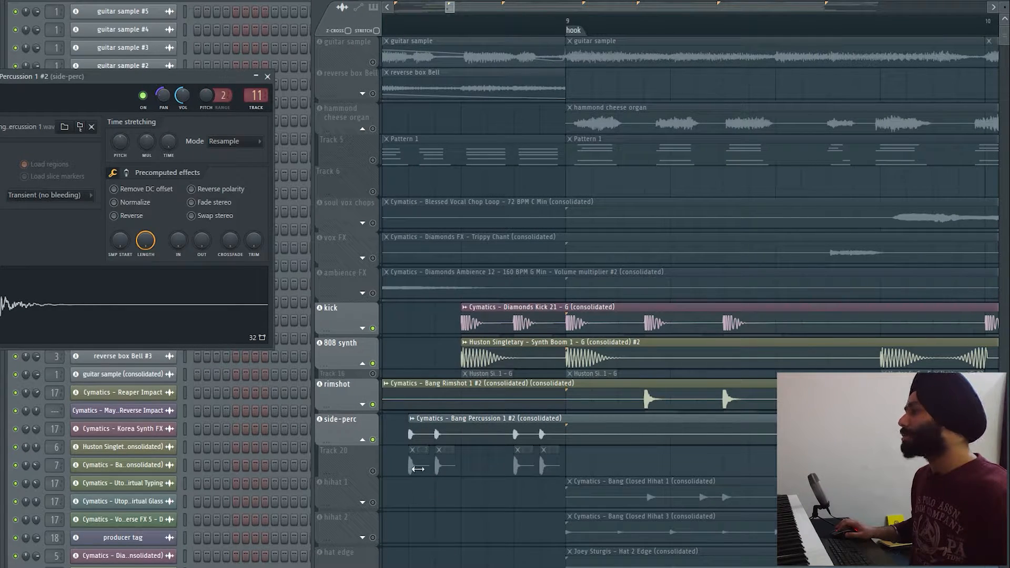
pyautogui.doubleClick(453, 470)
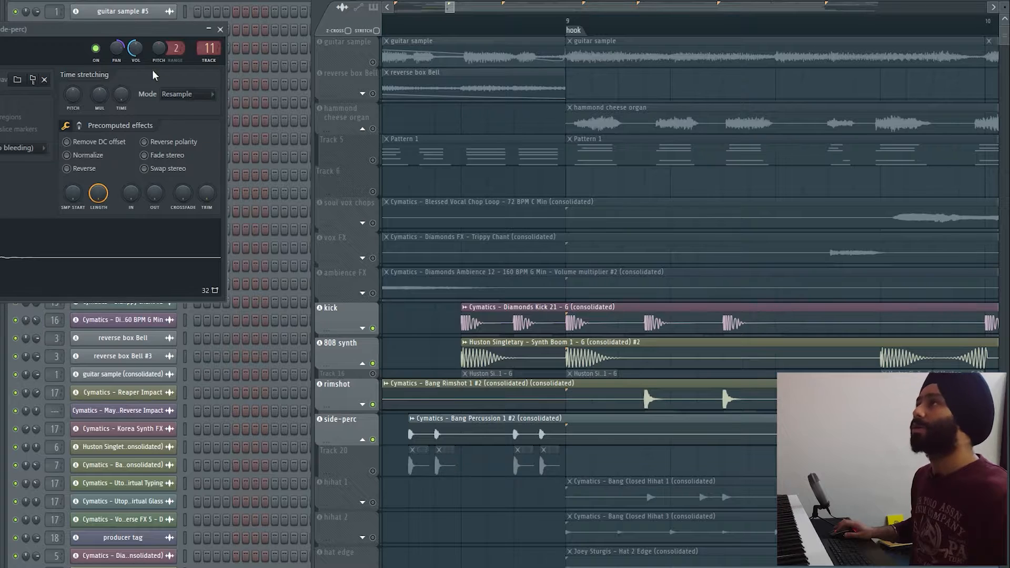
# - Check the Bang Percussion 1 channel settings, close them, and inspect the next side-perc source hit on Track 20
pyautogui.moveTo(117, 29); pyautogui.dragTo(456, 86)
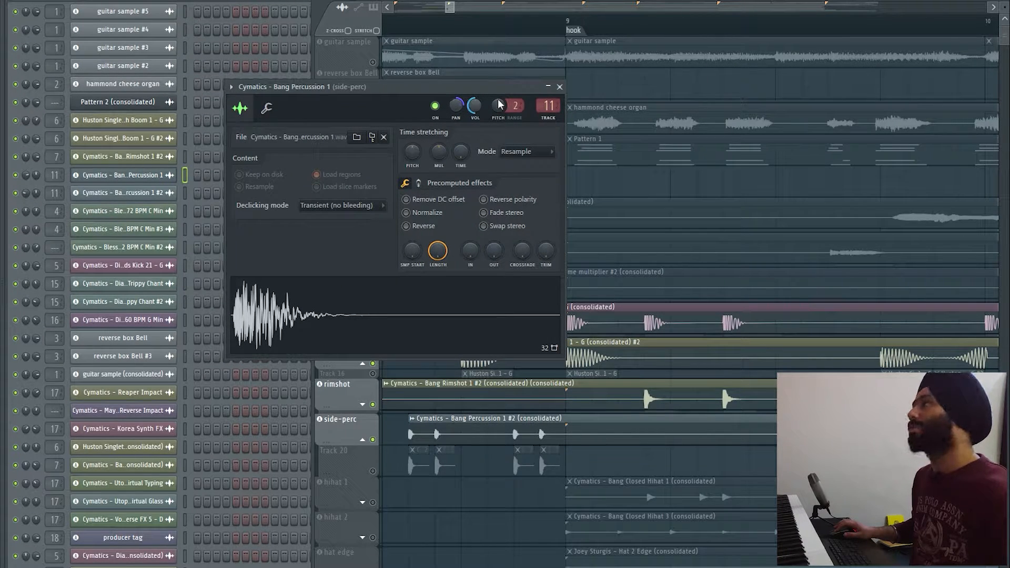
pyautogui.click(559, 87)
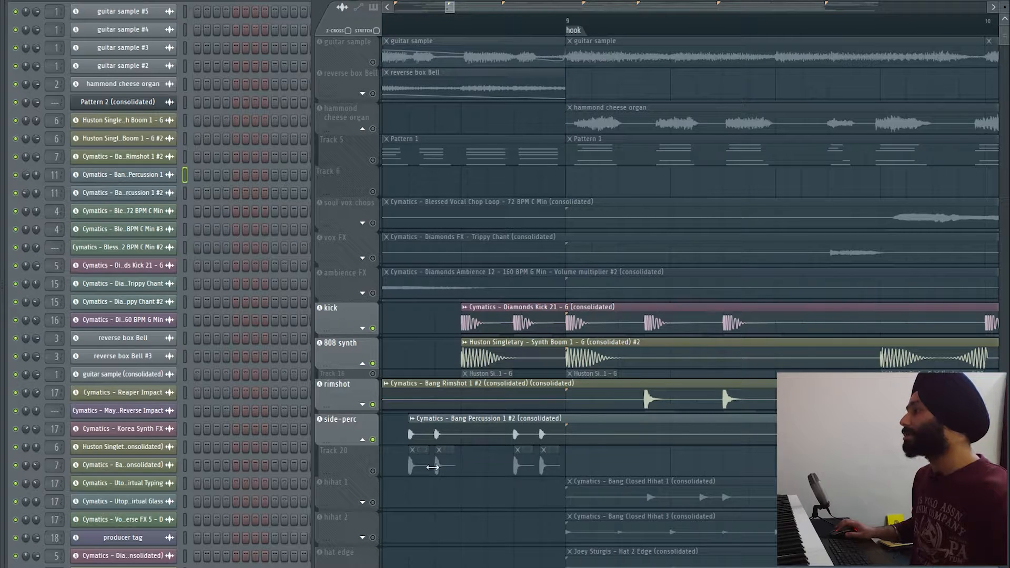
pyautogui.doubleClick(430, 470)
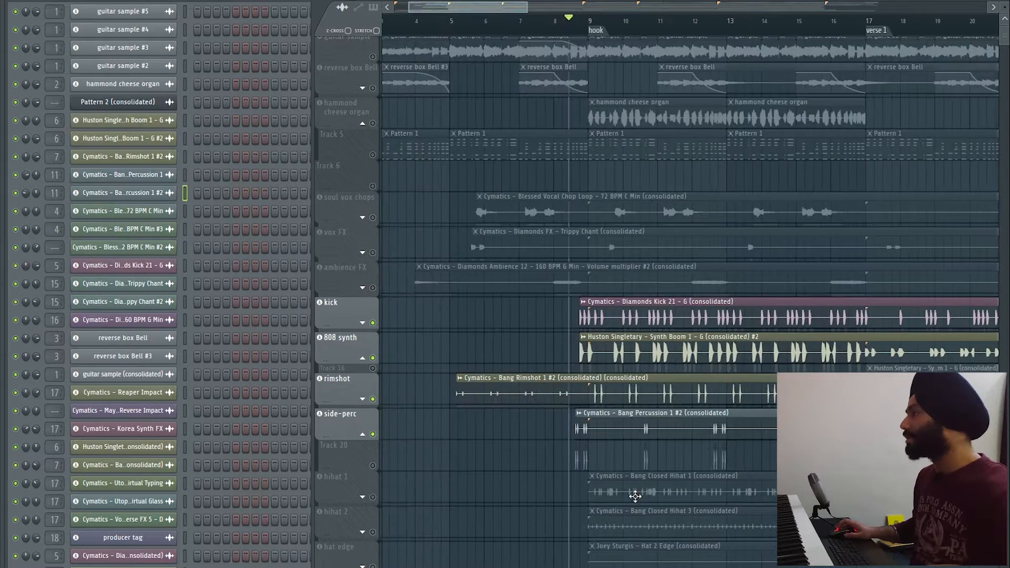
# - Play the kick, 808 synth, rimshot and side-perc together again from just before bar 9 through the hook
pyautogui.press('space')
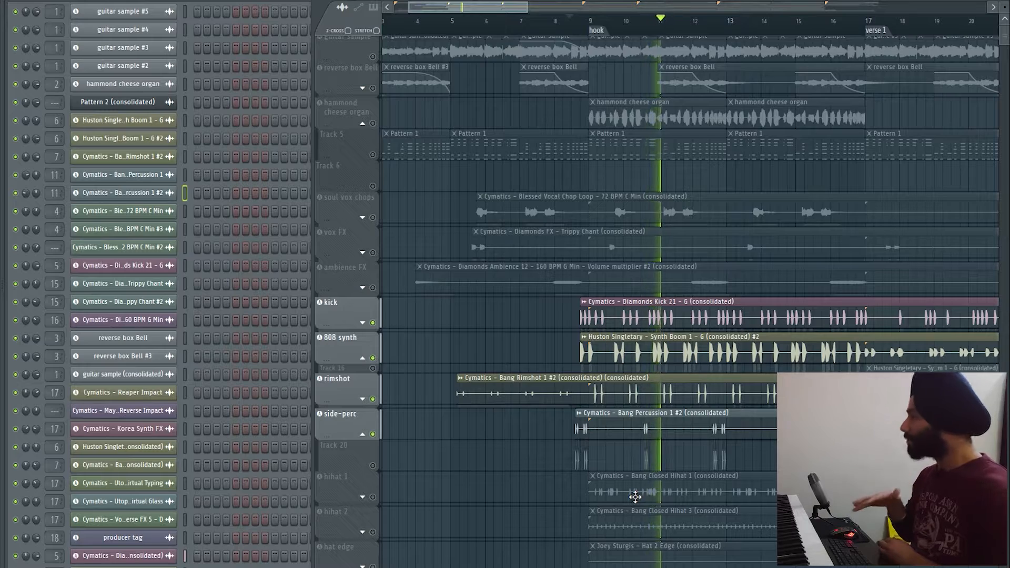
pyautogui.scroll(-2, 708, 454)
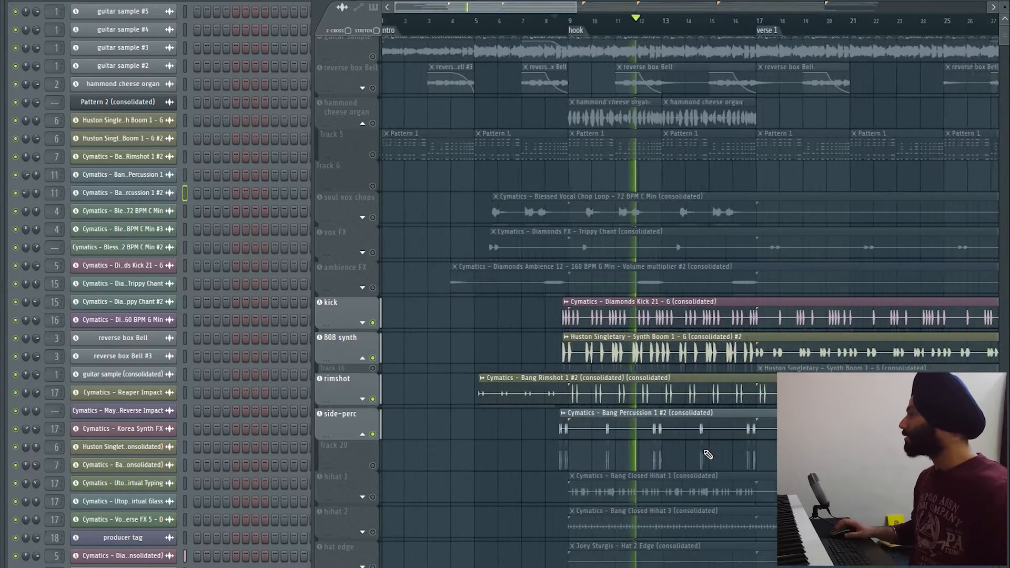
pyautogui.moveTo(708, 454); pyautogui.dragTo(611, 451)
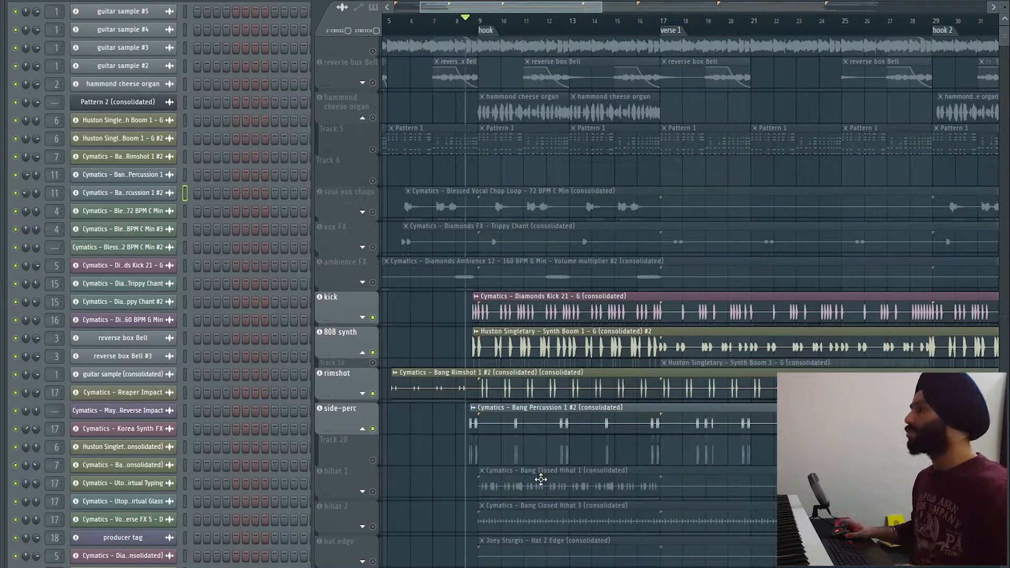
# - Collapse the side-perc group, expand the hihat 1 group, and open its Bang Closed Hihat 1 source pattern in the piano roll
pyautogui.click(363, 429)
pyautogui.click(363, 464)
pyautogui.scroll(3, 507, 496)
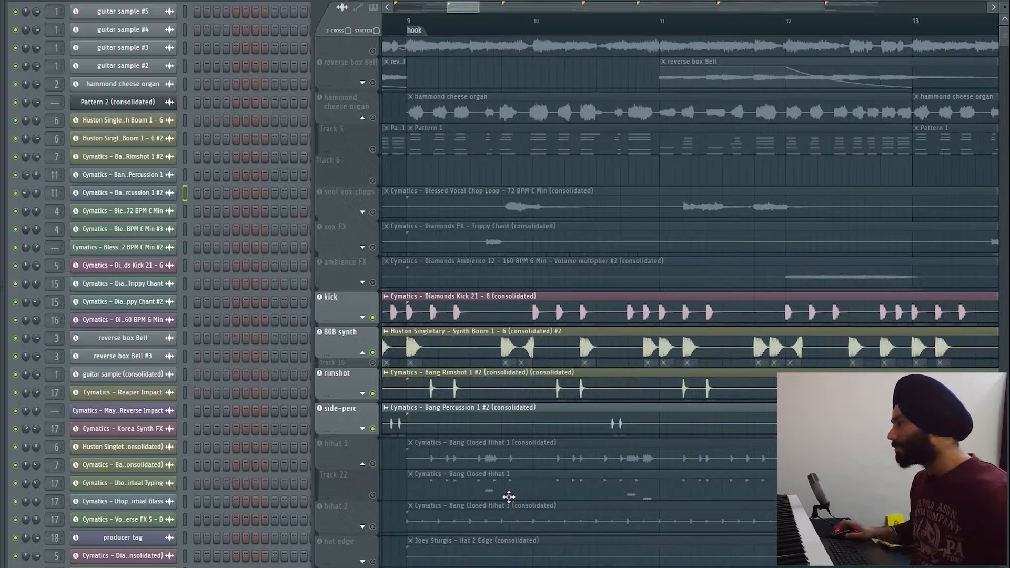
pyautogui.doubleClick(523, 493)
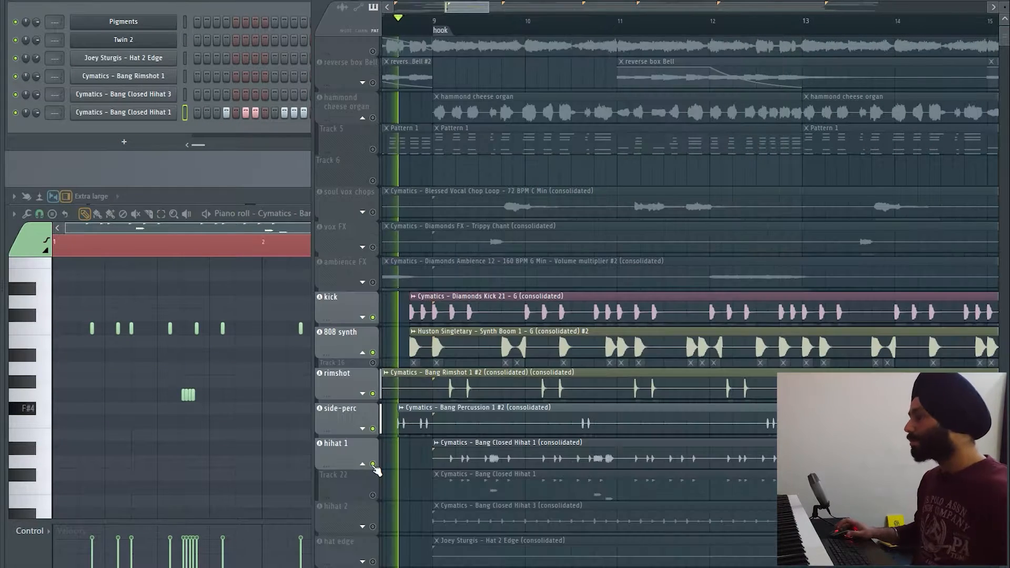
# - Unmute hihat 1 and play it with the kick, 808 synth, rimshot and side-perc into the hook
pyautogui.click(372, 464)
pyautogui.press('space')
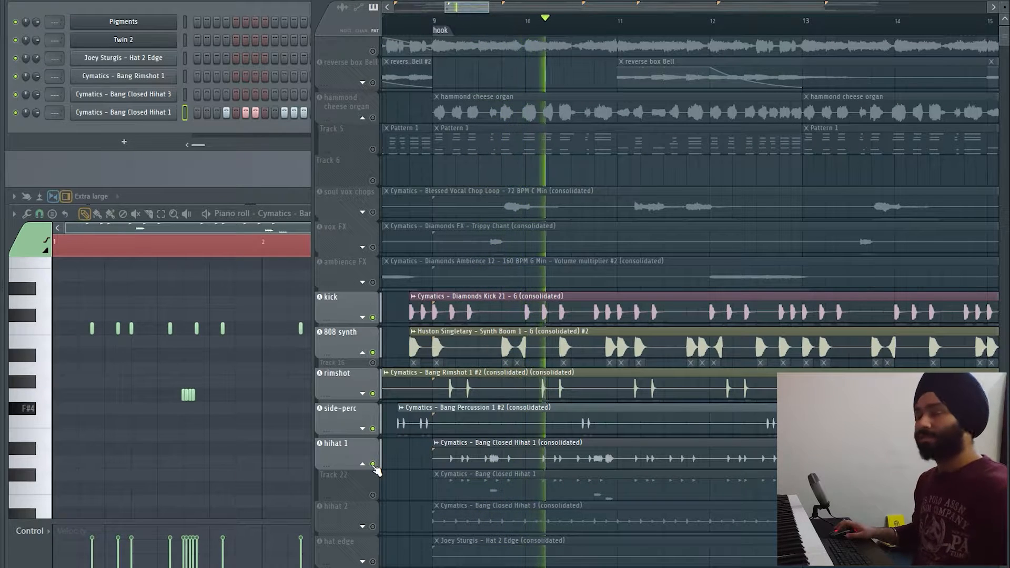
pyautogui.doubleClick(505, 466)
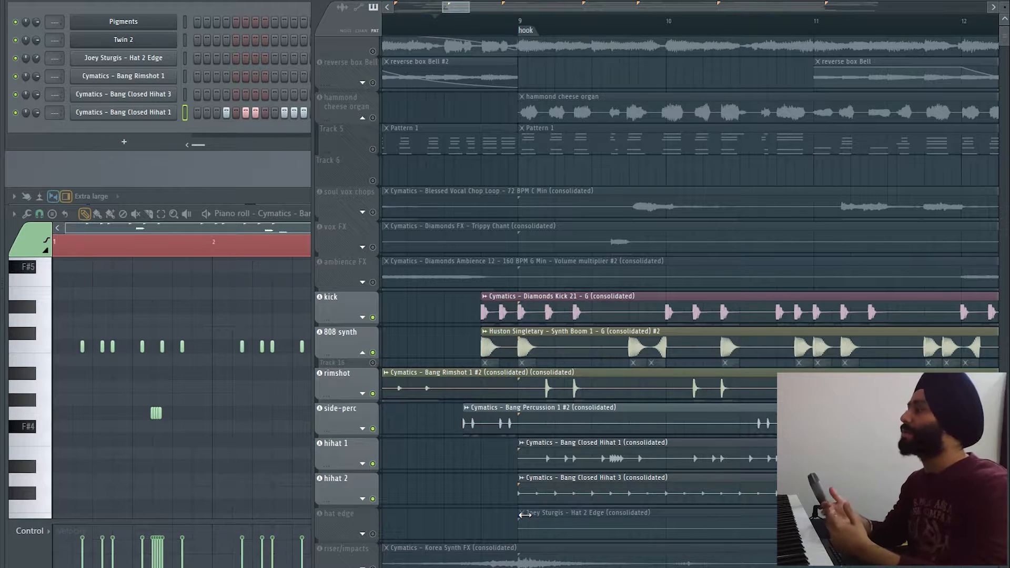
# - Play hihat 2 with the other drums through the hook, muting and unmuting hihat 1 to compare the two hi-hats
pyautogui.scroll(-4, 547, 488)
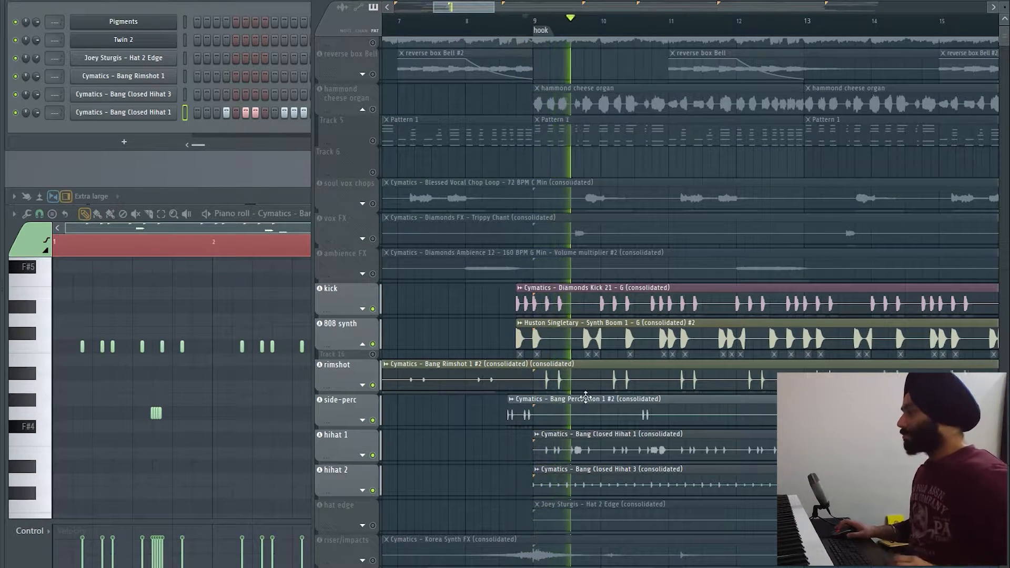
pyautogui.click(372, 455)
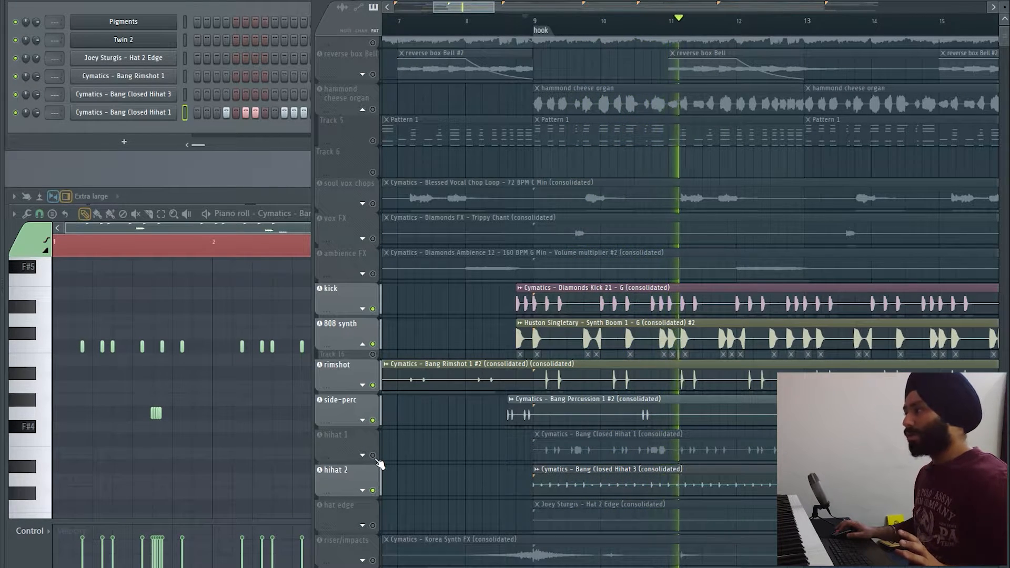
pyautogui.click(372, 455)
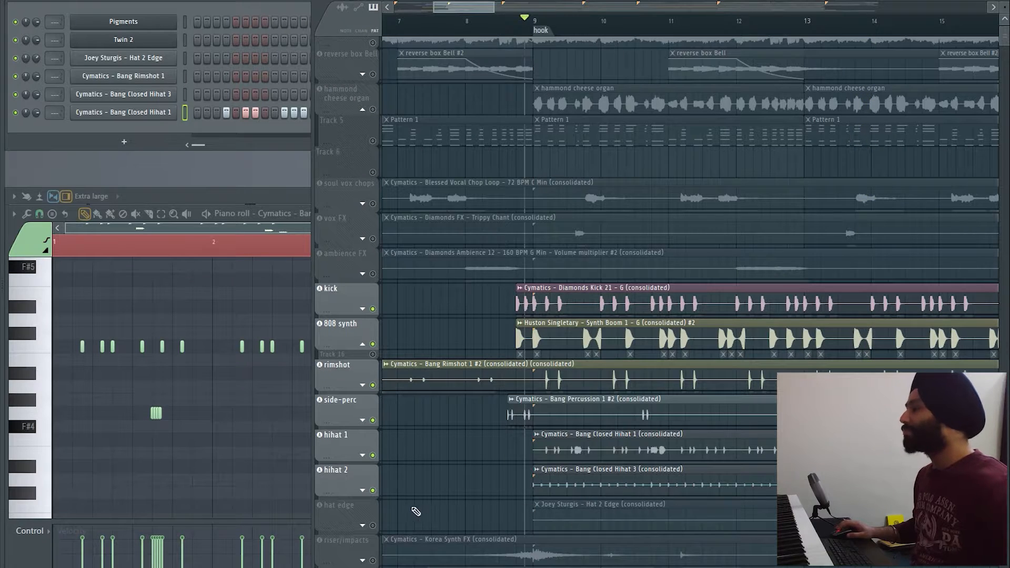
# - Unmute hat edge, check and close its channel settings, and play it with the other drums from the hook
pyautogui.scroll(-1, 415, 511)
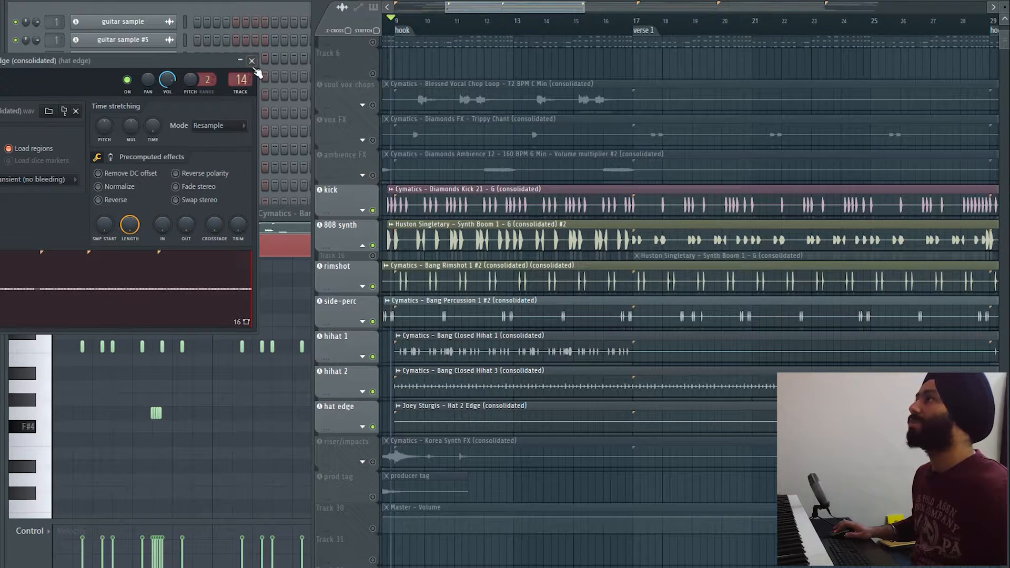
pyautogui.click(252, 62)
pyautogui.press('space')
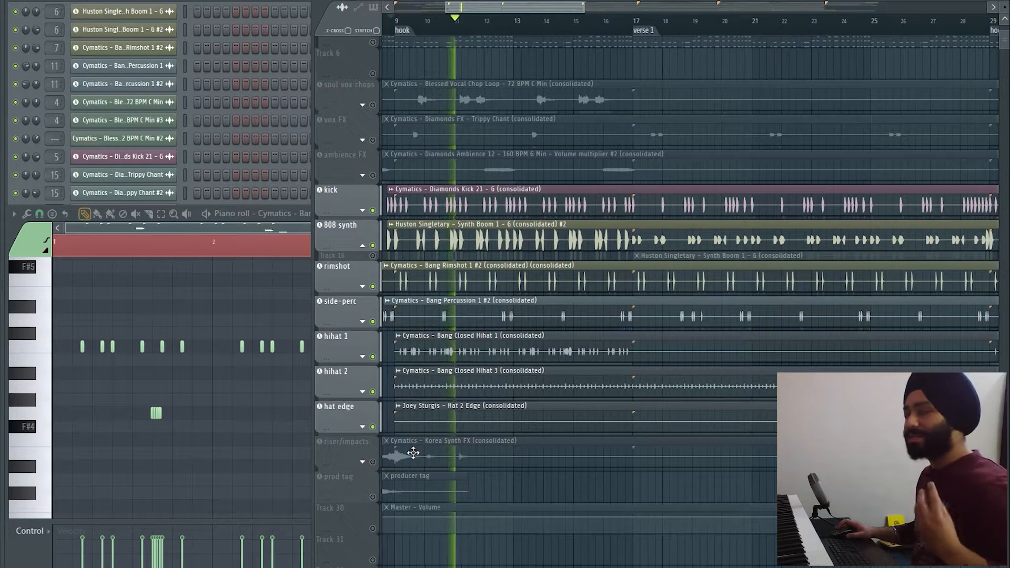
# - Unmute vox FX and play it from its first chant after bar 5, ahead of the drums
pyautogui.moveTo(607, 444); pyautogui.dragTo(697, 452)
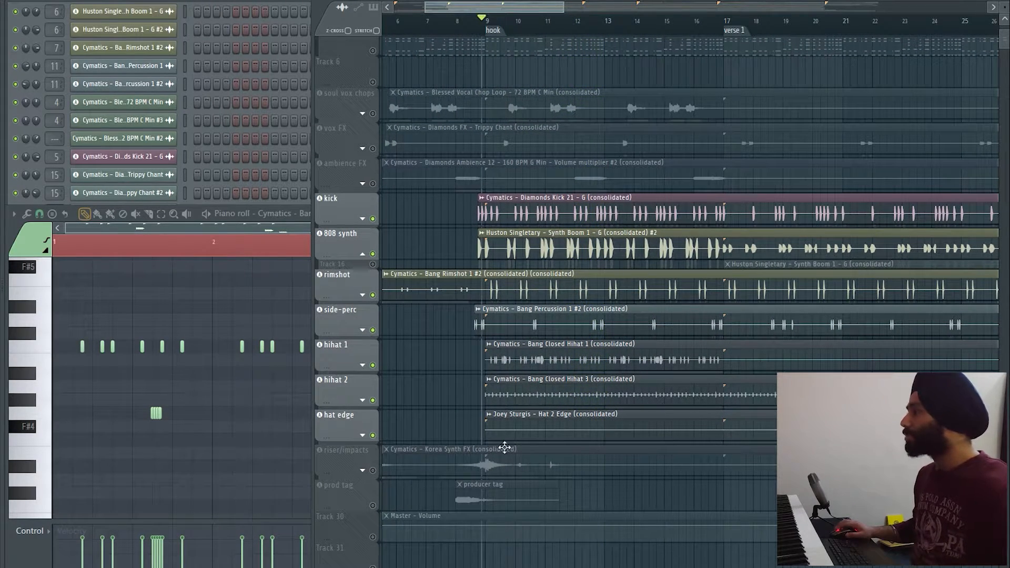
pyautogui.scroll(-3, 506, 445)
pyautogui.scroll(3, 563, 293)
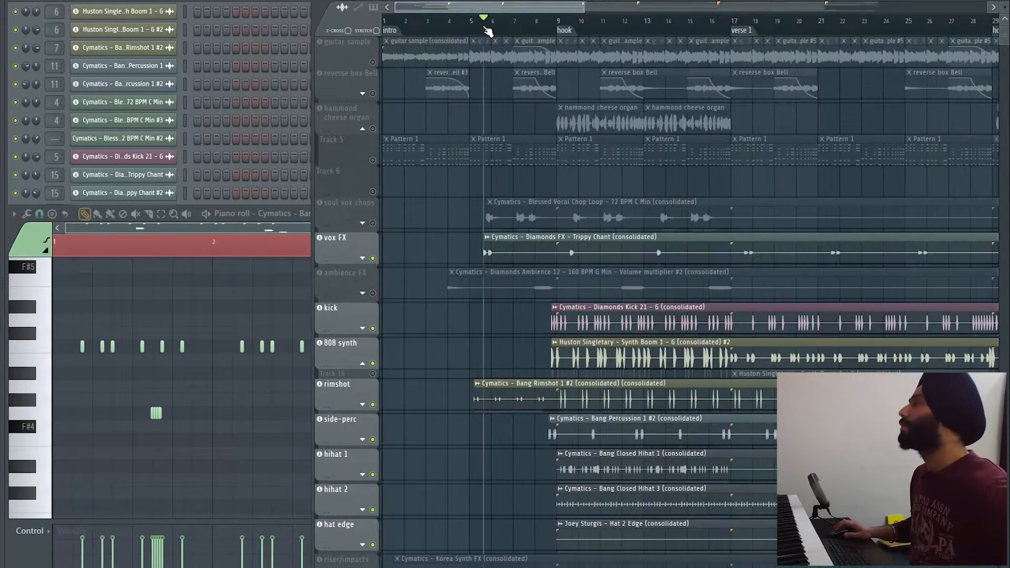
pyautogui.press('space')
pyautogui.press('space')
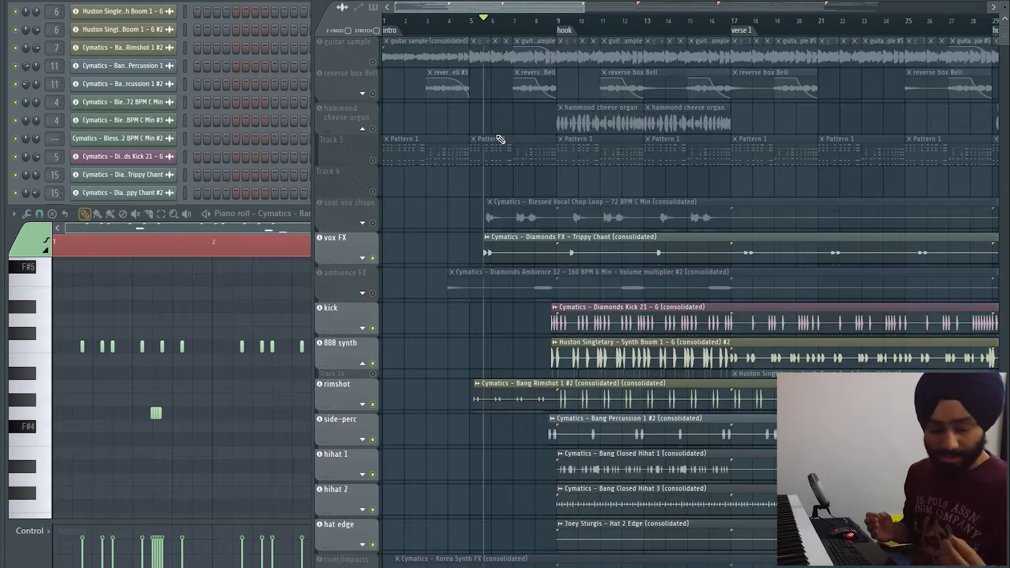
pyautogui.scroll(2, 559, 304)
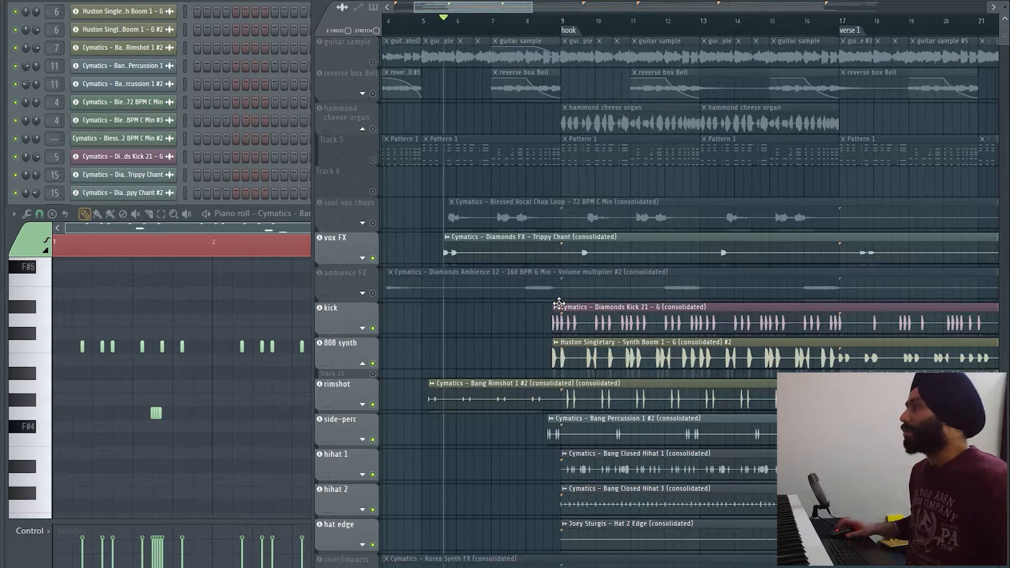
# - Unmute all the tracks and play the full beat from about bar 5 into the hook
pyautogui.press('space')
pyautogui.rightClick(373, 258)
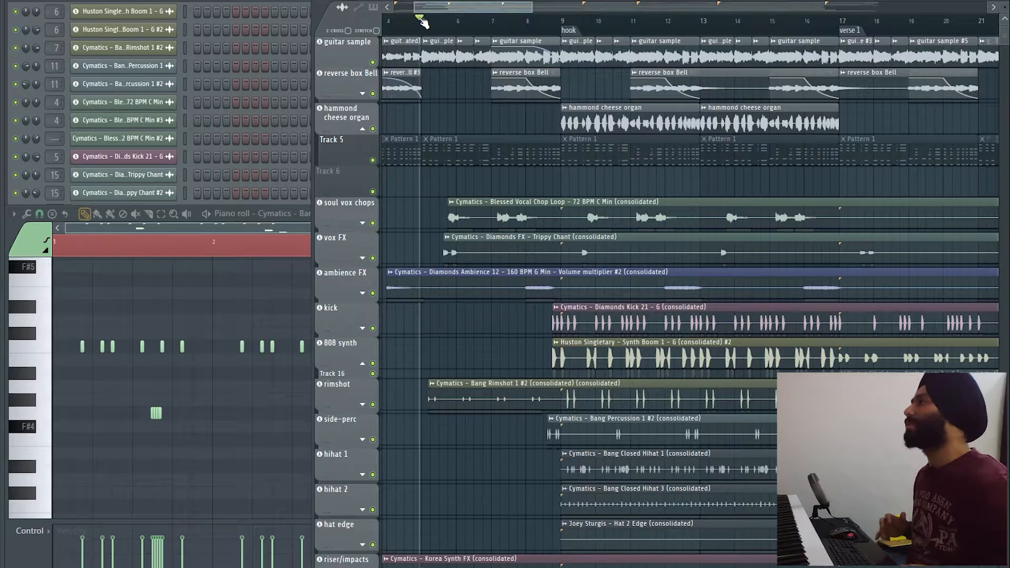
pyautogui.press('space')
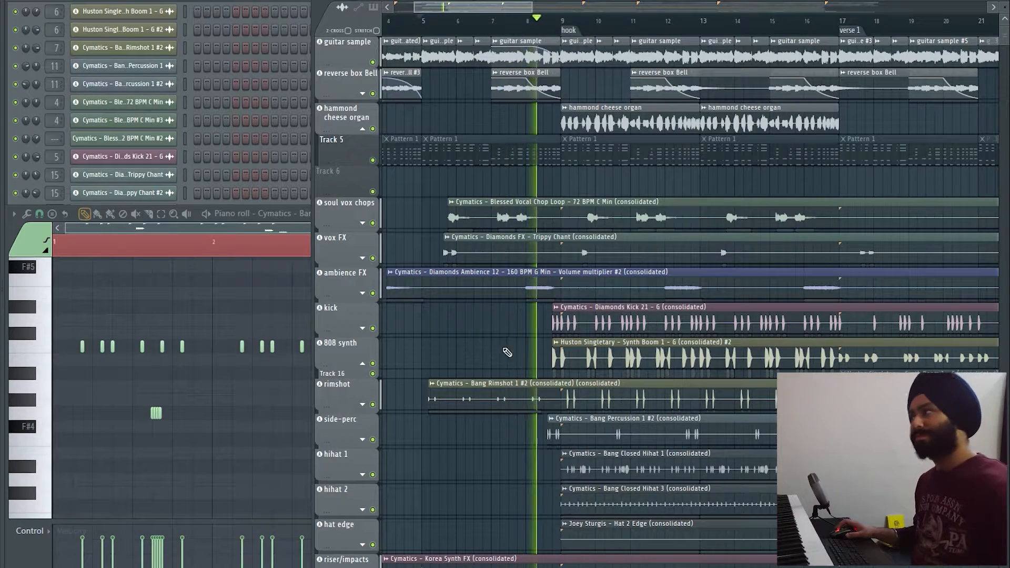
pyautogui.scroll(-3, 505, 353)
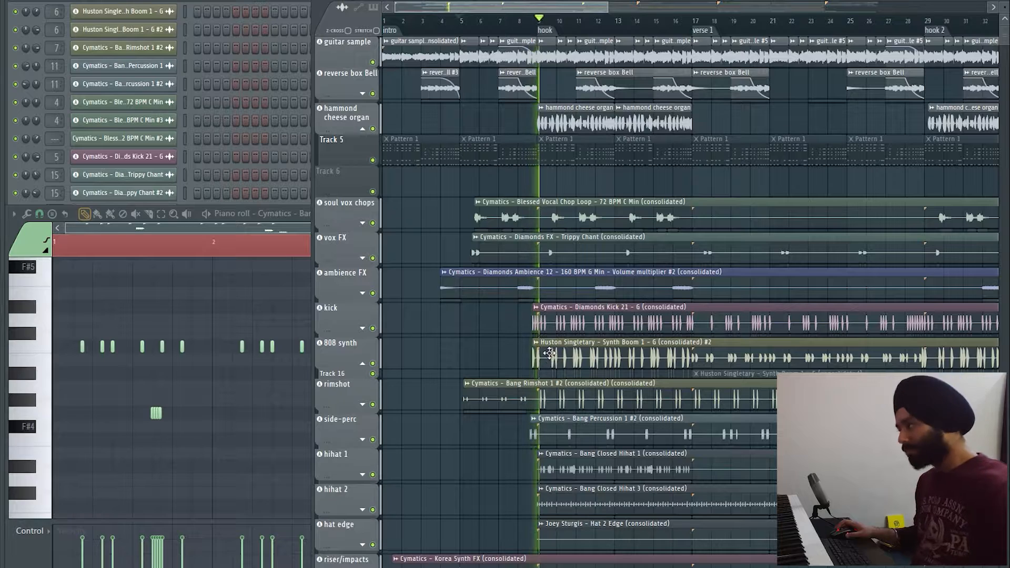
pyautogui.press('space')
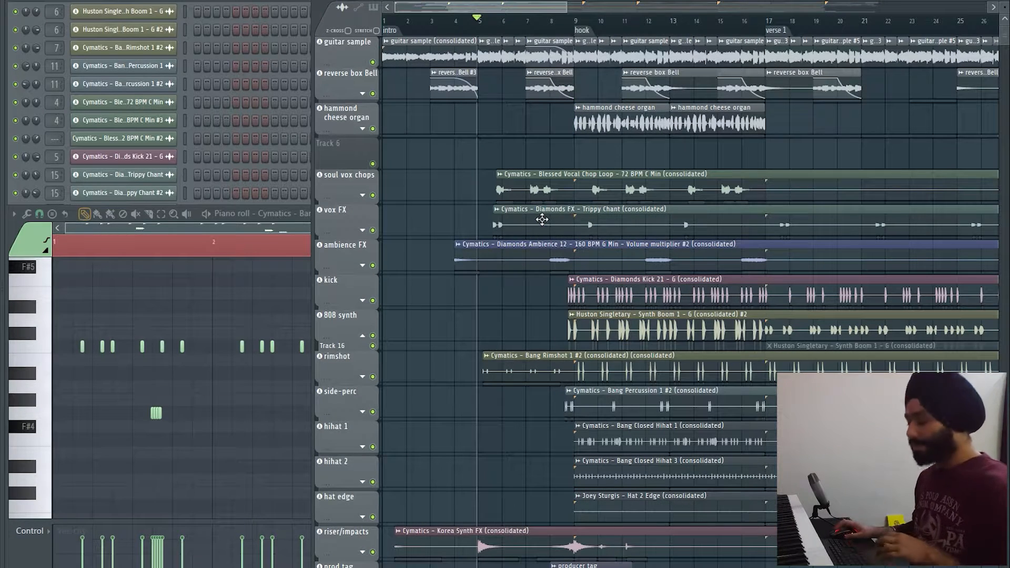
# - Show the mixer, solo the guitar sample track, and play it from bar 5 toward the hook
pyautogui.press('F9')
pyautogui.click(345, 42)
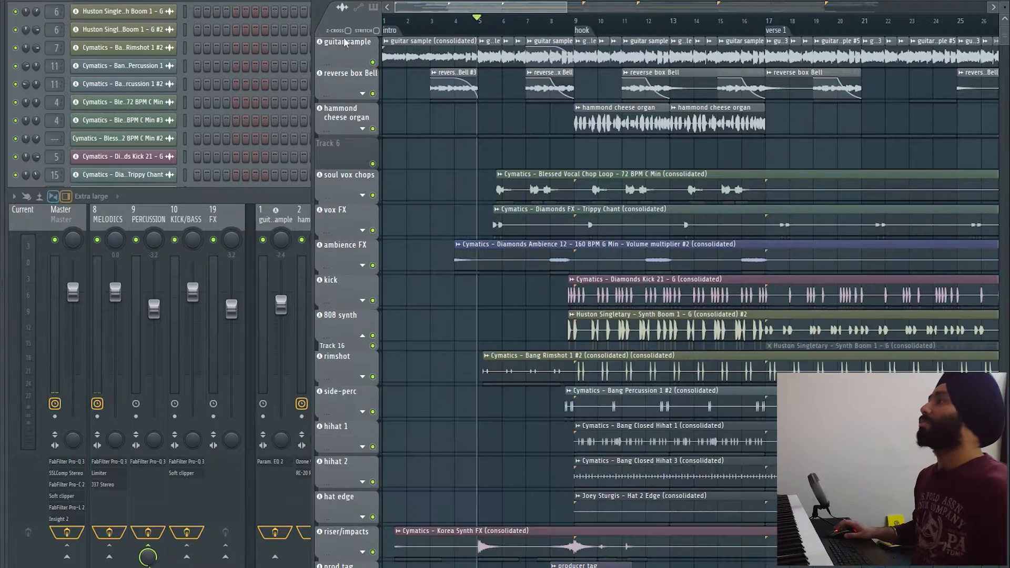
pyautogui.hscroll(4, 514, 69)
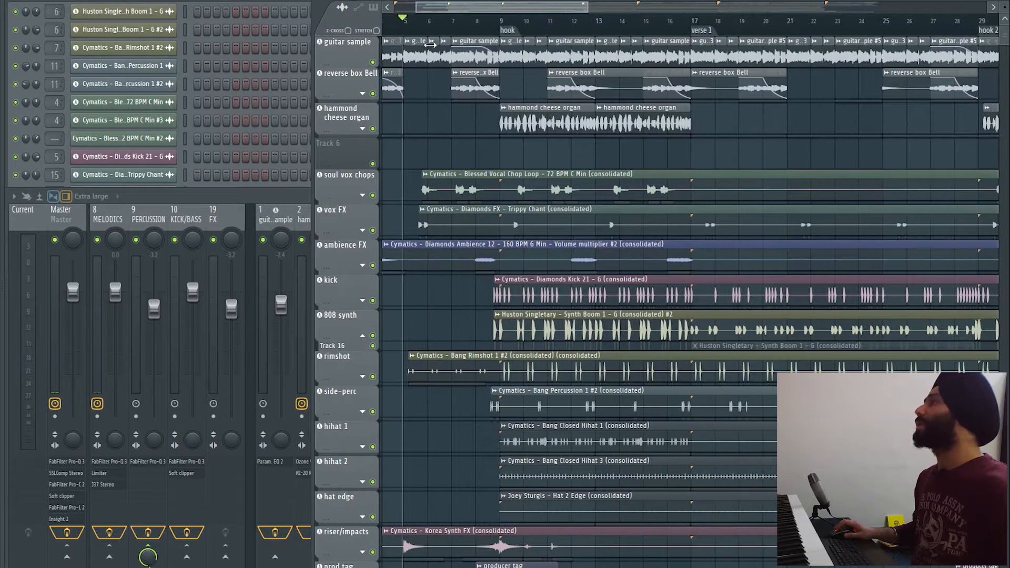
pyautogui.keyDown('ctrl'); pyautogui.click(373, 62); pyautogui.keyUp('ctrl')
pyautogui.press('space')
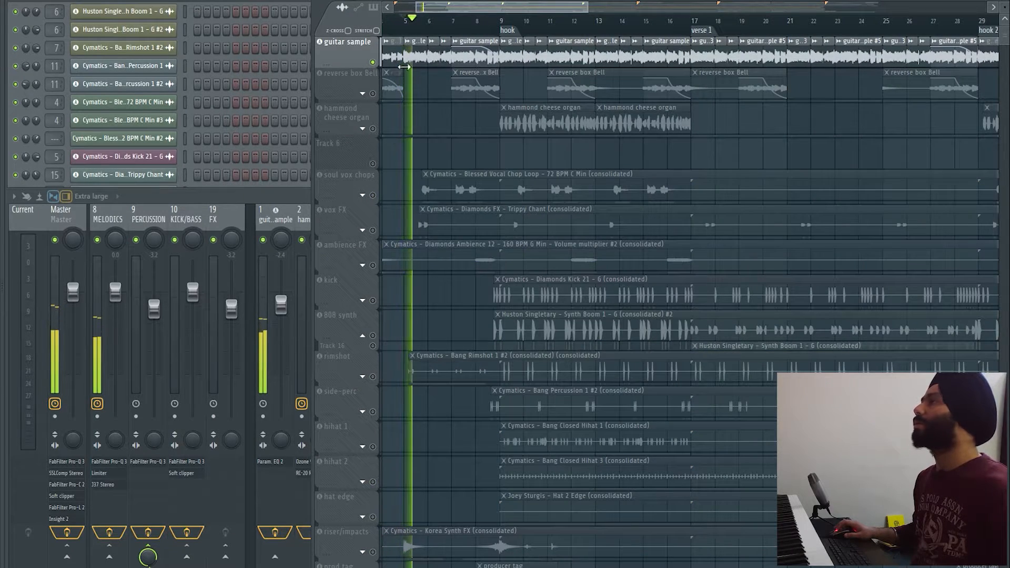
pyautogui.scroll(2, 441, 77)
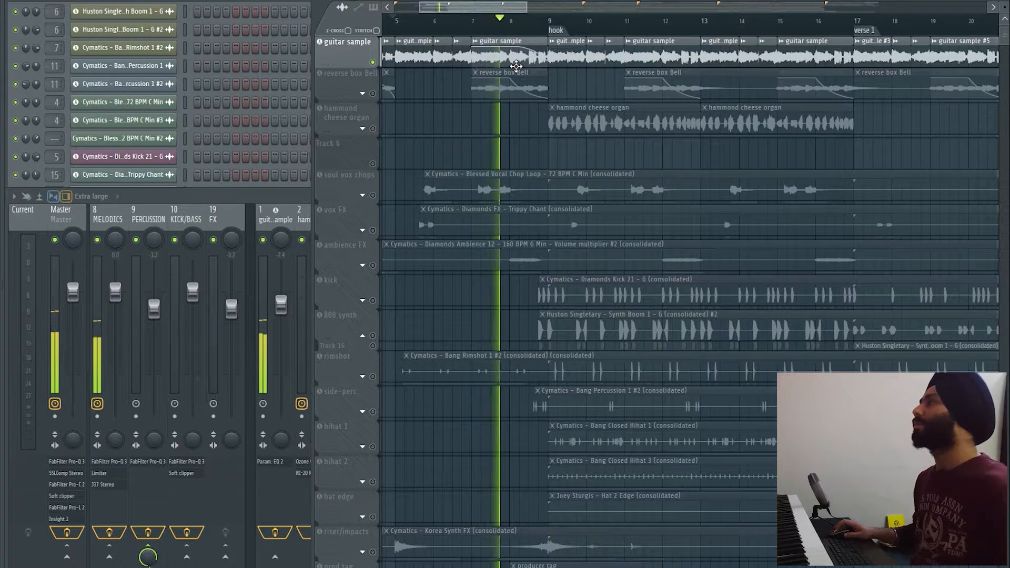
pyautogui.scroll(-2, 527, 64)
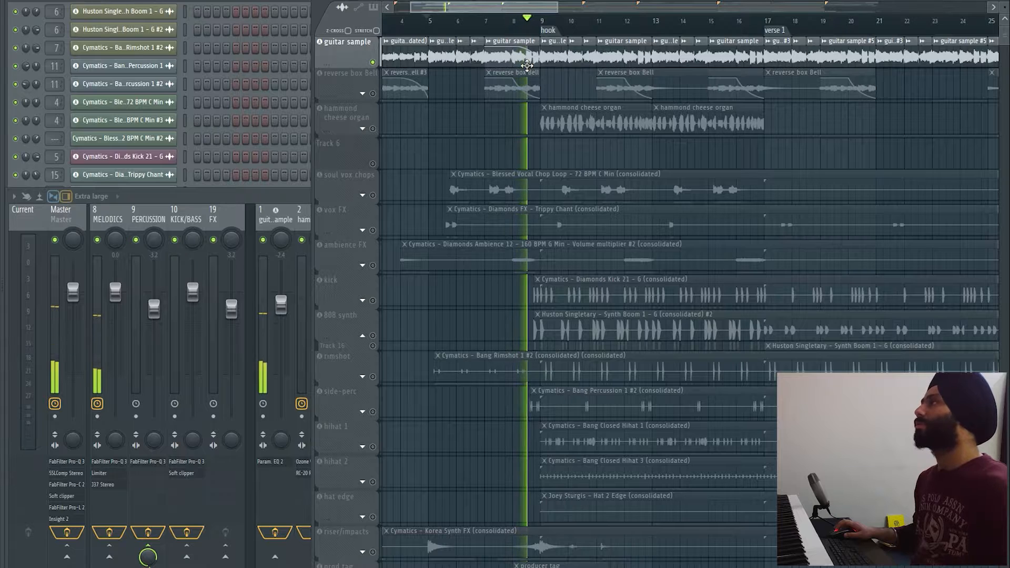
pyautogui.press('space')
# - Enlarge the playlist tracks and examine the guitar sample's volume multiplier automation between bars 7 and 9
pyautogui.scroll(2, 527, 66)
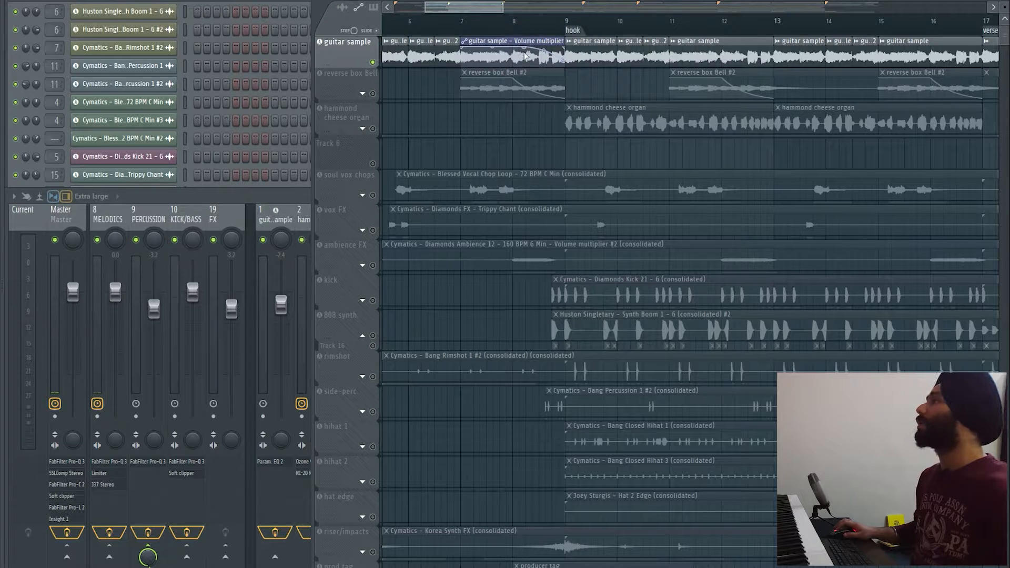
pyautogui.scroll(2, 527, 58)
pyautogui.scroll(2, 529, 81)
pyautogui.moveTo(516, 88); pyautogui.dragTo(604, 392)
pyautogui.scroll(3, 560, 122)
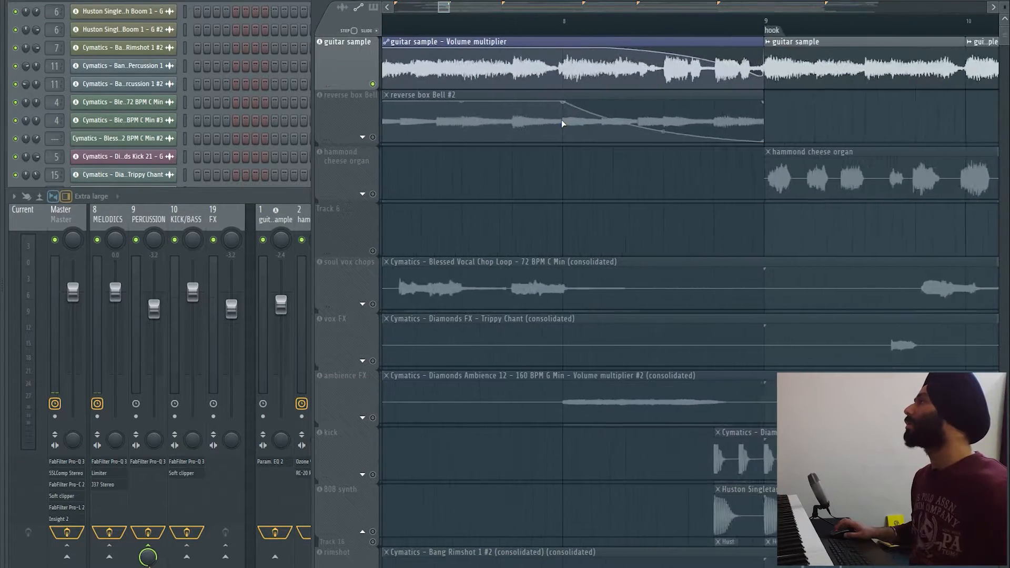
pyautogui.scroll(-4, 561, 119)
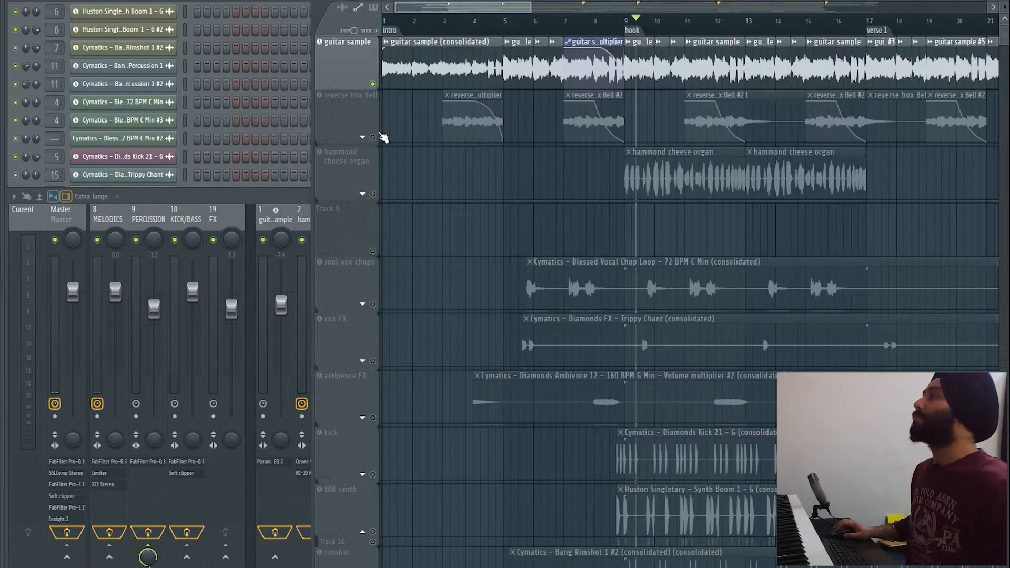
# - Unmute the reverse box Bell track and play it with the guitar sample from bar 3, and again around the bar 7 transition
pyautogui.click(373, 136)
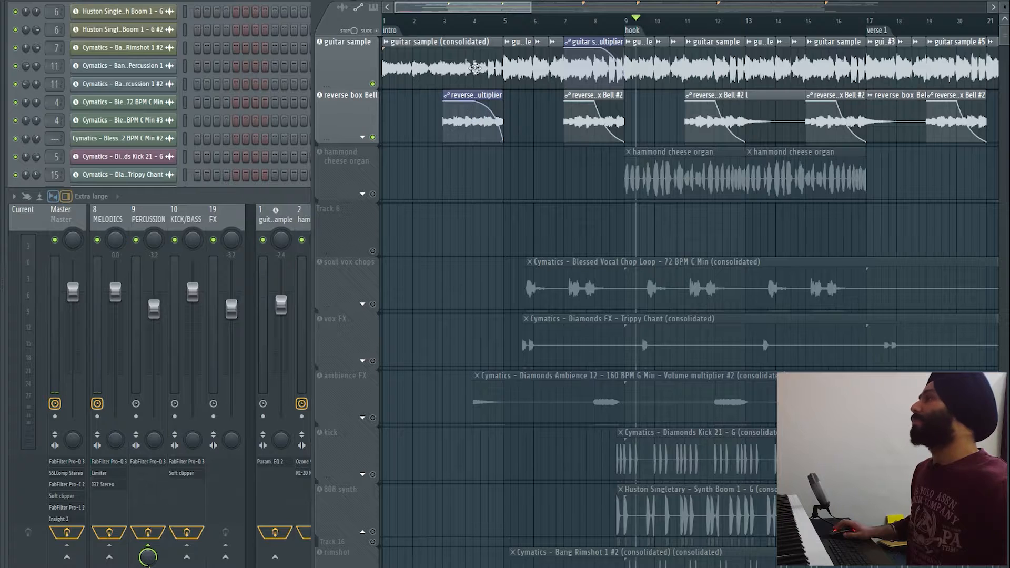
pyautogui.click(443, 22)
pyautogui.press('space')
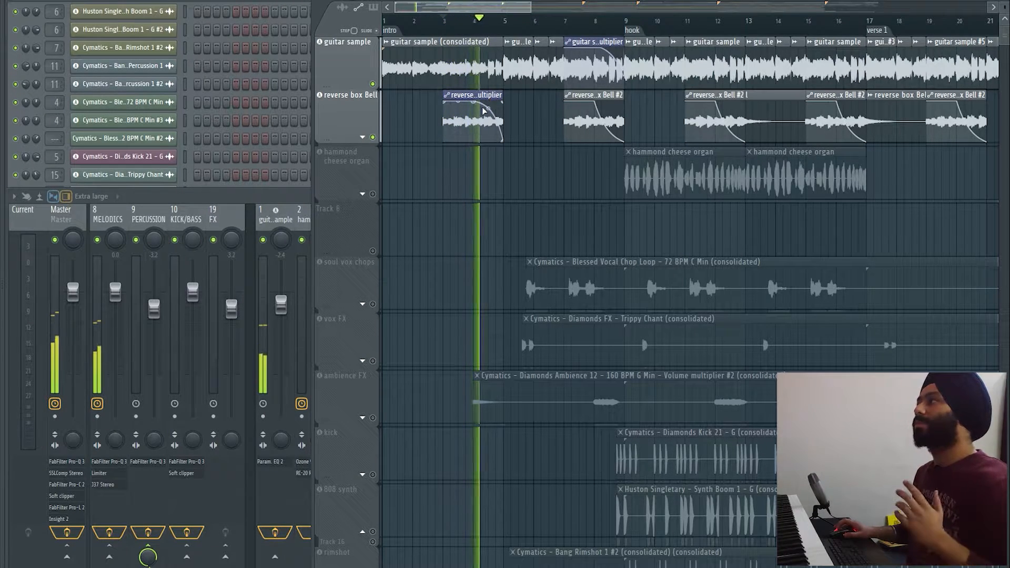
pyautogui.press('space')
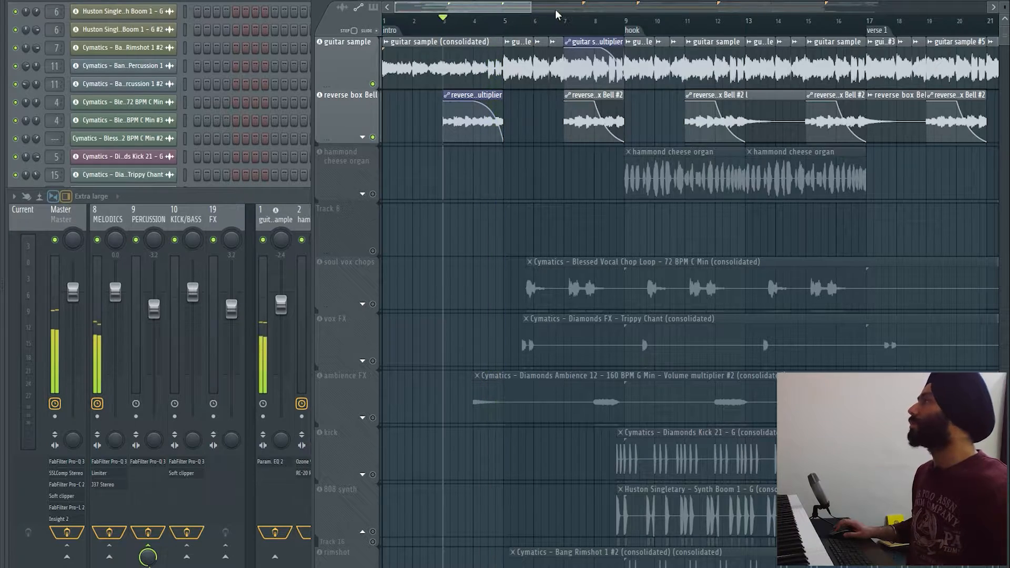
pyautogui.press('space')
pyautogui.scroll(-5, 611, 111)
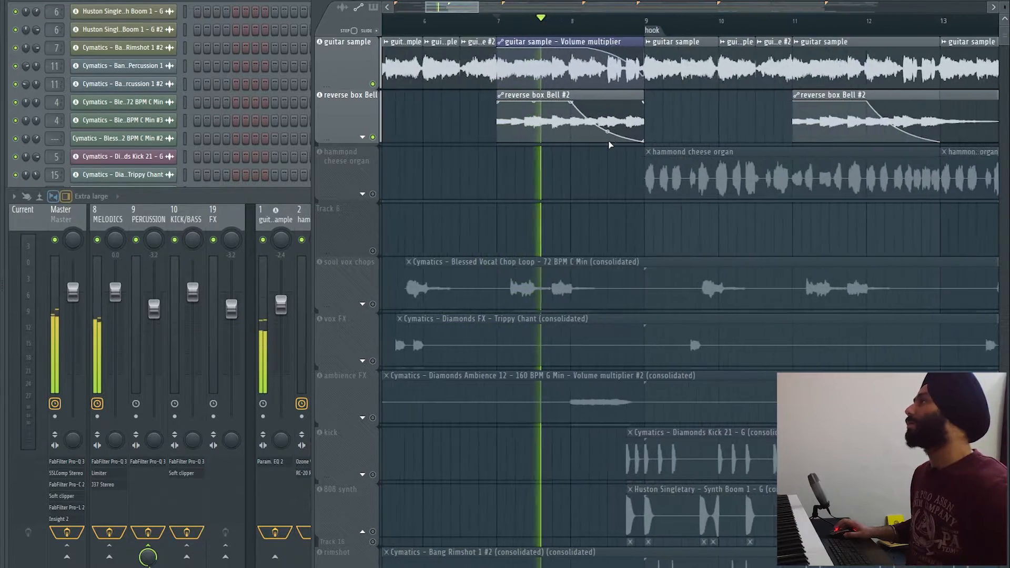
# - Expand the riser/impacts group and play its soloed Track 28 clips from the intro, bar 5 and just before the hook
pyautogui.scroll(-4, 811, 196)
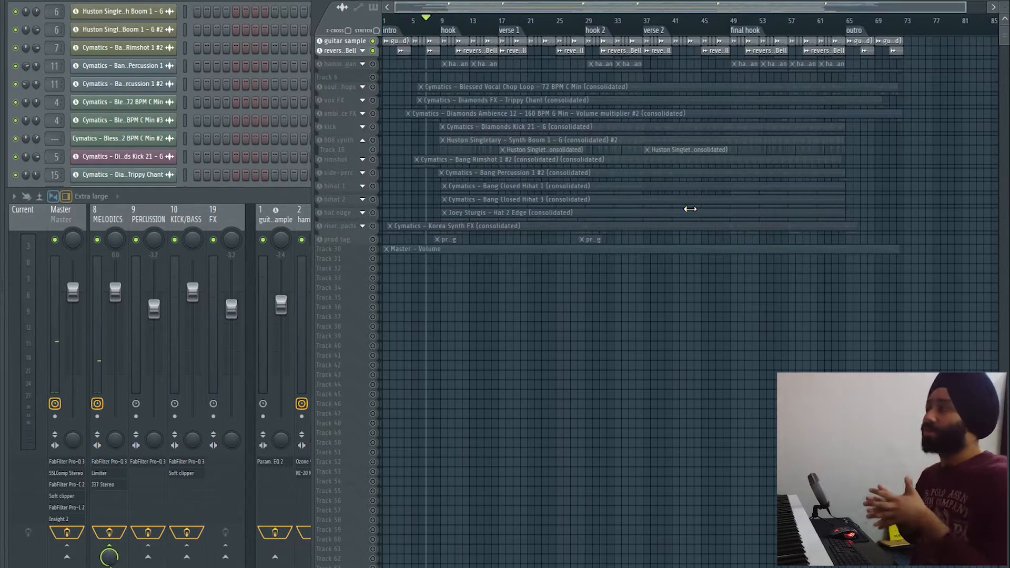
pyautogui.scroll(3, 690, 209)
pyautogui.scroll(4, 557, 189)
pyautogui.scroll(3, 638, 441)
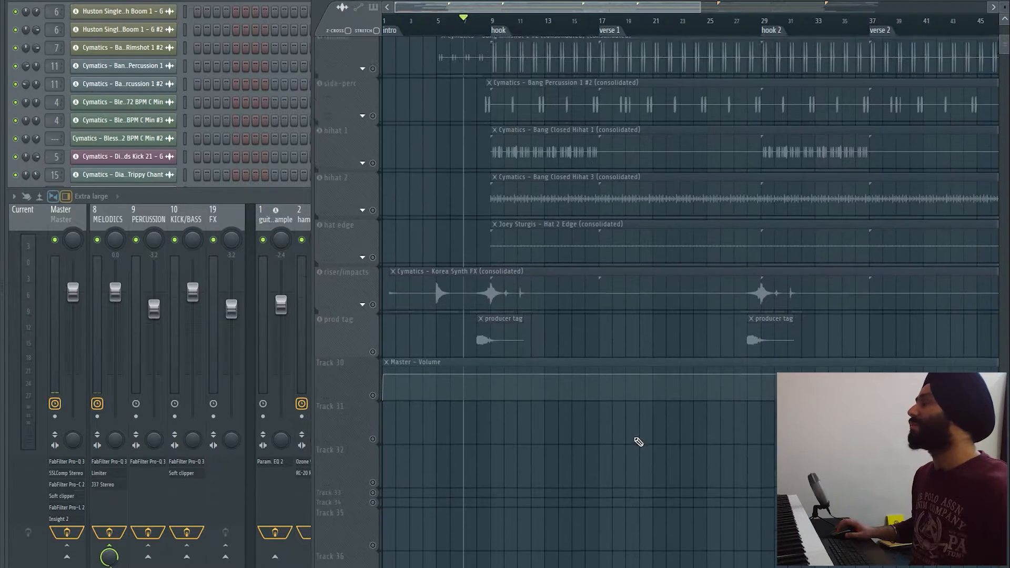
pyautogui.scroll(2, 470, 405)
pyautogui.hscroll(-2, 421, 403)
pyautogui.click(362, 386)
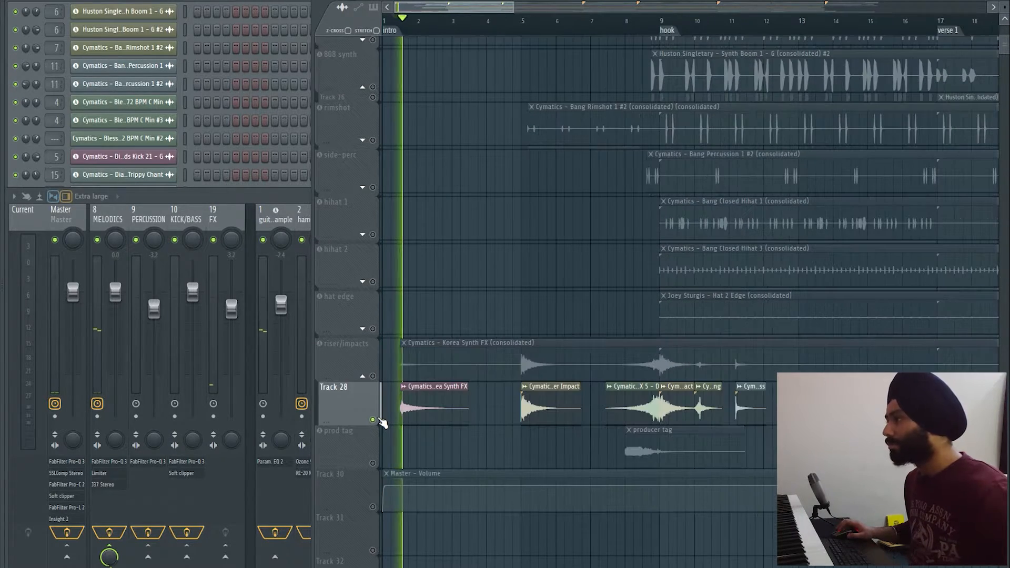
pyautogui.click(515, 22)
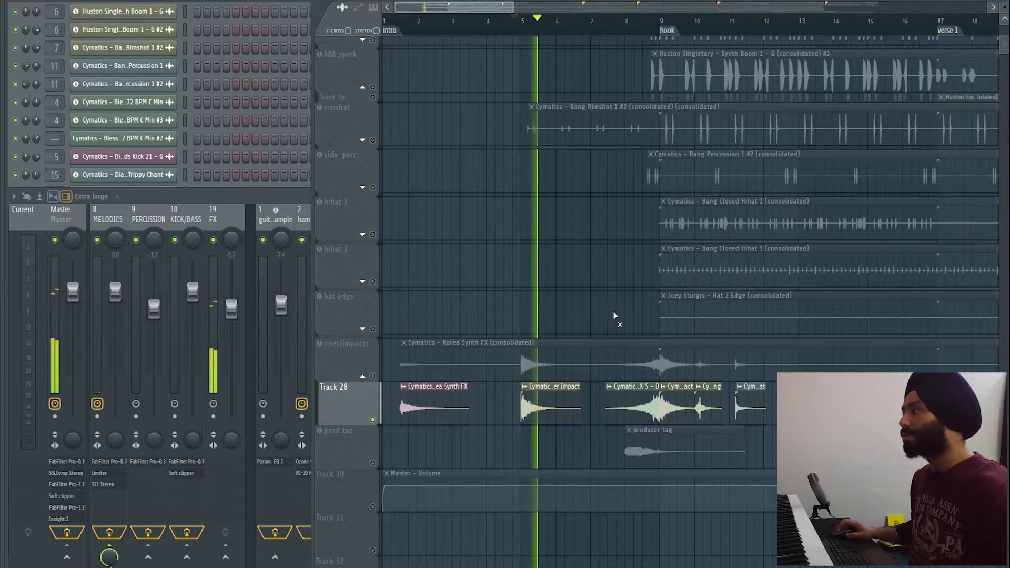
pyautogui.click(622, 22)
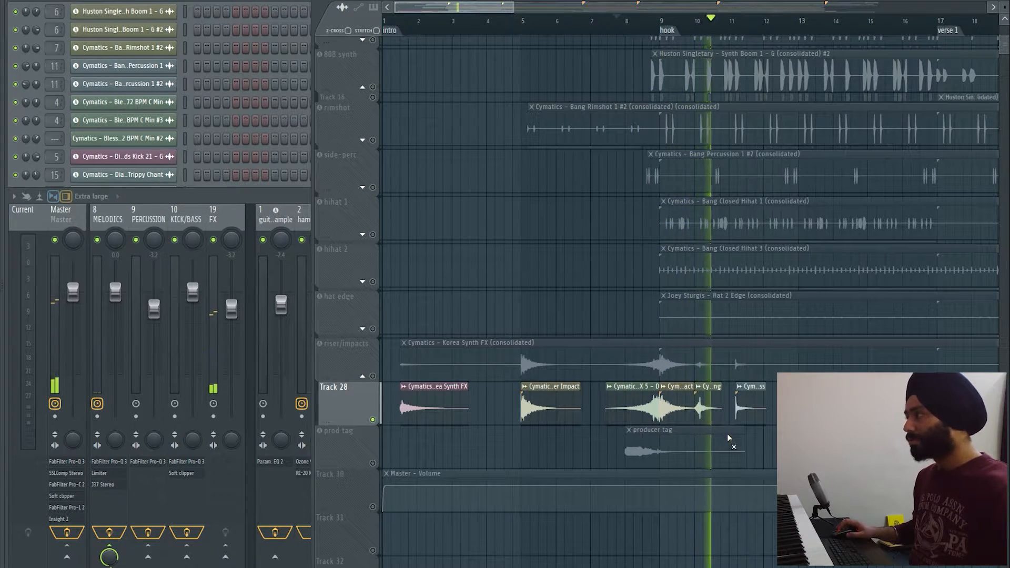
pyautogui.moveTo(727, 433); pyautogui.dragTo(704, 434)
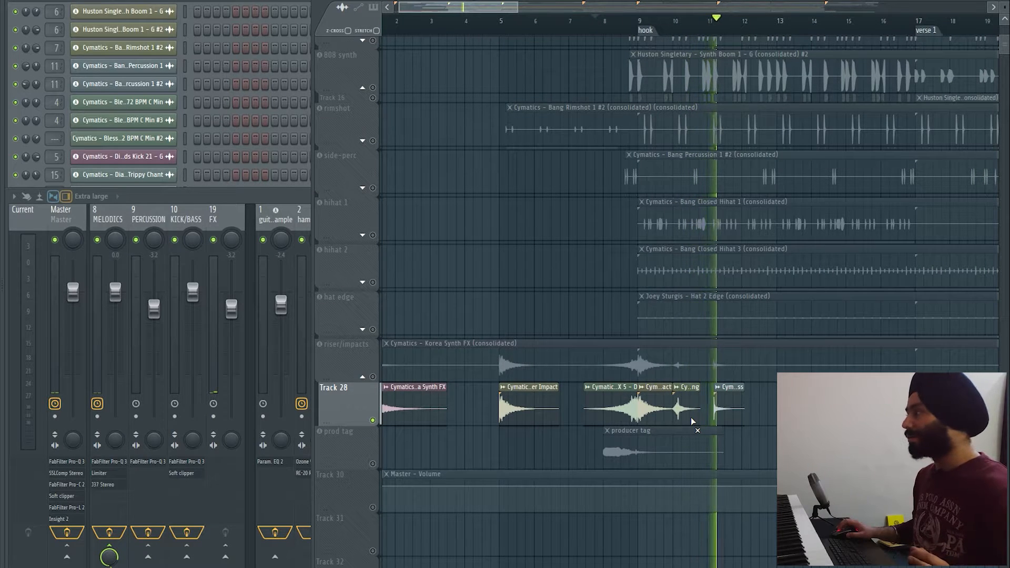
pyautogui.press('space')
# - Unmute all the tracks, bring the mixer to the front, and open the guitar sample's Fruity Parametric EQ 2
pyautogui.click(373, 420)
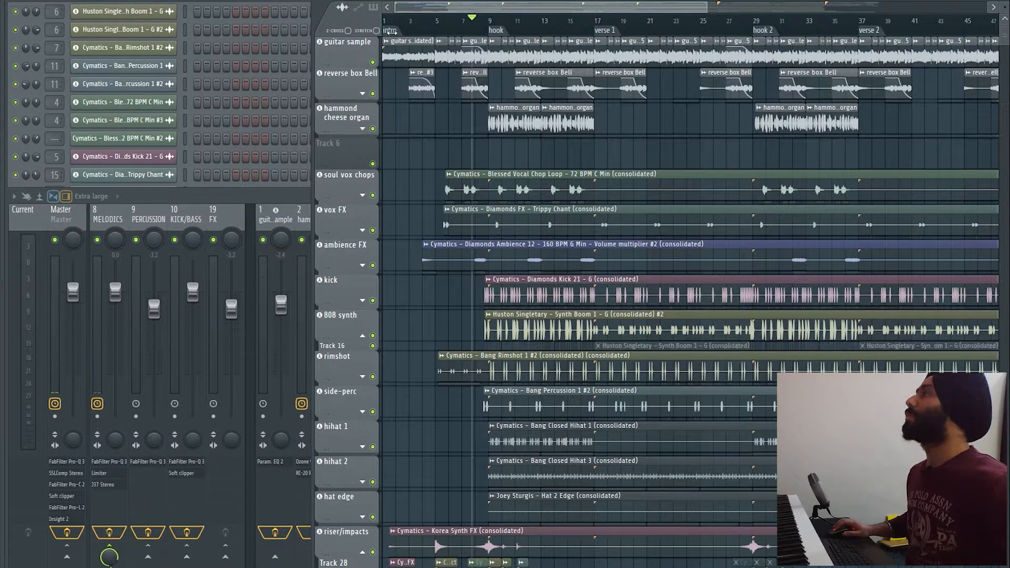
pyautogui.click(187, 200)
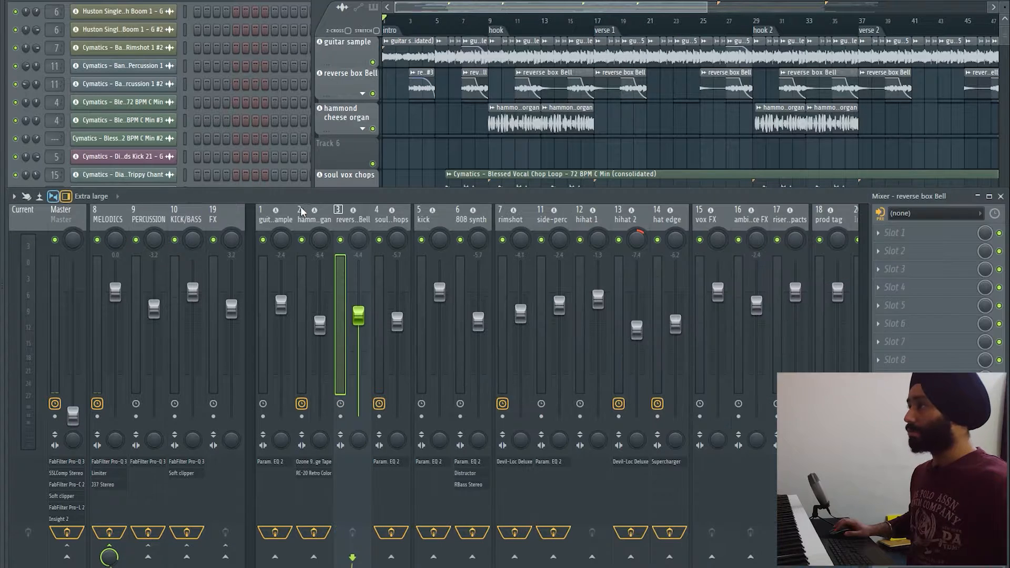
pyautogui.click(268, 275)
pyautogui.click(268, 461)
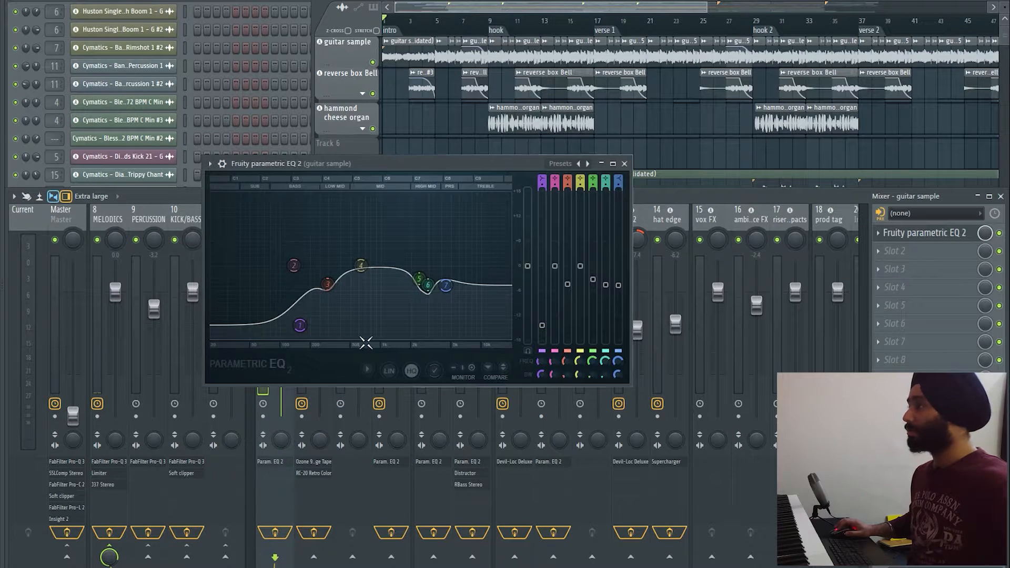
# - Play the beat from the start and compare the guitar sample with its Parametric EQ 2 enabled and bypassed
pyautogui.press('space')
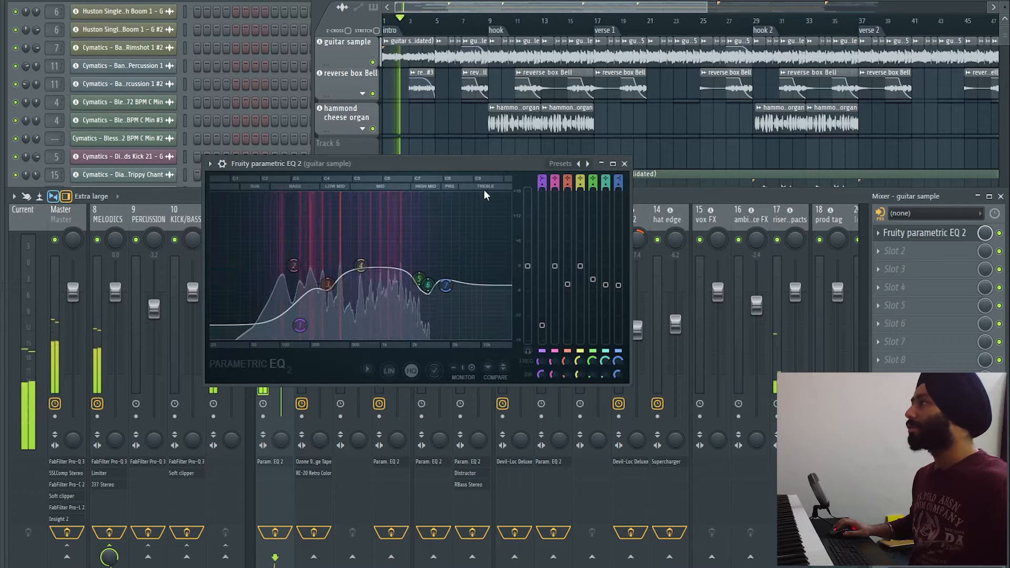
pyautogui.moveTo(481, 165); pyautogui.dragTo(664, 148)
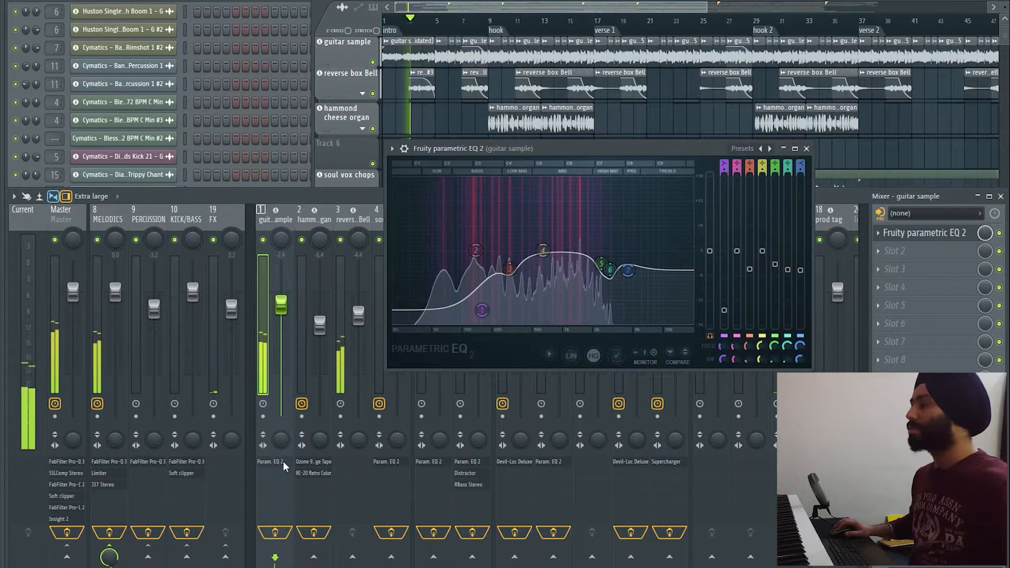
pyautogui.middleClick(283, 462)
pyautogui.press('space')
pyautogui.press('space')
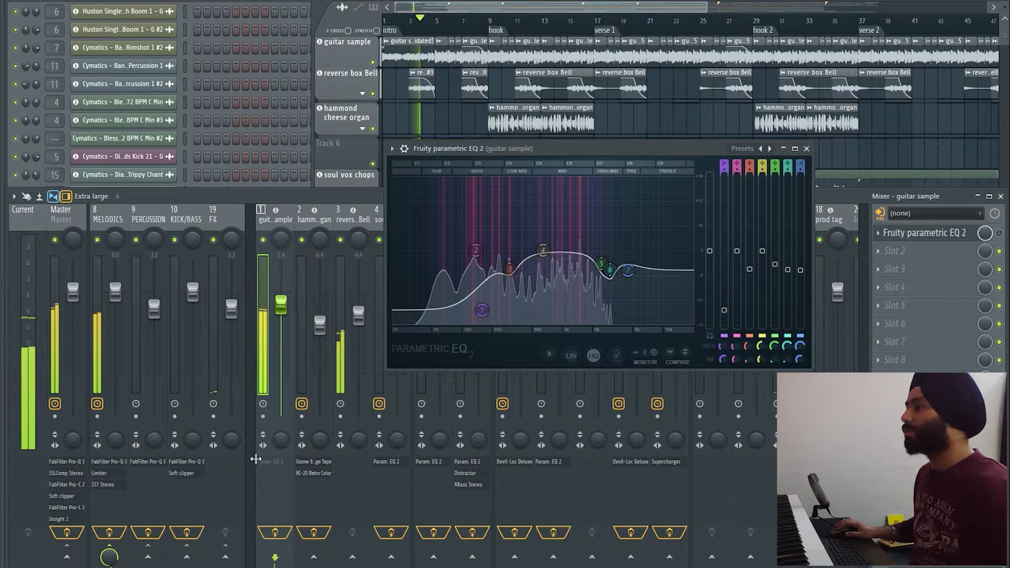
pyautogui.click(274, 462)
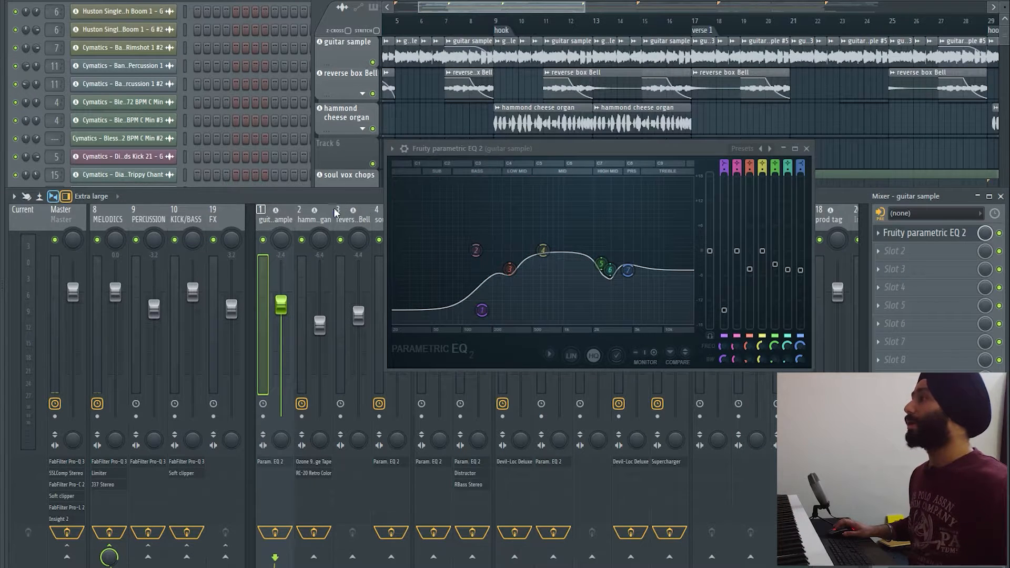
# - Play the soloed hammond cheese organ from the hook, comparing it with its effects bypassed and with Ozone 9 Vintage Tape enabled
pyautogui.click(305, 226)
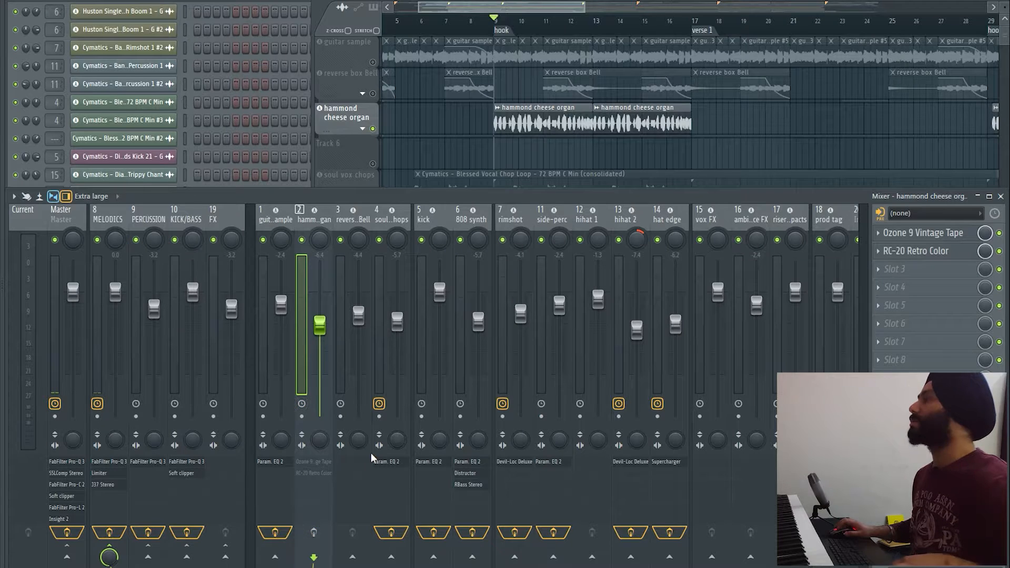
pyautogui.press('space')
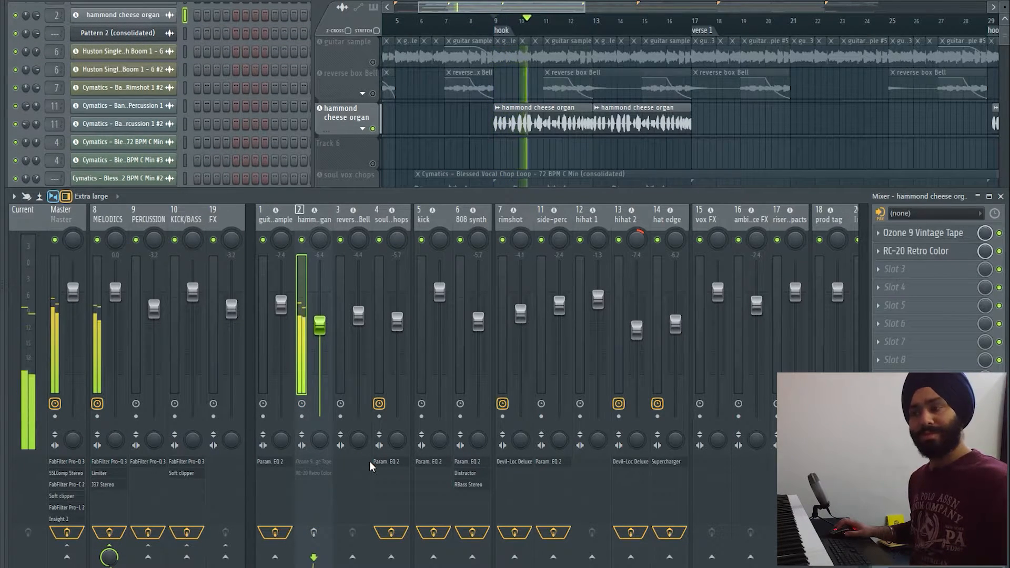
pyautogui.press('space')
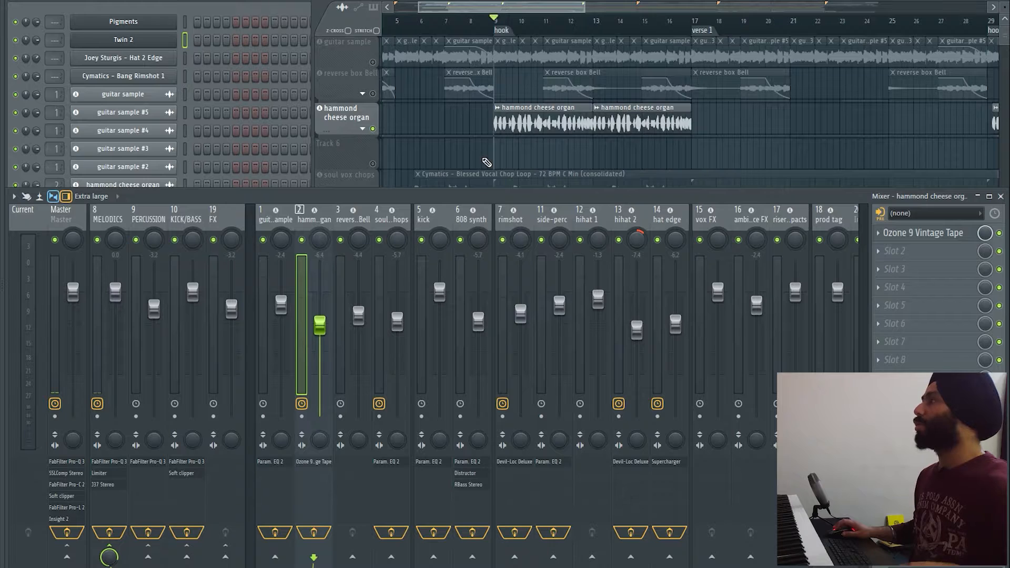
pyautogui.press('space')
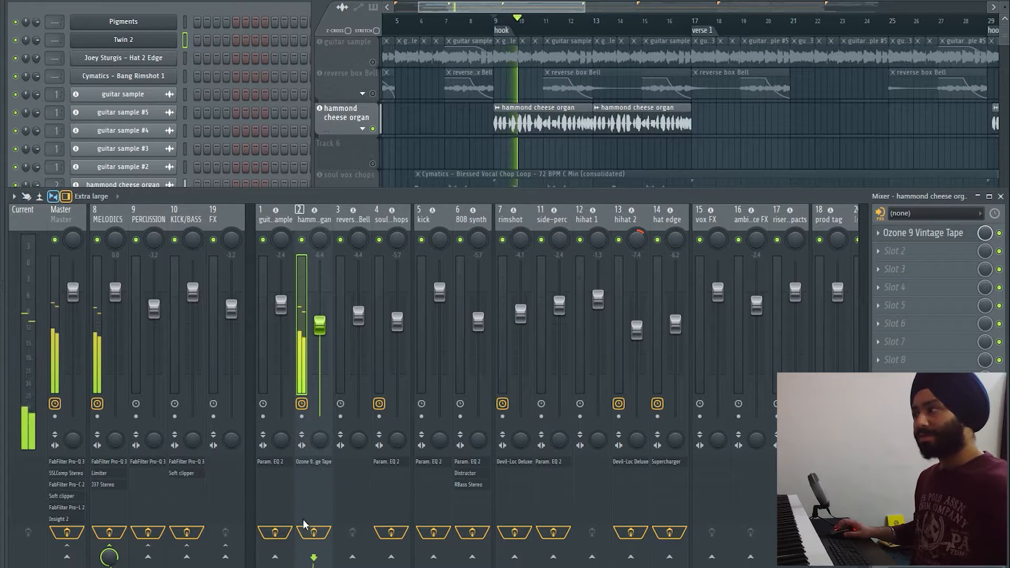
pyautogui.click(315, 532)
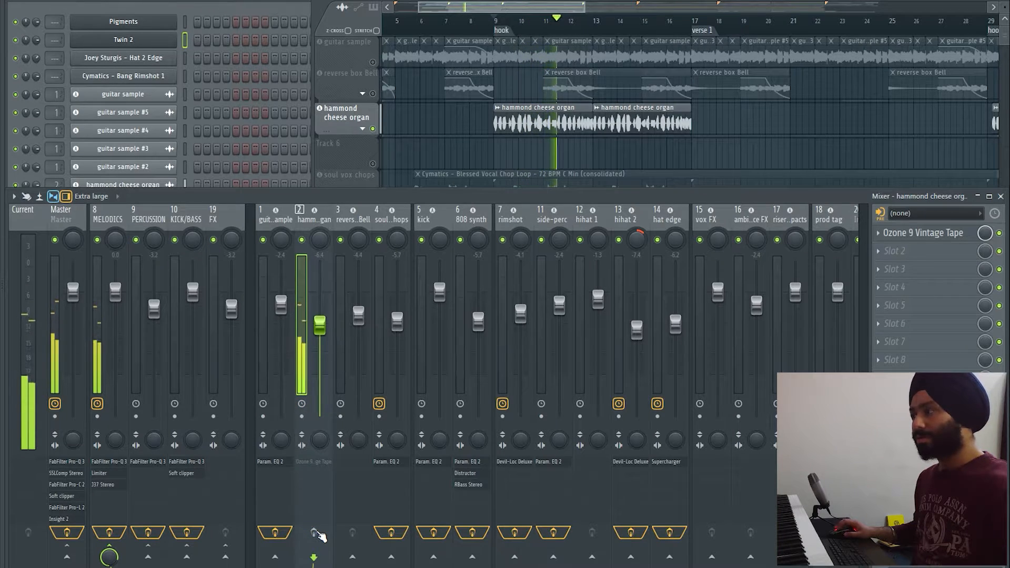
pyautogui.click(315, 533)
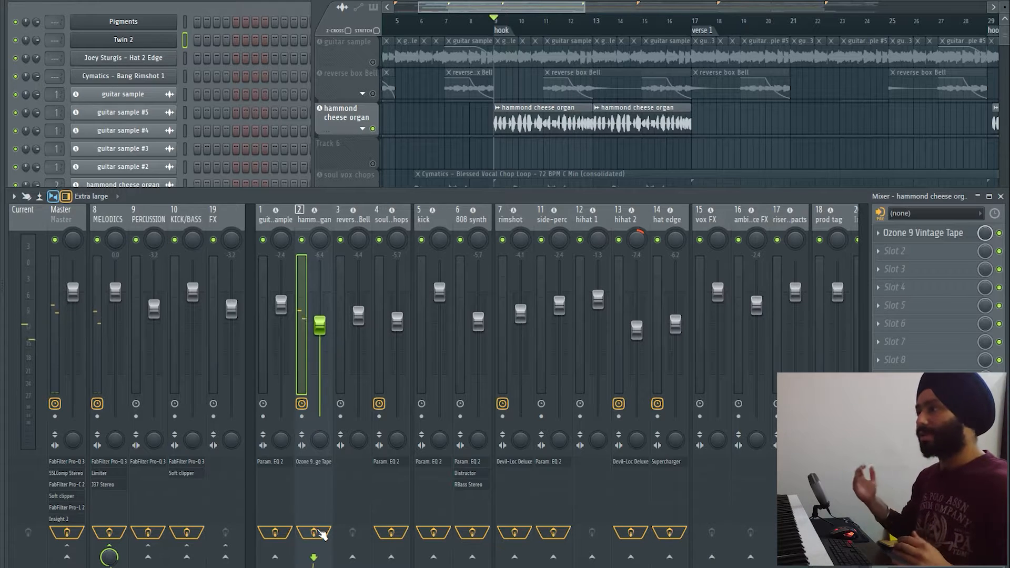
# - Open the soul vox chops' Fruity Parametric EQ 2 and solo that track in the playlist
pyautogui.click(385, 462)
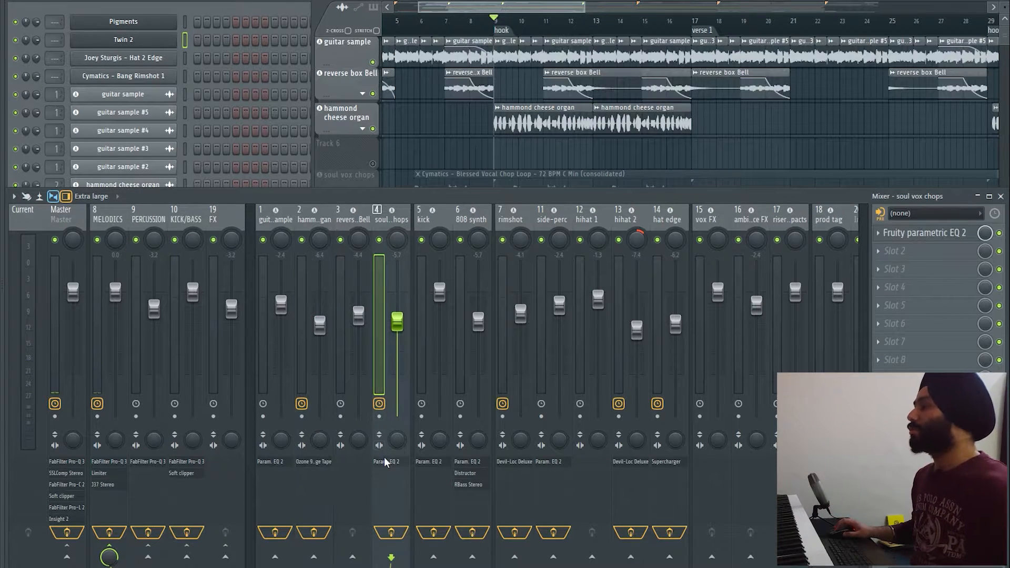
pyautogui.click(385, 461)
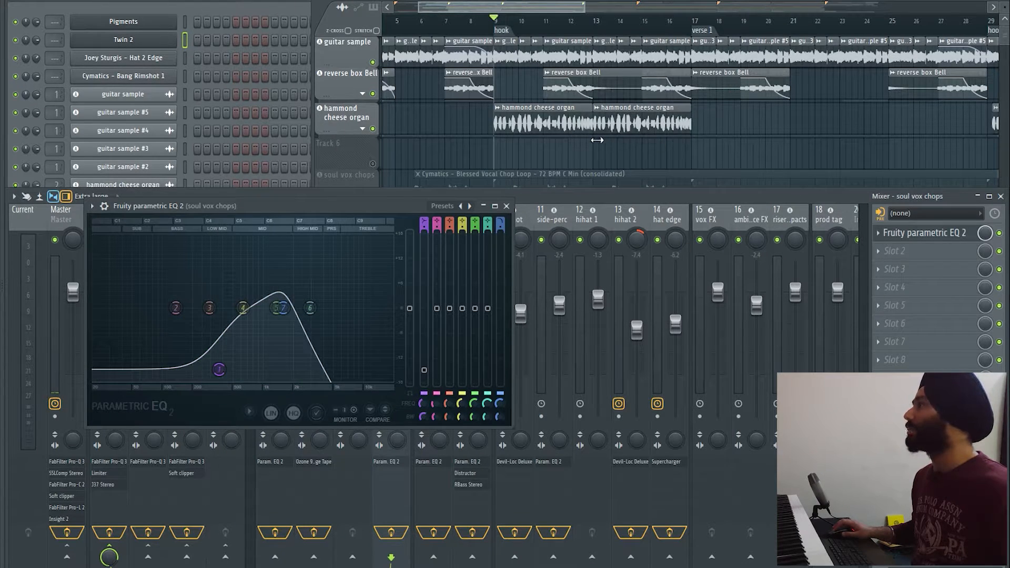
pyautogui.scroll(-3, 421, 158)
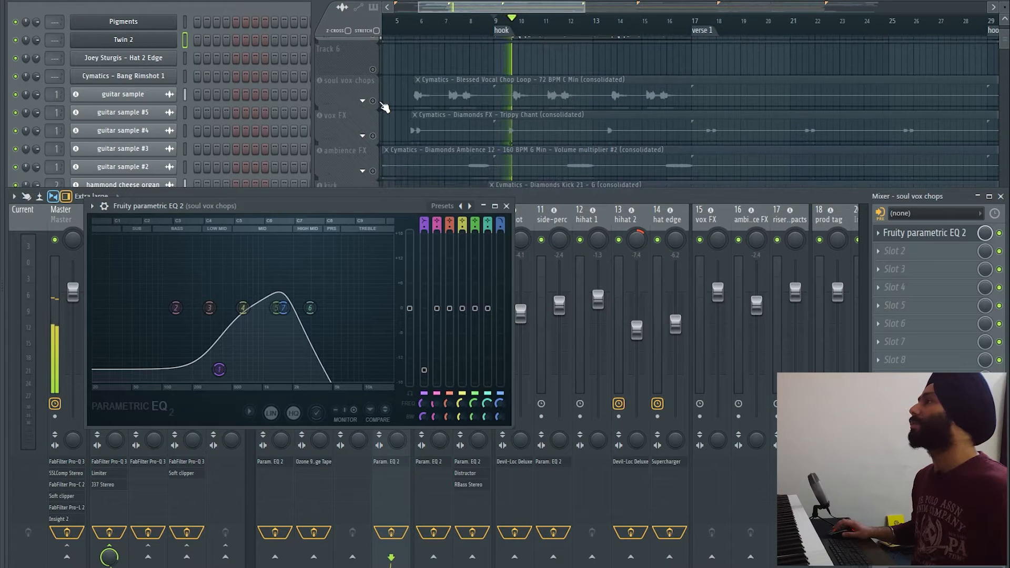
pyautogui.click(381, 104)
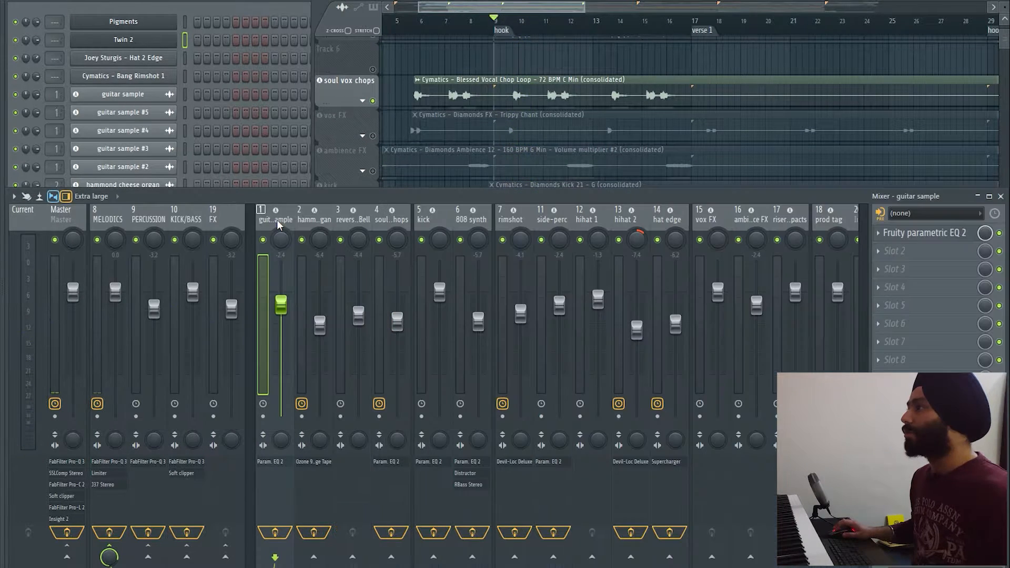
# - Check the melodic tracks' routing, open the MELODICS bus's FabFilter Pro-Q 3, and play the beat from the hook
pyautogui.middleClick(321, 218)
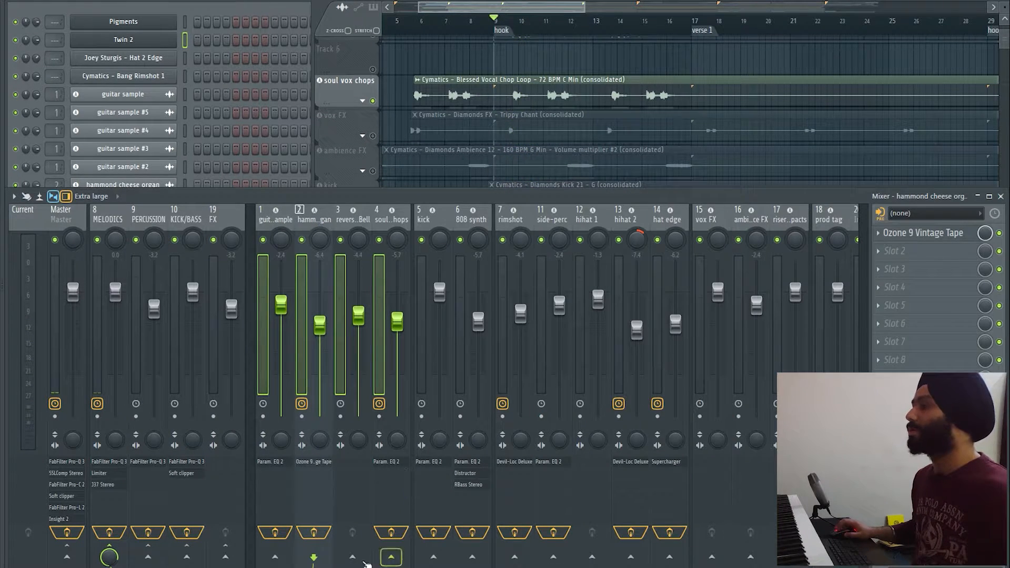
pyautogui.click(114, 462)
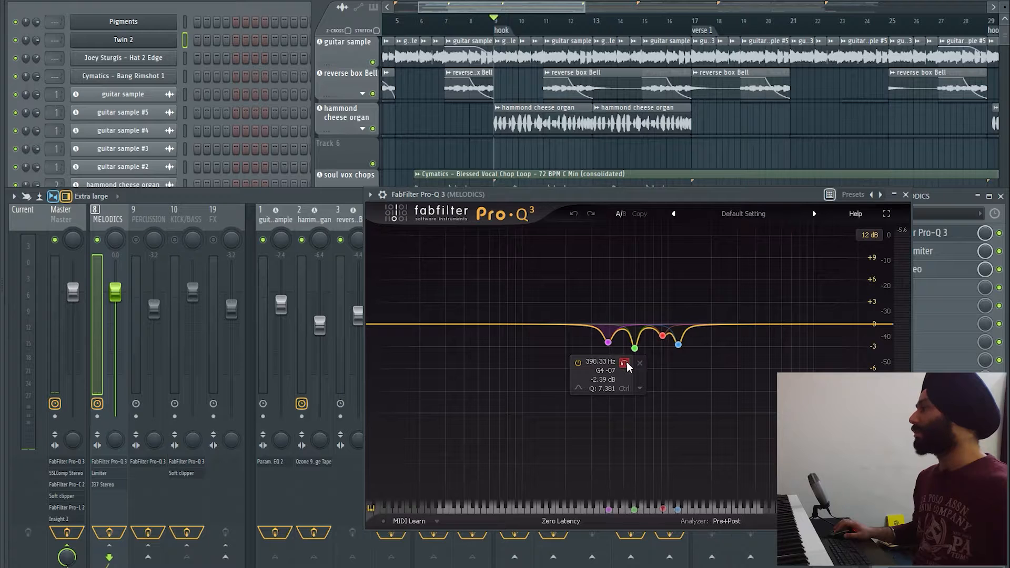
pyautogui.press('space')
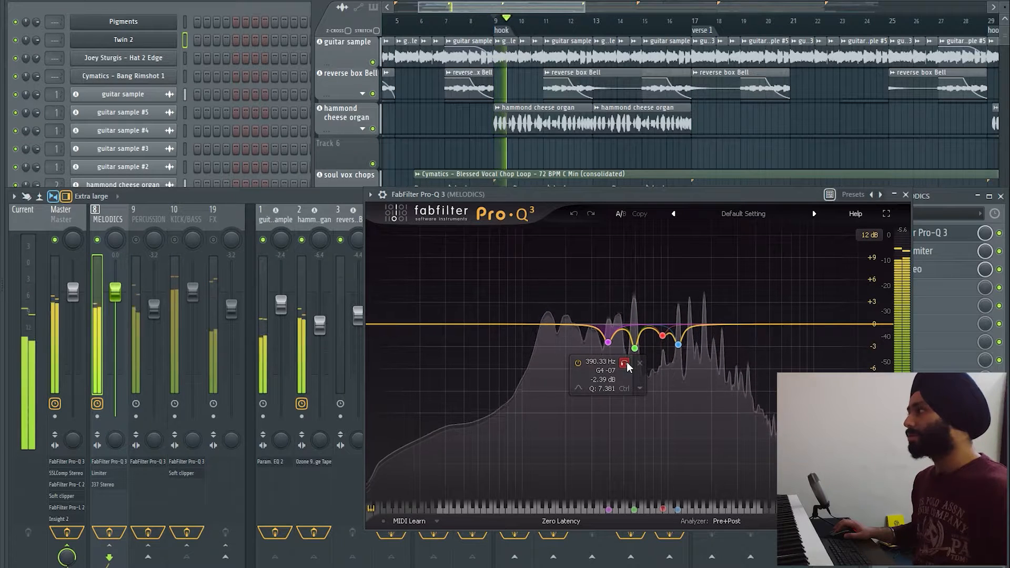
# - Audition the cut bands of the MELODICS bus's Pro-Q 3 in solo one after another, and close the equalizer
pyautogui.click(625, 364)
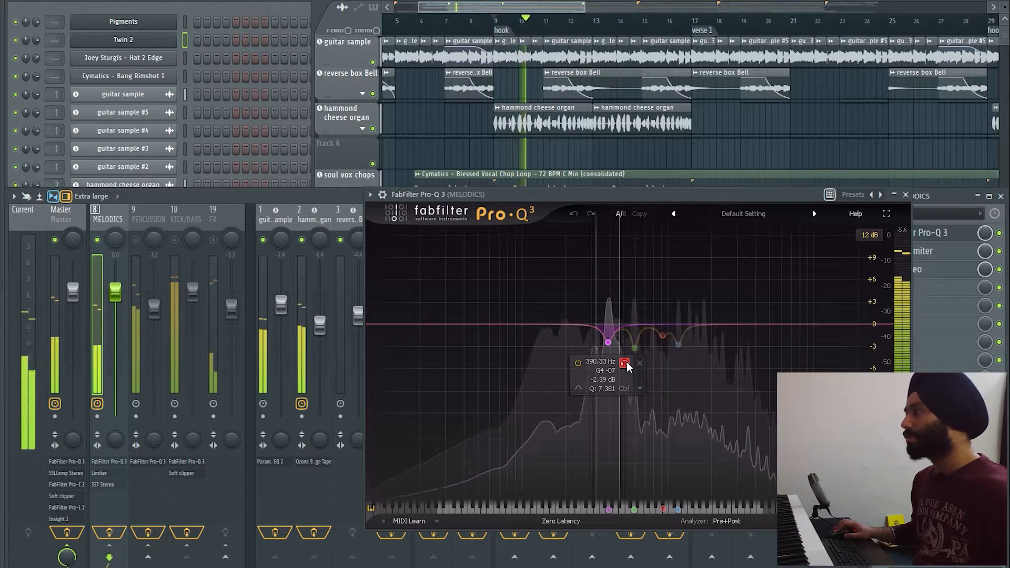
pyautogui.click(625, 363)
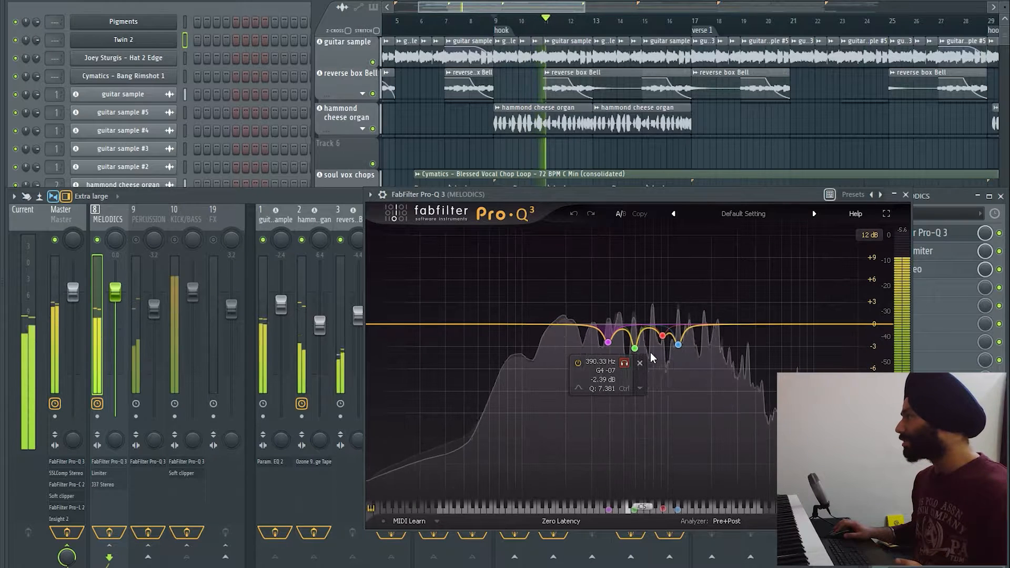
pyautogui.click(650, 369)
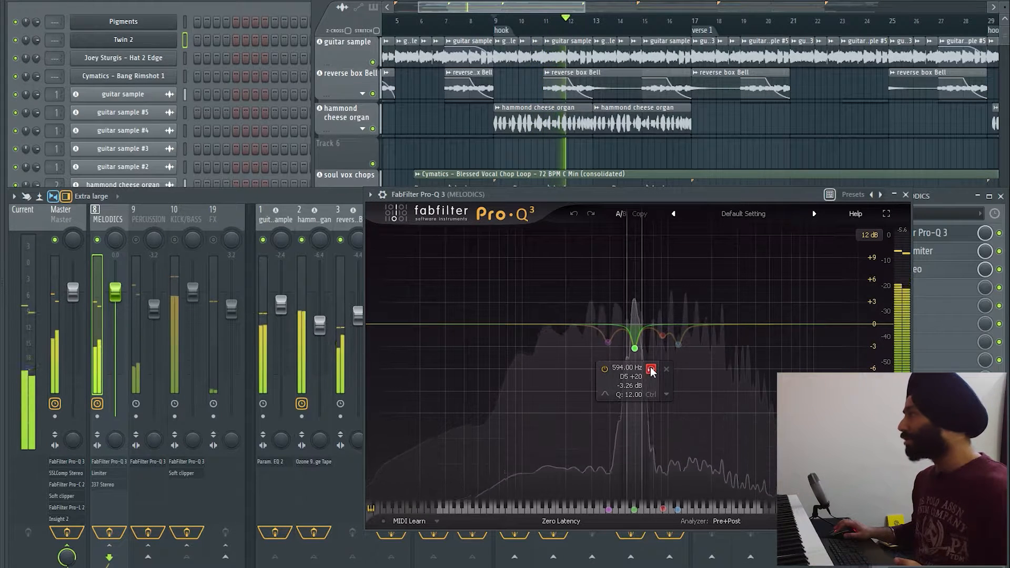
pyautogui.click(651, 369)
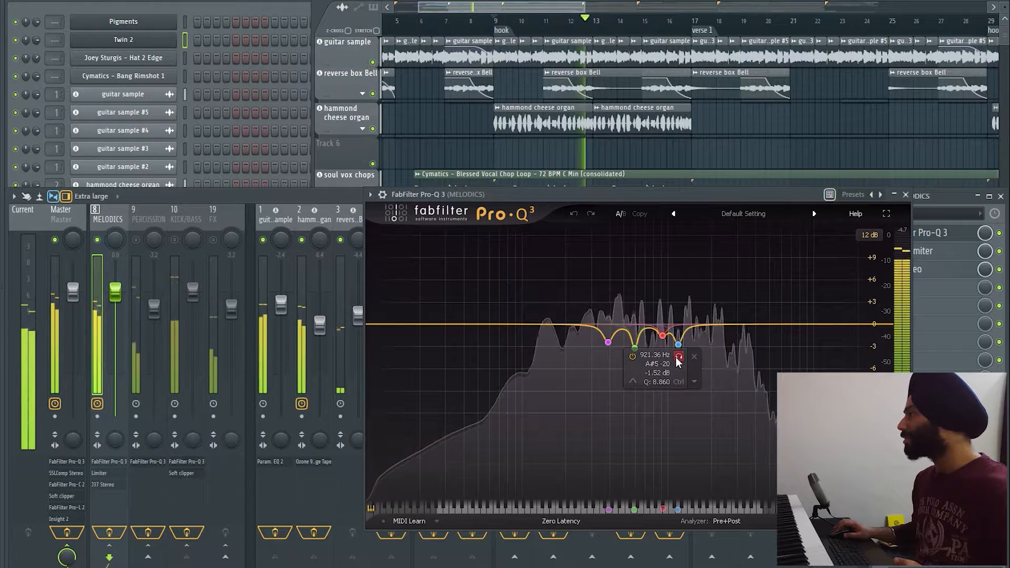
pyautogui.click(678, 358)
pyautogui.click(678, 357)
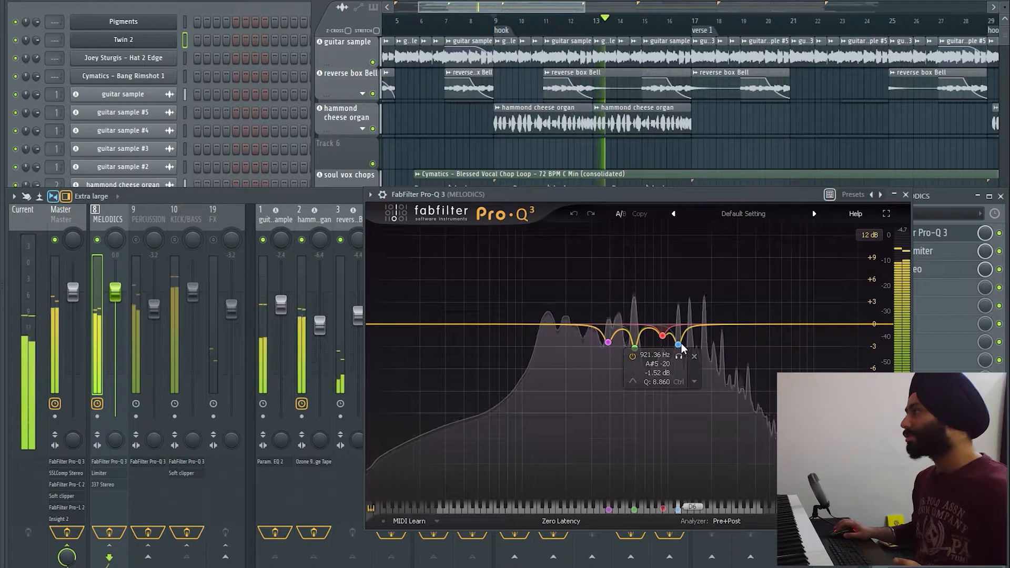
pyautogui.click(694, 366)
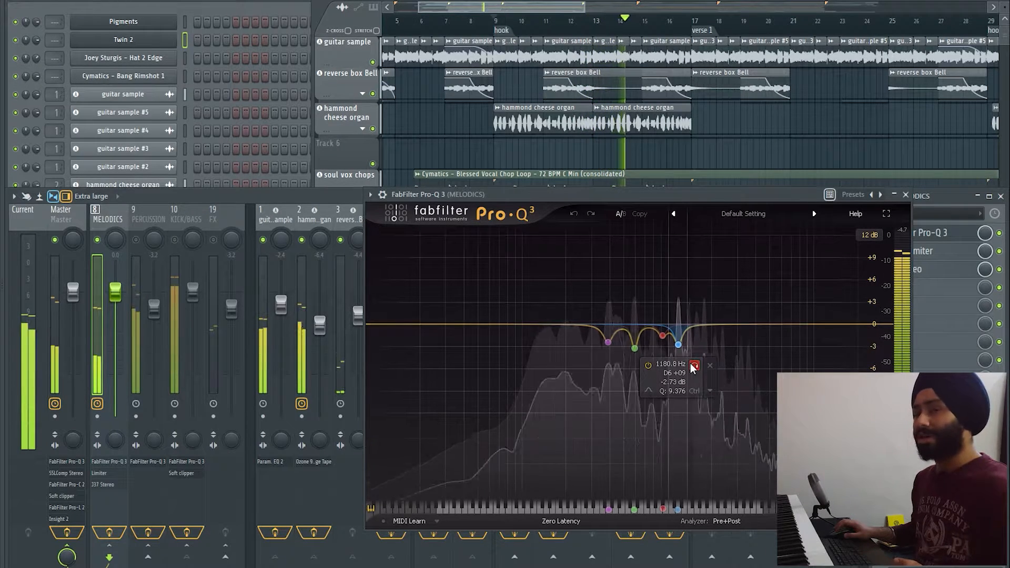
pyautogui.click(694, 365)
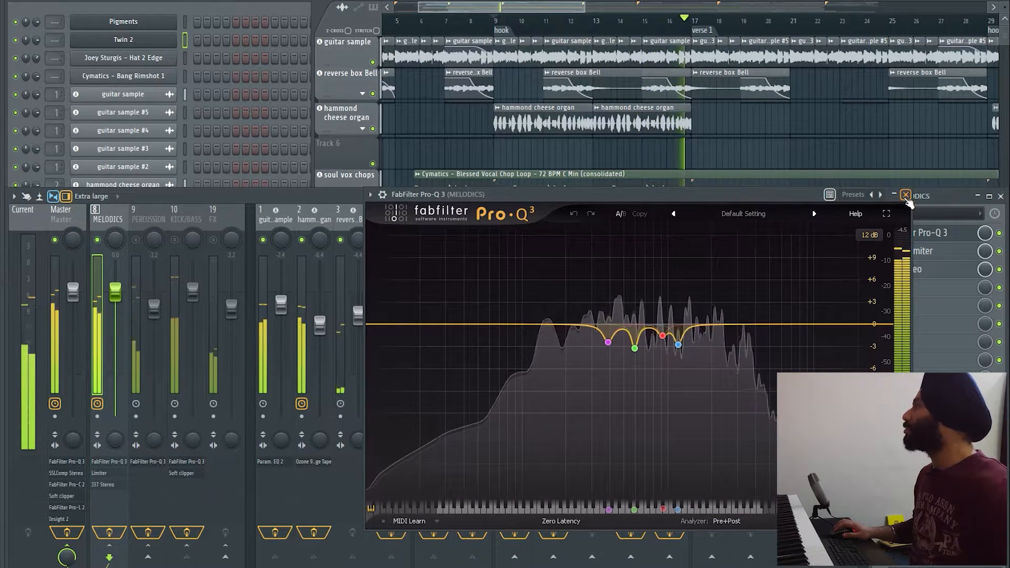
pyautogui.click(905, 194)
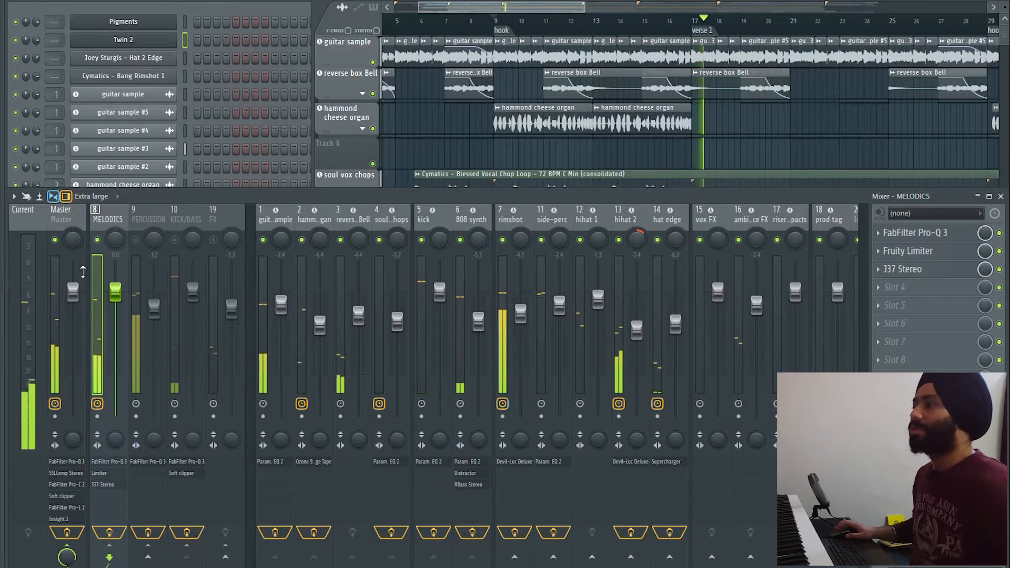
# - Open the MELODICS bus's J37 Stereo tape effect, listen to the beat with it, close it, and stop playback
pyautogui.click(95, 485)
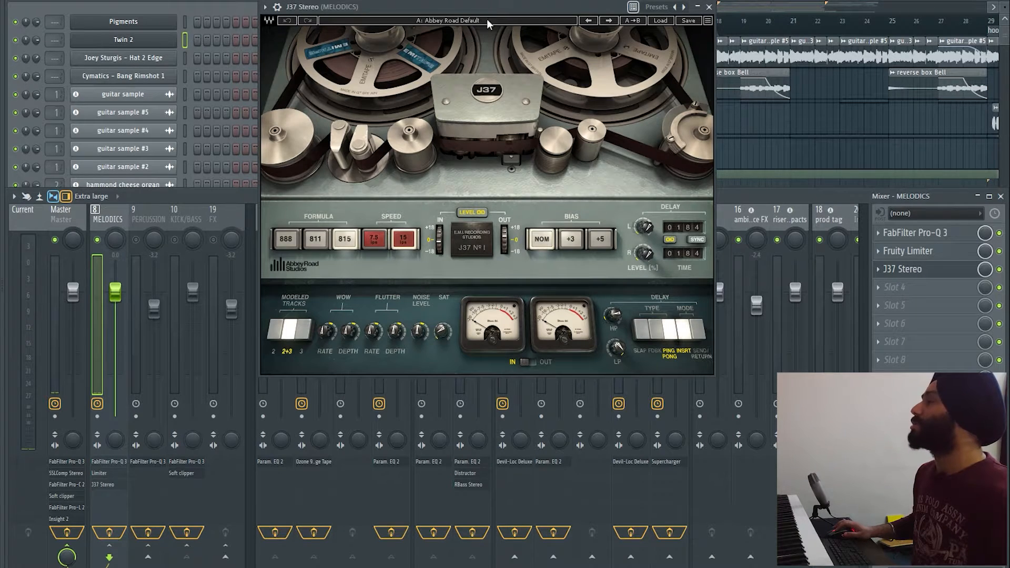
pyautogui.moveTo(487, 19); pyautogui.dragTo(507, 75)
pyautogui.press('space')
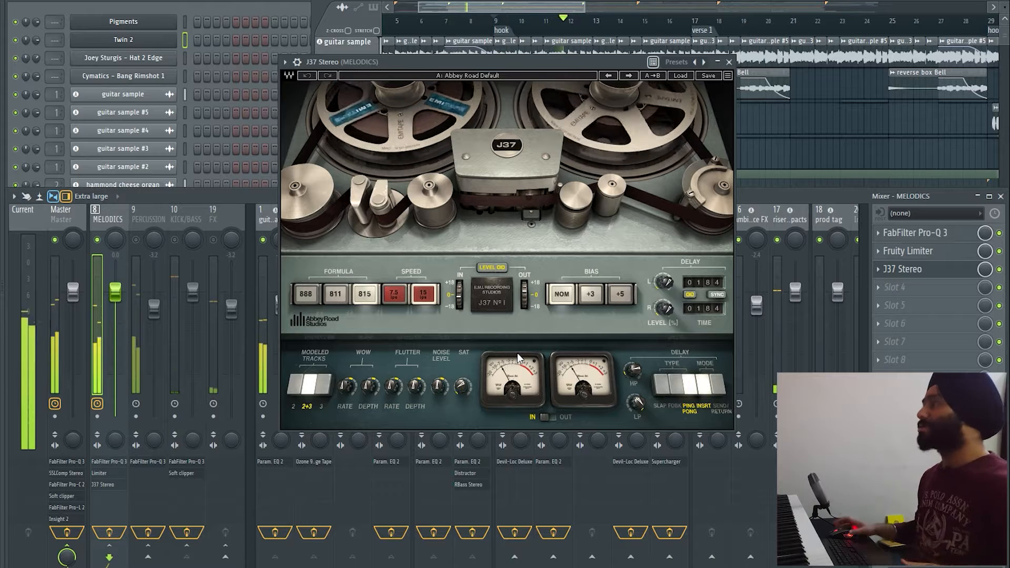
pyautogui.click(728, 63)
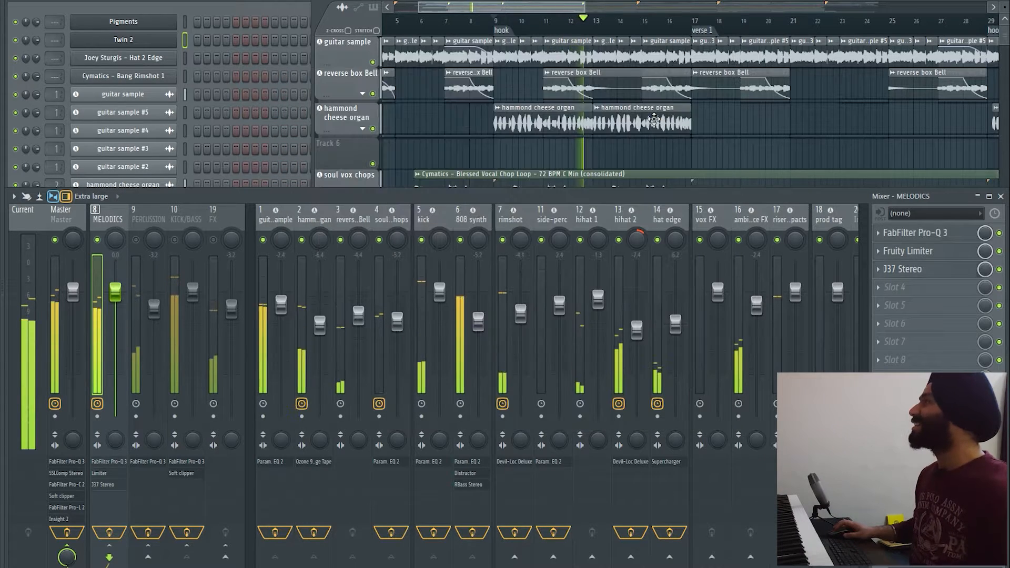
pyautogui.press('space')
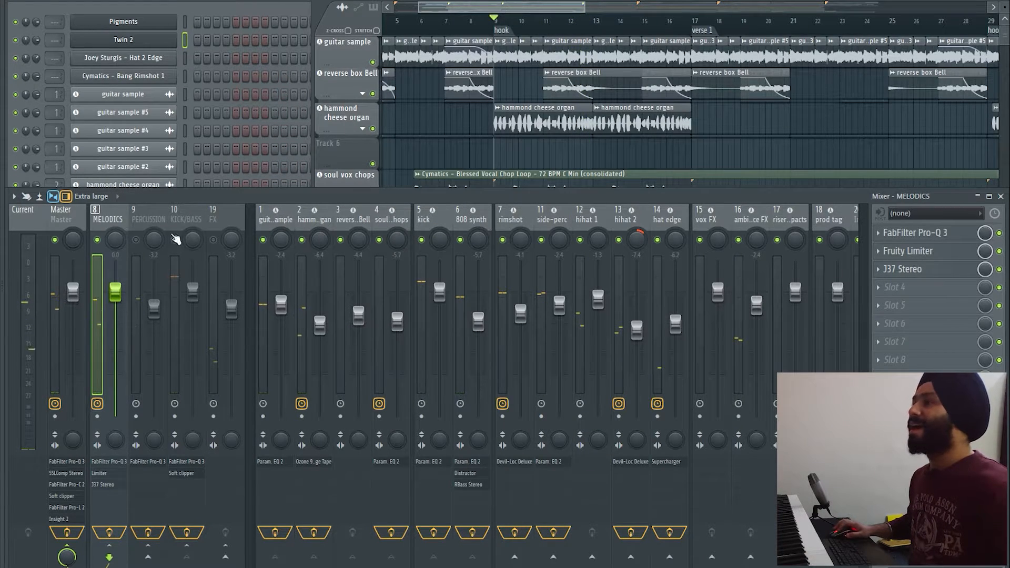
# - Unmute the PERCUSSION bus, play the beat from the hook, and select the rimshot mixer track
pyautogui.press('space')
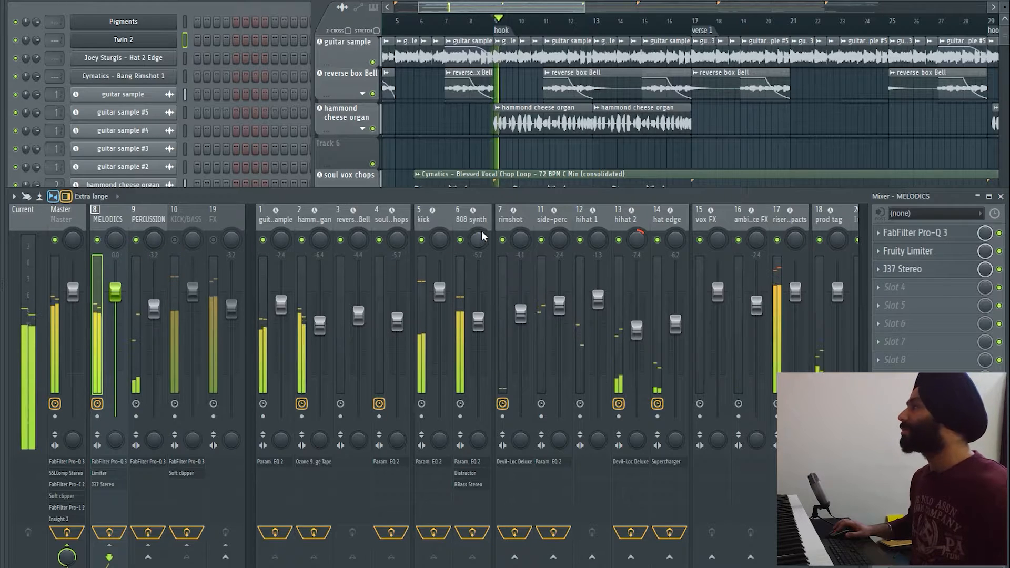
pyautogui.click(508, 222)
pyautogui.scroll(-3, 508, 222)
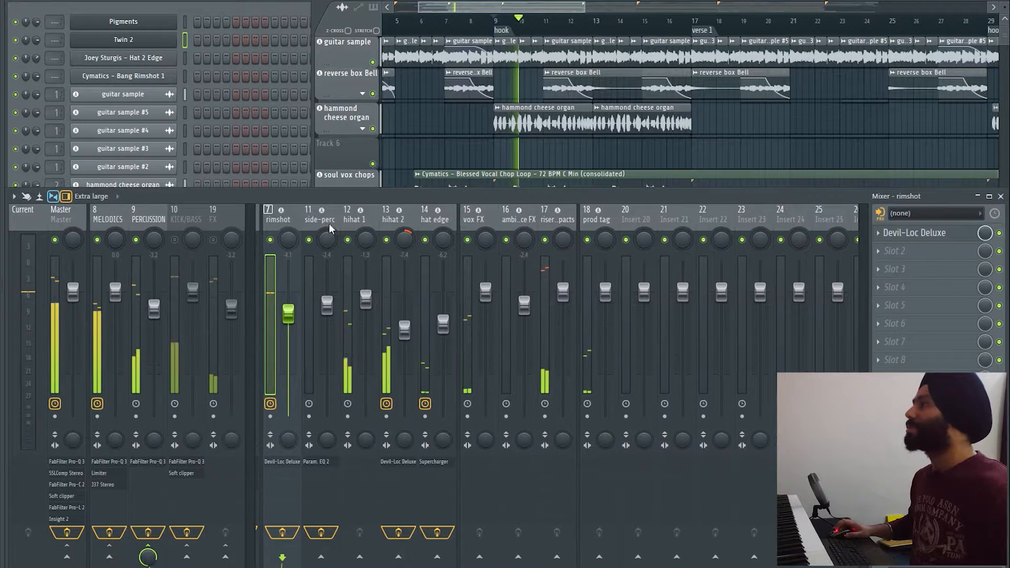
pyautogui.scroll(3, 324, 219)
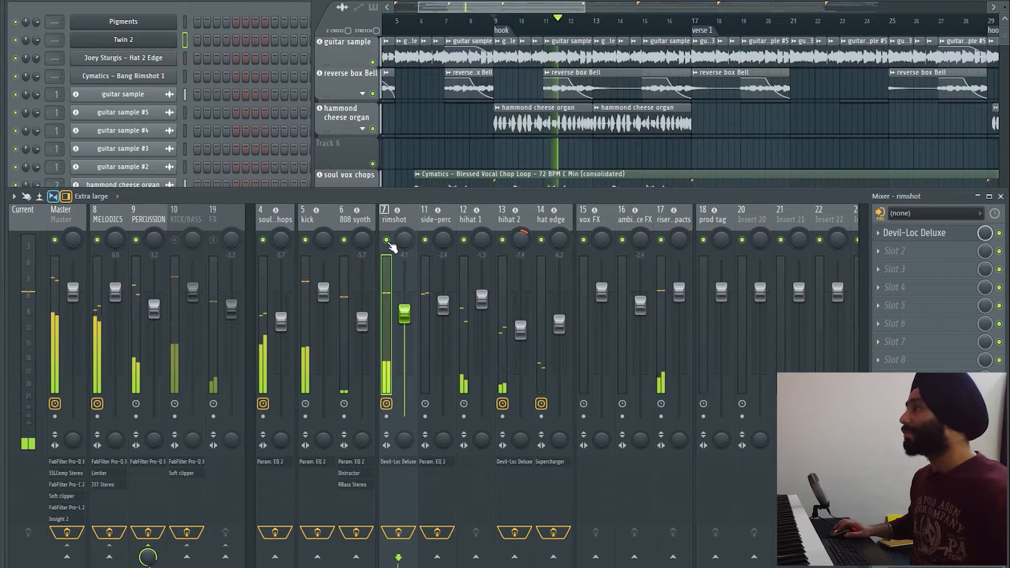
# - Isolate the rimshot by muting side-perc, hihat 1, hihat 2, hat edge and the MELODICS bus
pyautogui.click(425, 240)
pyautogui.click(463, 240)
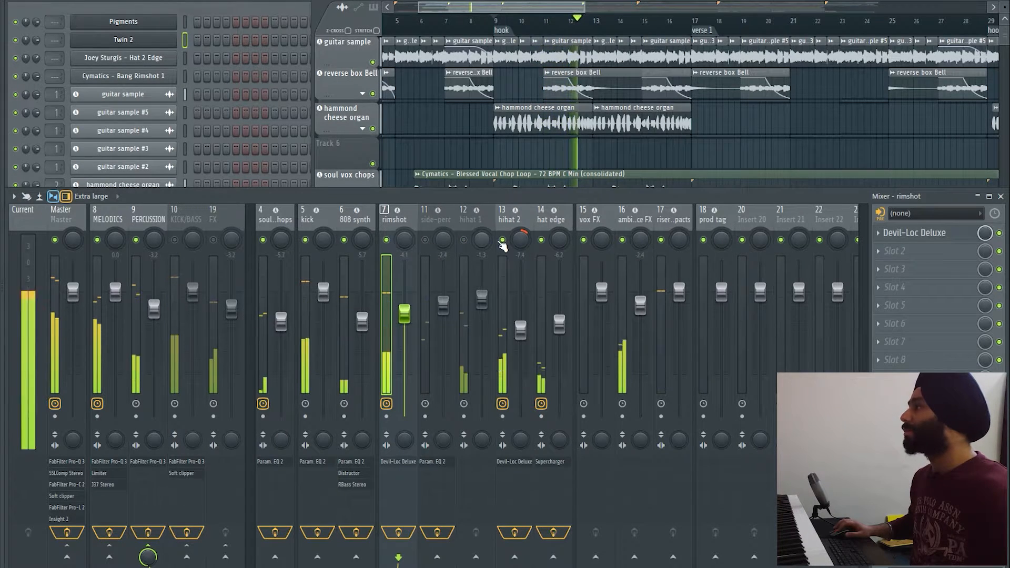
pyautogui.click(503, 240)
pyautogui.click(541, 240)
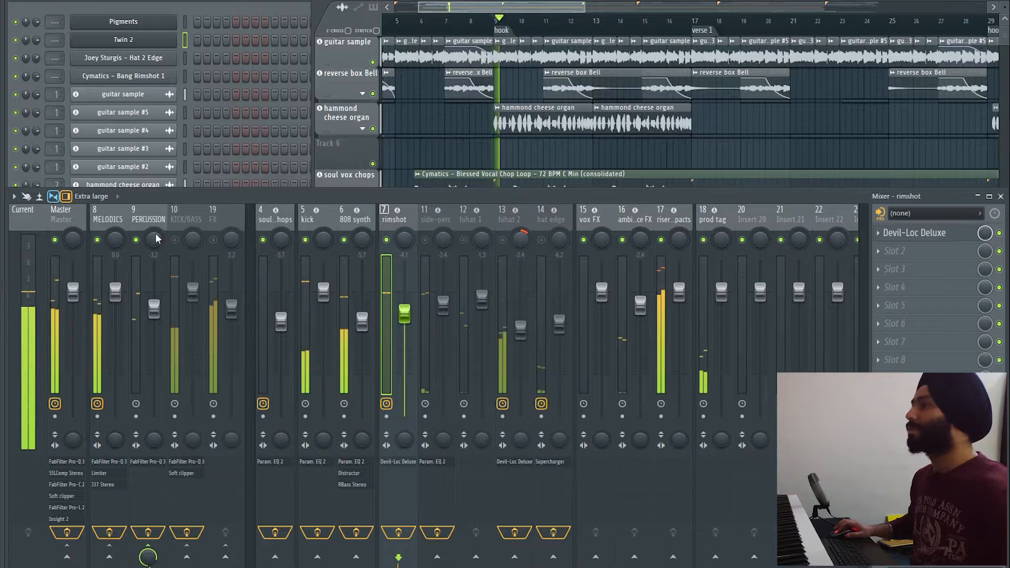
pyautogui.click(97, 240)
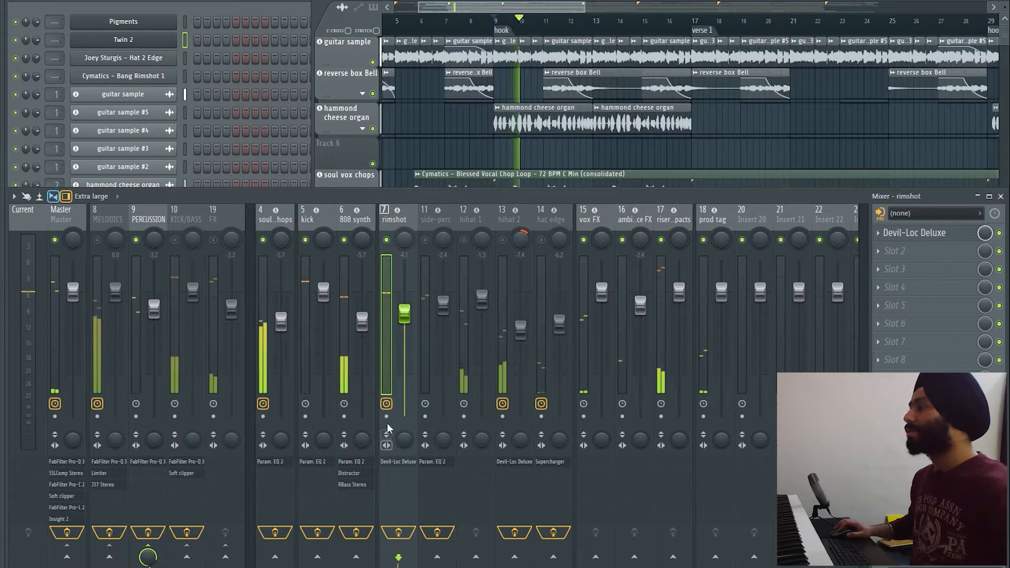
# - Open the rimshot's Devil-Loc Deluxe with the Drum Giant Sizer preset, examine its settings, and close it
pyautogui.click(402, 462)
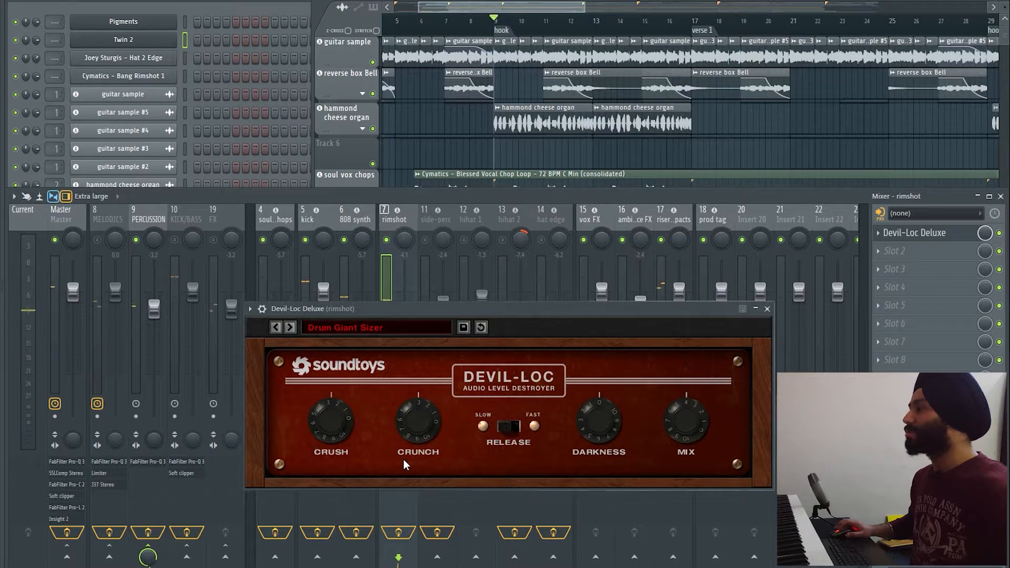
pyautogui.moveTo(429, 314); pyautogui.dragTo(482, 317)
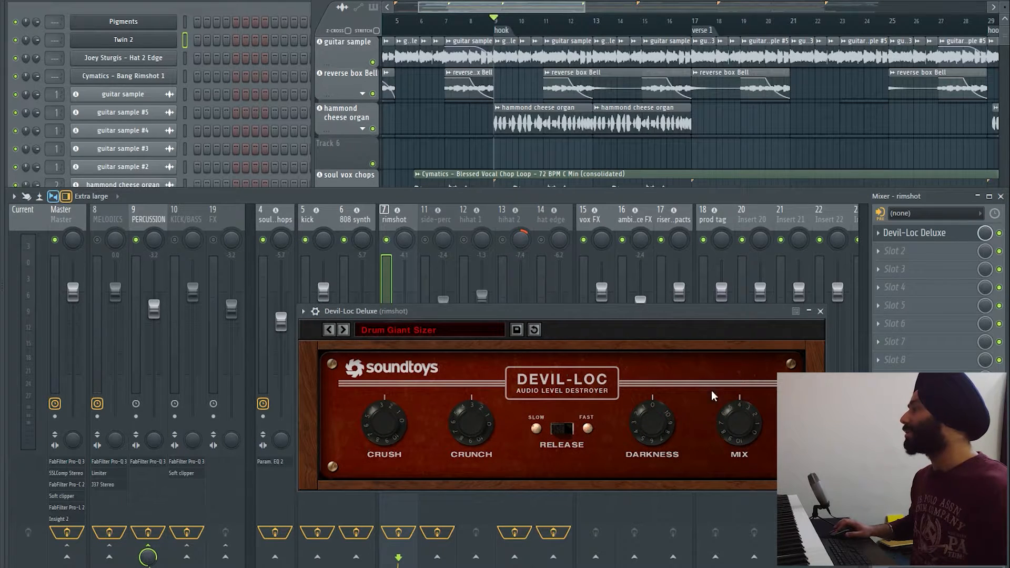
pyautogui.click(821, 312)
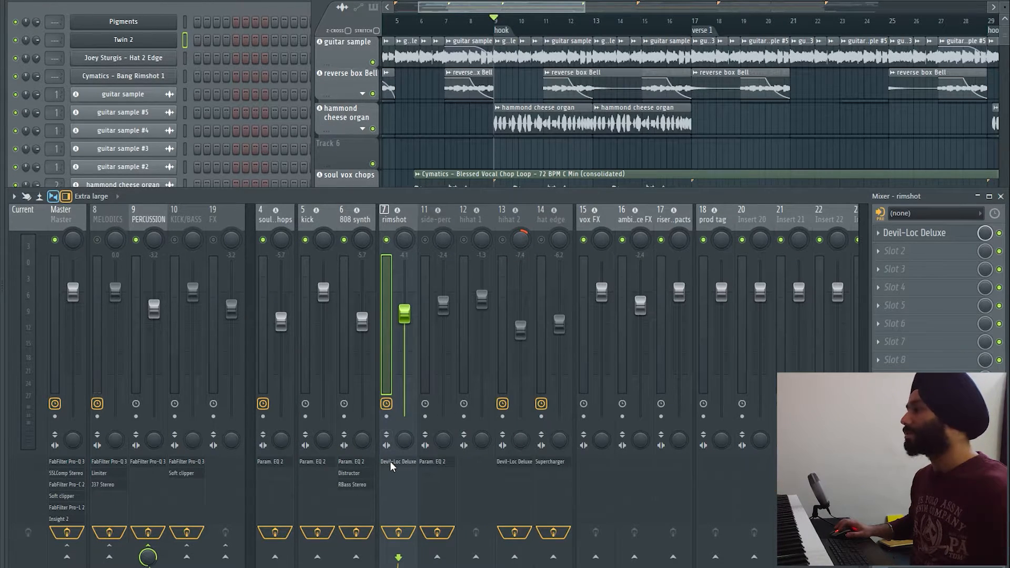
# - Play the rimshot from the hook with Devil-Loc Deluxe bypassed, and compare it with the effect enabled
pyautogui.middleClick(390, 461)
pyautogui.press('space')
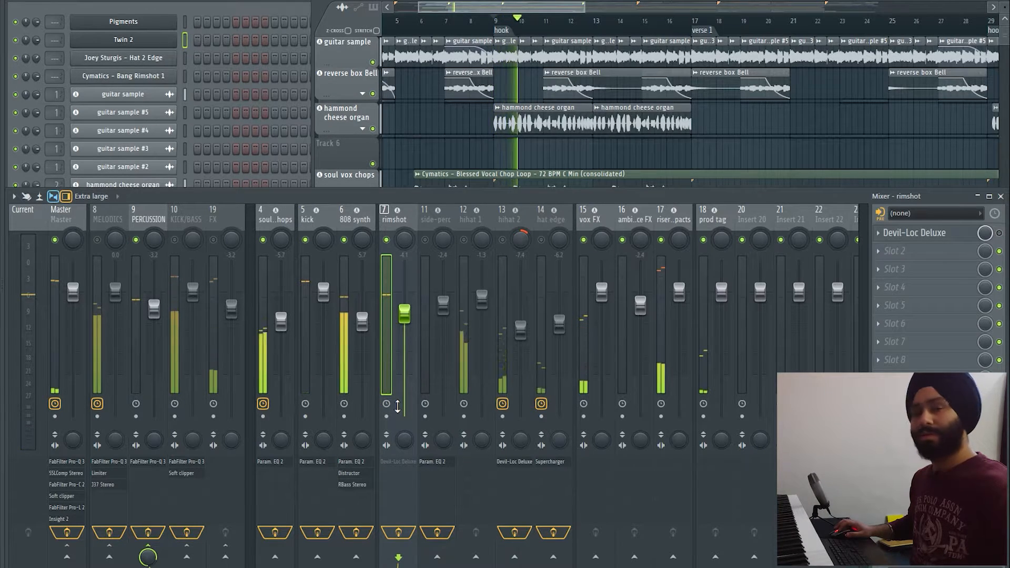
pyautogui.press('space')
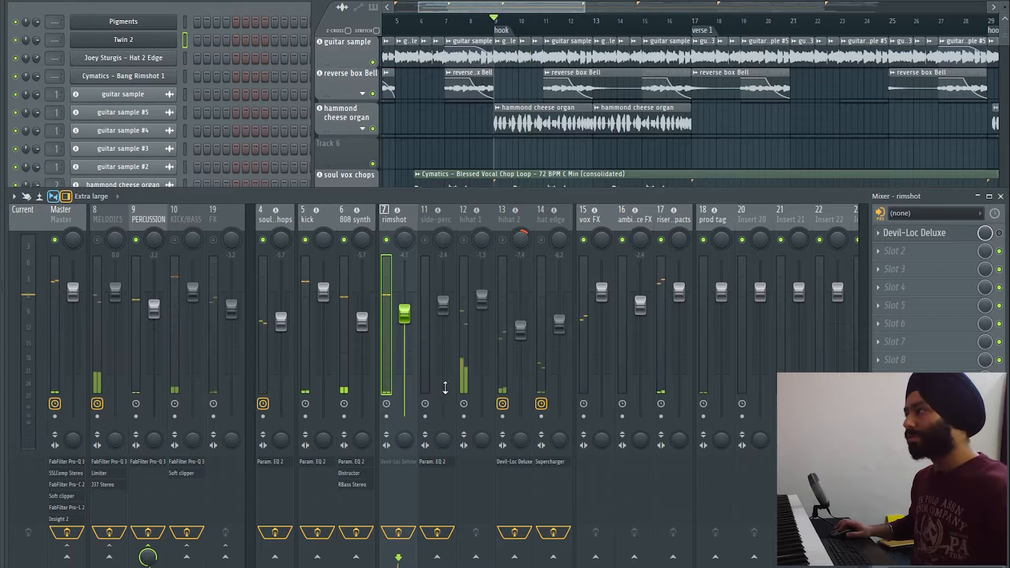
pyautogui.middleClick(405, 461)
pyautogui.press('space')
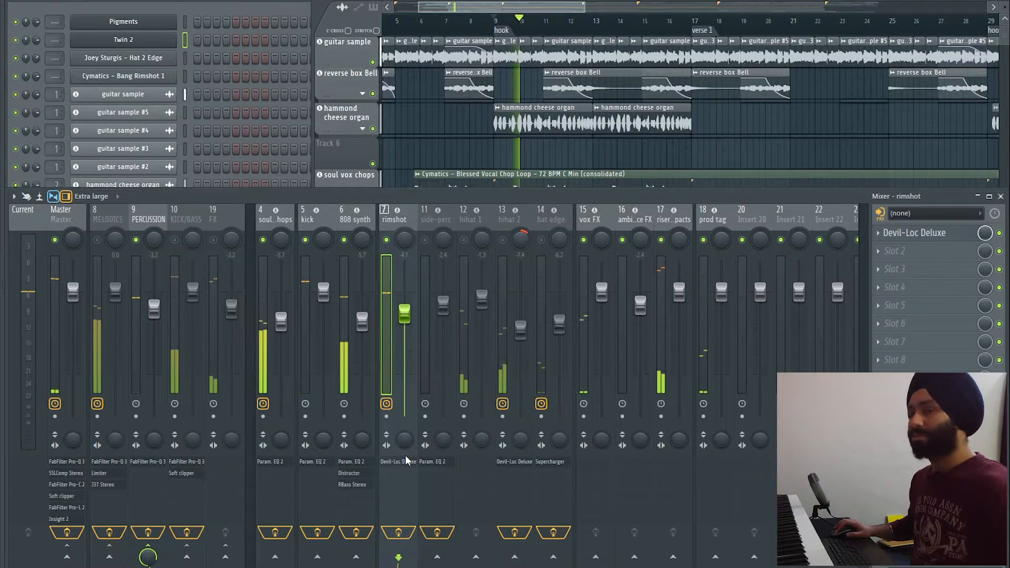
pyautogui.press('space')
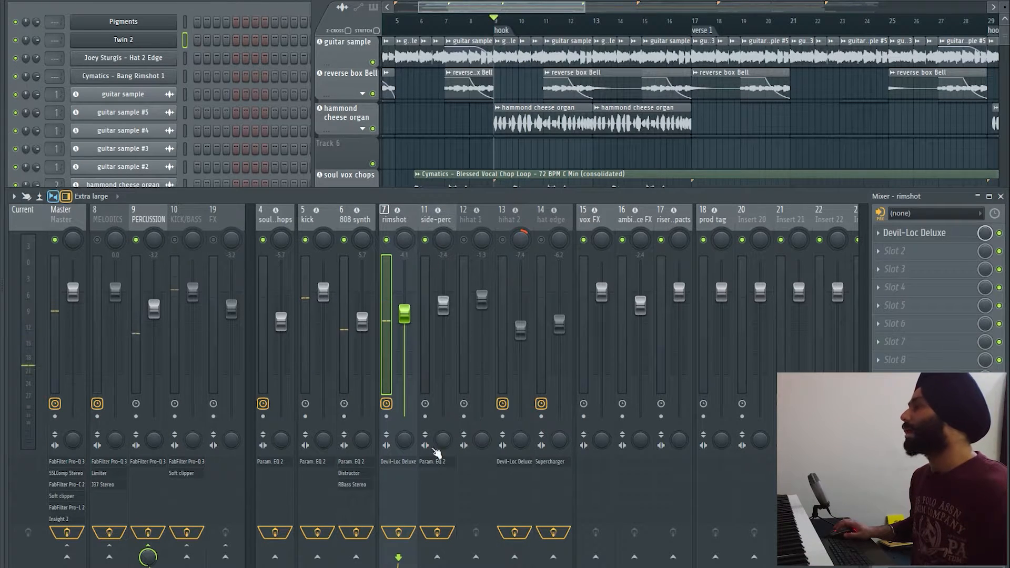
# - Slightly reduce the band 6 high-shelf boost in side-perc's Fruity Parametric EQ 2, and close the equalizer
pyautogui.click(437, 465)
pyautogui.press('space')
pyautogui.scroll(-6, 532, 156)
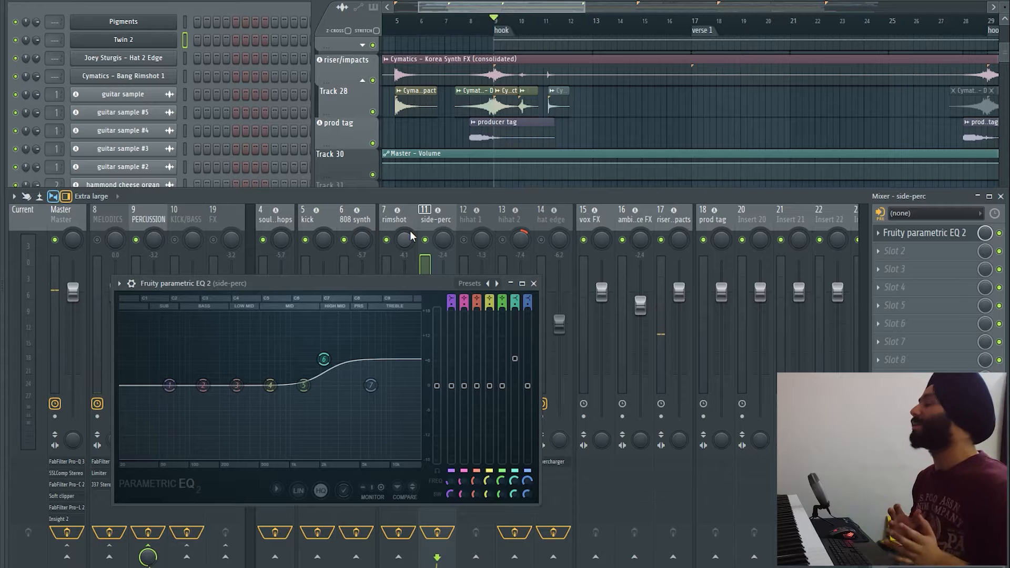
pyautogui.moveTo(324, 360); pyautogui.dragTo(322, 363)
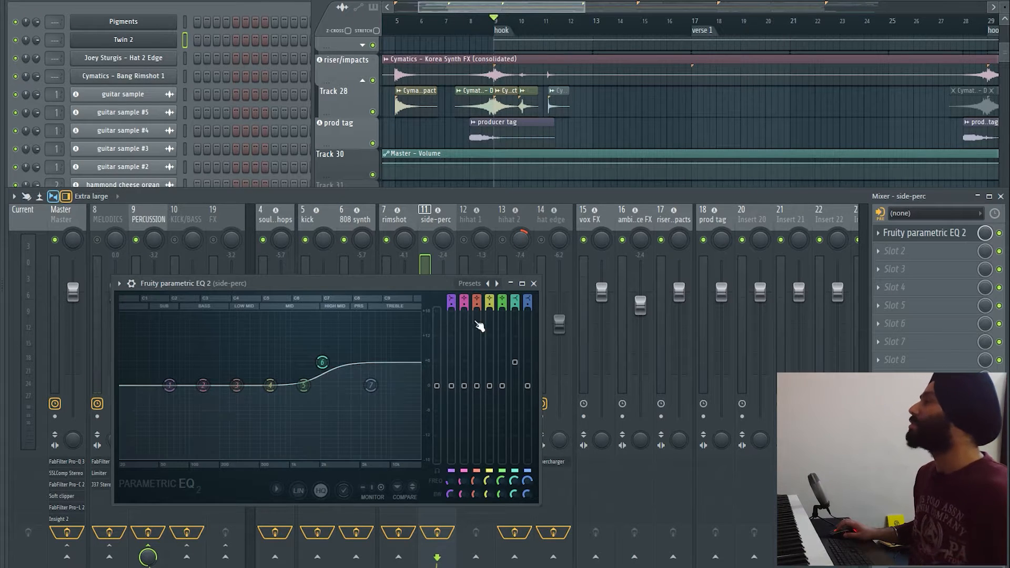
pyautogui.click(533, 284)
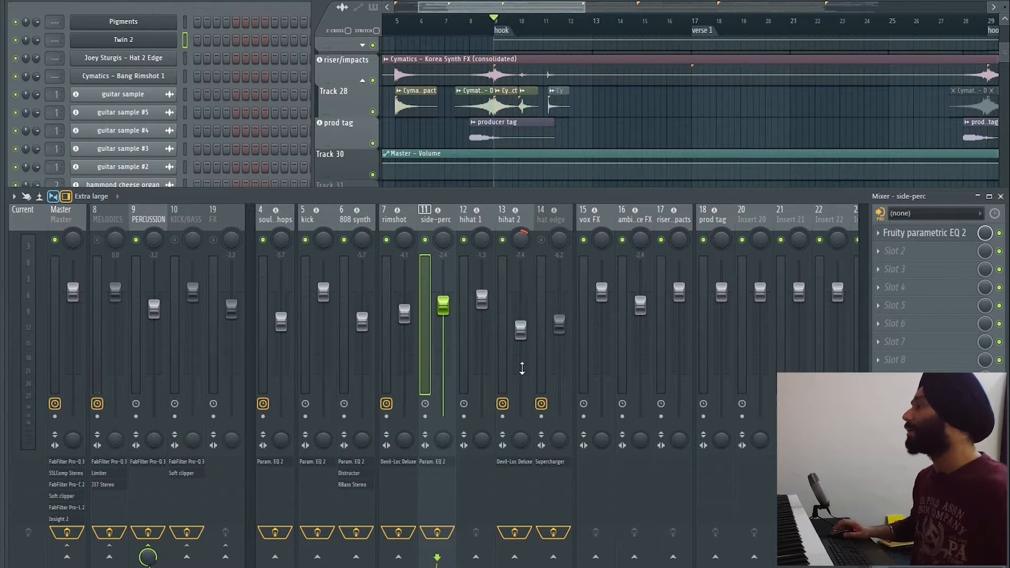
# - Solo hihat 2, play it from the hook, and show its Devil-Loc Deluxe settings with the CrispyEdges preset
pyautogui.rightClick(505, 239)
pyautogui.press('space')
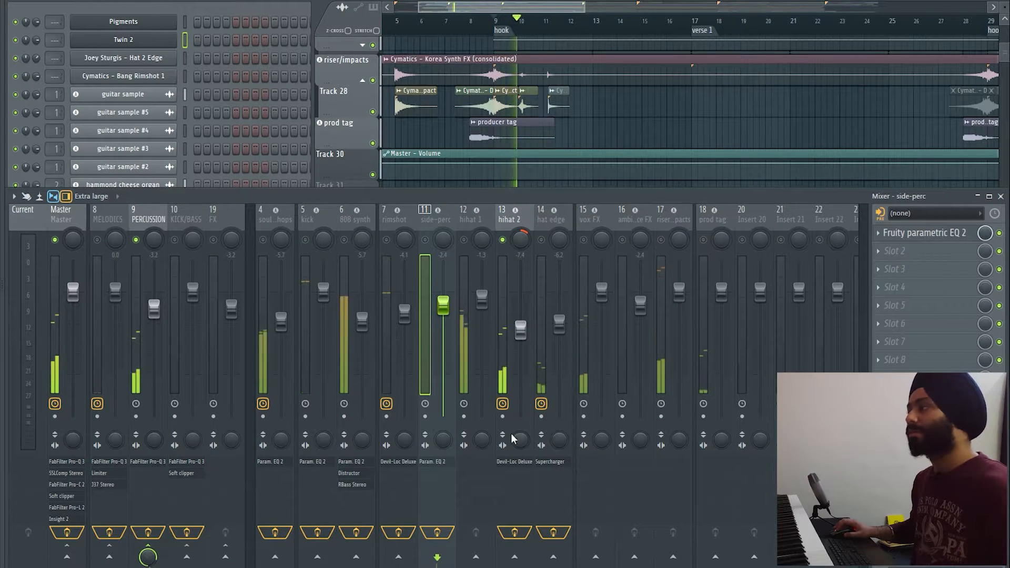
pyautogui.click(516, 465)
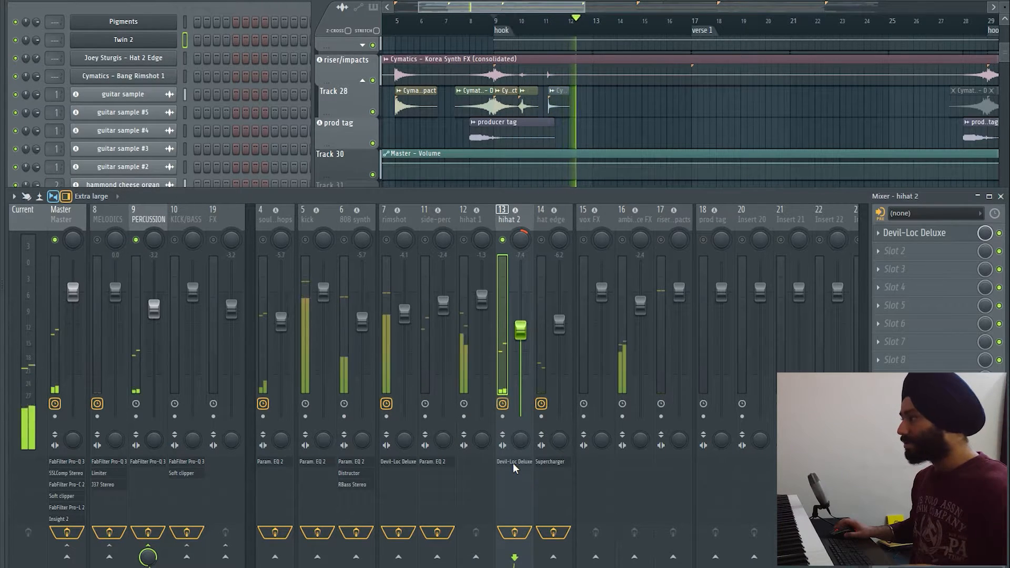
pyautogui.click(512, 463)
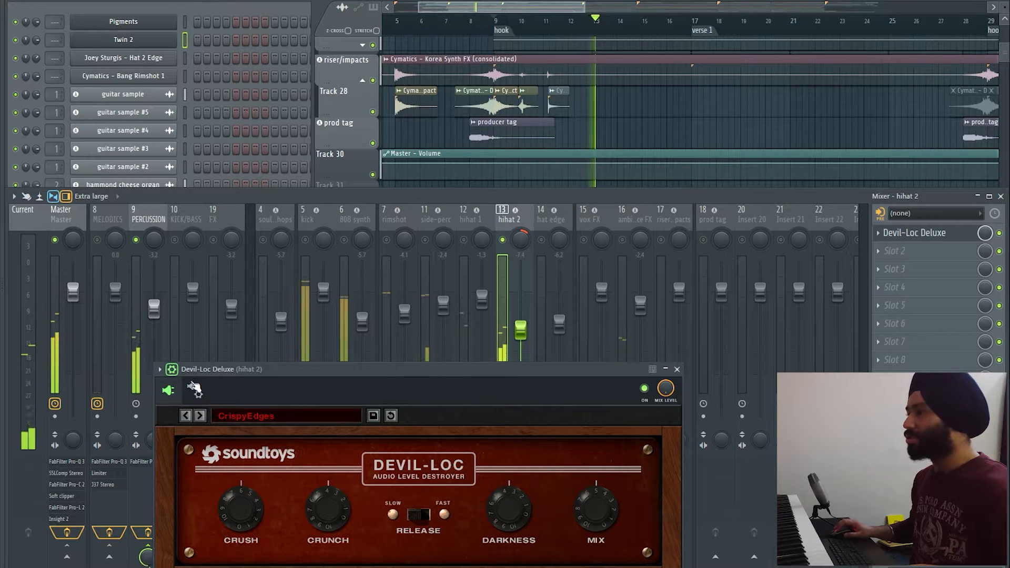
pyautogui.click(172, 370)
pyautogui.moveTo(350, 373); pyautogui.dragTo(347, 361)
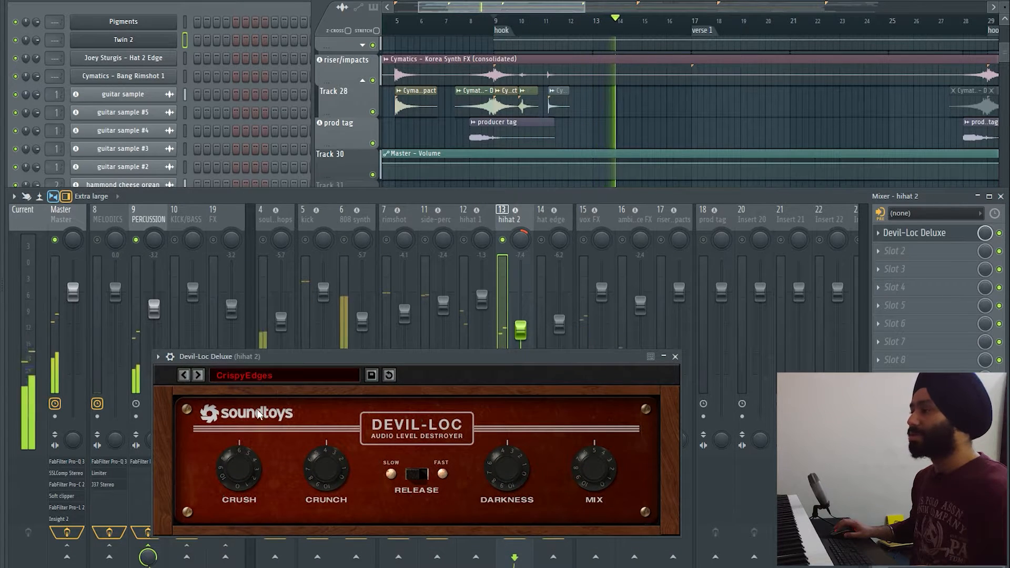
# - Close hihat 2's Devil-Loc Deluxe, unsolo the track, and play from the hook with the MELODICS and KICK/BASS buses muted
pyautogui.click(675, 357)
pyautogui.press('space')
pyautogui.click(98, 240)
pyautogui.press('space')
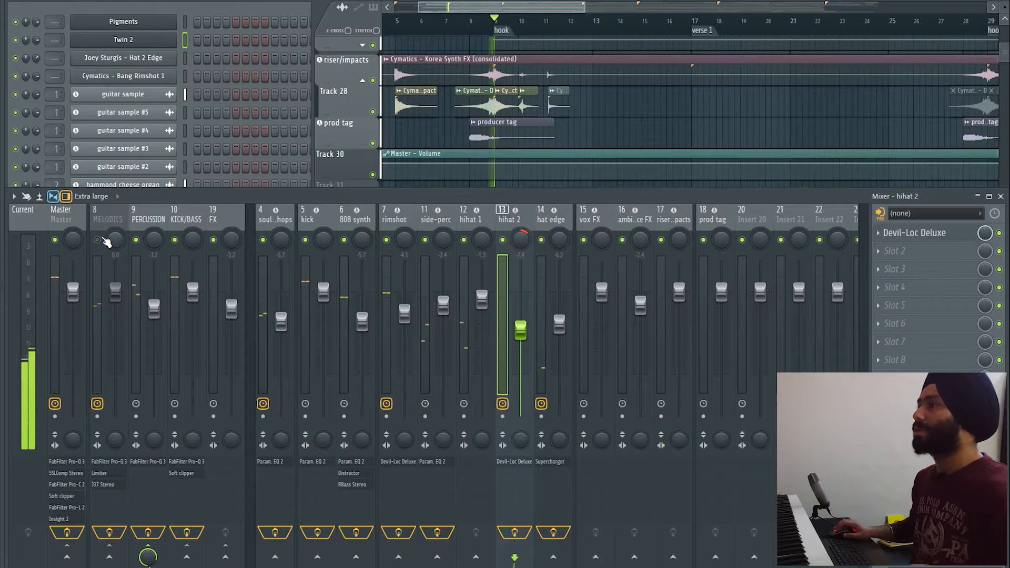
pyautogui.click(175, 241)
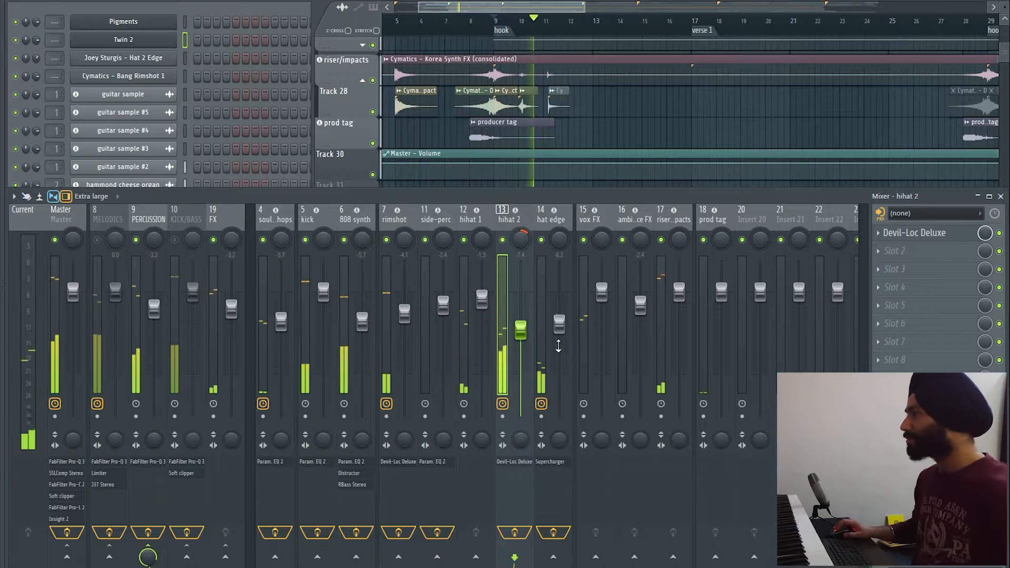
pyautogui.press('space')
# - Open hat edge's Supercharger, solo the track during playback from the hook, and compare the sound with the effect bypassed and enabled
pyautogui.click(548, 216)
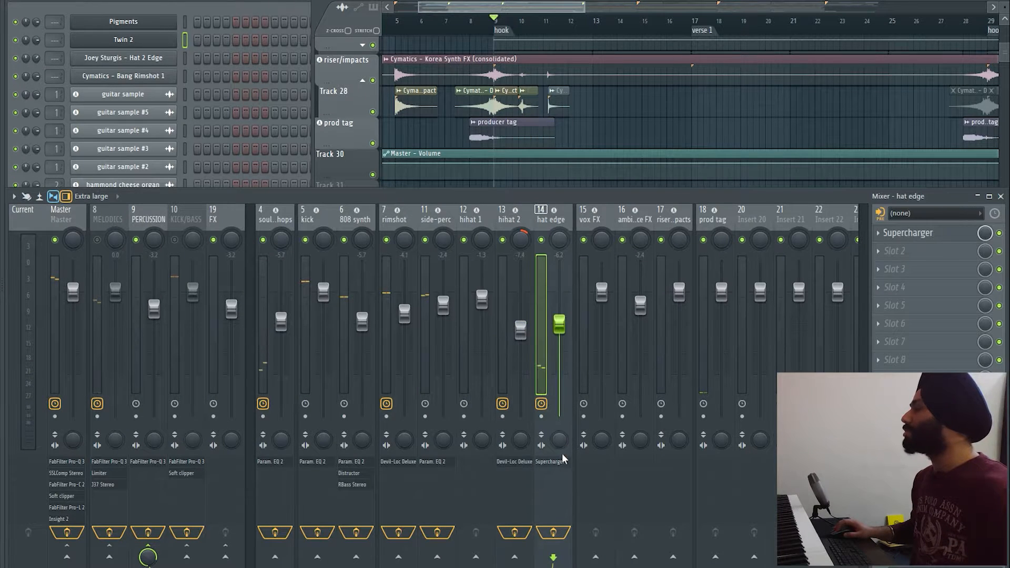
pyautogui.click(544, 463)
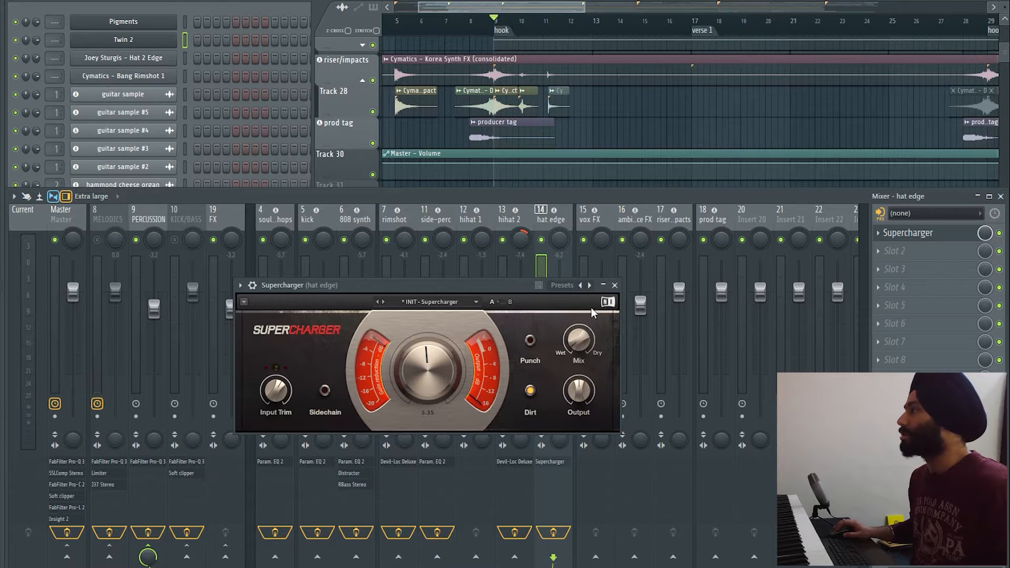
pyautogui.press('space')
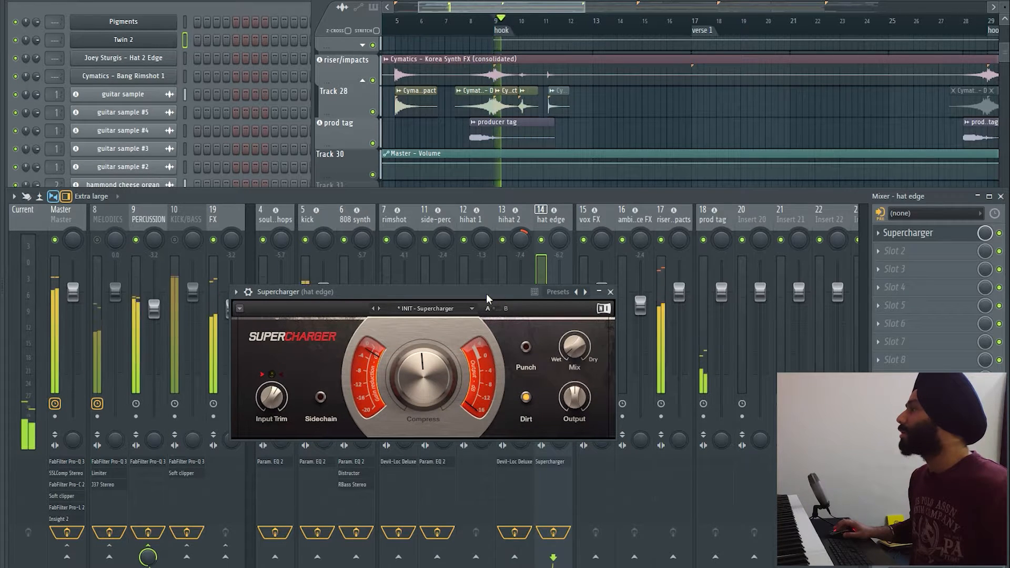
pyautogui.moveTo(486, 293); pyautogui.dragTo(702, 355)
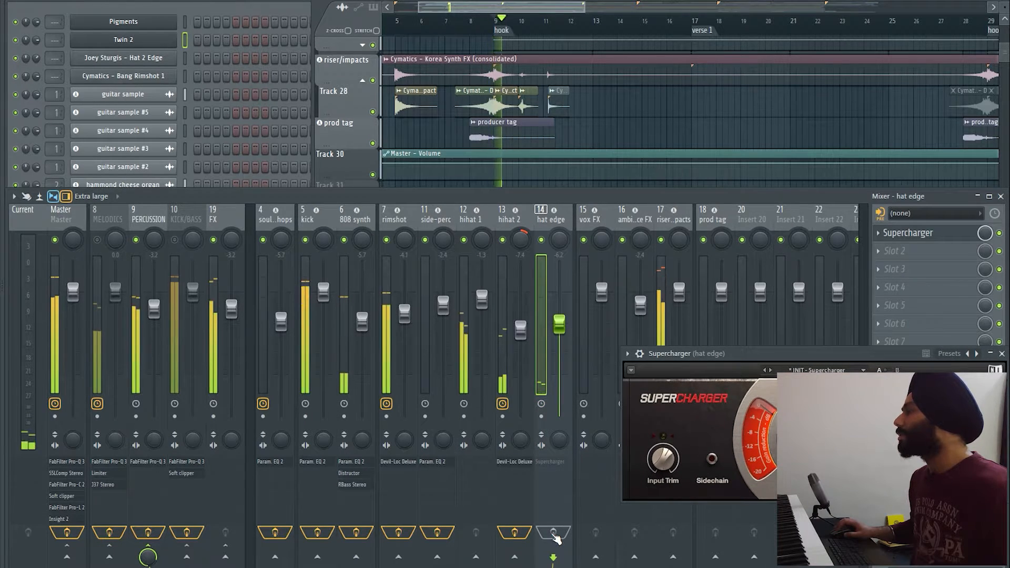
pyautogui.rightClick(541, 239)
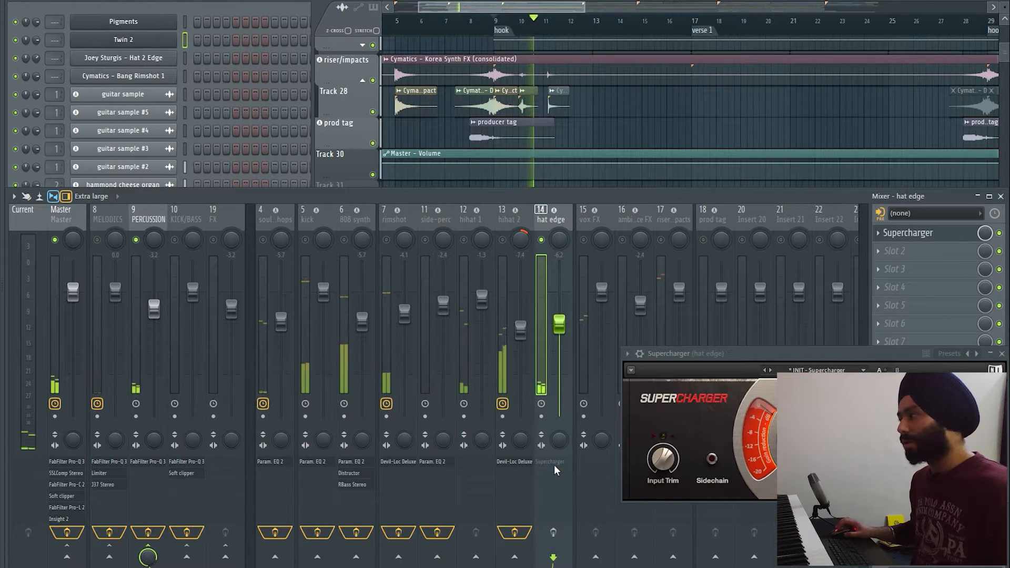
pyautogui.click(553, 530)
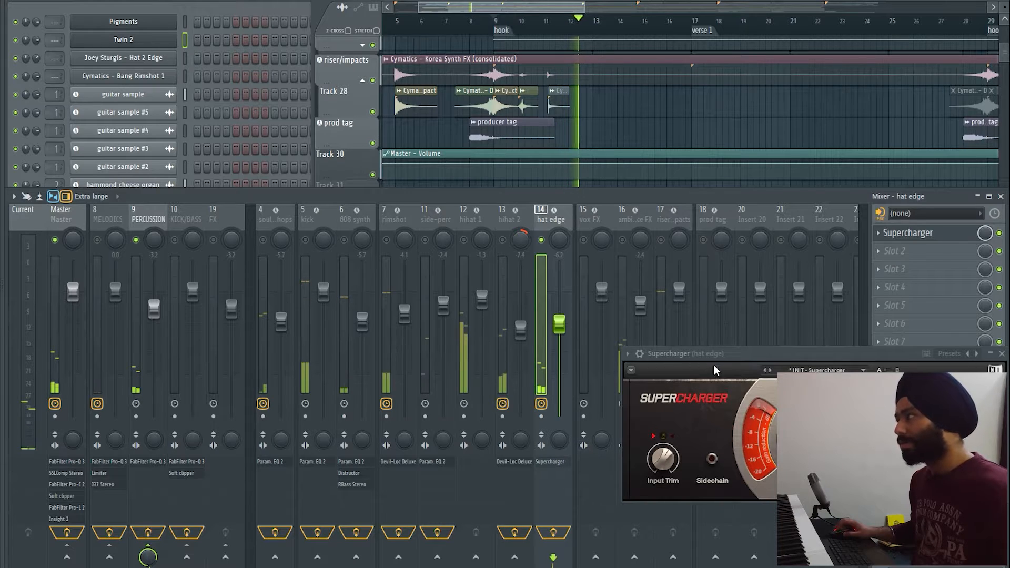
# - Bring the whole Supercharger interface into view, examine its compression and Dirt settings, close it, and unsolo hat edge
pyautogui.moveTo(741, 353); pyautogui.dragTo(667, 348)
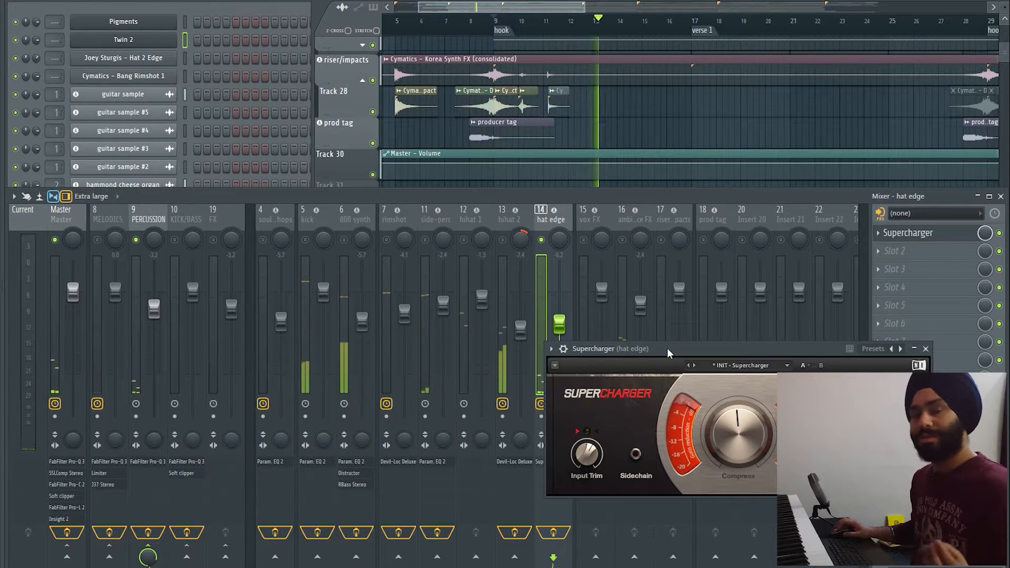
pyautogui.moveTo(667, 348); pyautogui.dragTo(661, 344)
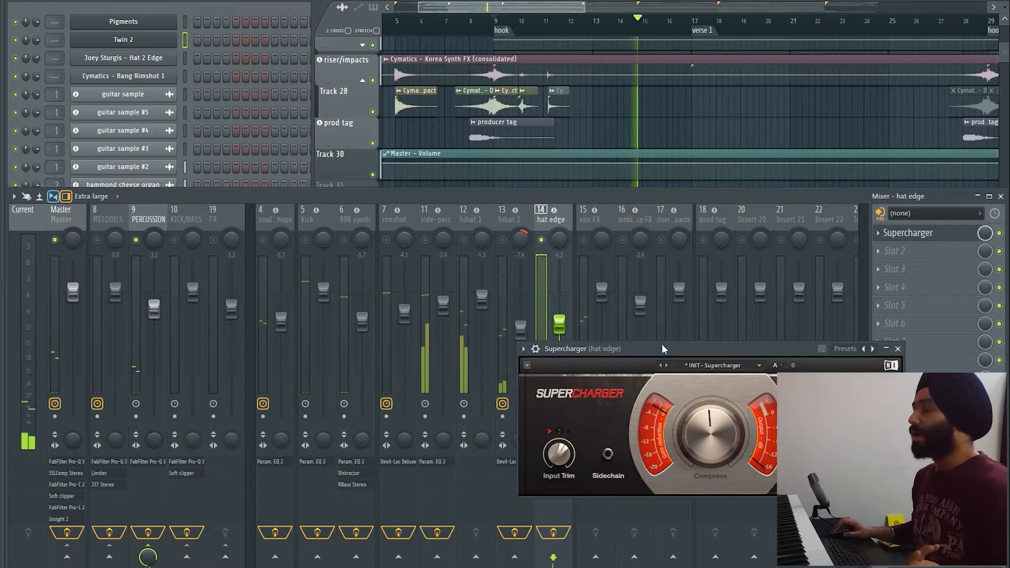
pyautogui.moveTo(662, 344); pyautogui.dragTo(532, 347)
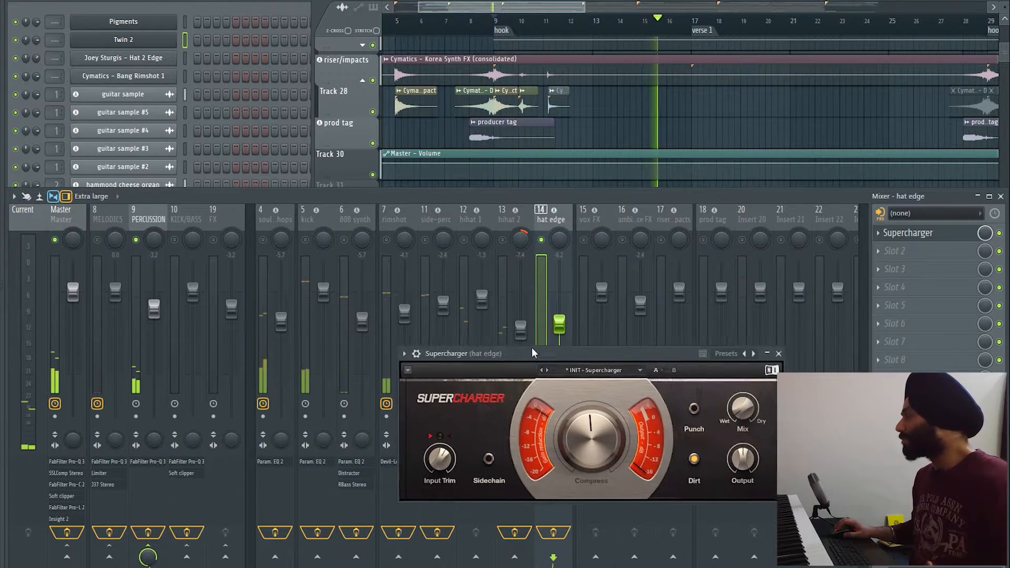
pyautogui.click(755, 352)
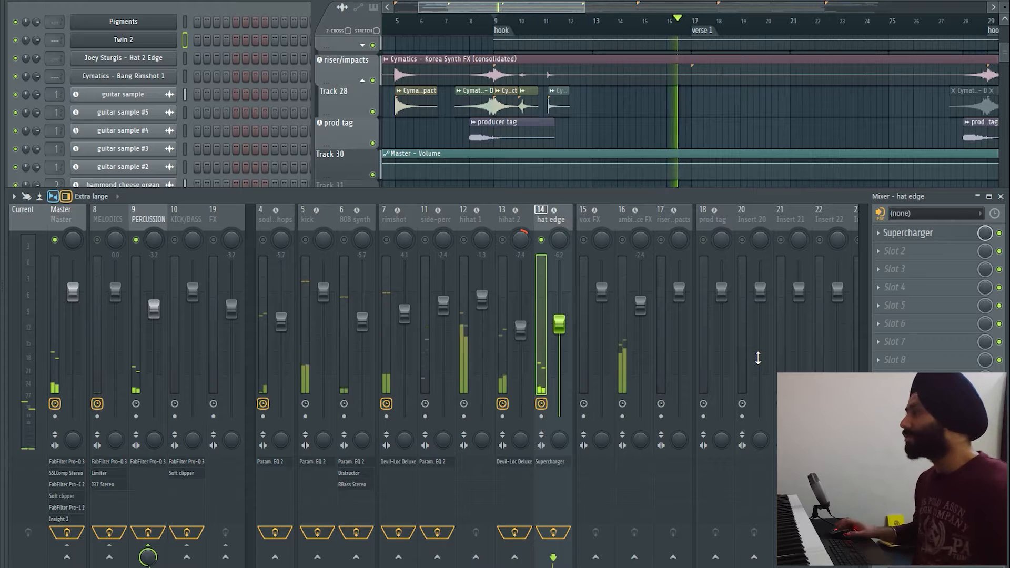
pyautogui.rightClick(543, 240)
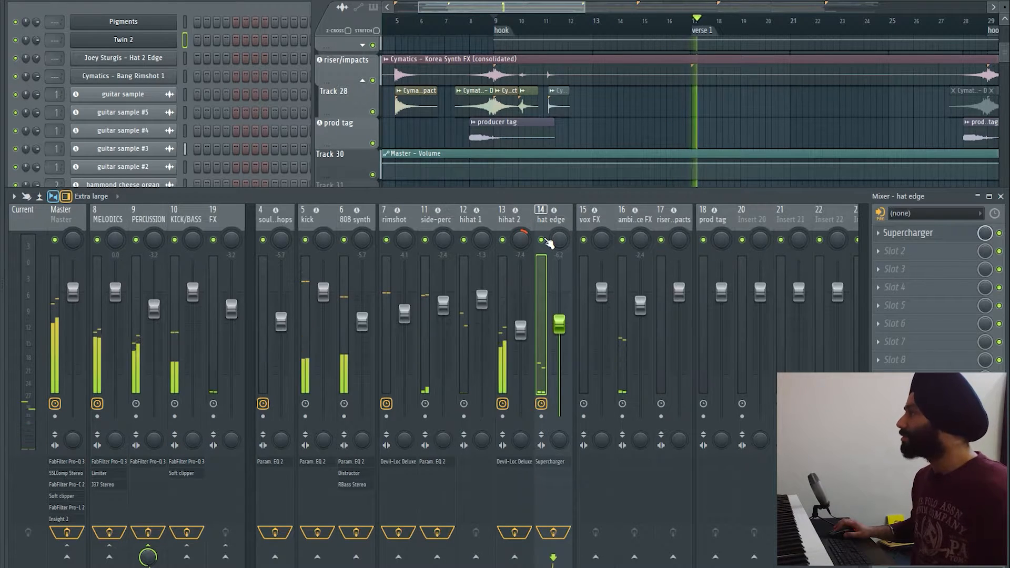
# - Review the drum tracks from kick to hat edge in the Playlist during verse 1, and return to the mixer
pyautogui.scroll(-1, 592, 136)
pyautogui.scroll(-2, 615, 133)
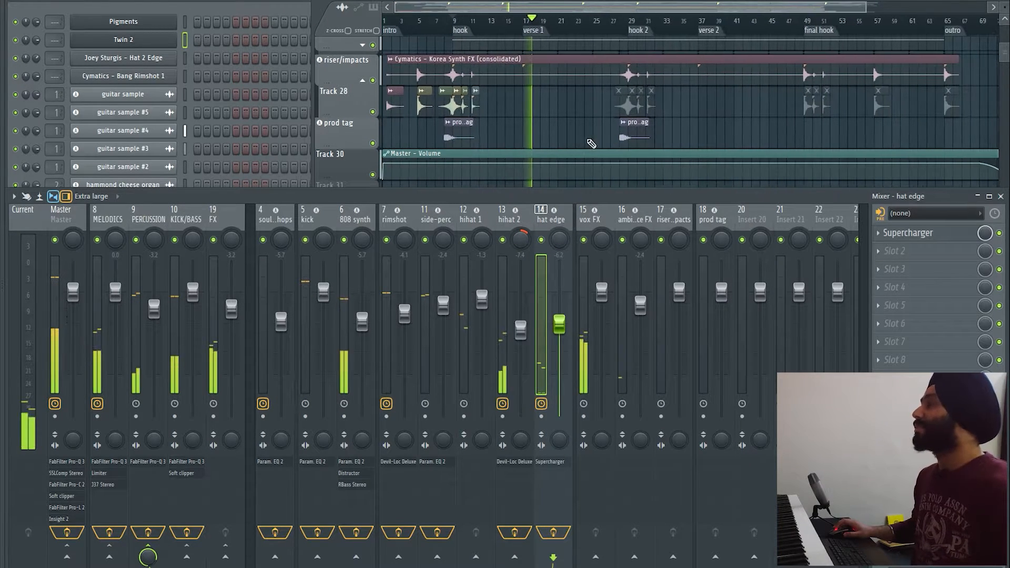
pyautogui.moveTo(559, 129); pyautogui.dragTo(700, 343)
pyautogui.scroll(2, 583, 327)
pyautogui.scroll(2, 613, 353)
pyautogui.moveTo(620, 377); pyautogui.dragTo(723, 378)
pyautogui.scroll(-2, 724, 378)
pyautogui.scroll(-1, 725, 378)
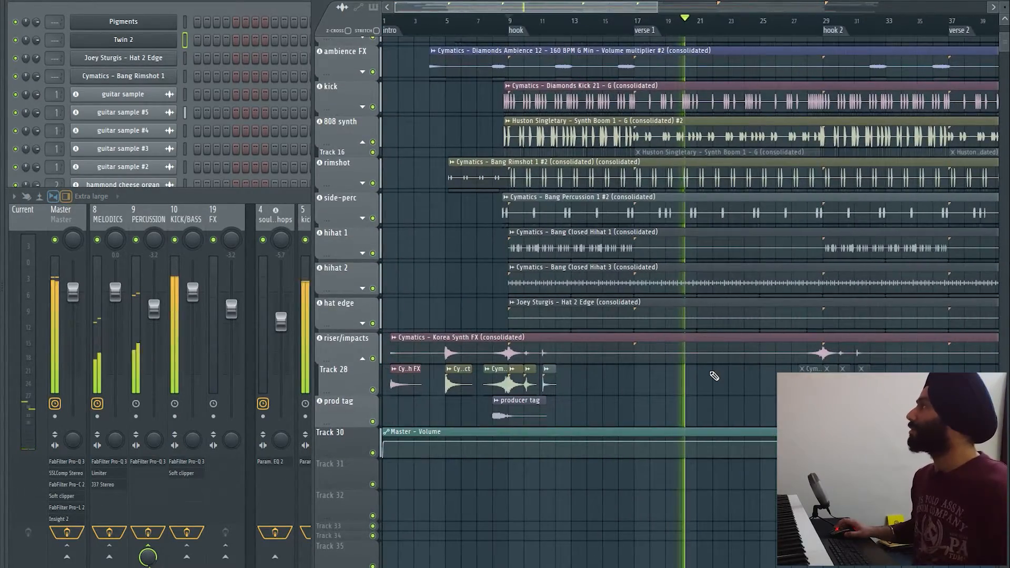
pyautogui.click(307, 197)
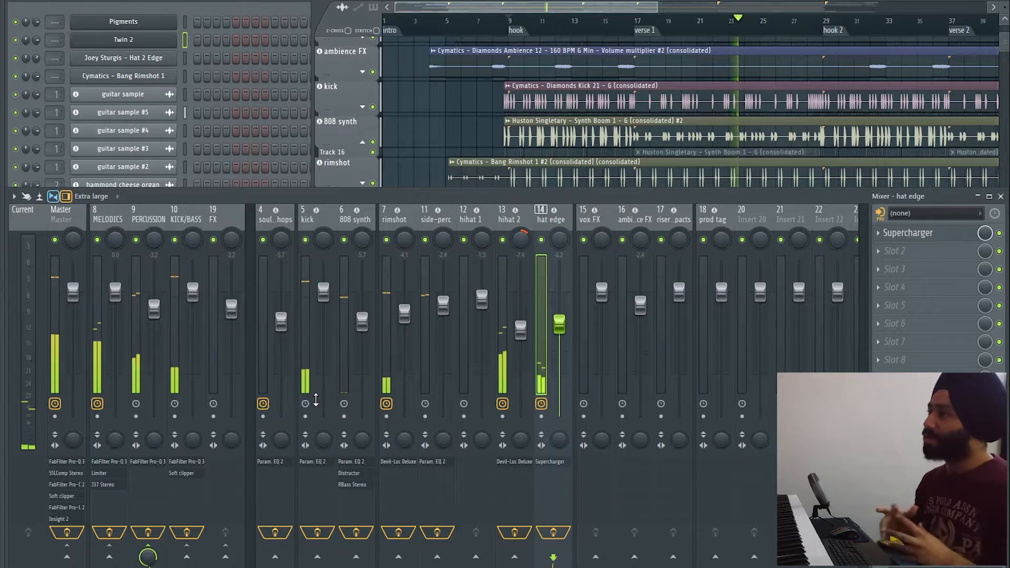
# - Highlight the rimshot through hat edge tracks as the percussion group, and select the PERCUSSION bus
pyautogui.click(157, 281)
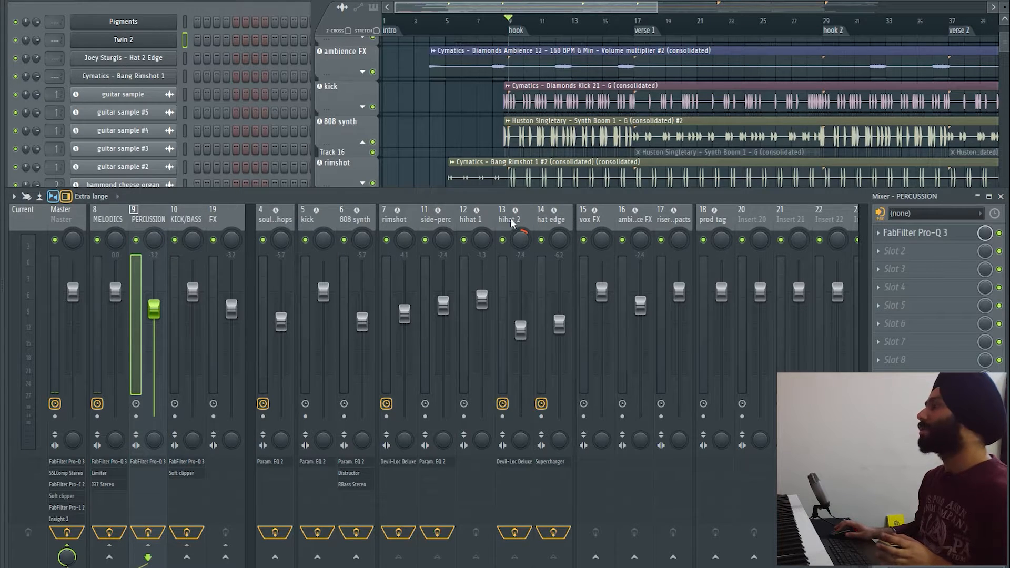
pyautogui.click(401, 219)
pyautogui.moveTo(443, 227); pyautogui.dragTo(547, 219)
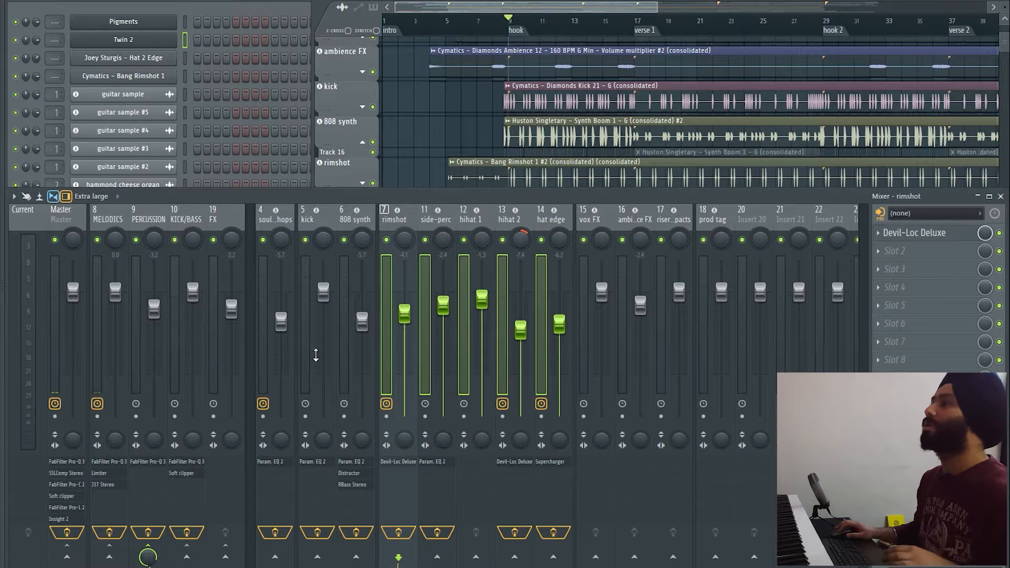
pyautogui.click(146, 220)
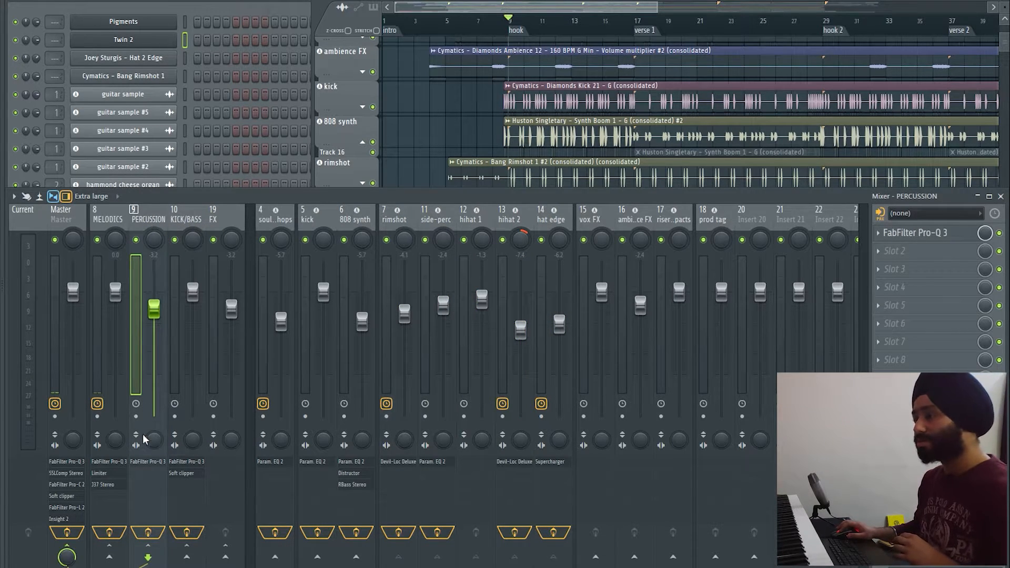
# - Open the PERCUSSION bus's FabFilter Pro-Q 3, examine its curve, show the Drums preset in the preset list, and close it
pyautogui.click(147, 462)
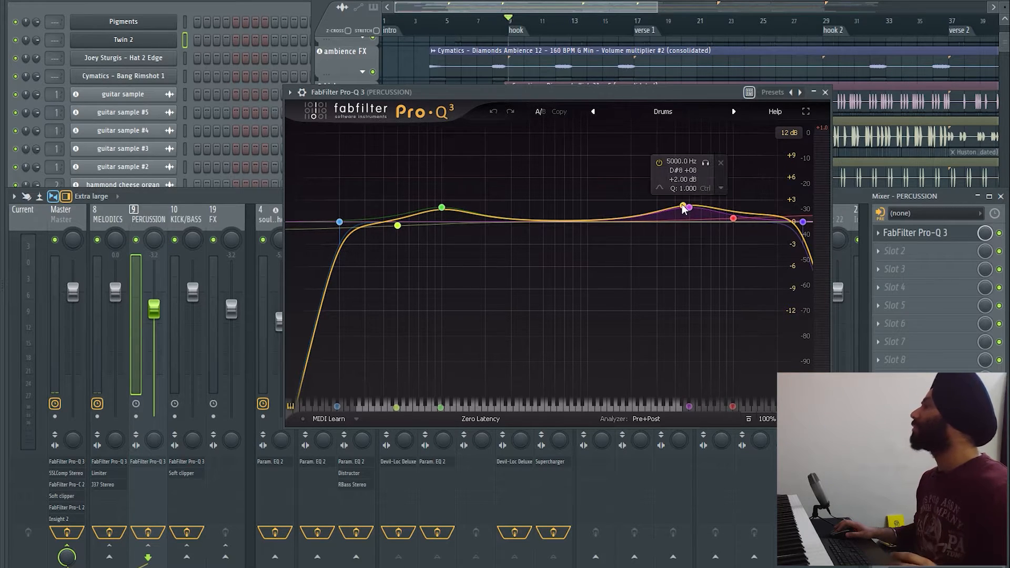
pyautogui.click(672, 112)
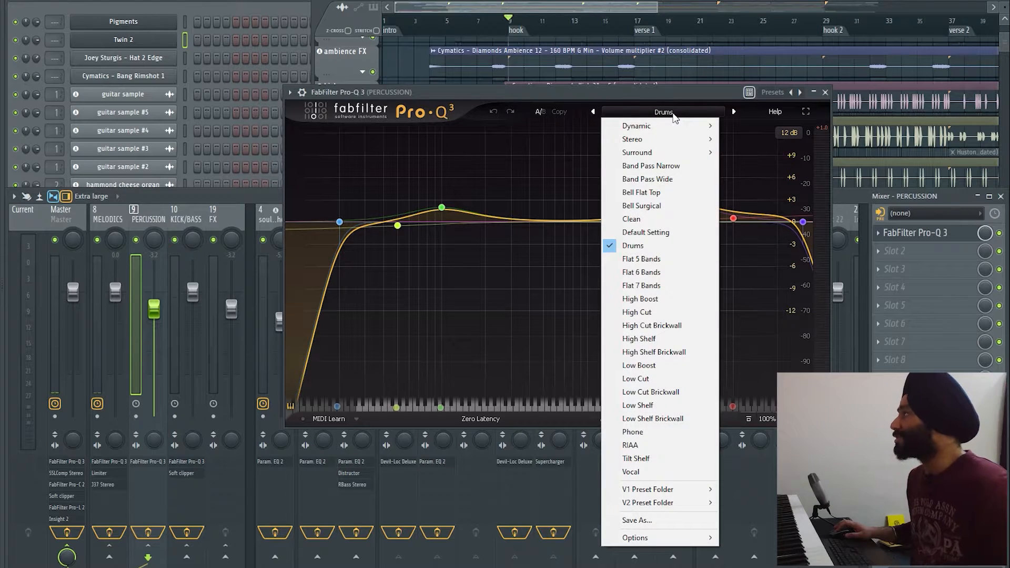
pyautogui.click(665, 245)
pyautogui.click(825, 92)
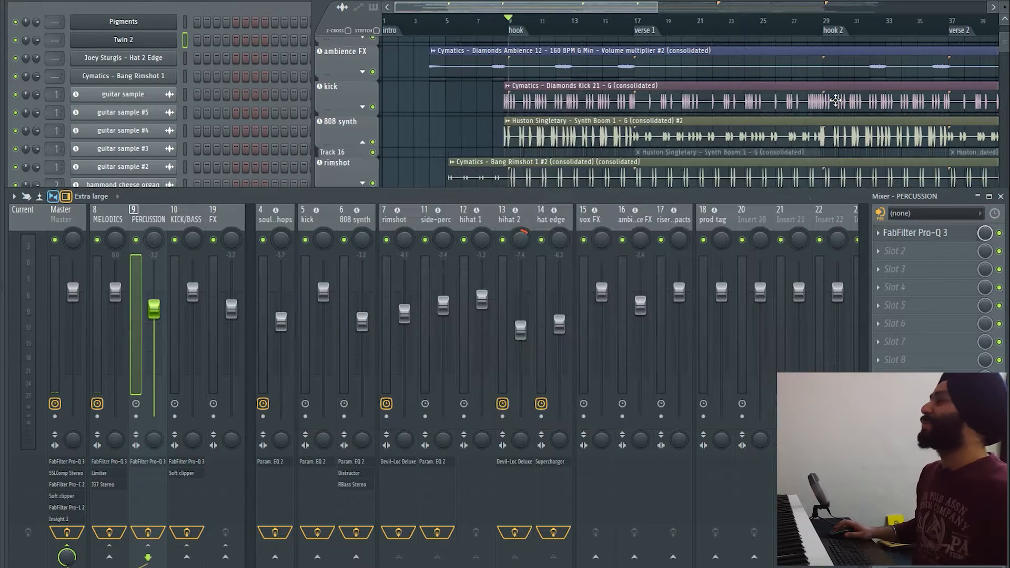
# - Play from the hook with KICK/BASS, FX and MELODICS muted, and compare the PERCUSSION bus with Pro-Q 3 bypassed and enabled
pyautogui.press('space')
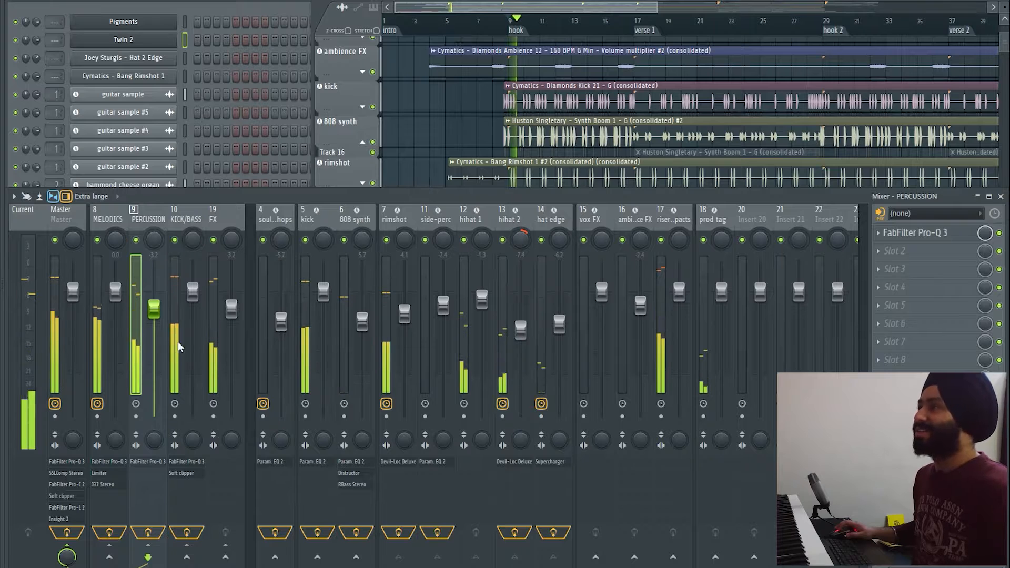
pyautogui.click(174, 240)
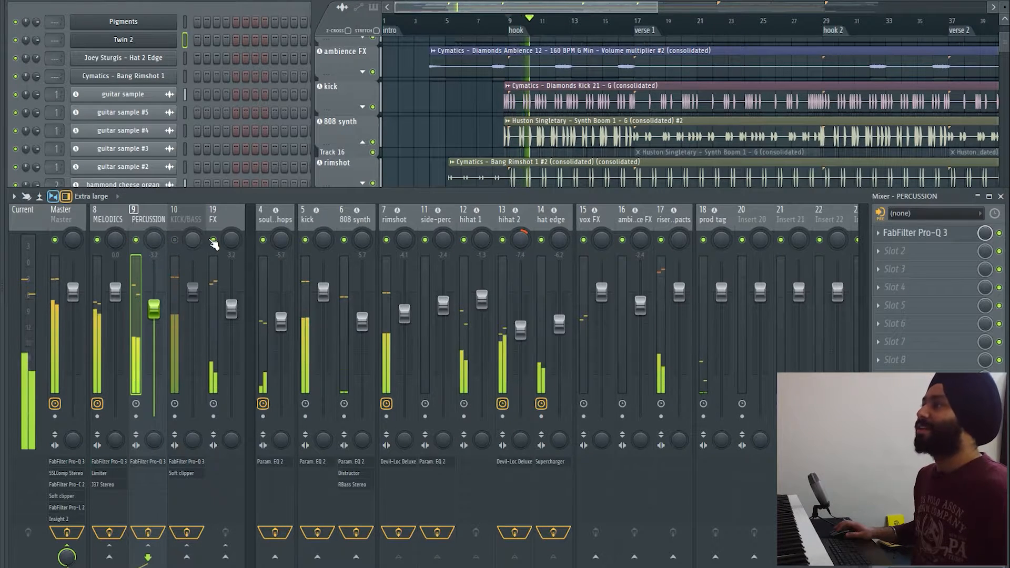
pyautogui.click(213, 240)
pyautogui.click(97, 240)
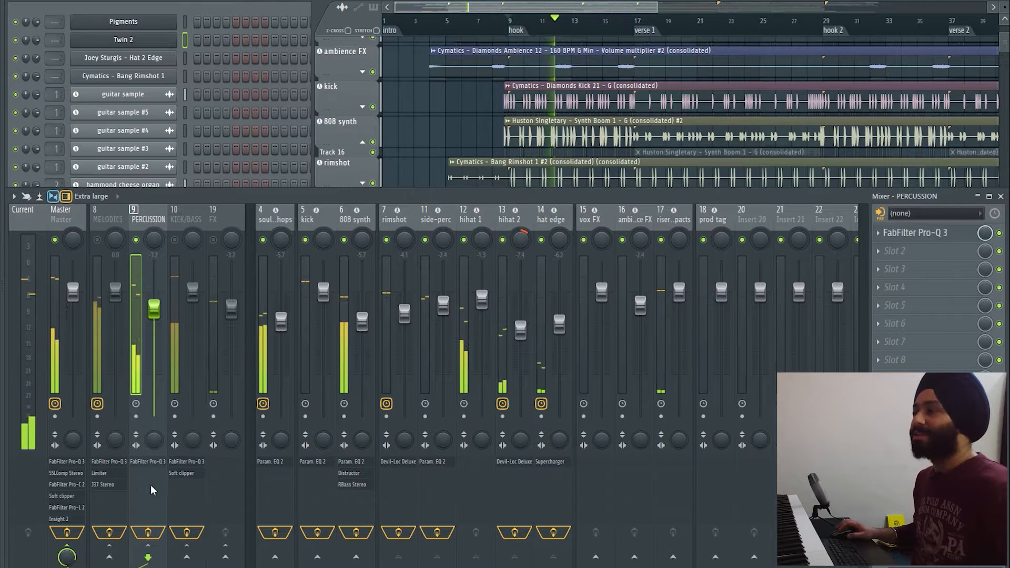
pyautogui.click(158, 462)
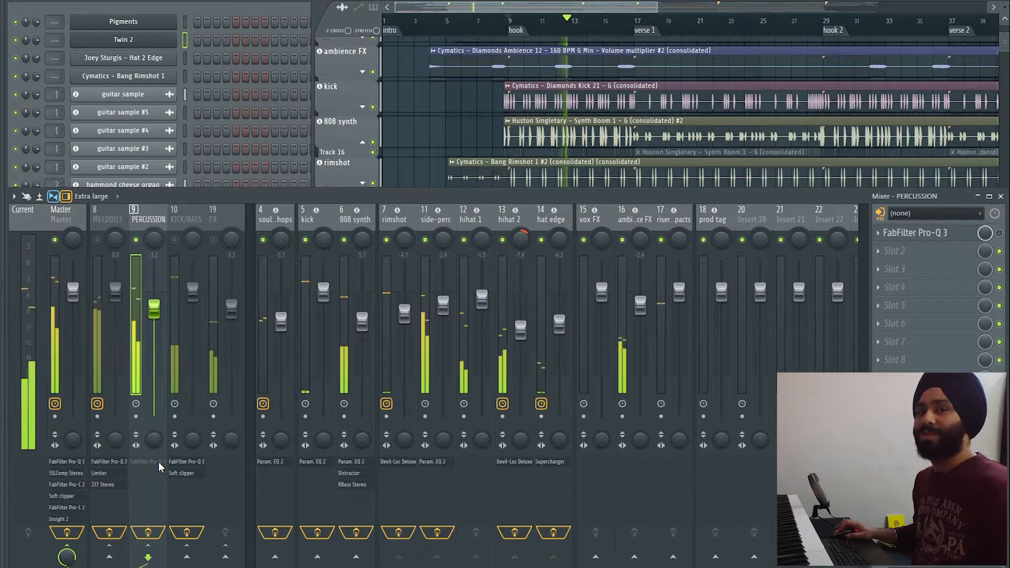
pyautogui.click(159, 462)
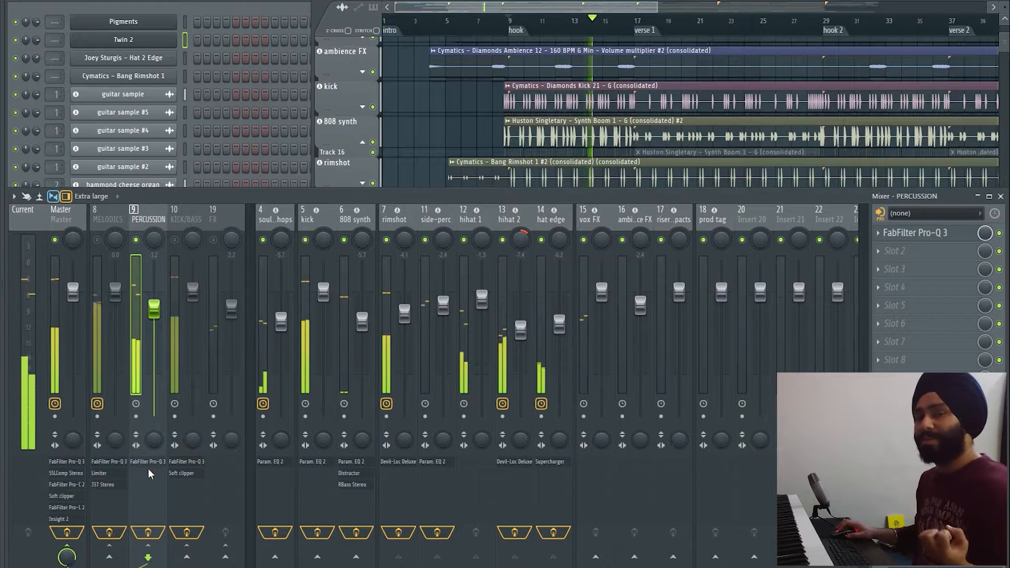
# - Unmute the MELODICS and KICK/BASS buses, listen to them together with the percussion, and stop playback
pyautogui.click(98, 239)
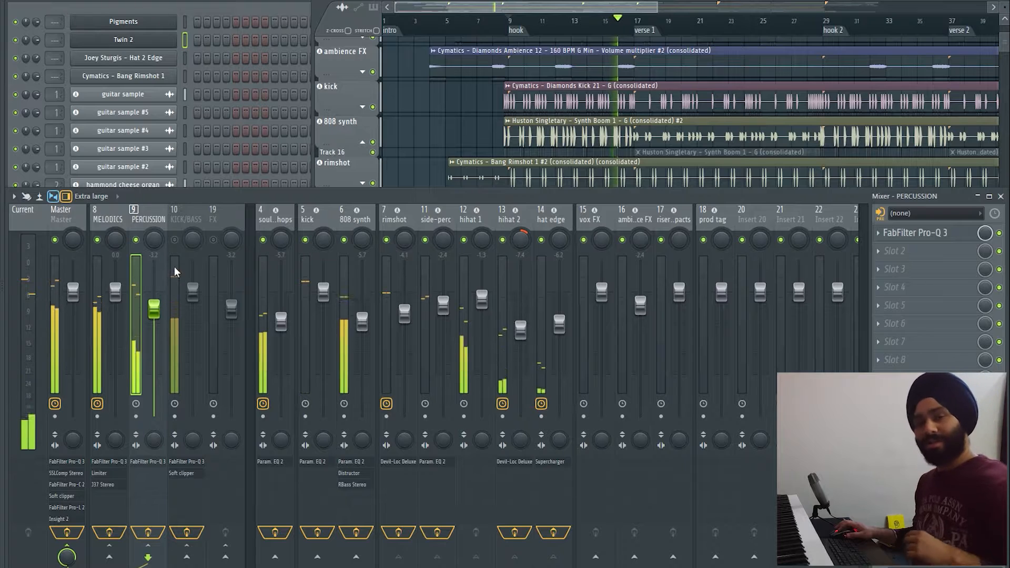
pyautogui.click(174, 240)
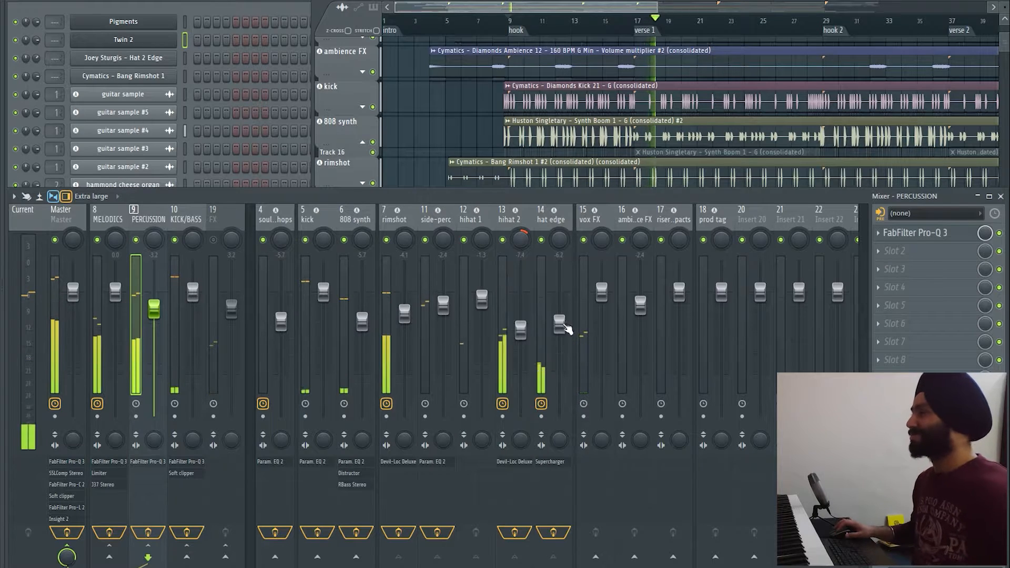
pyautogui.press('space')
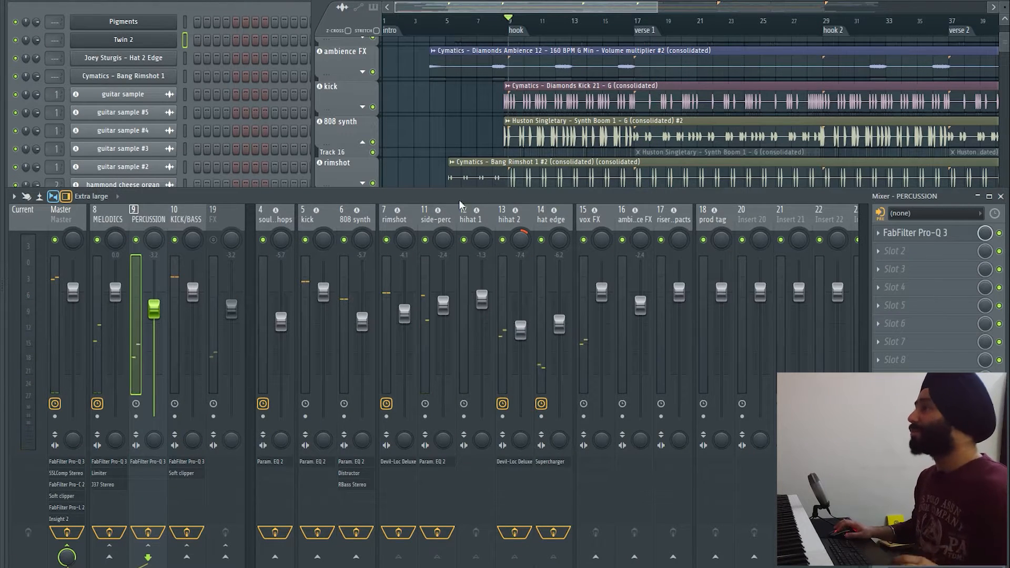
# - Open the kick's Fruity Parametric EQ 2 and move its window clear of the kick's mixer track
pyautogui.scroll(3, 320, 220)
pyautogui.click(432, 461)
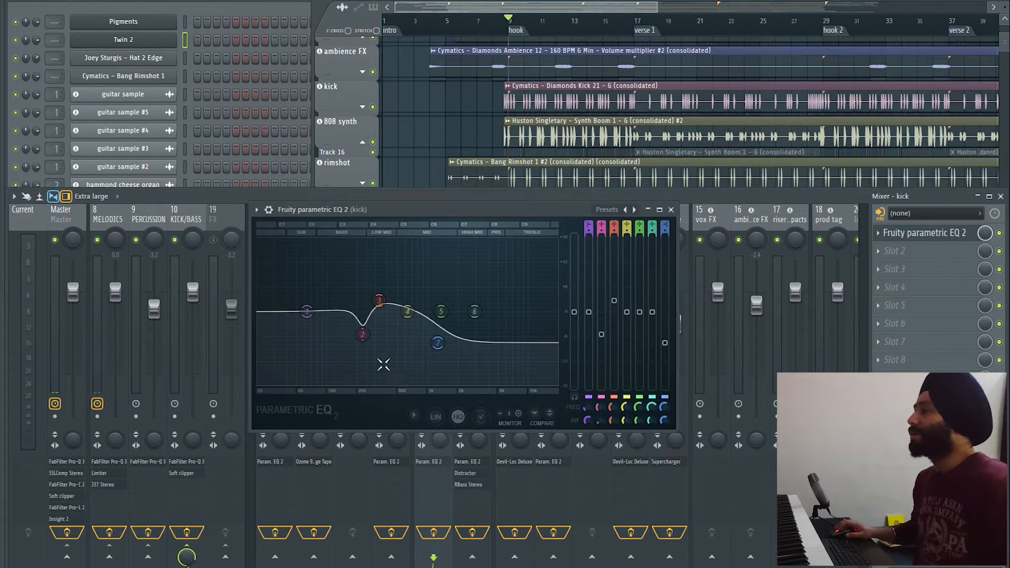
pyautogui.moveTo(418, 210); pyautogui.dragTo(637, 210)
# - Solo the kick, audition EQ band 2 as a narrow band pass from the hook, and restore the band's cut
pyautogui.middleClick(582, 336)
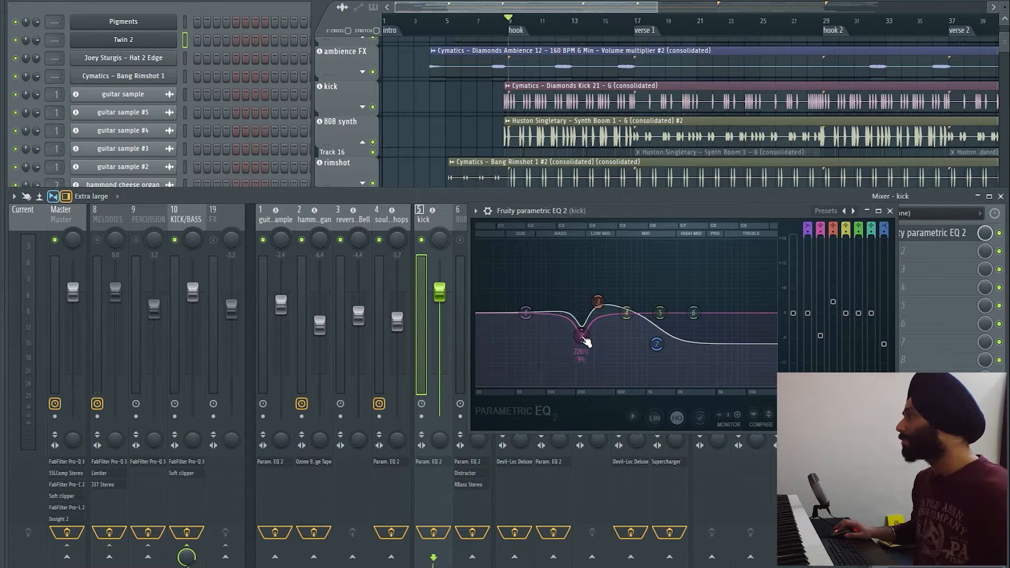
pyautogui.press('space')
pyautogui.middleClick(582, 336)
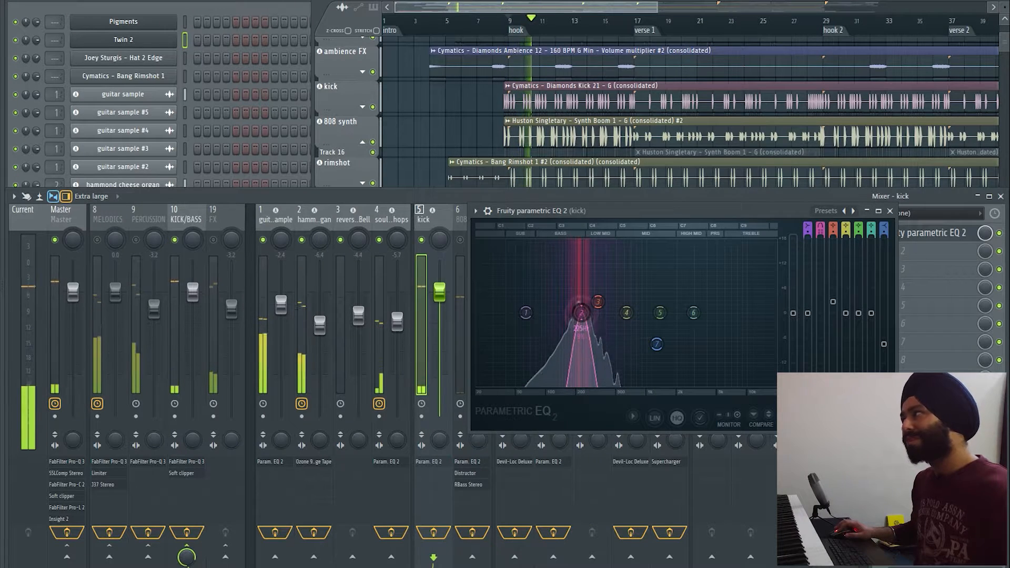
pyautogui.moveTo(582, 315); pyautogui.dragTo(583, 336)
pyautogui.press('space')
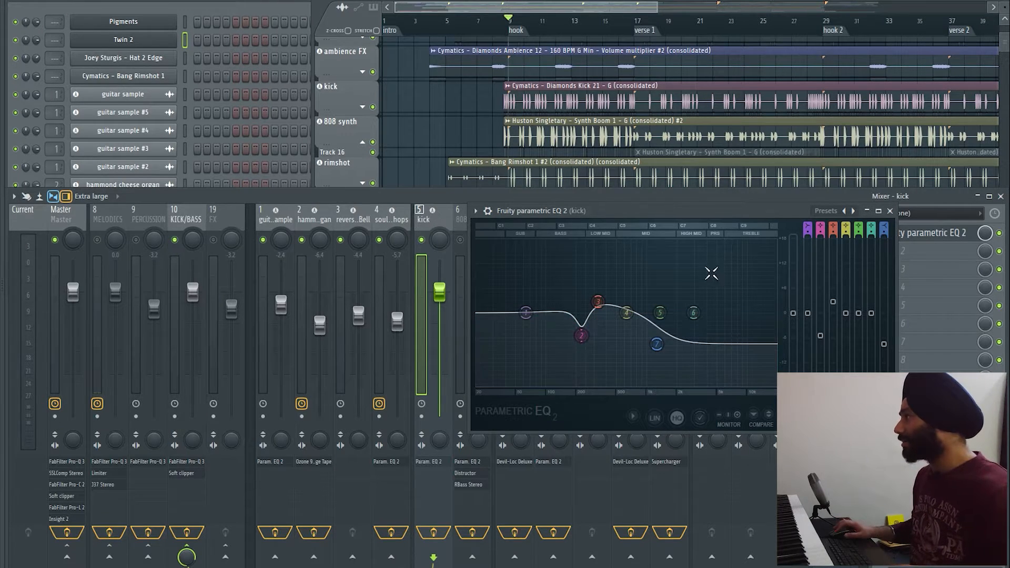
# - Audition EQ band 3 on the kick from the hook, stop playback, and close the kick's Fruity Parametric EQ 2
pyautogui.rightClick(599, 304)
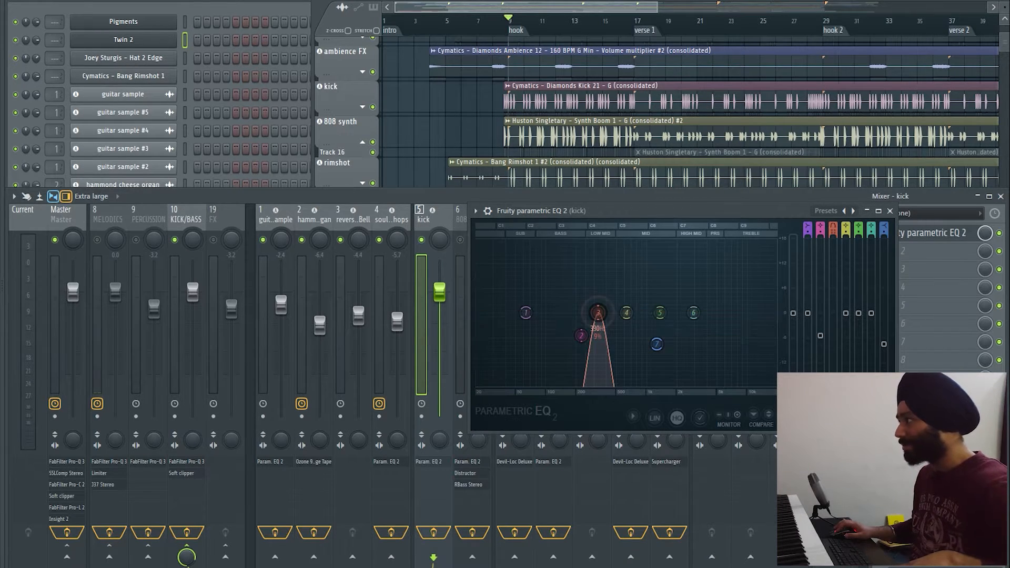
pyautogui.press('space')
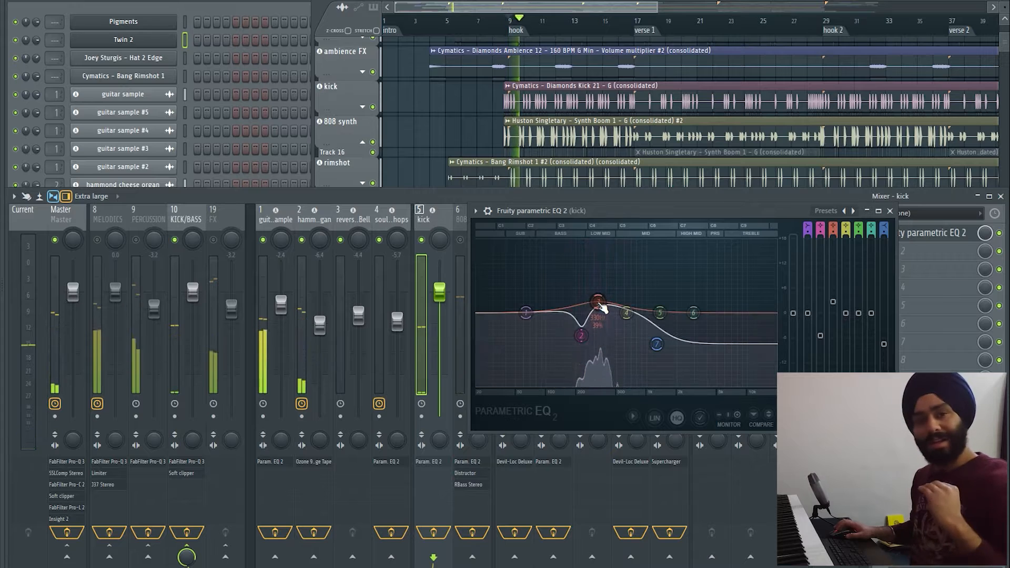
pyautogui.press('space')
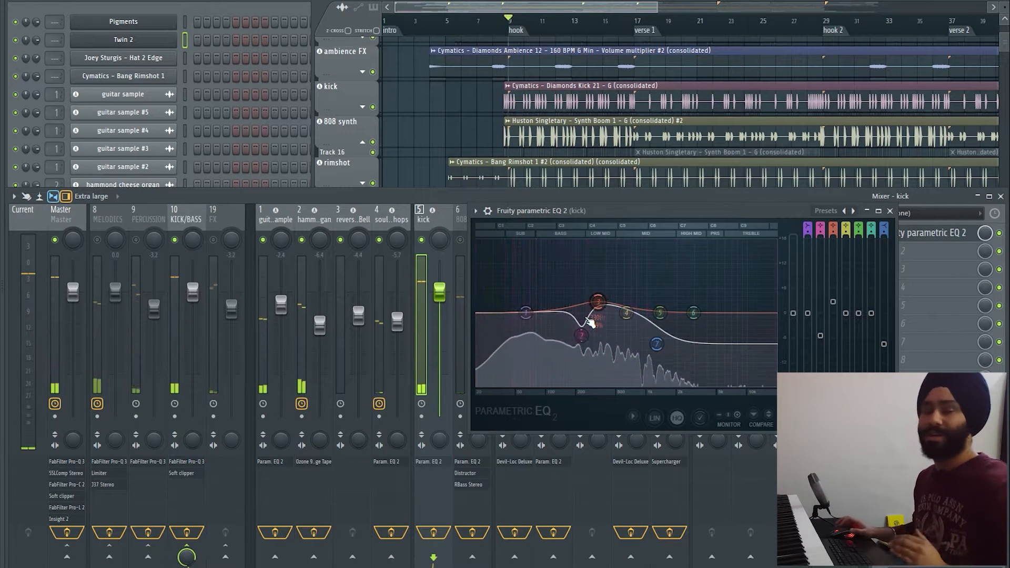
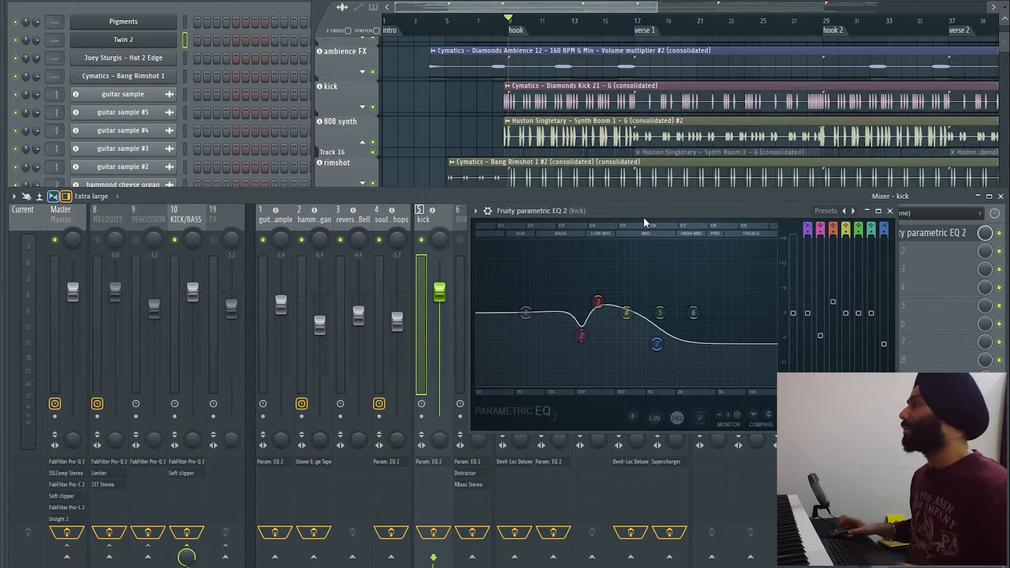
pyautogui.click(418, 223)
pyautogui.click(437, 462)
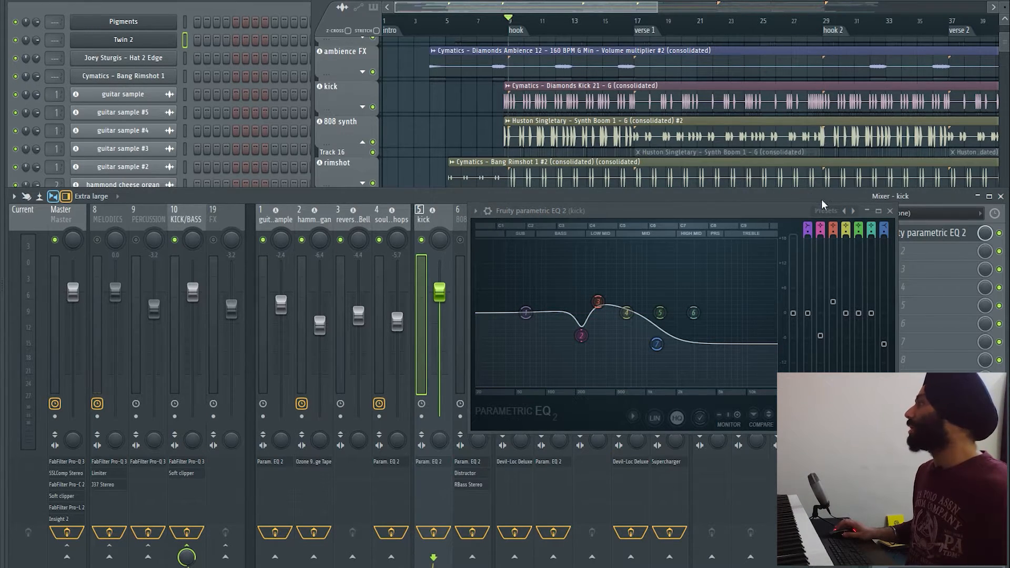
pyautogui.click(890, 211)
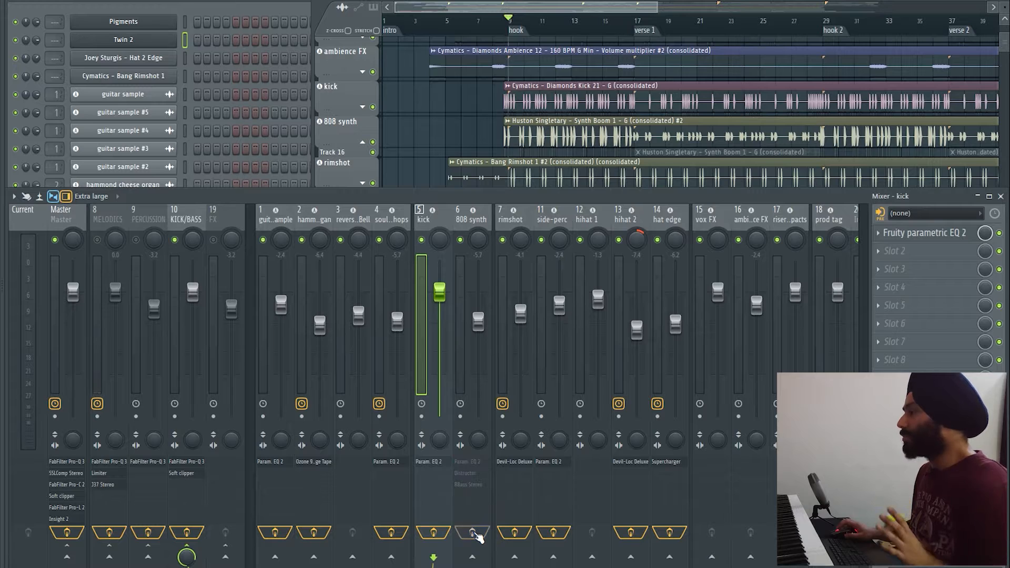
# - Solo the 808 synth, listen to it from the hook without its effects, and select its mixer track
pyautogui.rightClick(461, 241)
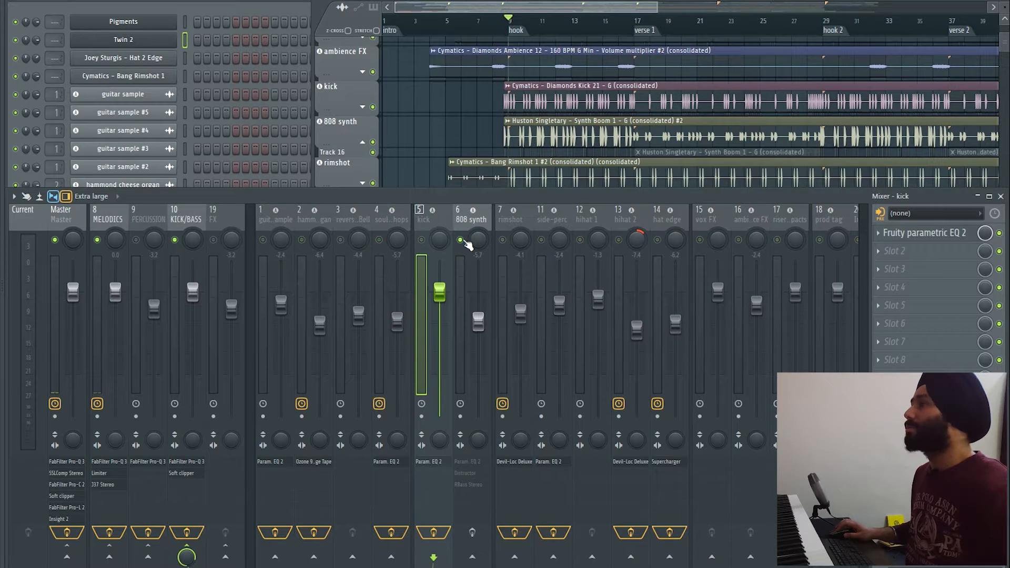
pyautogui.press('space')
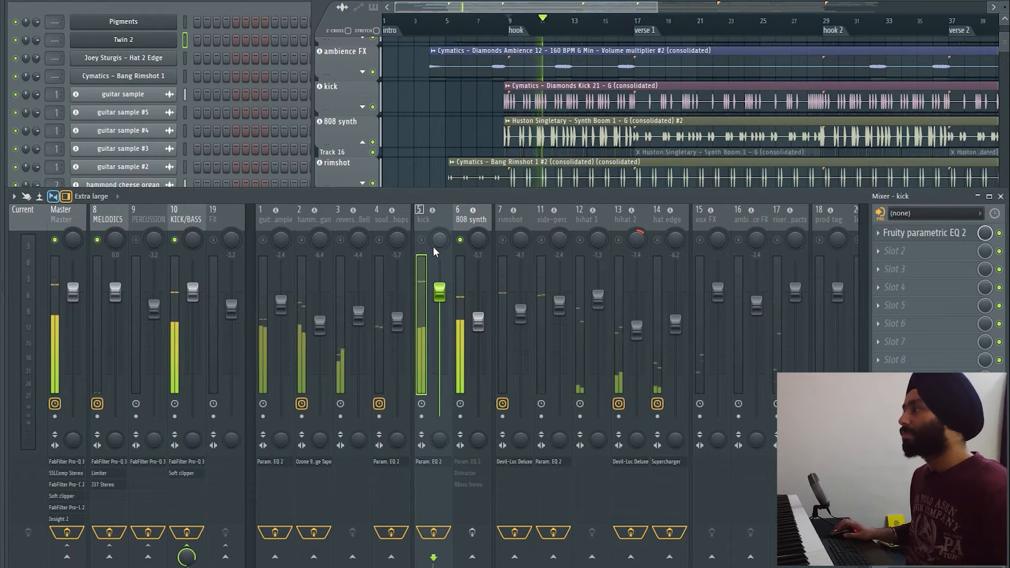
pyautogui.press('space')
pyautogui.click(465, 254)
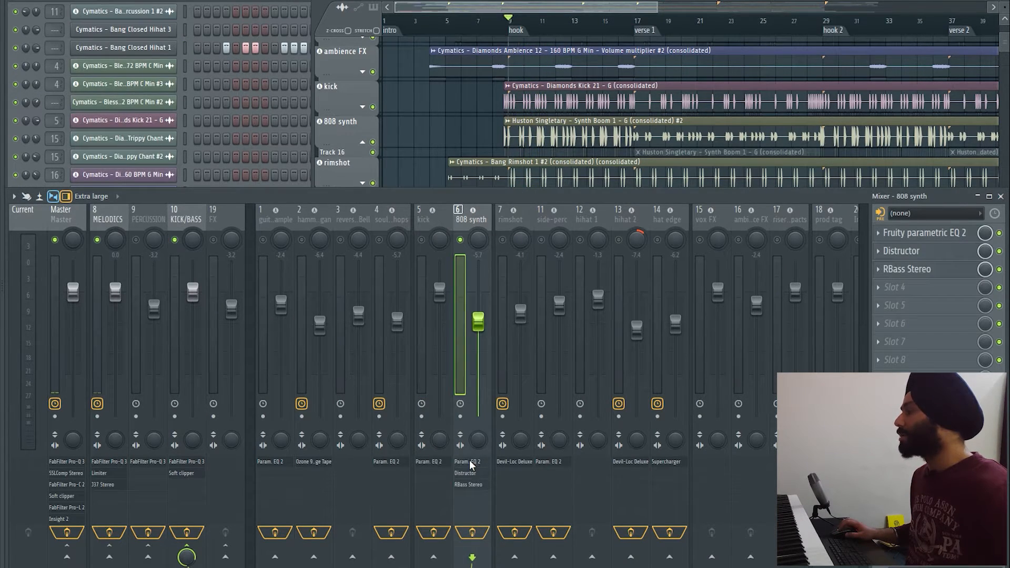
# - Open the 808 synth's Fruity Parametric EQ 2, review its bands during playback from the hook, and close it
pyautogui.click(471, 462)
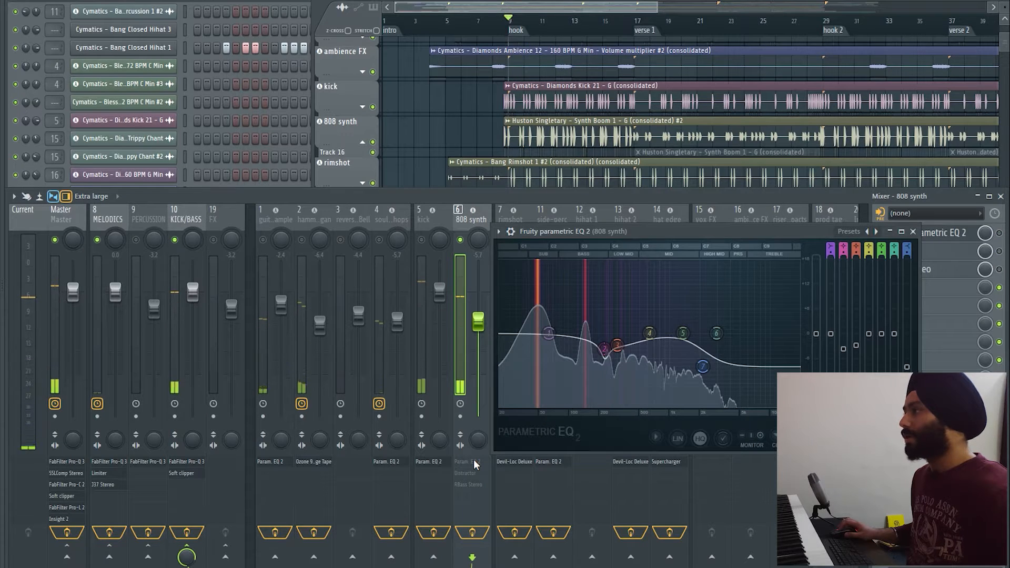
pyautogui.press('space')
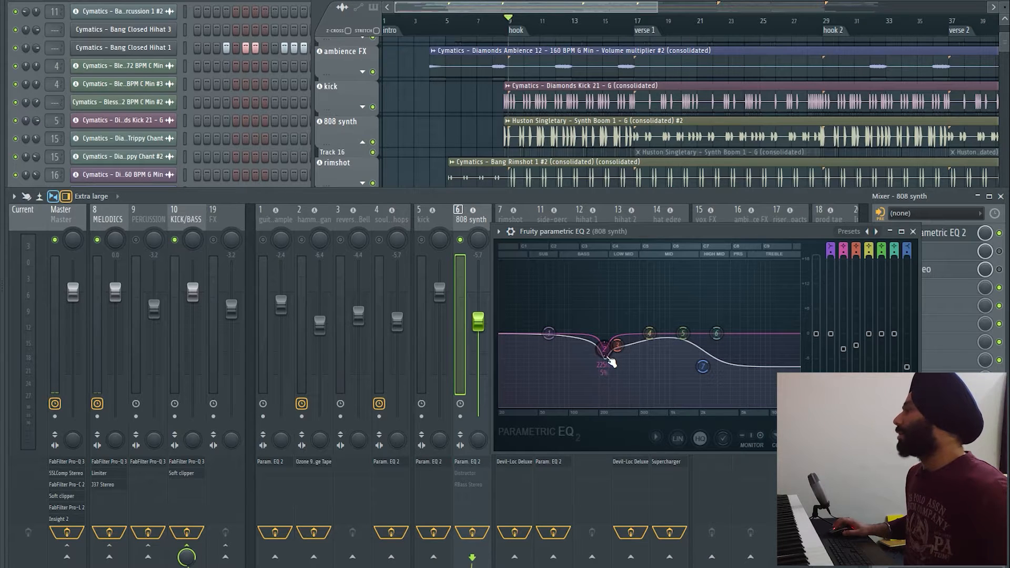
pyautogui.click(913, 232)
# - Open the 808 synth's Distructor, review its distortion types during playback while keeping Blood overdrive, and close it
pyautogui.click(469, 474)
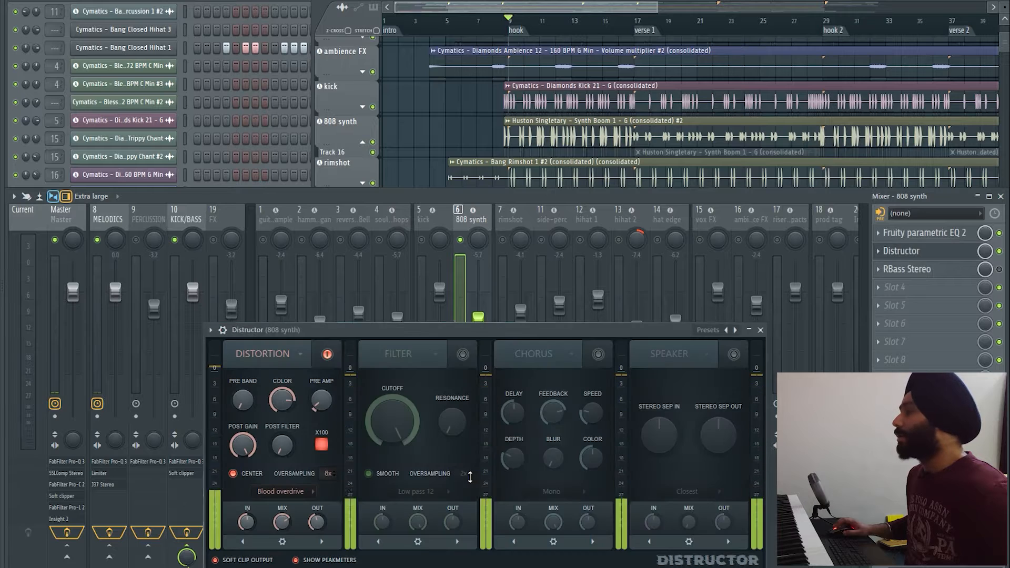
pyautogui.moveTo(501, 332); pyautogui.dragTo(523, 302)
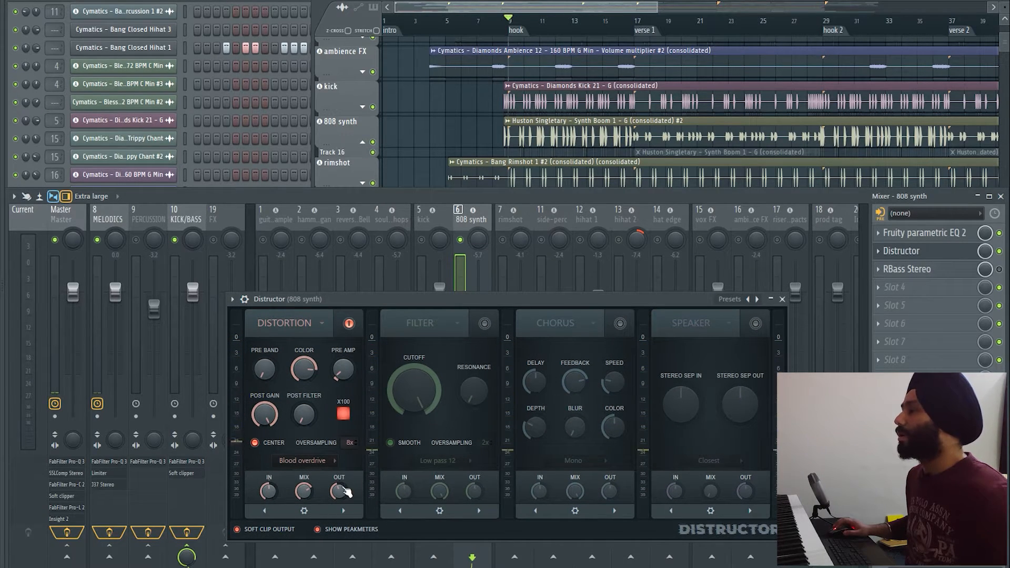
pyautogui.click(313, 462)
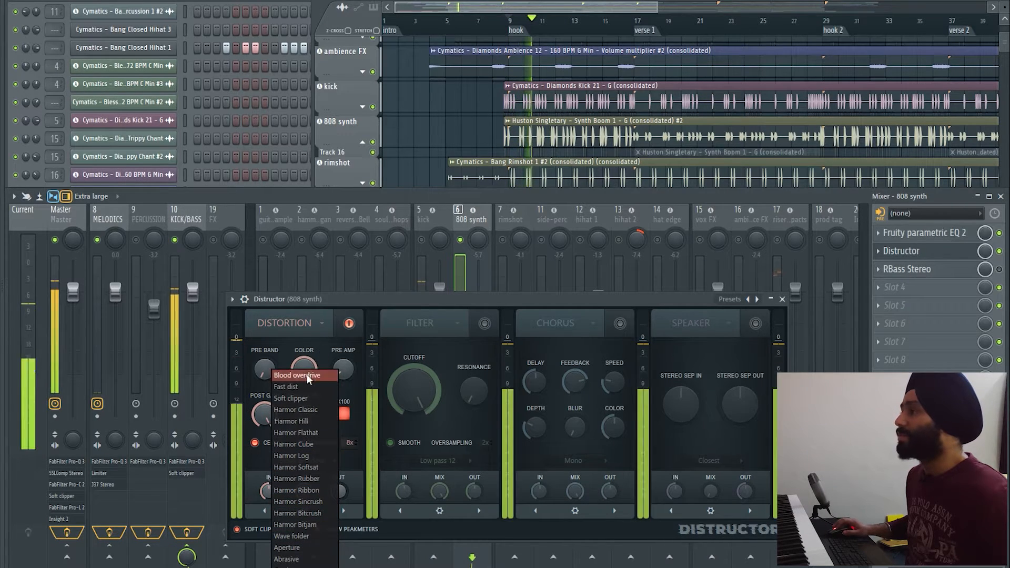
pyautogui.click(356, 305)
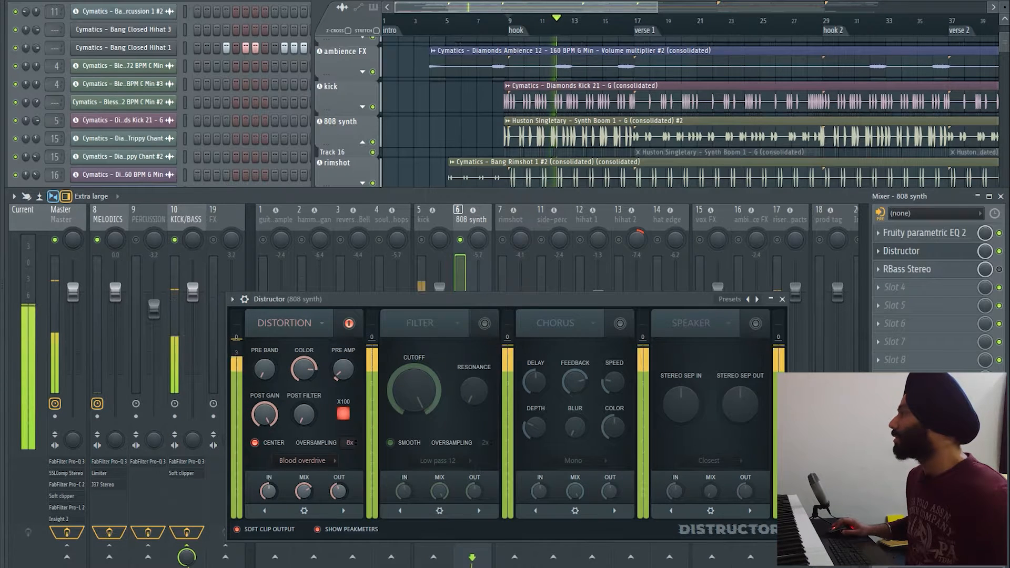
pyautogui.click(780, 301)
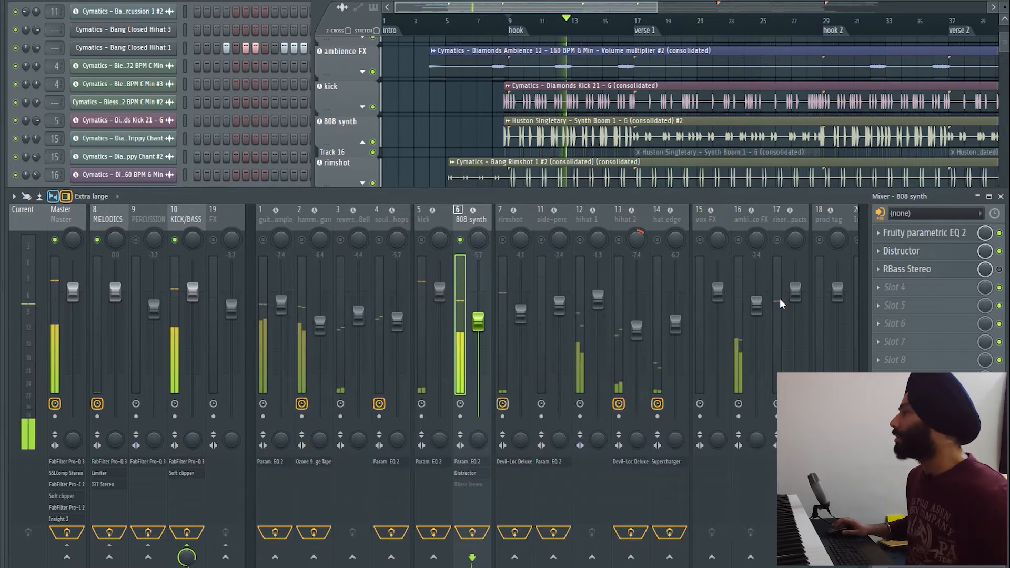
# - Examine RBass Stereo on the 808 synth and listen to the 808 together with the kick from the hook
pyautogui.click(467, 484)
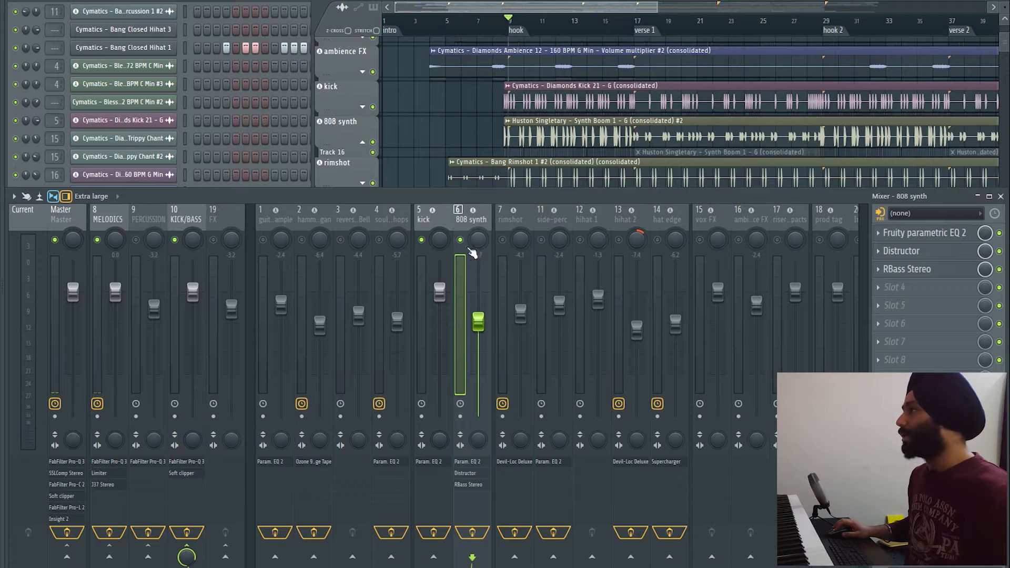
pyautogui.press('space')
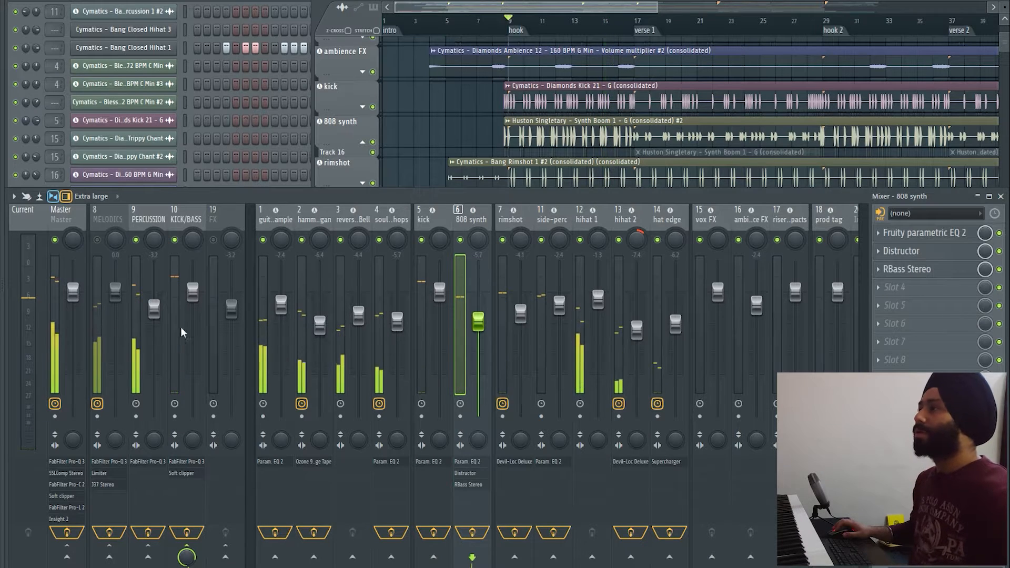
# - Open FabFilter Pro-Q 3 on the KICK/BASS bus and play from the hook with the MELODICS bus muted
pyautogui.click(184, 221)
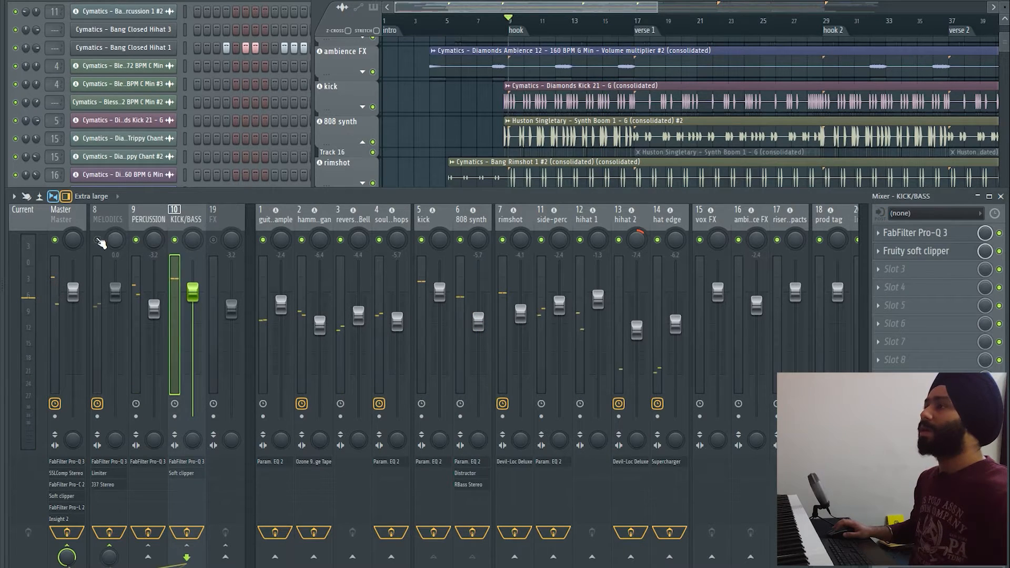
pyautogui.click(196, 463)
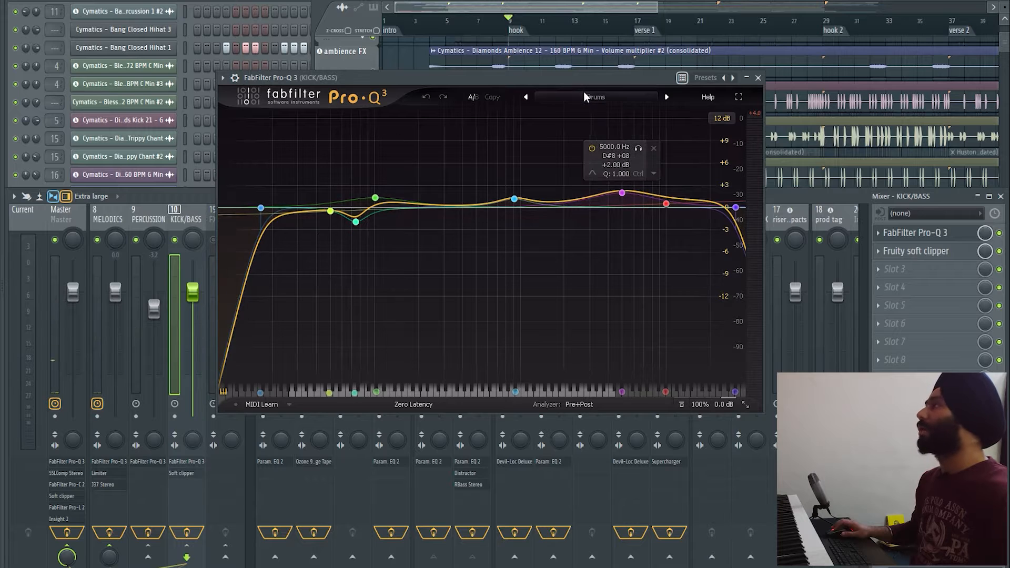
pyautogui.moveTo(514, 203)
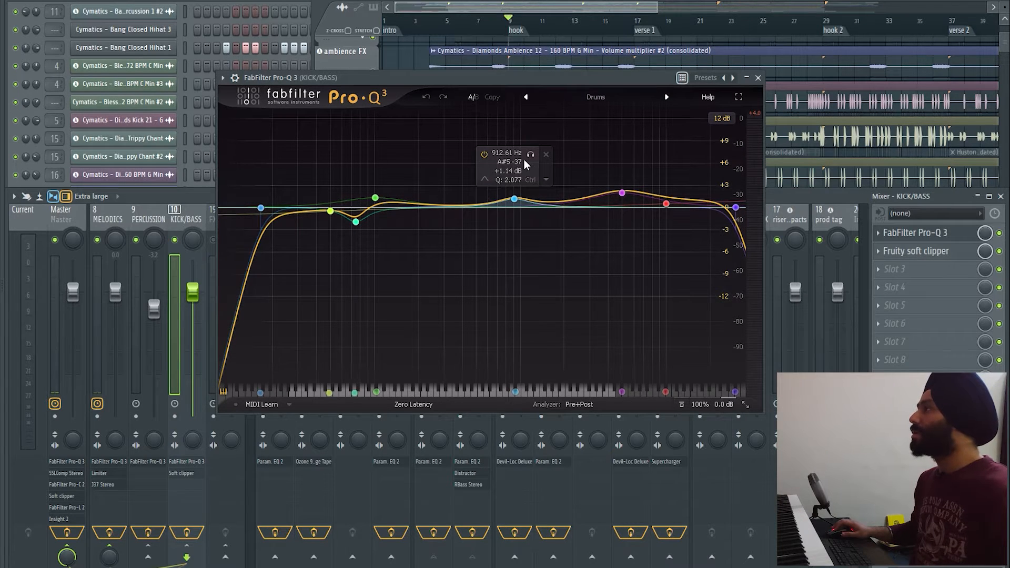
pyautogui.press('space')
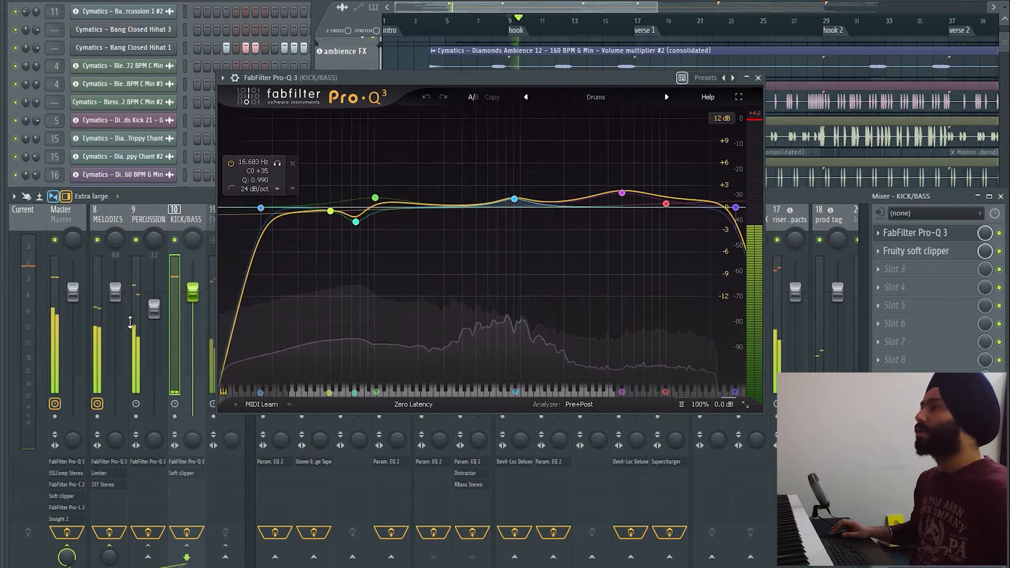
pyautogui.click(97, 240)
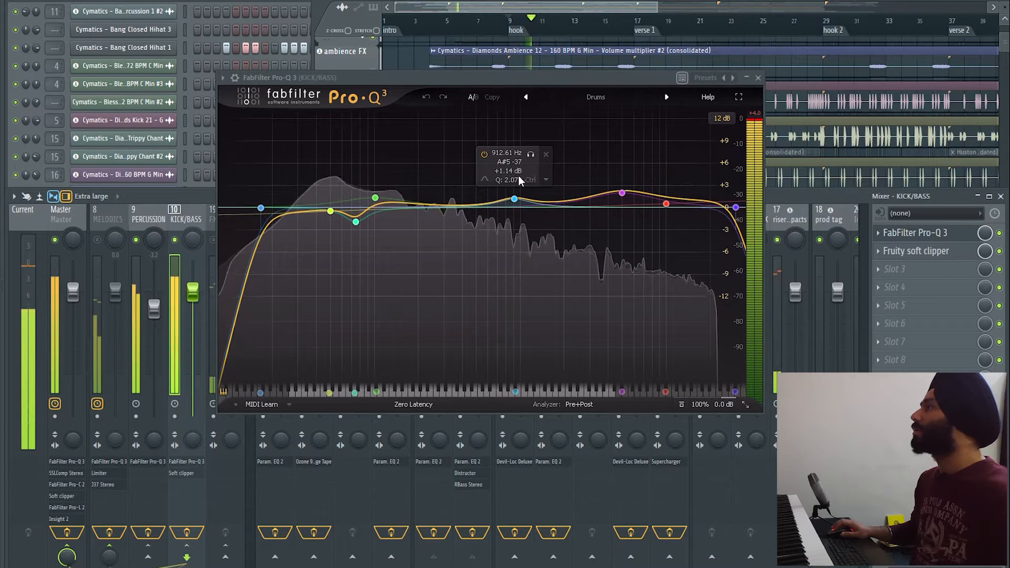
# - Audition the 912.61 Hz and 5000 Hz boosts of the KICK/BASS Pro-Q 3 in solo, close it, and stop playback
pyautogui.click(530, 156)
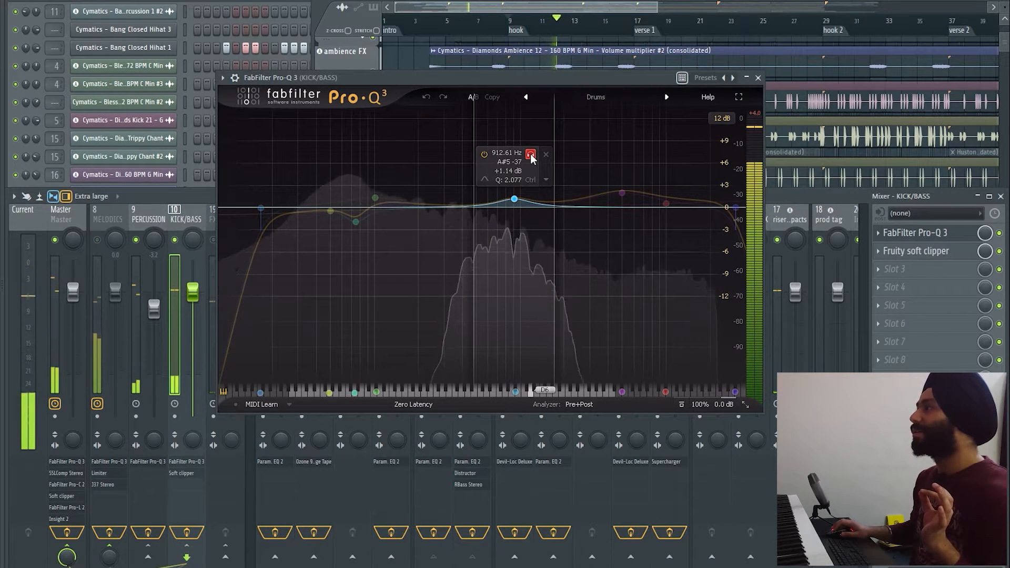
pyautogui.click(530, 155)
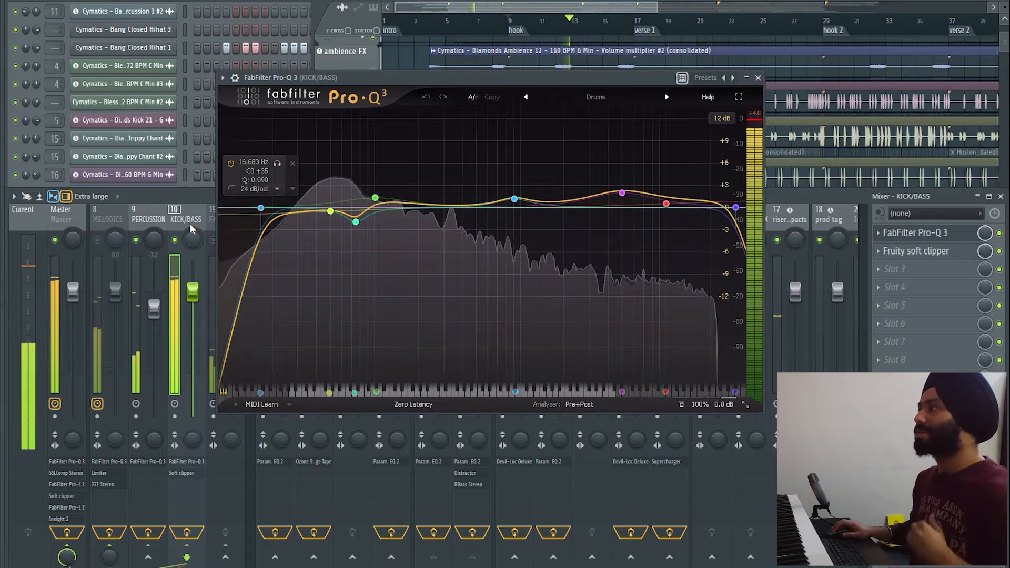
pyautogui.moveTo(622, 194)
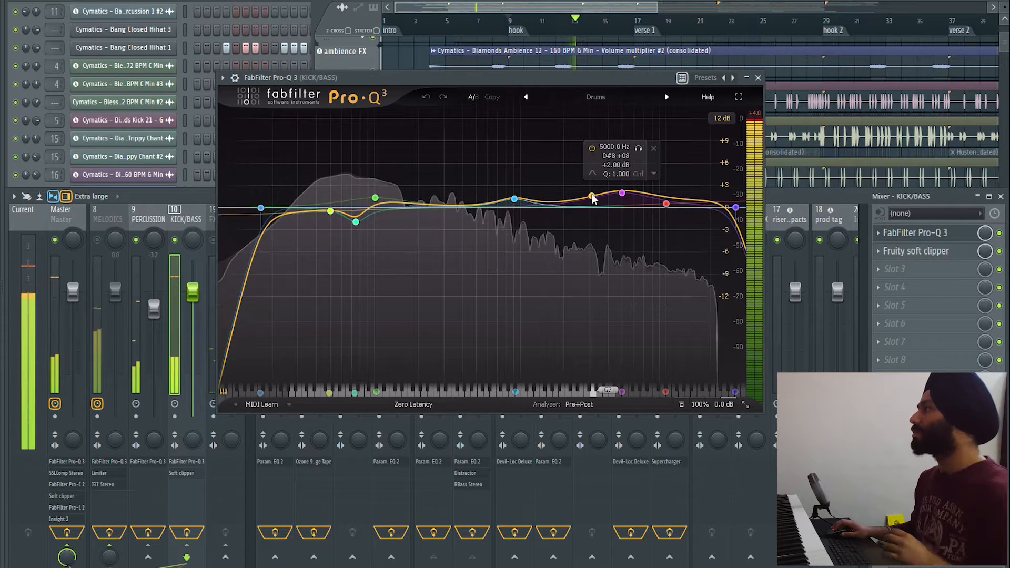
pyautogui.click(639, 152)
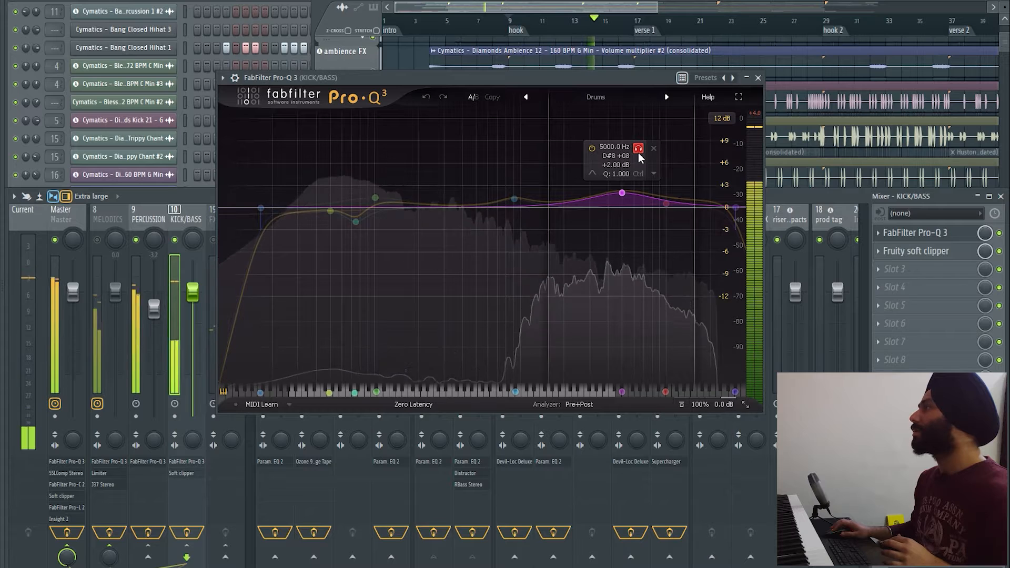
pyautogui.click(639, 151)
pyautogui.click(758, 77)
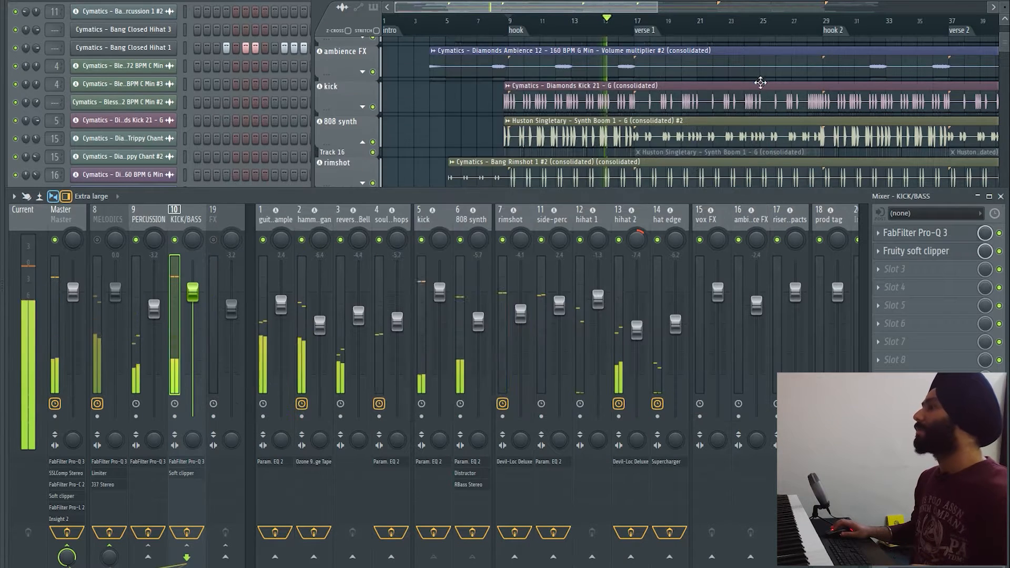
pyautogui.press('space')
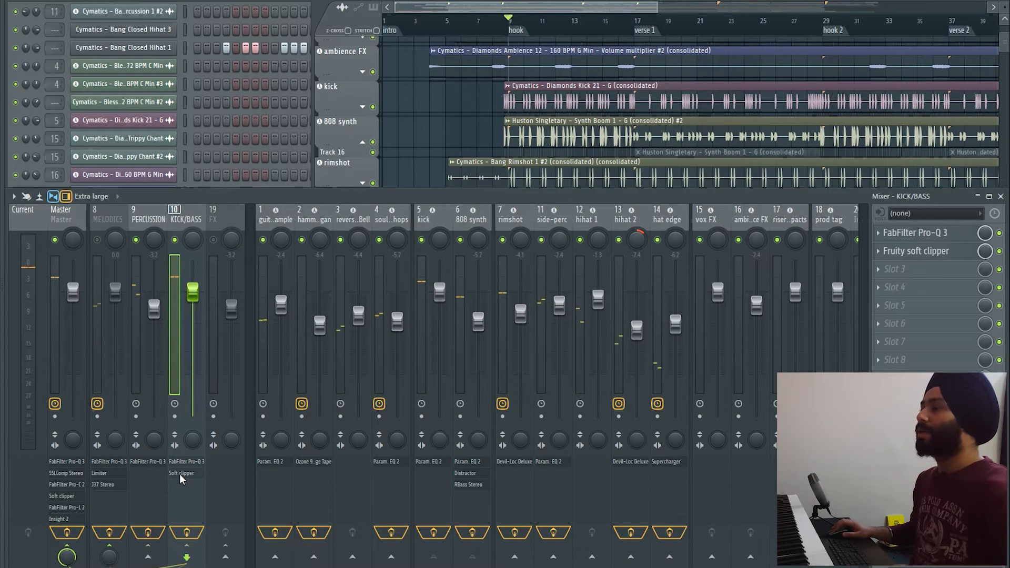
# - Open the Fruity soft clipper on the KICK/BASS bus, listen to it from the hook, and close it
pyautogui.click(179, 473)
pyautogui.press('space')
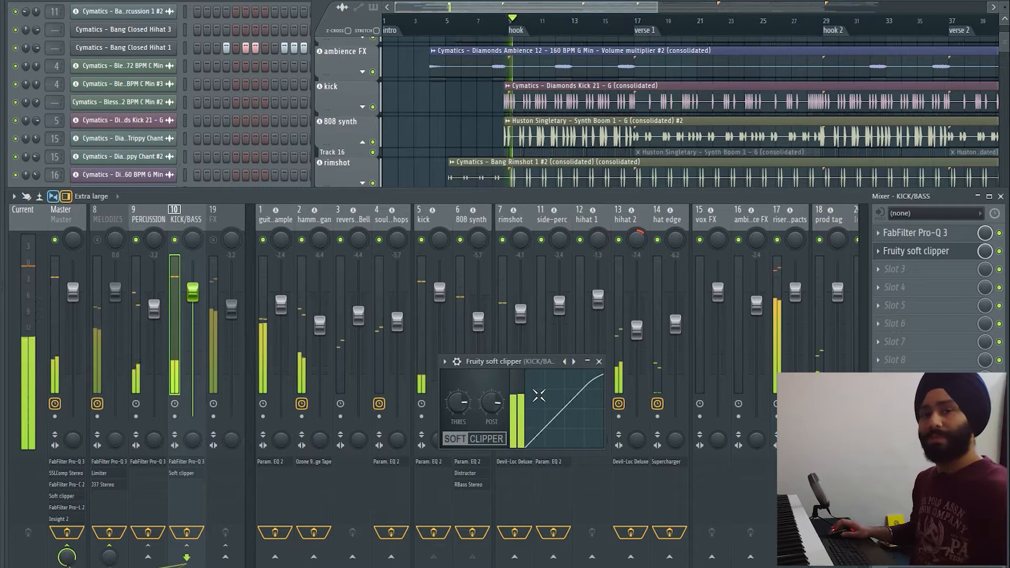
pyautogui.click(599, 361)
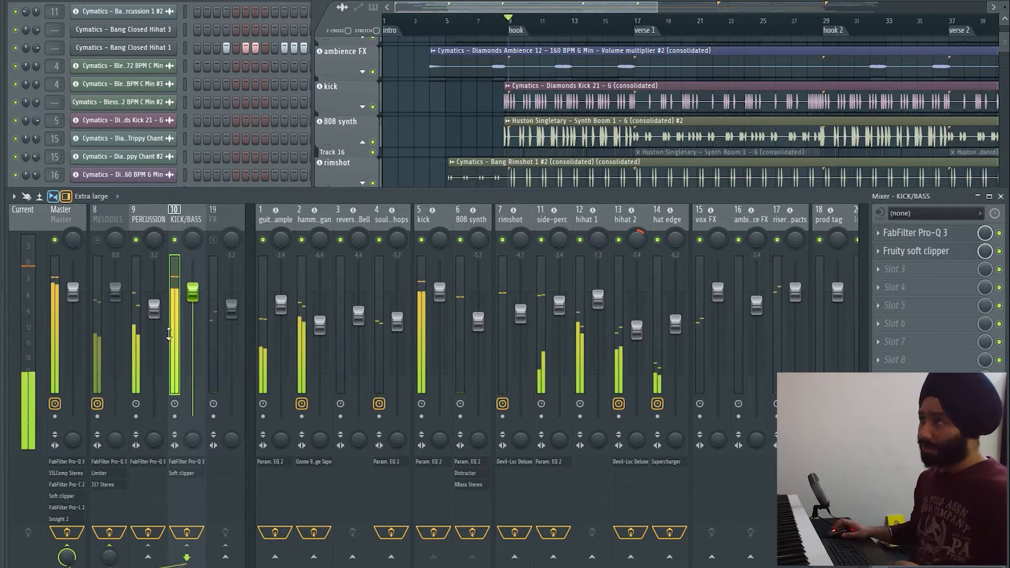
pyautogui.press('space')
# - Open FabFilter Pro-Q 3 on the Master, audition its 213.96 Hz cut in solo during playback, and close it
pyautogui.click(66, 216)
pyautogui.click(915, 233)
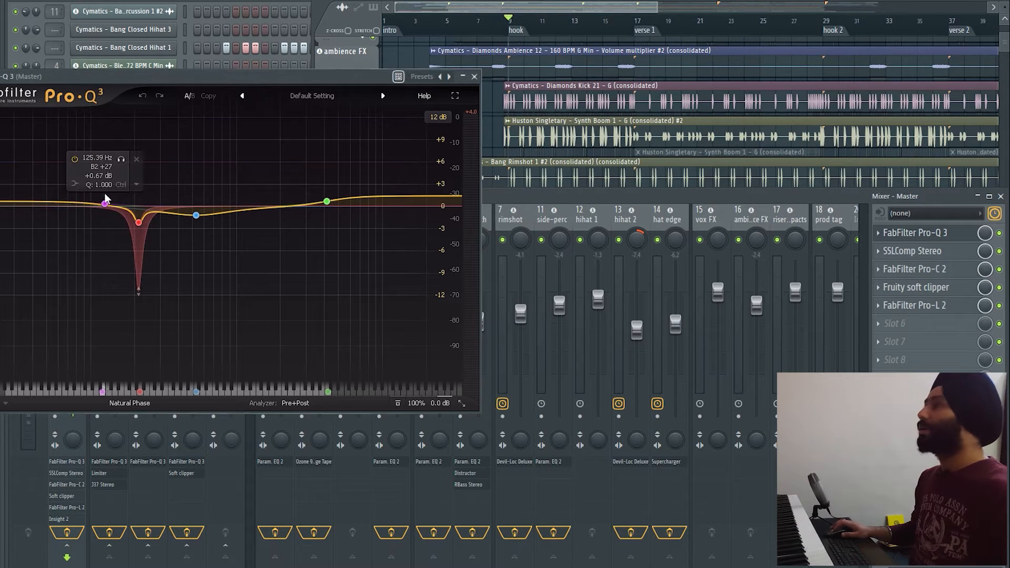
pyautogui.moveTo(213, 92); pyautogui.dragTo(355, 103)
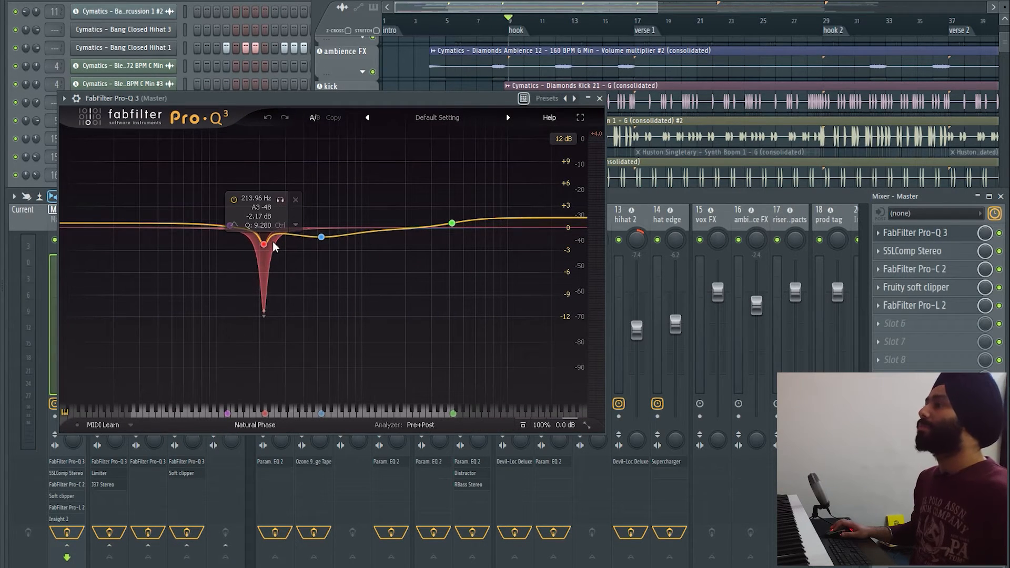
pyautogui.press('space')
pyautogui.click(280, 200)
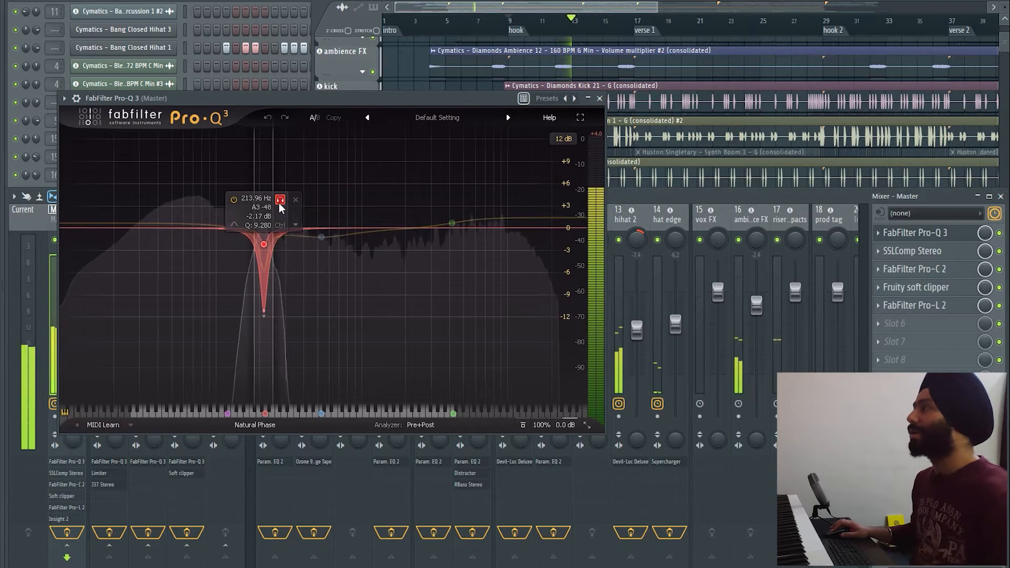
pyautogui.click(279, 208)
pyautogui.click(599, 98)
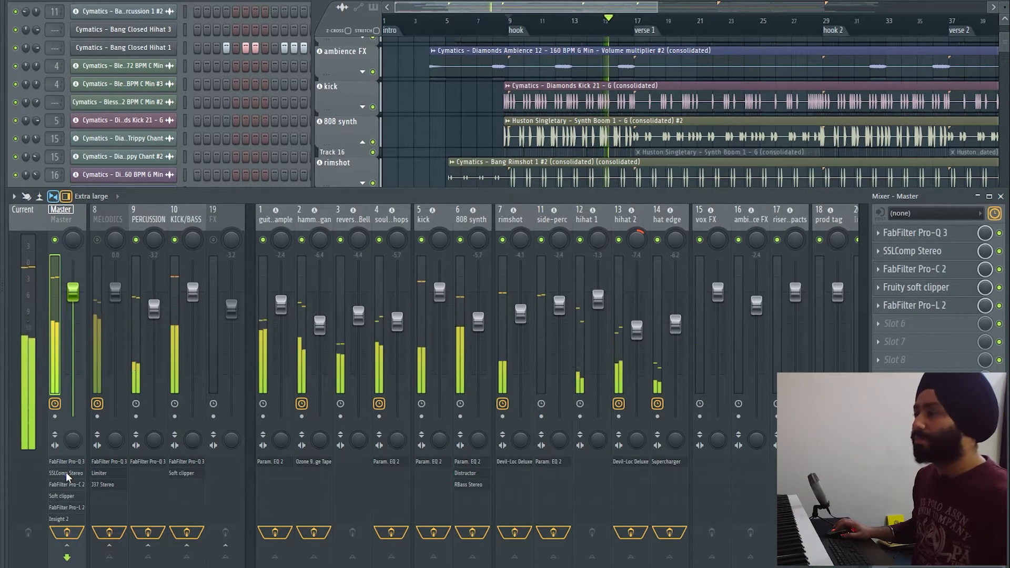
# - Open SSLComp Stereo and FabFilter Pro-C 2 on the Master during playback, close both, and stop playback
pyautogui.click(919, 252)
pyautogui.moveTo(337, 232); pyautogui.dragTo(365, 166)
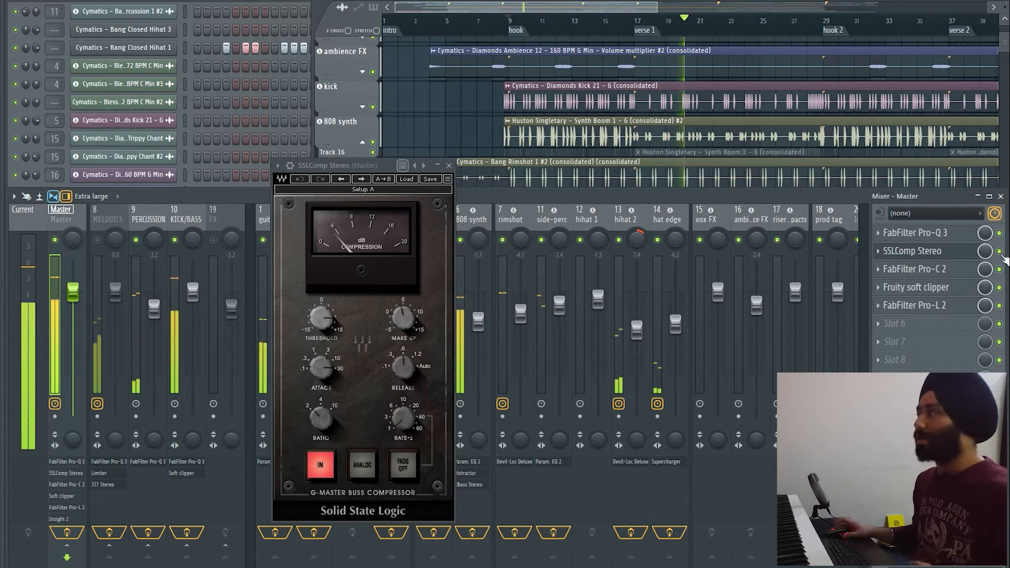
pyautogui.click(937, 276)
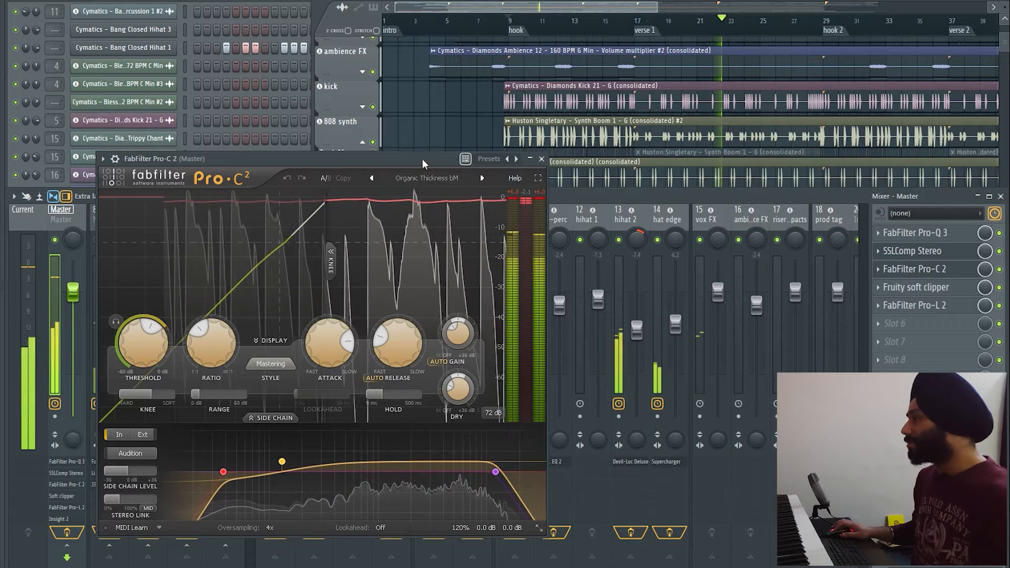
pyautogui.moveTo(422, 159); pyautogui.dragTo(501, 177)
pyautogui.click(608, 177)
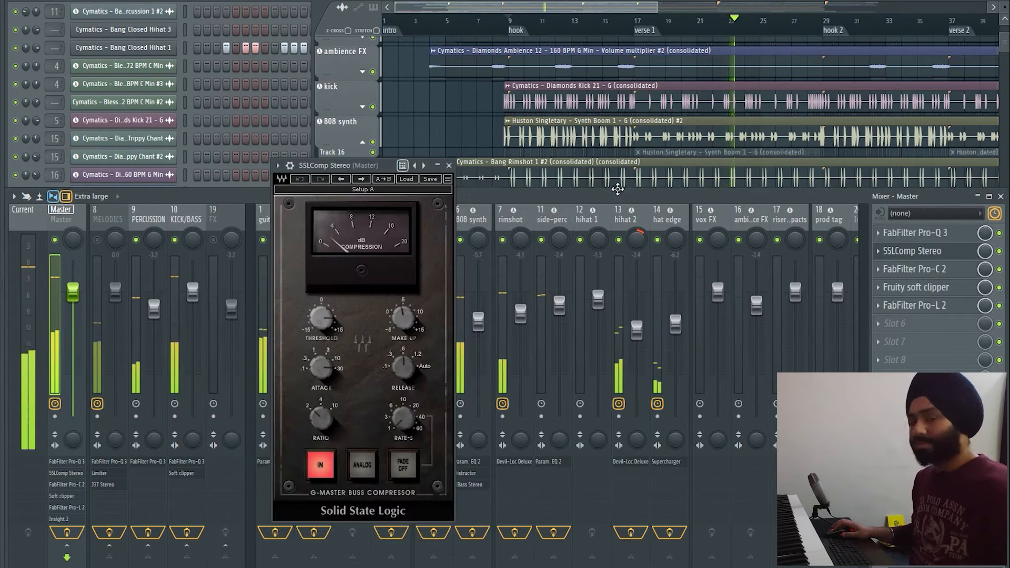
pyautogui.click(449, 166)
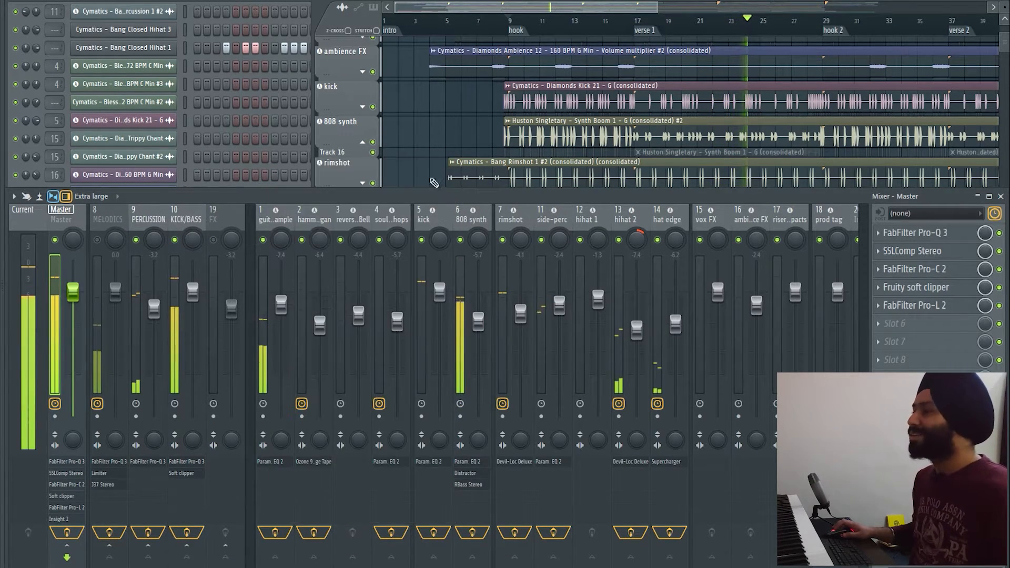
pyautogui.press('space')
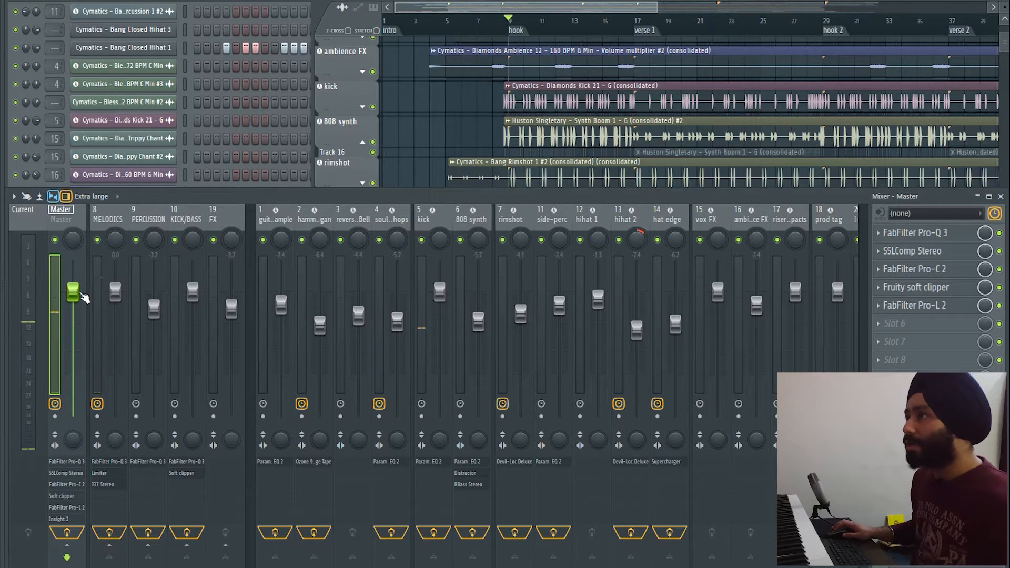
# - Select the MELODICS, kick, 808 synth and KICK/BASS mixer tracks to examine their effects and routing
pyautogui.click(109, 224)
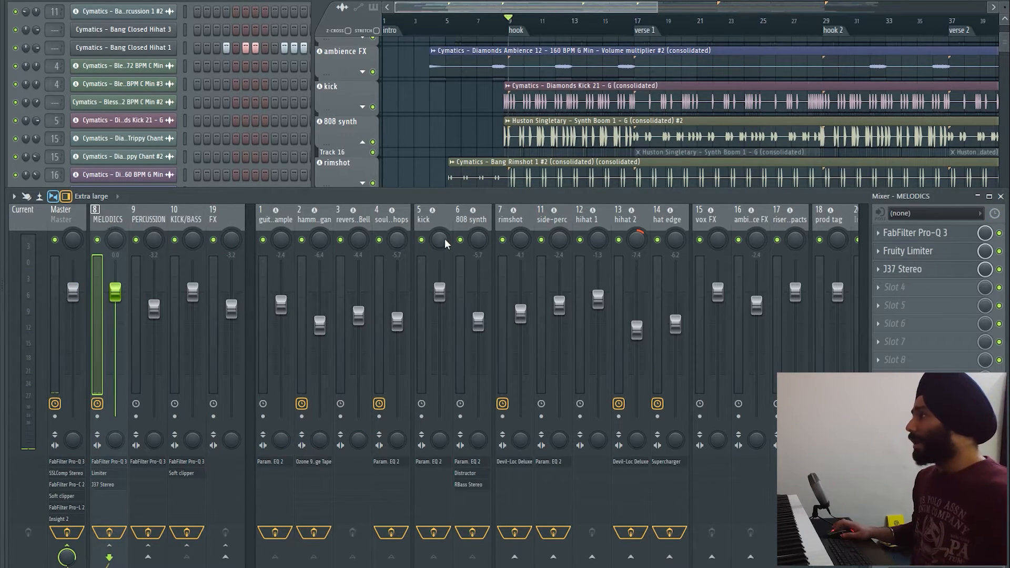
pyautogui.click(425, 226)
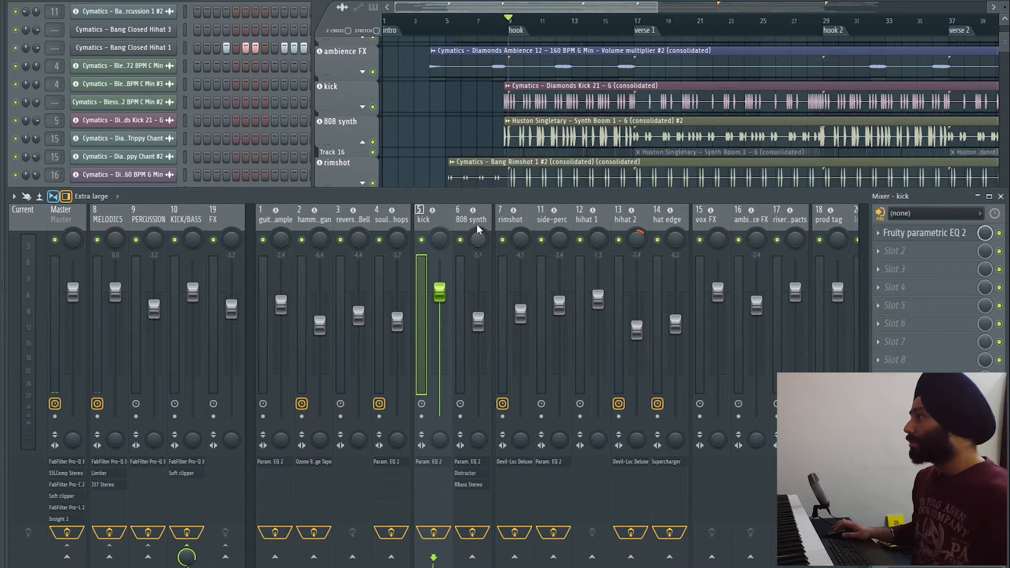
pyautogui.click(472, 219)
pyautogui.click(448, 214)
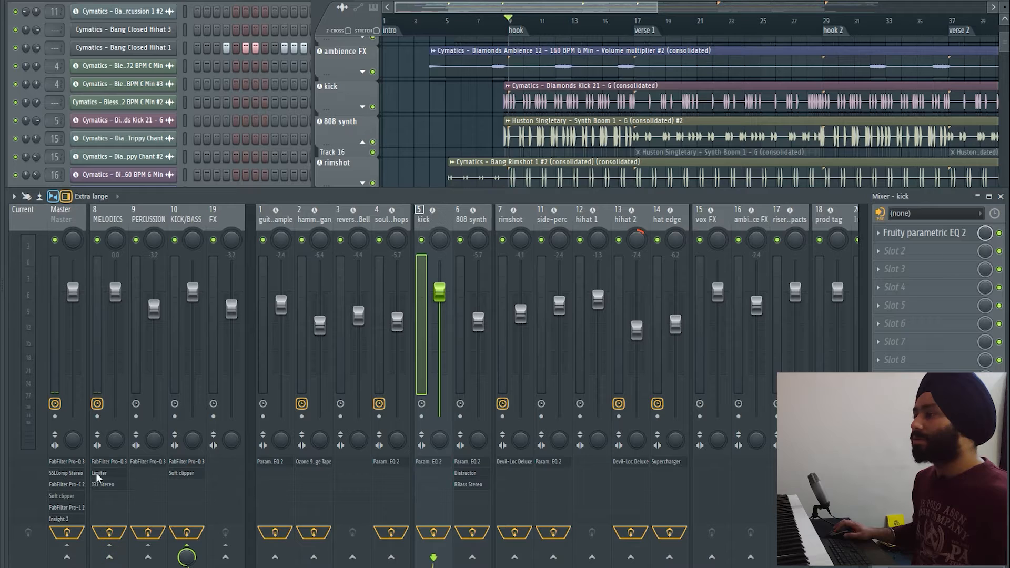
pyautogui.click(107, 224)
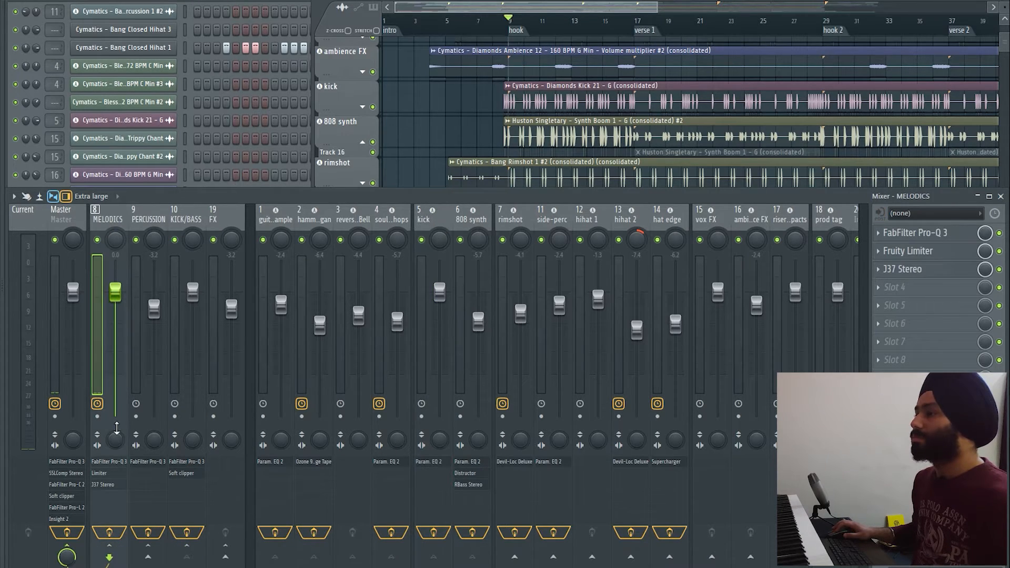
pyautogui.click(188, 220)
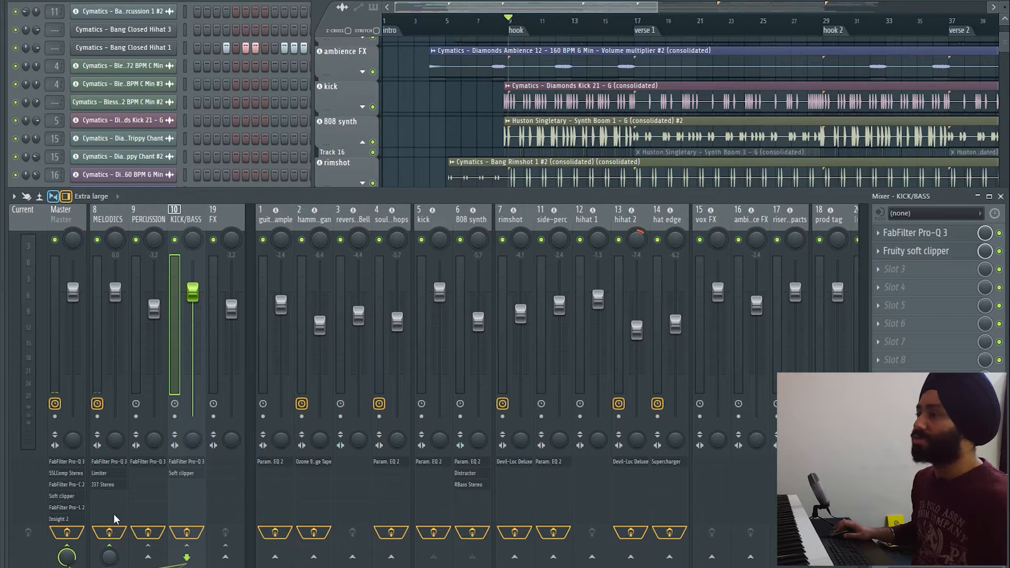
# - Open the Fruity Limiter on the MELODICS bus, watch its sidechain compression while playing from the hook, and close it
pyautogui.click(103, 476)
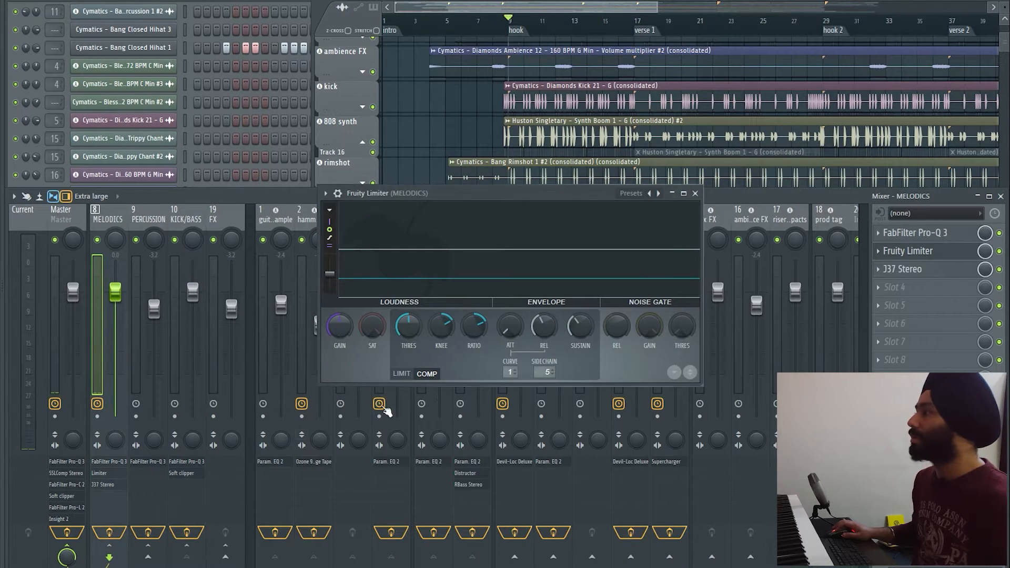
pyautogui.press('space')
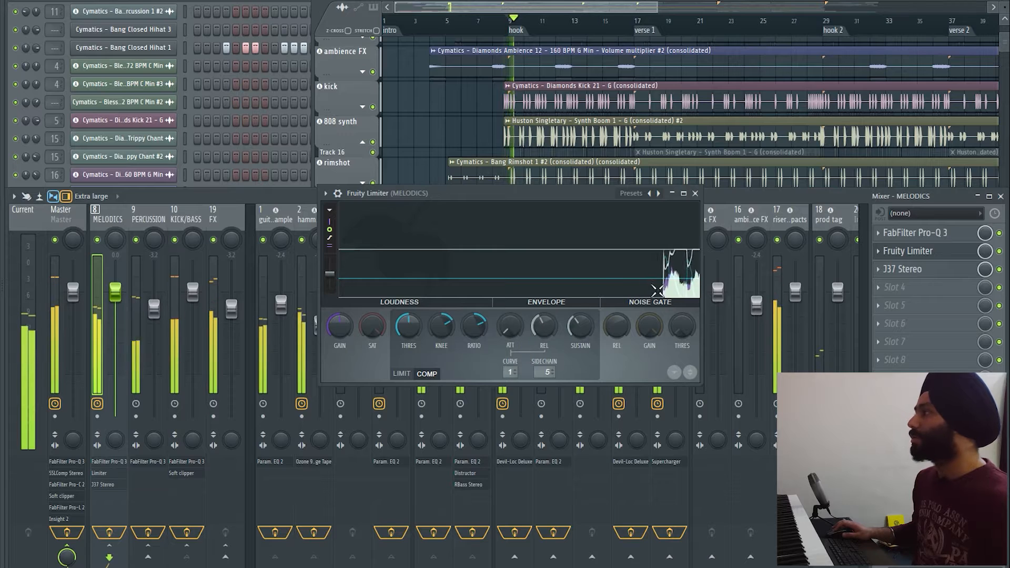
pyautogui.press('space')
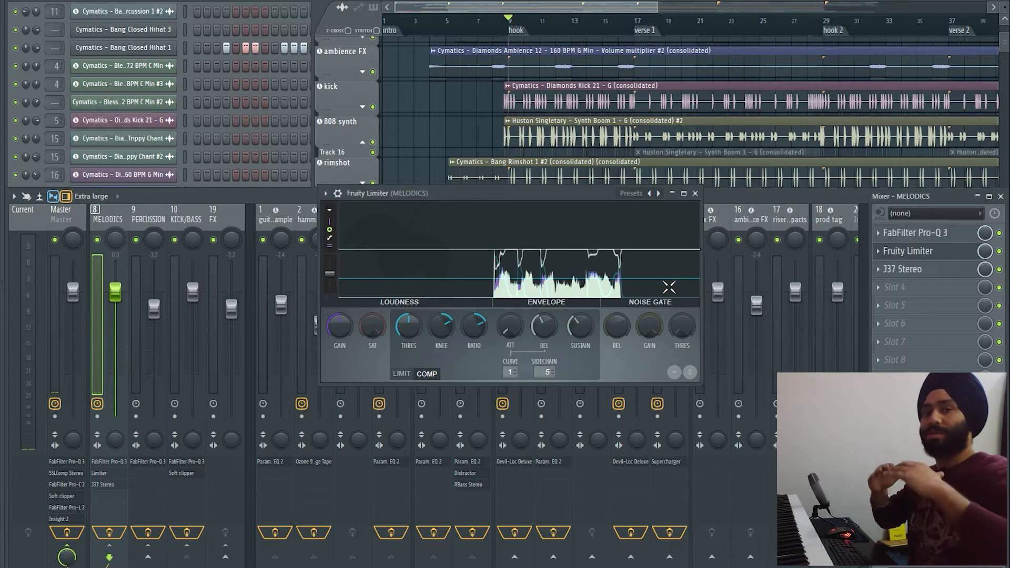
pyautogui.click(695, 194)
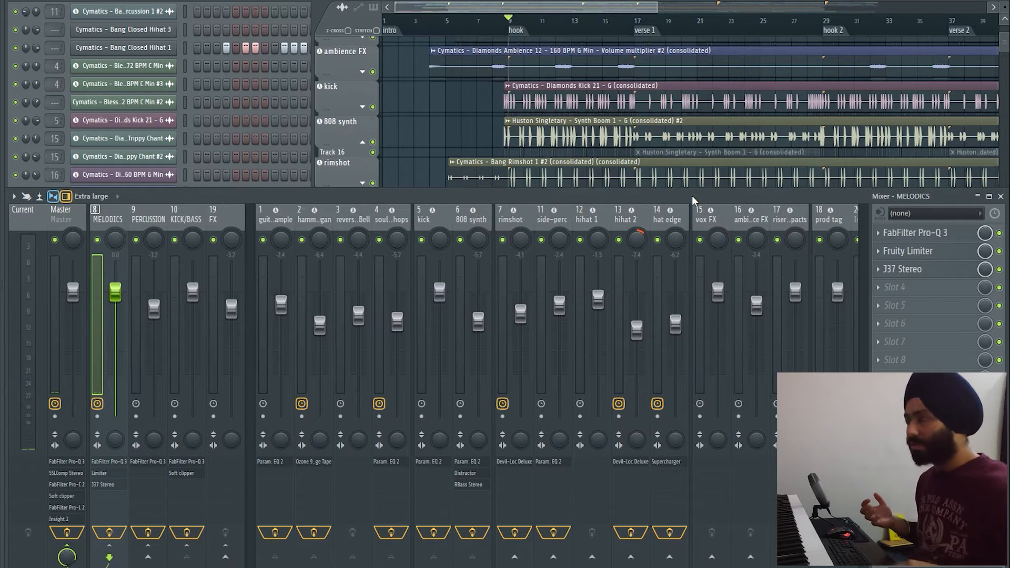
# - Listen to the full mix from the hook, and inspect and close the Fruity soft clipper on the Master
pyautogui.press('space')
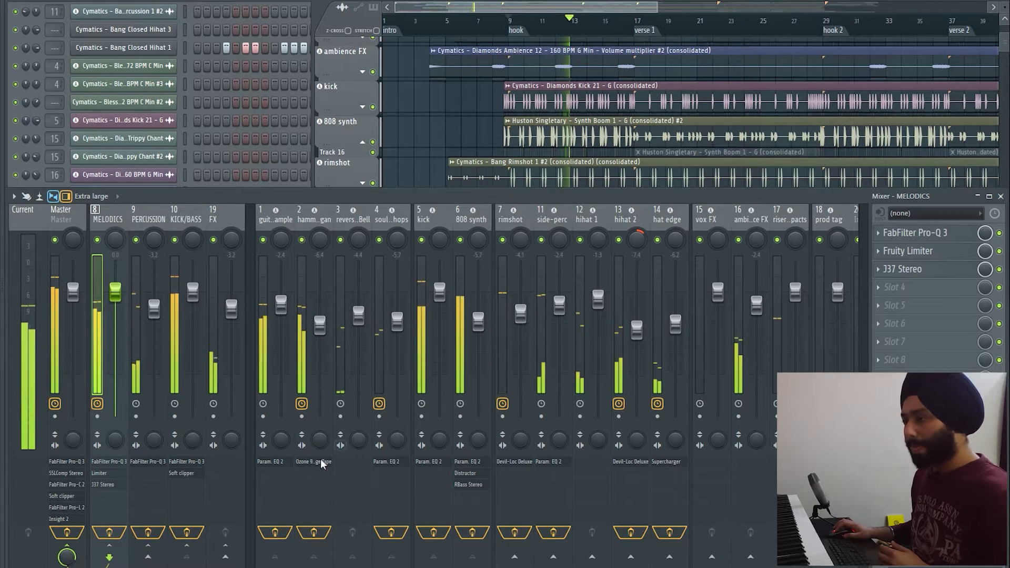
pyautogui.press('space')
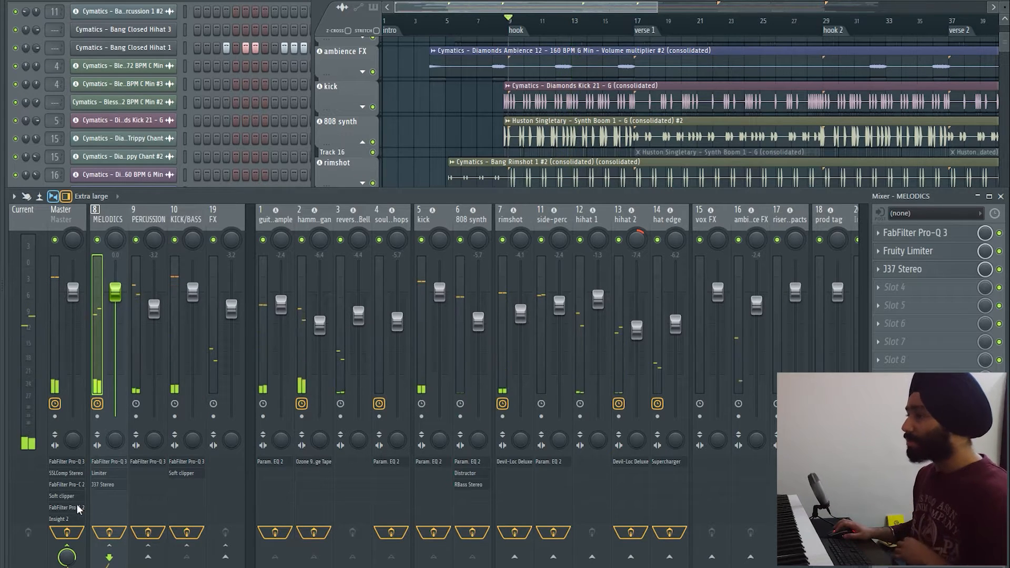
pyautogui.click(68, 496)
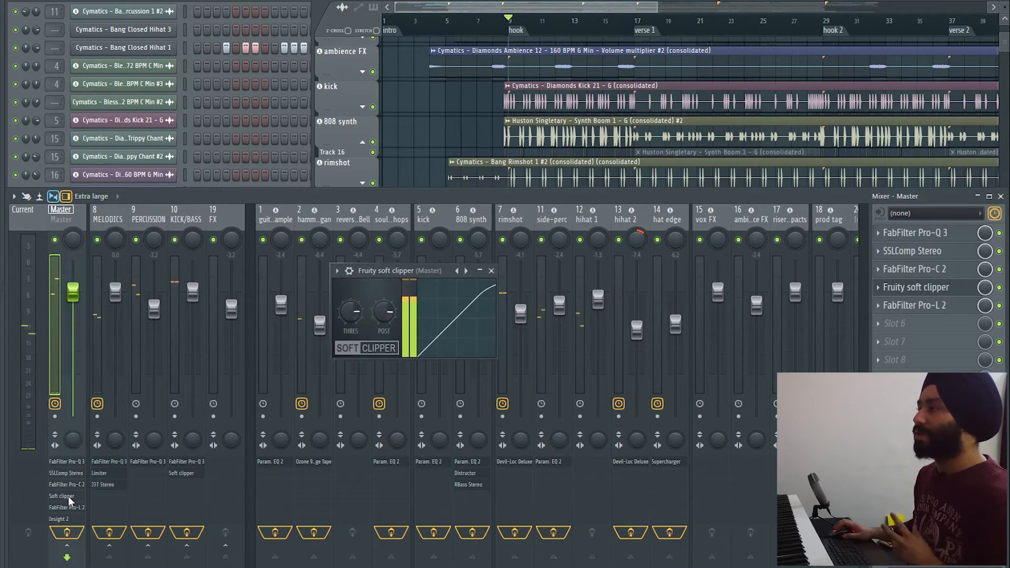
pyautogui.click(491, 271)
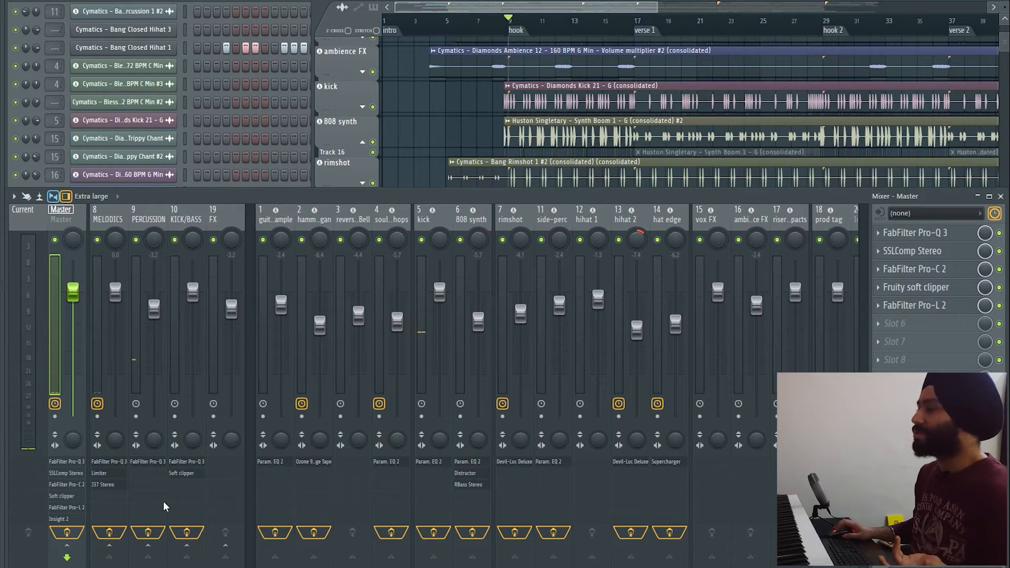
# - Open FabFilter Pro-L 2 on the Master, watch its limiting while playing from the hook, and close it
pyautogui.click(69, 509)
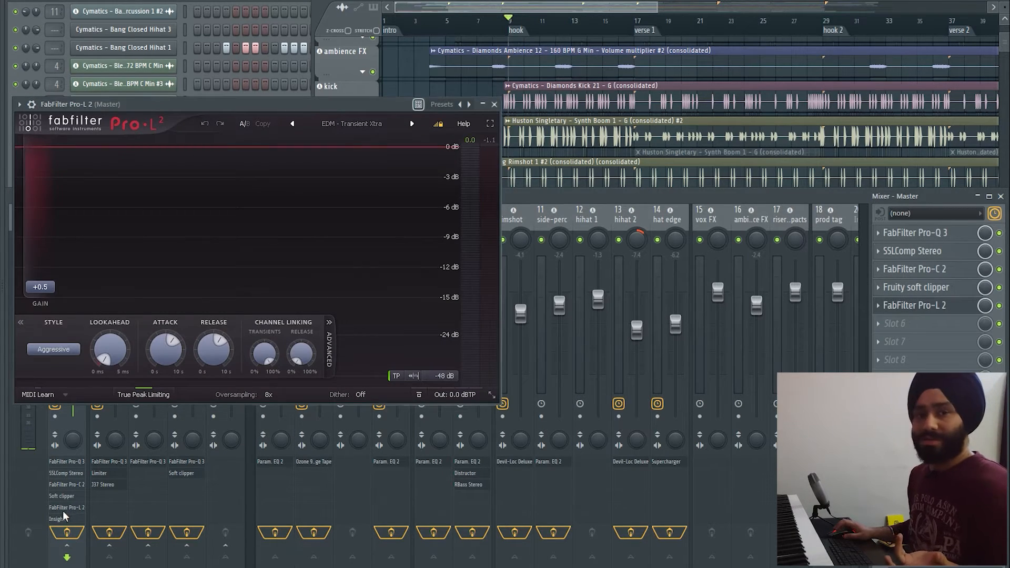
pyautogui.moveTo(252, 111); pyautogui.dragTo(422, 136)
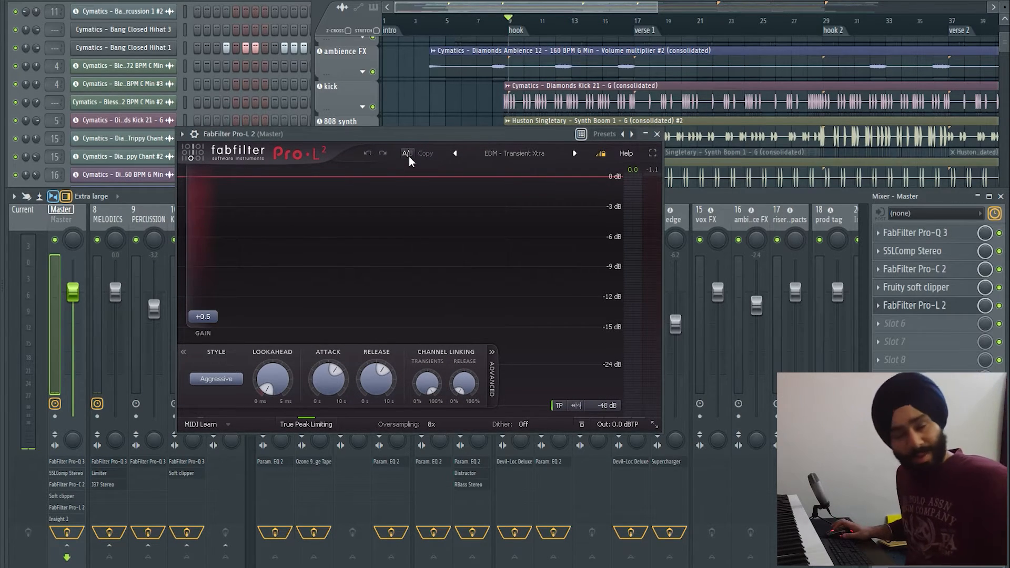
pyautogui.moveTo(426, 141); pyautogui.dragTo(484, 210)
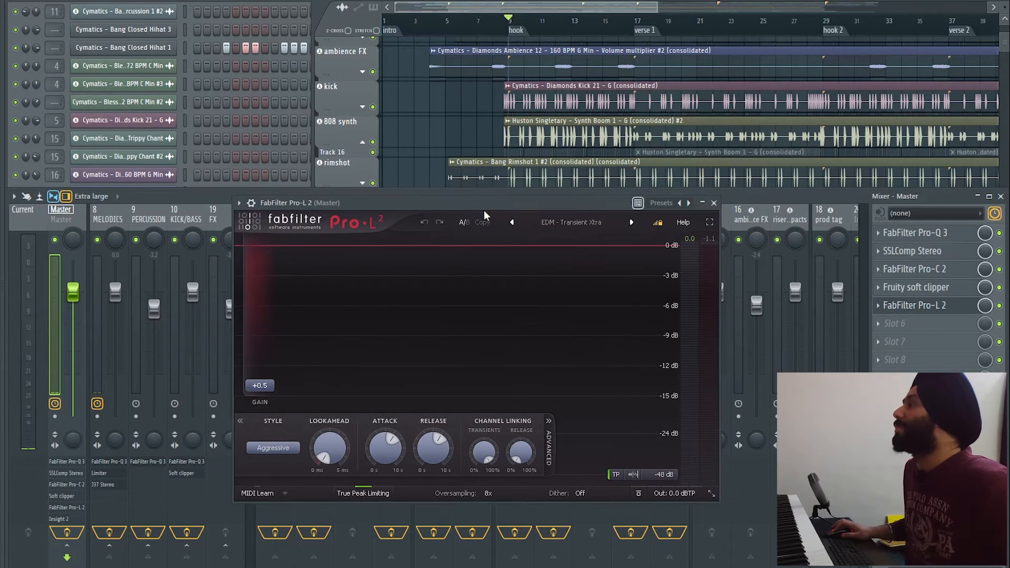
pyautogui.press('space')
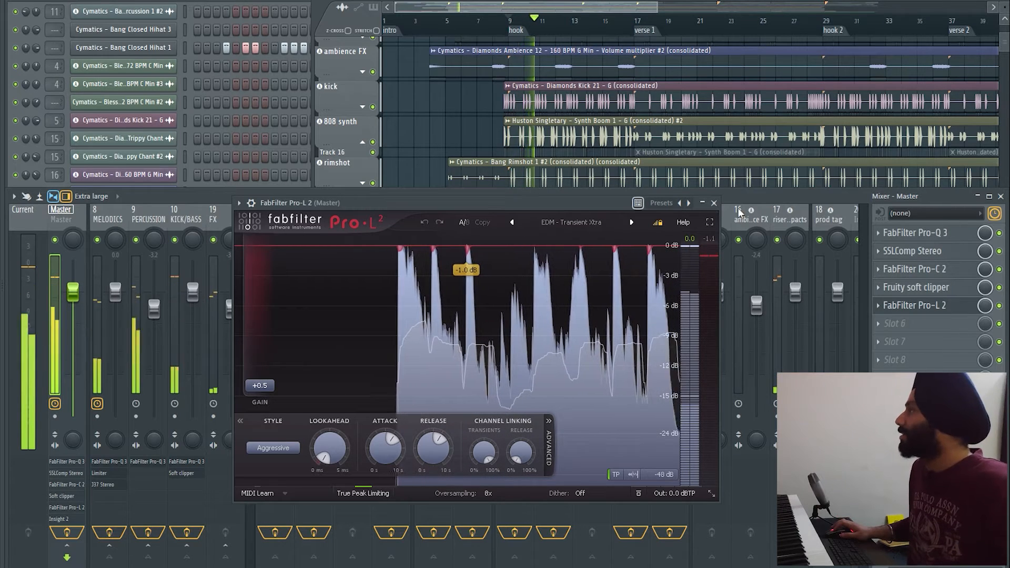
pyautogui.click(714, 203)
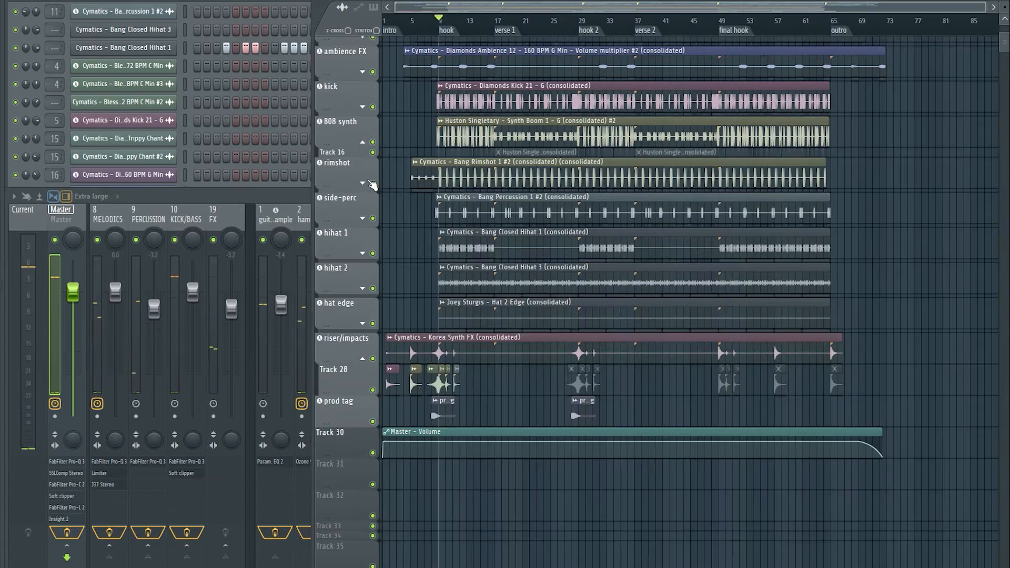
# - Play the arrangement from the start of the intro and stop playback
pyautogui.scroll(3, 410, 120)
pyautogui.scroll(3, 609, 112)
pyautogui.scroll(2, 452, 148)
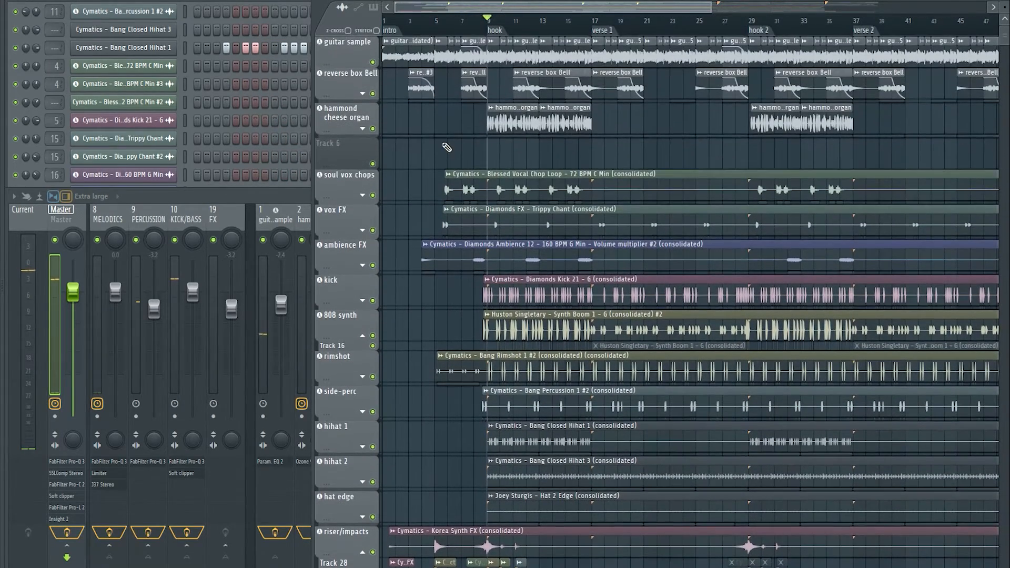
pyautogui.click(392, 29)
pyautogui.press('space')
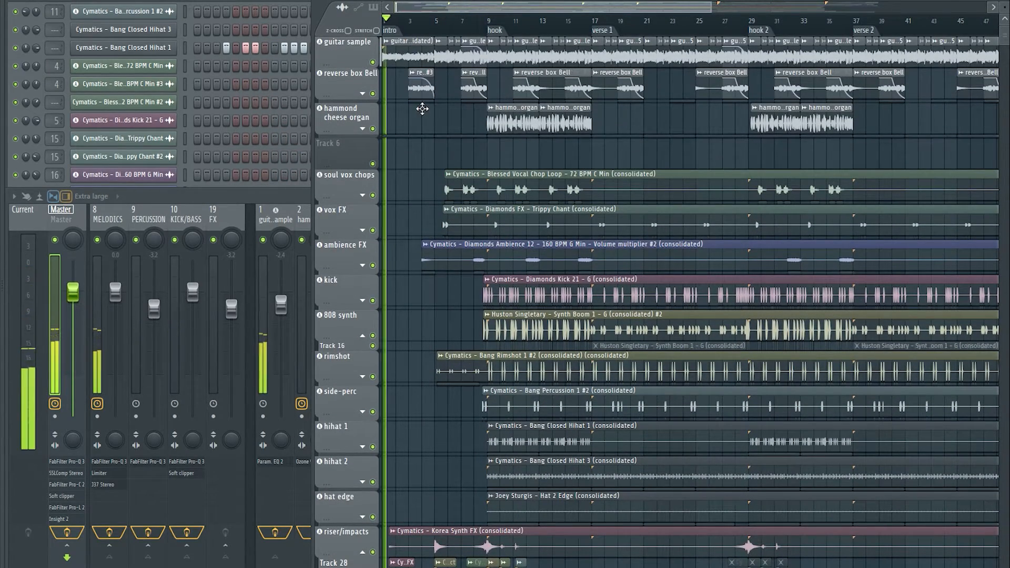
pyautogui.scroll(3, 421, 106)
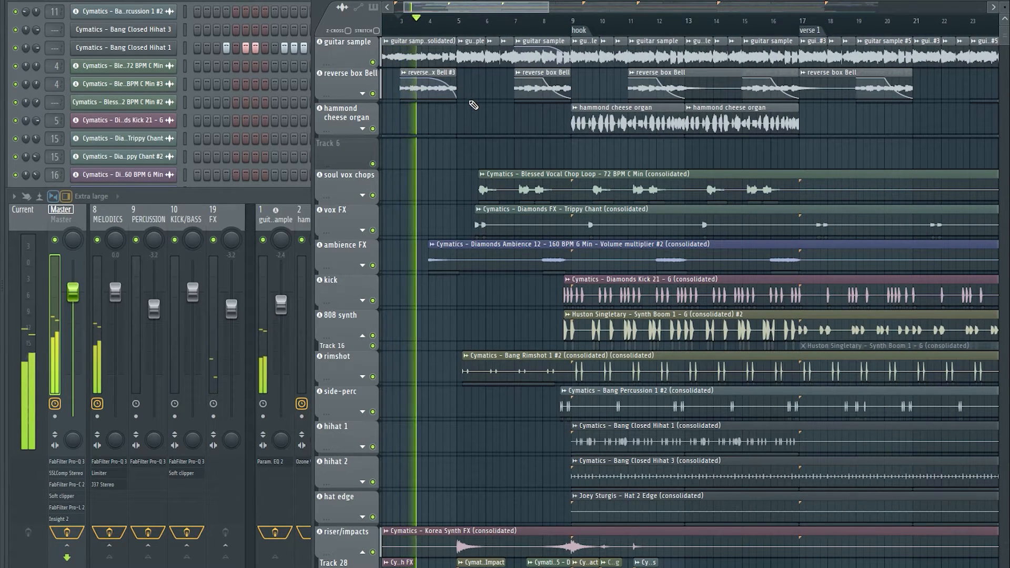
pyautogui.press('space')
# - Open and close the ambience FX clip's channel settings, and listen to the intro from bar 3
pyautogui.doubleClick(470, 271)
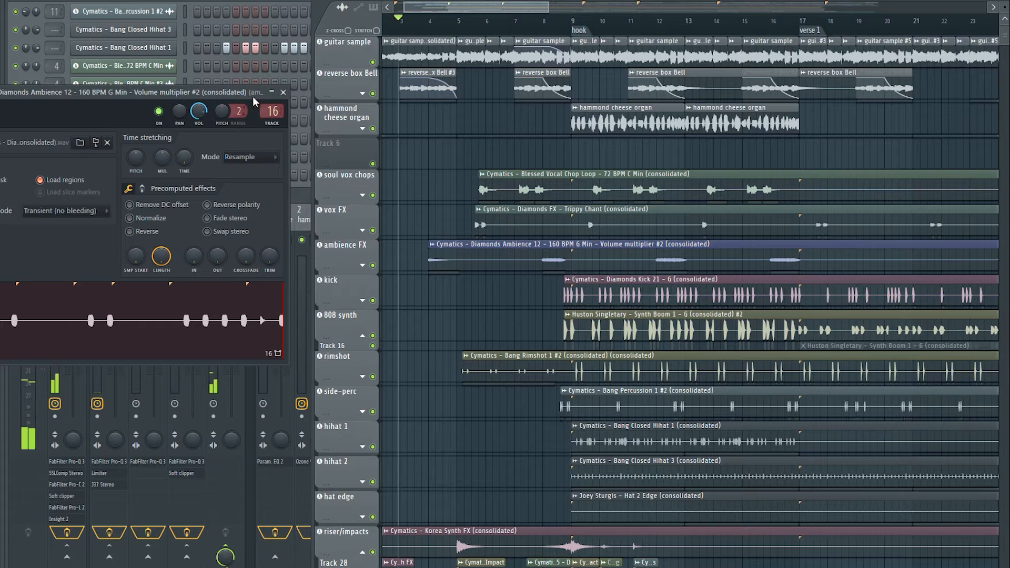
pyautogui.click(284, 93)
pyautogui.press('space')
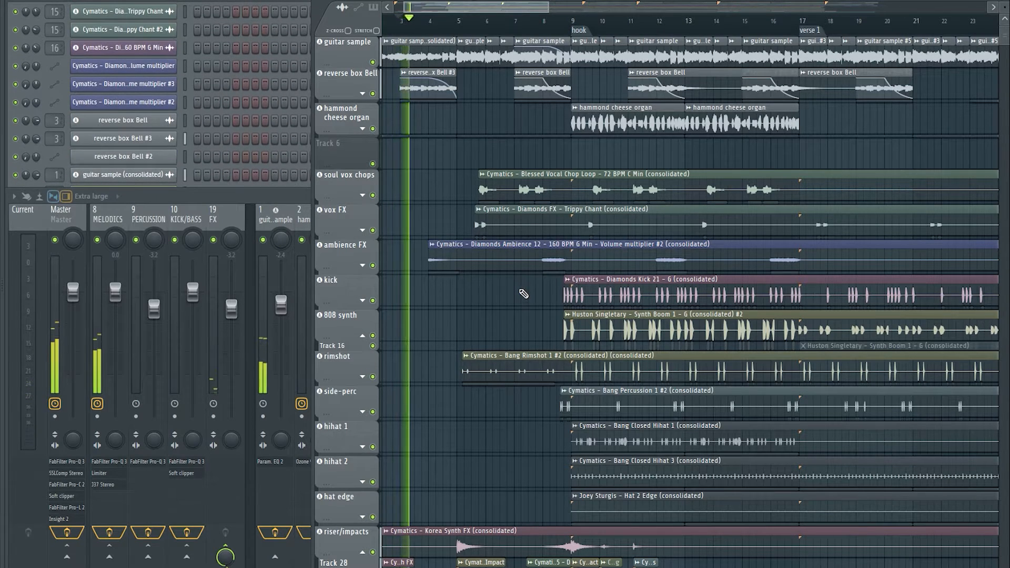
pyautogui.press('space')
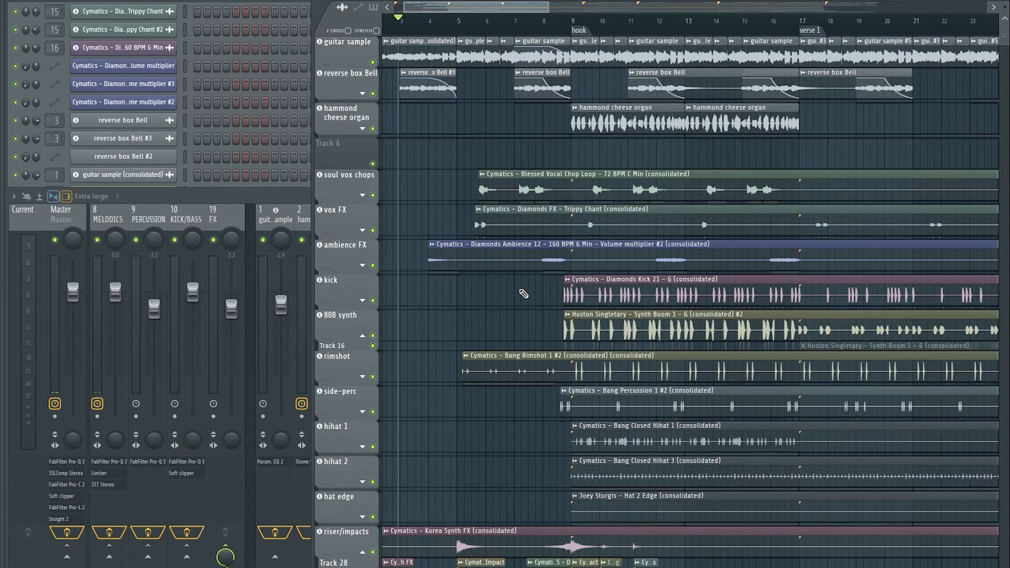
# - Open the producer tag clip's channel settings on the prod tag track and close them
pyautogui.press('space')
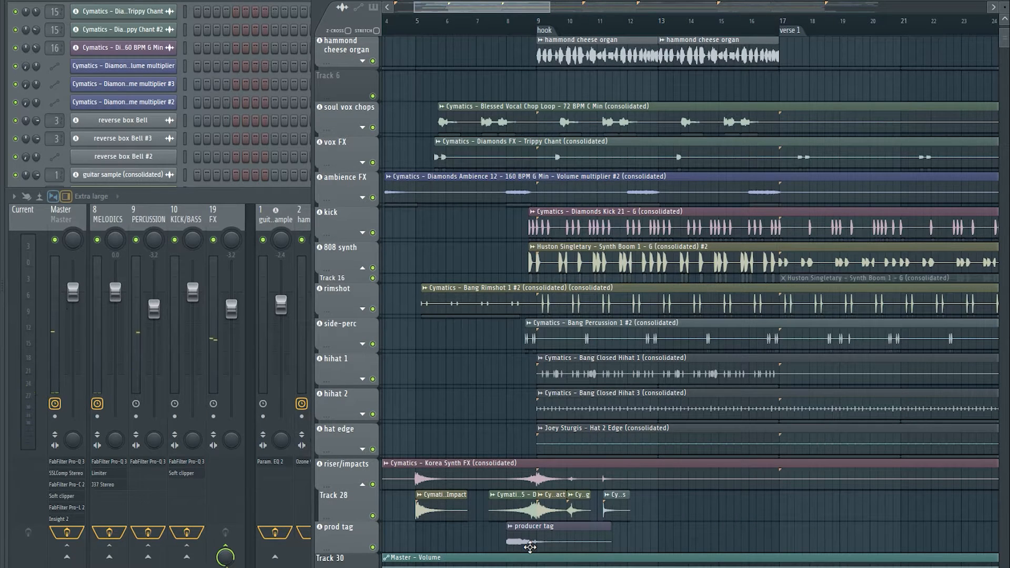
pyautogui.doubleClick(529, 547)
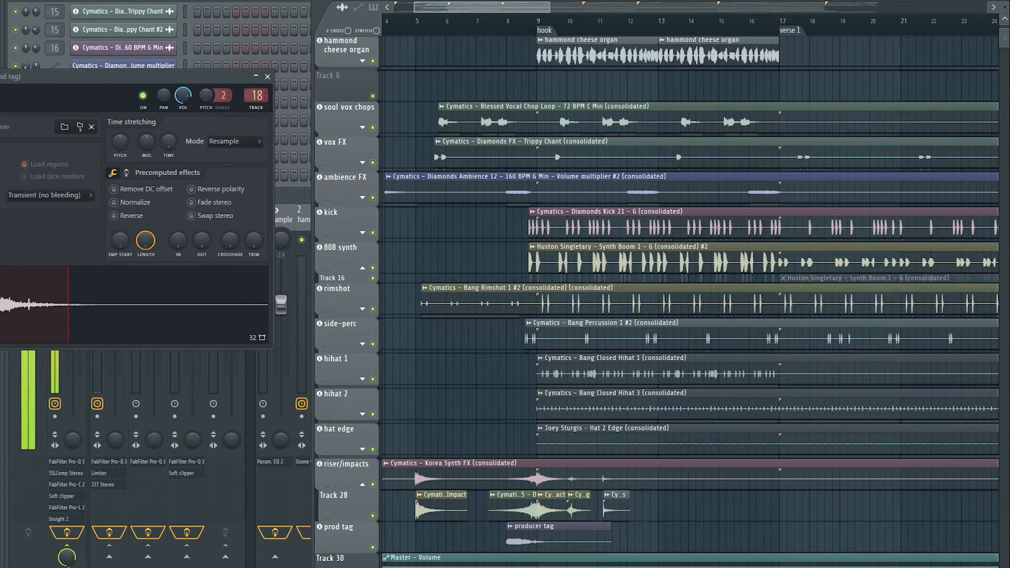
pyautogui.click(257, 78)
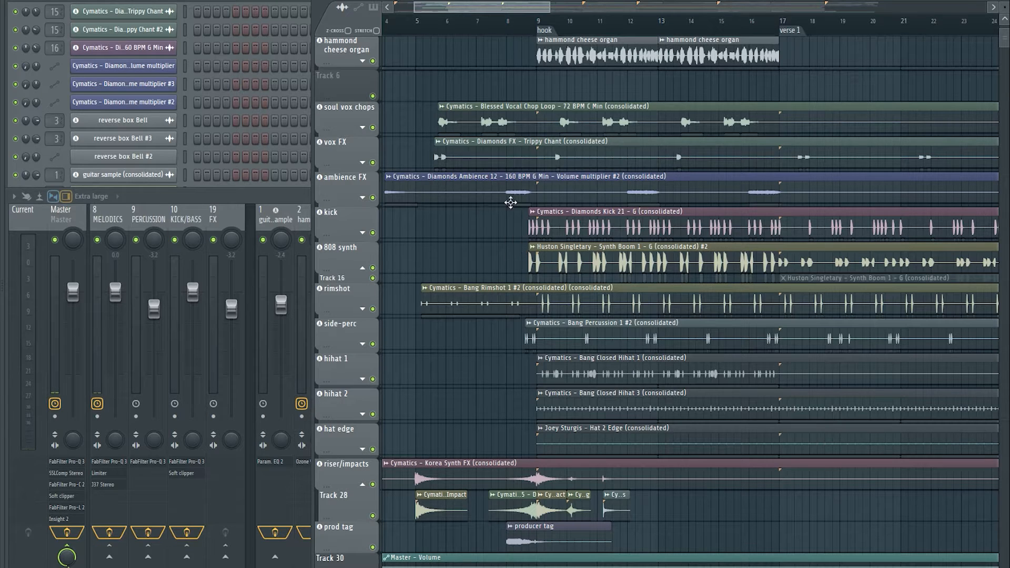
# - Play the arrangement from just after bar 7 through the producer tag into the hook
pyautogui.click(488, 25)
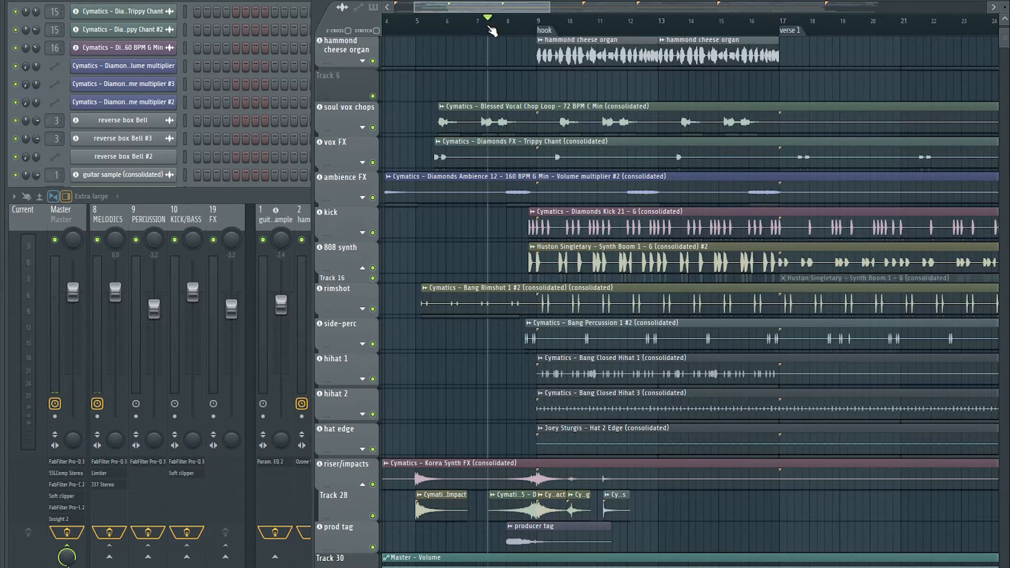
pyautogui.press('space')
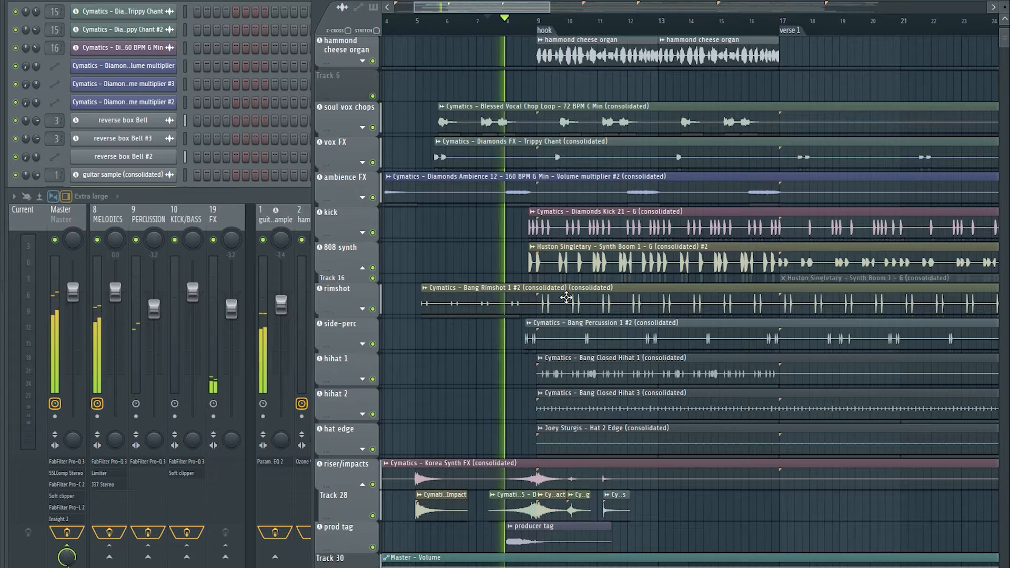
pyautogui.scroll(1, 566, 298)
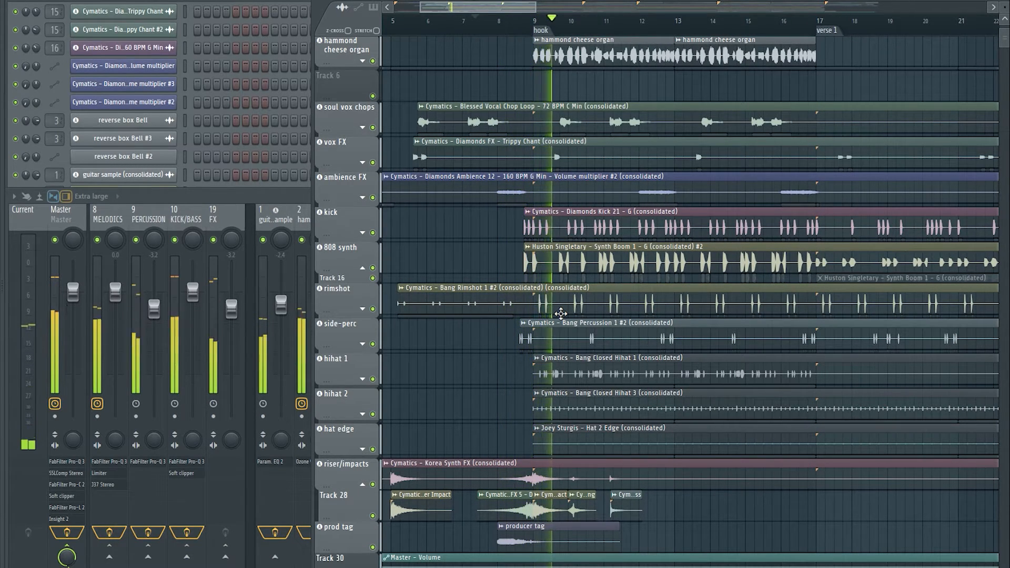
# - Stop the hook playback, and listen briefly to verse 1 from its start at bar 17
pyautogui.scroll(-4, 595, 316)
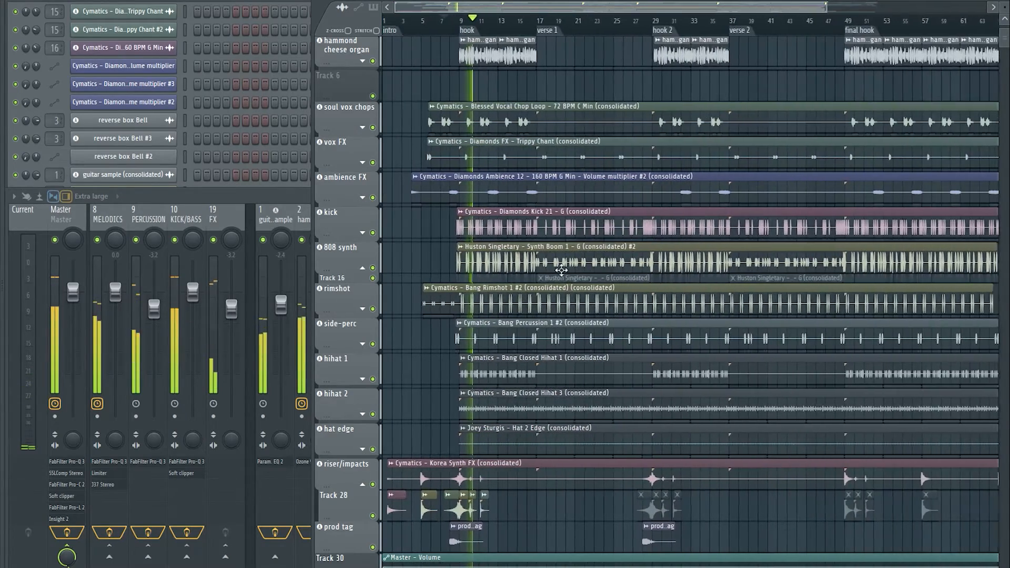
pyautogui.scroll(1, 518, 124)
pyautogui.press('space')
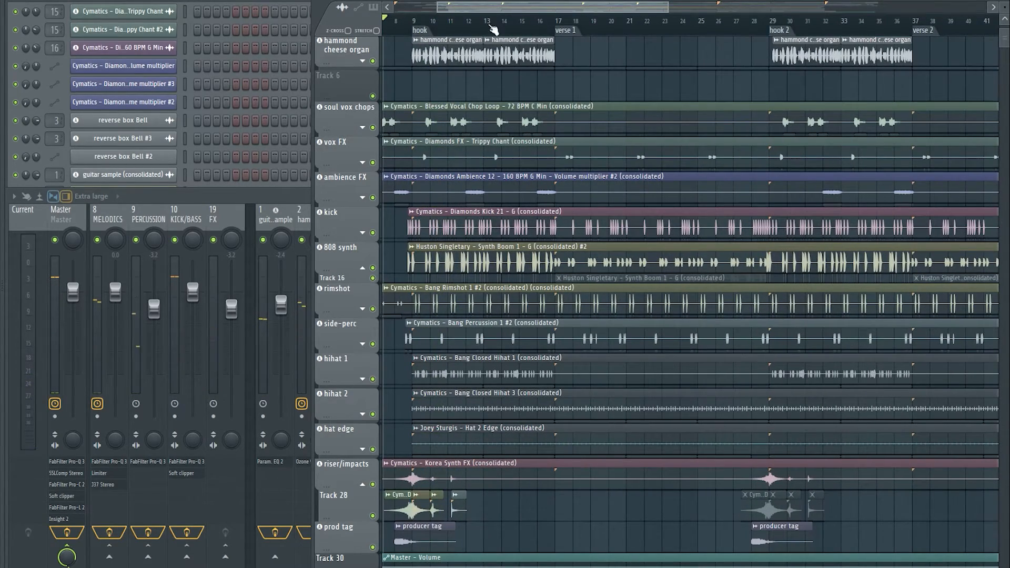
pyautogui.click(567, 33)
pyautogui.press('space')
pyautogui.hscroll(1, 658, 263)
pyautogui.scroll(2, 629, 245)
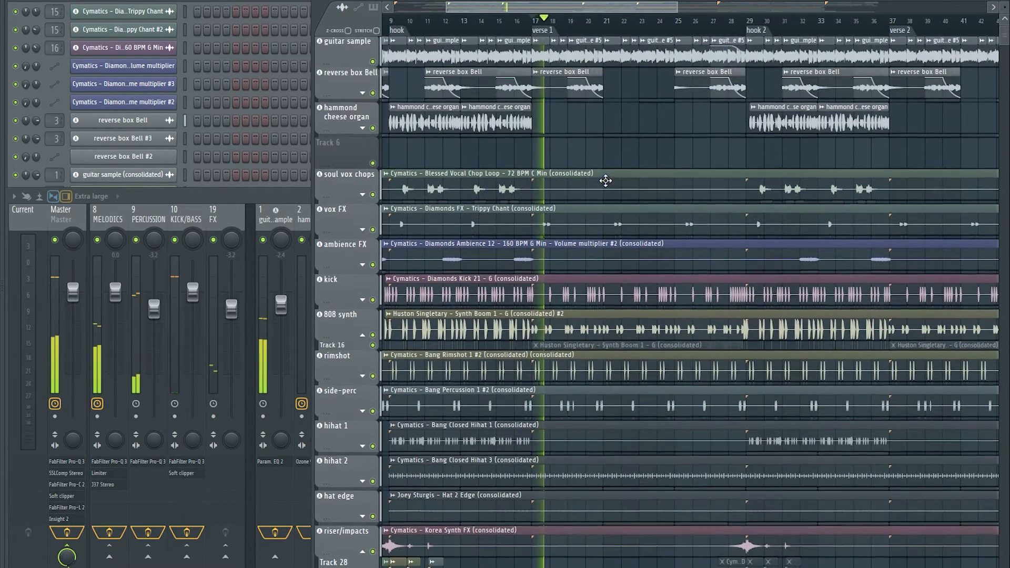
pyautogui.press('space')
# - Open the guitar sample clip's channel settings at the start of verse 1 and close them
pyautogui.scroll(2, 584, 80)
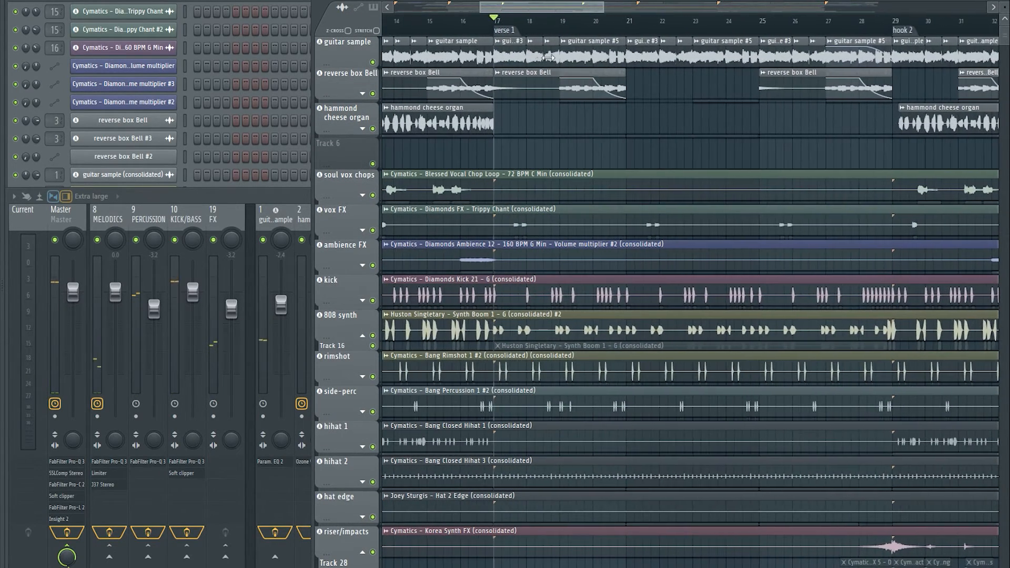
pyautogui.doubleClick(518, 58)
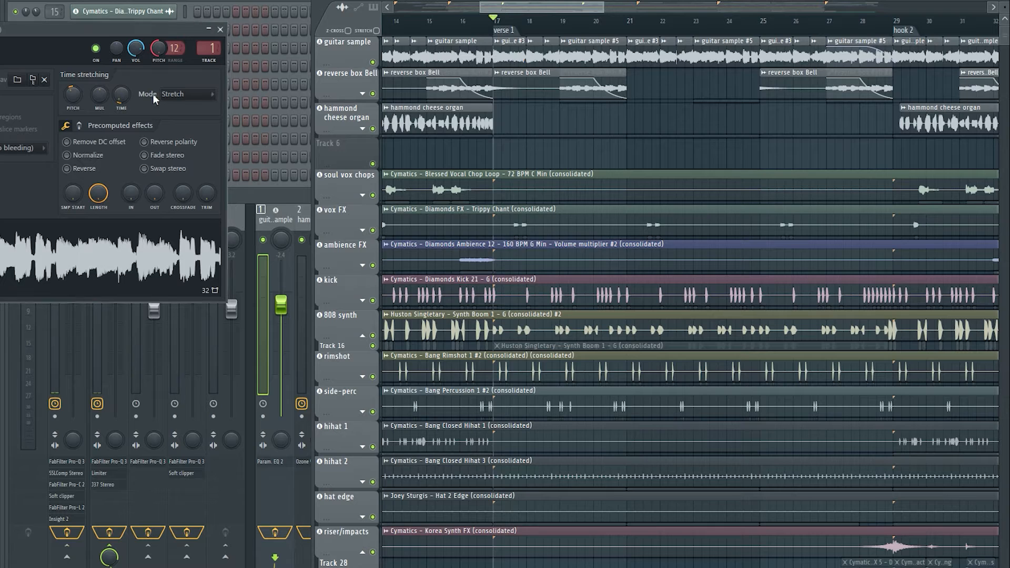
pyautogui.click(221, 31)
pyautogui.scroll(3, 566, 131)
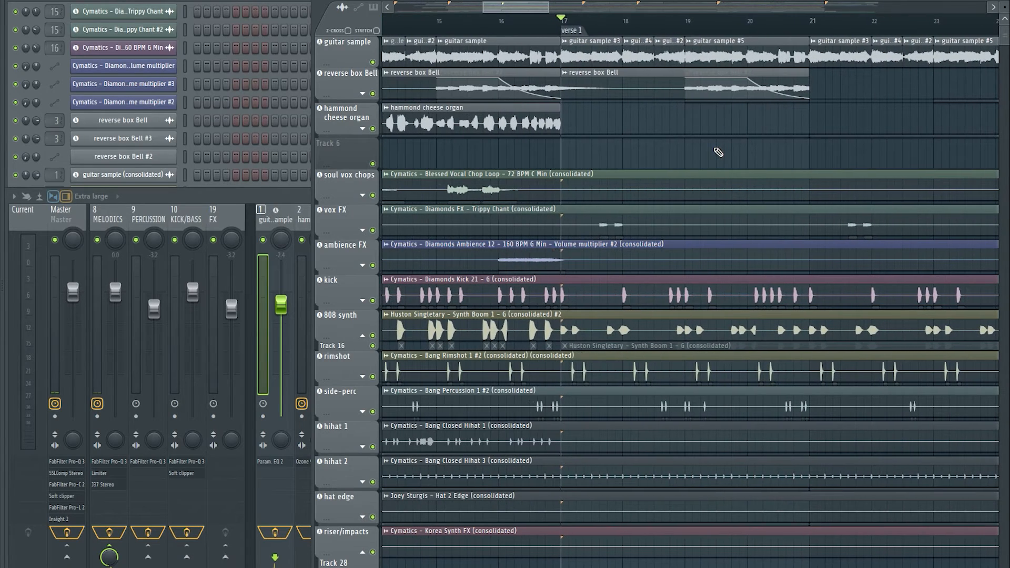
# - Play verse 1 from bar 17 to about bar 21 and stop playback
pyautogui.press('space')
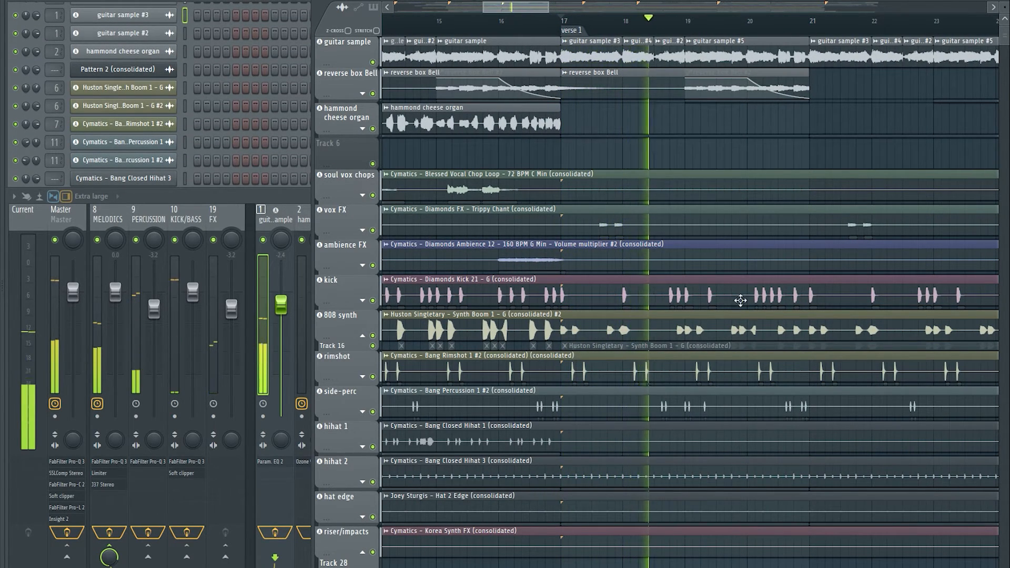
pyautogui.scroll(-6, 741, 300)
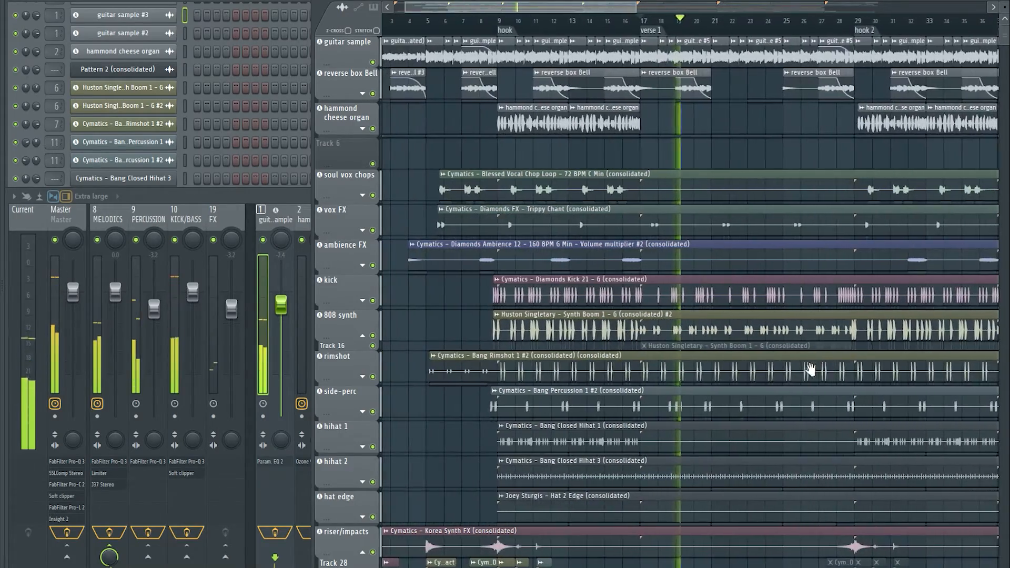
pyautogui.moveTo(811, 370); pyautogui.dragTo(595, 424)
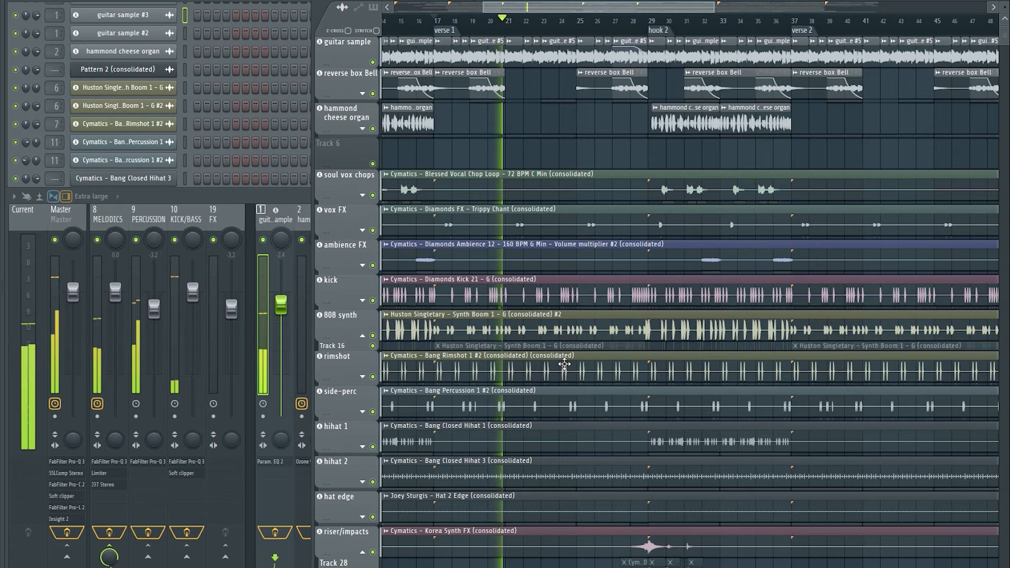
pyautogui.press('space')
pyautogui.scroll(2, 551, 90)
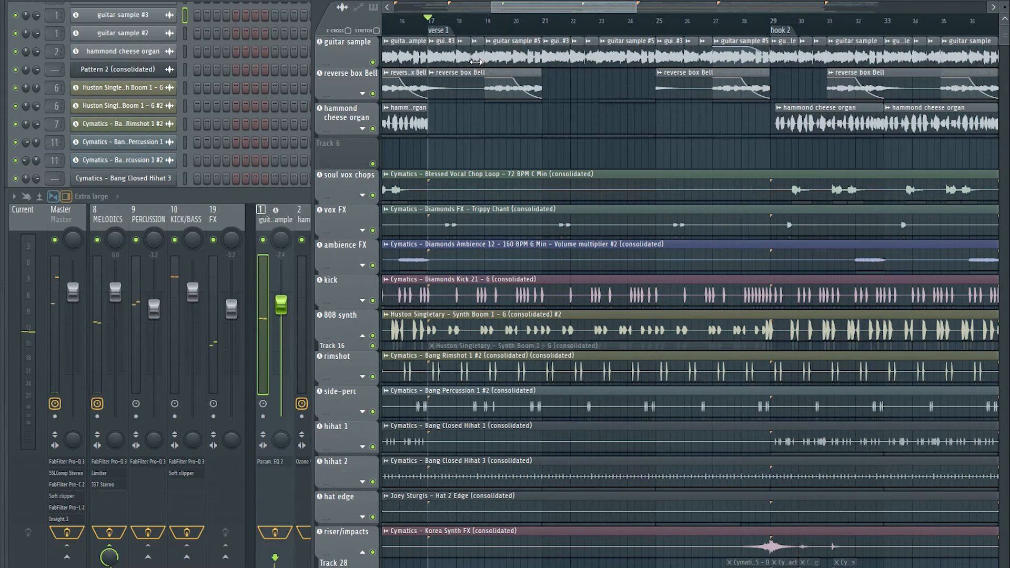
# - Play the arrangement from the start of hook 2 at bar 29
pyautogui.moveTo(853, 195); pyautogui.dragTo(561, 41)
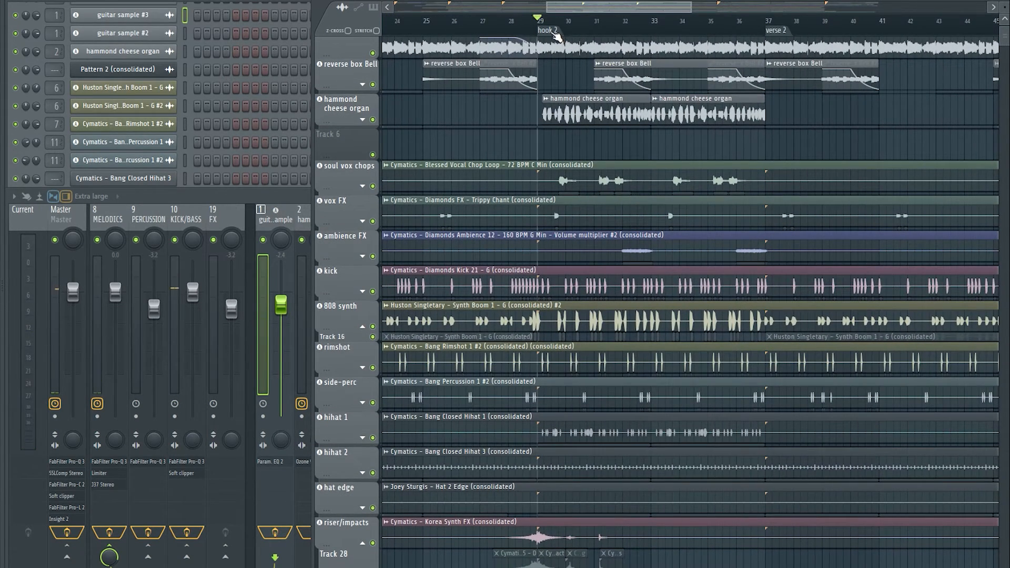
pyautogui.press('space')
pyautogui.scroll(-3, 764, 289)
pyautogui.moveTo(767, 381); pyautogui.dragTo(753, 315)
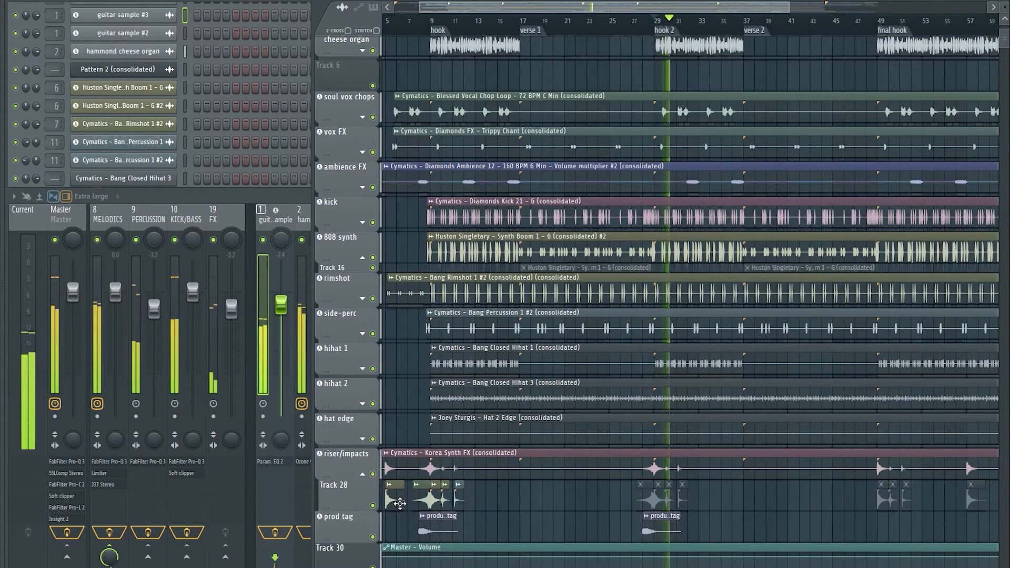
# - Mute the remaining active impact clips on Track 28 and collapse that track under riser/impacts
pyautogui.press('t')
pyautogui.moveTo(461, 499); pyautogui.dragTo(390, 498)
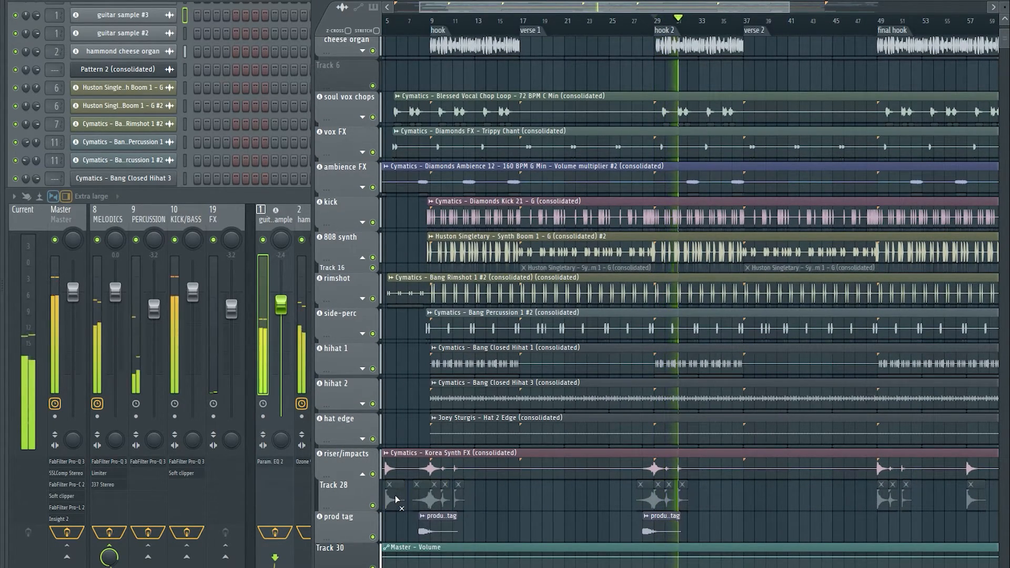
pyautogui.moveTo(489, 521); pyautogui.dragTo(532, 522)
pyautogui.click(362, 474)
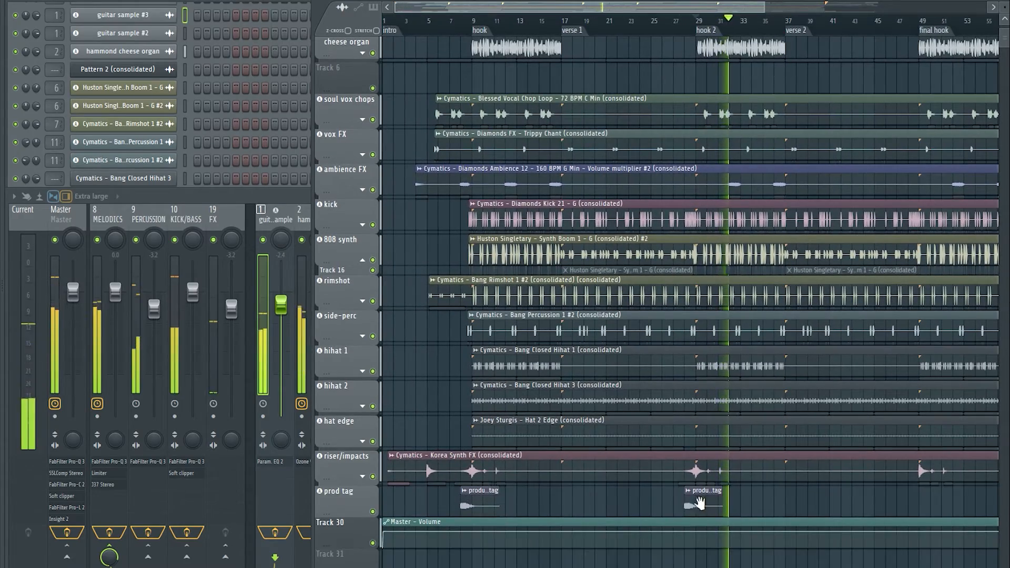
# - Continue listening to hook 2, and play verse 2 from bar 37
pyautogui.moveTo(845, 450); pyautogui.dragTo(595, 516)
pyautogui.scroll(-2, 698, 501)
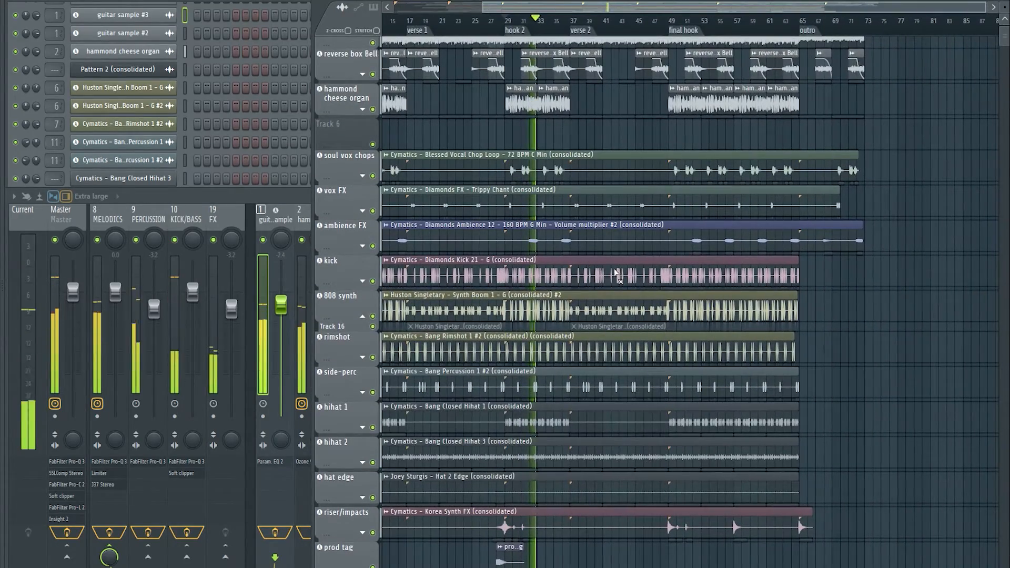
pyautogui.scroll(1, 618, 239)
pyautogui.scroll(2, 617, 238)
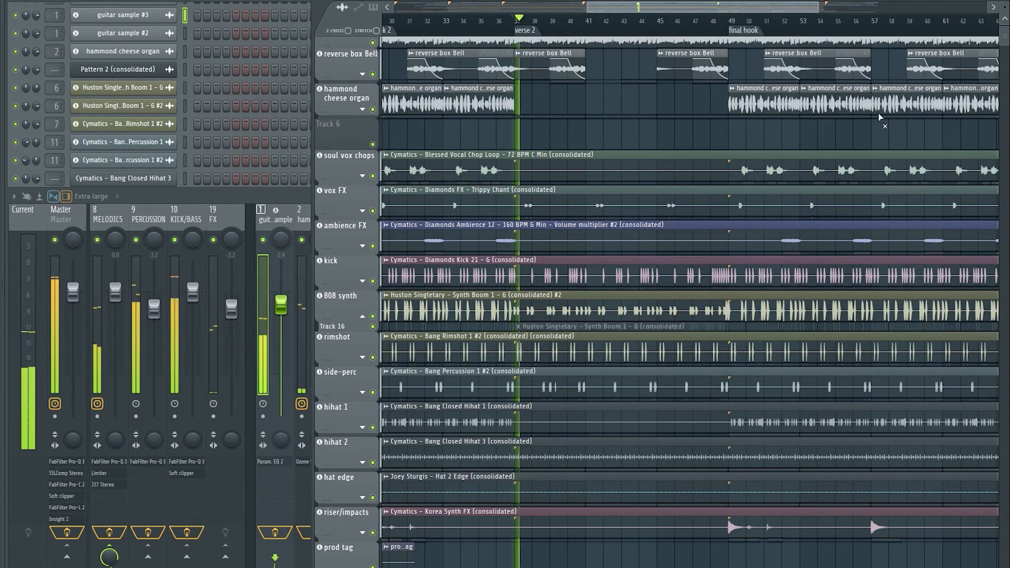
pyautogui.moveTo(756, 239); pyautogui.dragTo(725, 271)
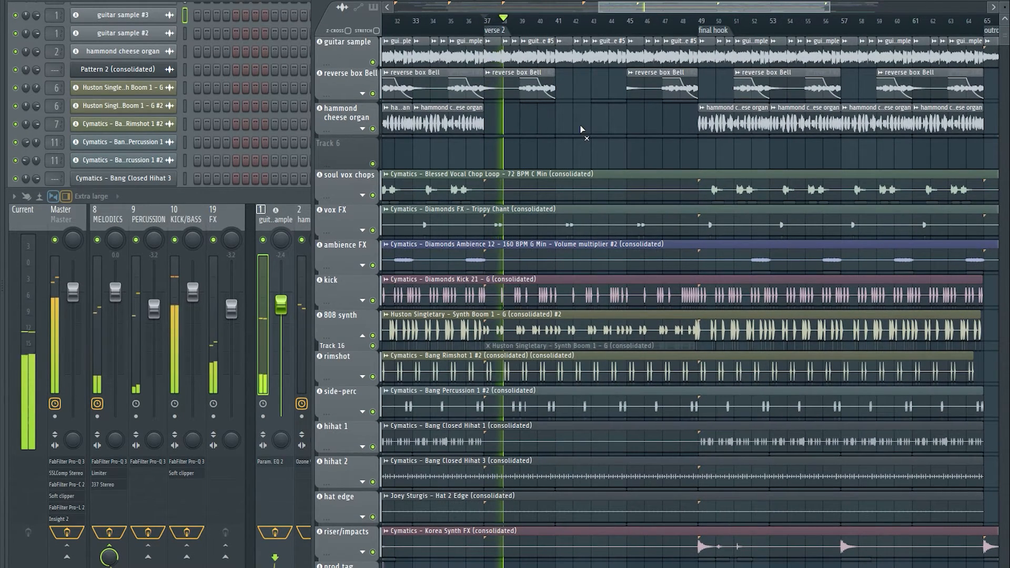
pyautogui.moveTo(633, 155); pyautogui.dragTo(595, 152)
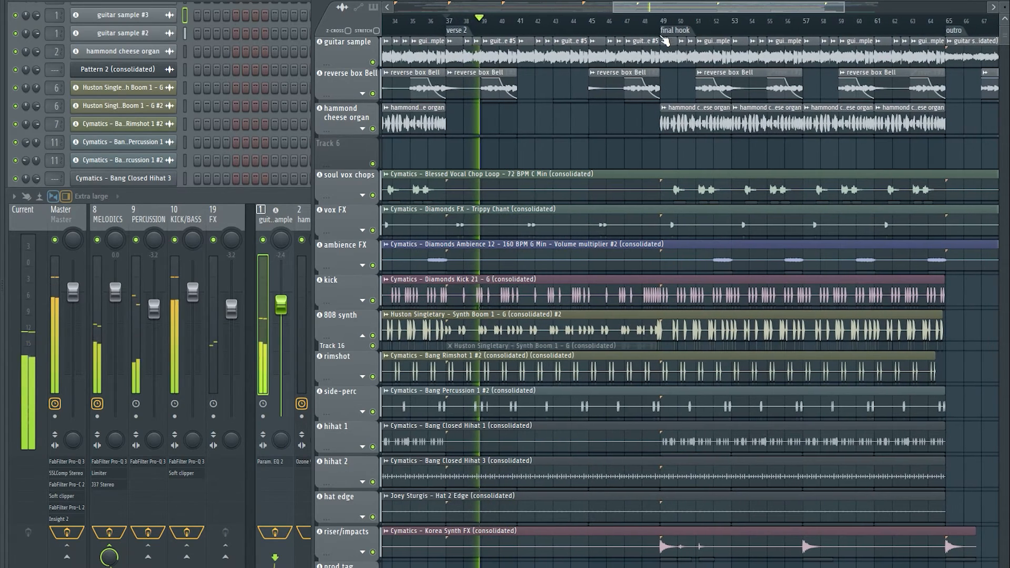
# - Jump playback to the start of the final hook at bar 49 and listen
pyautogui.click(669, 31)
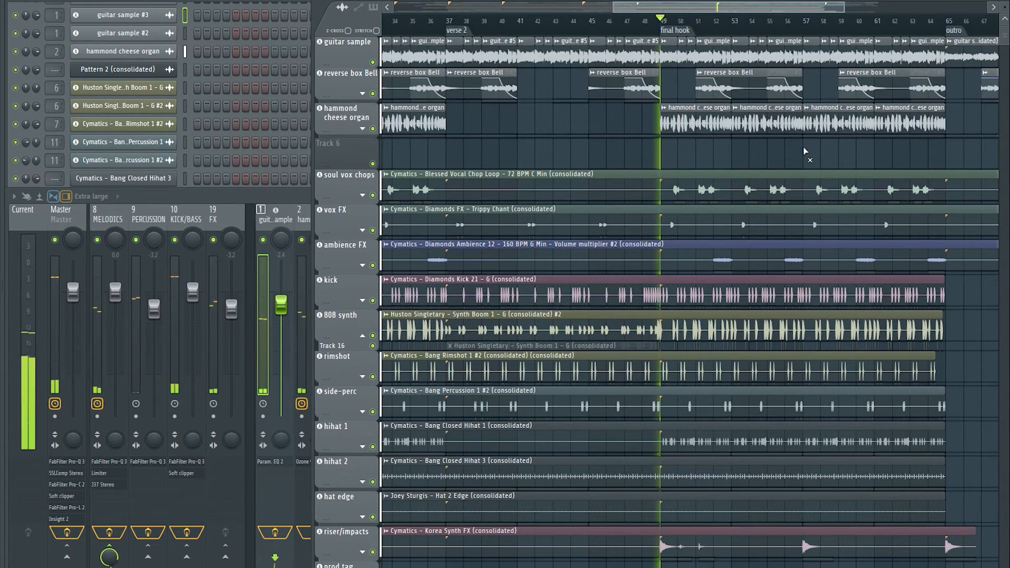
pyautogui.moveTo(801, 146); pyautogui.dragTo(748, 140)
pyautogui.moveTo(783, 293); pyautogui.dragTo(621, 303)
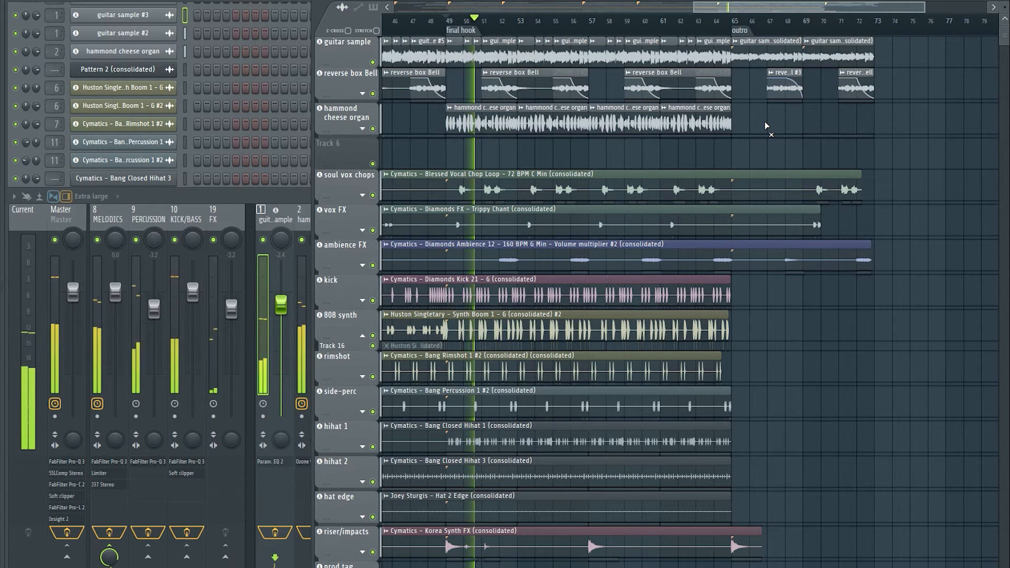
# - Jump playback to the outro at bar 65, inspect its FX and master volume tracks, and stop
pyautogui.click(745, 31)
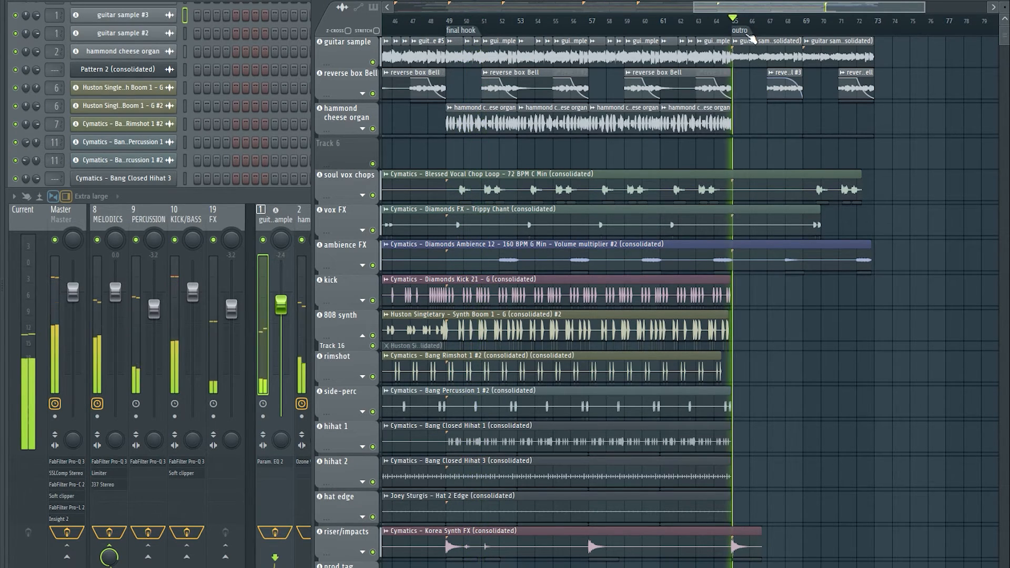
pyautogui.moveTo(846, 358); pyautogui.dragTo(762, 358)
pyautogui.scroll(2, 690, 228)
pyautogui.scroll(-3, 671, 424)
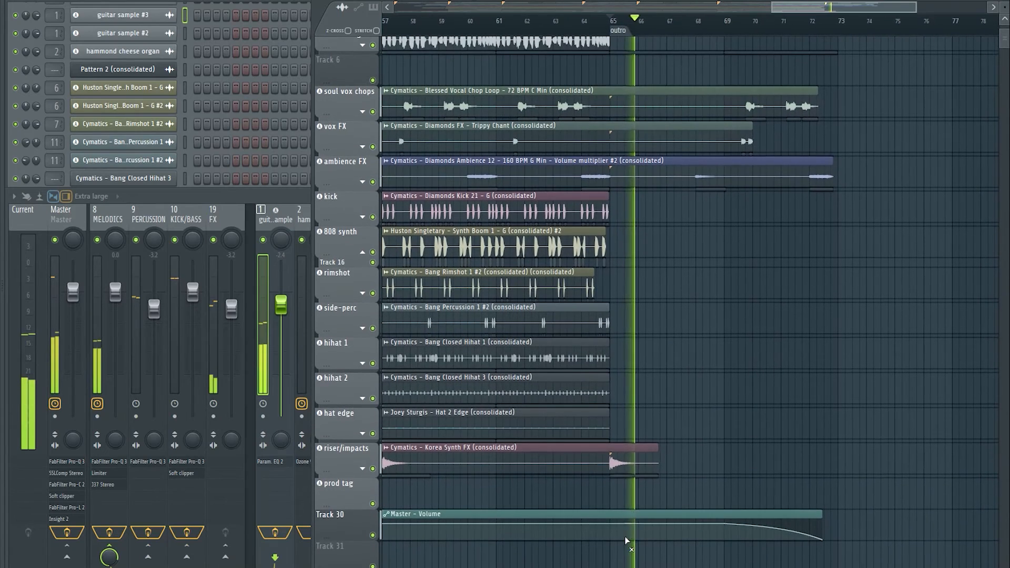
pyautogui.press('space')
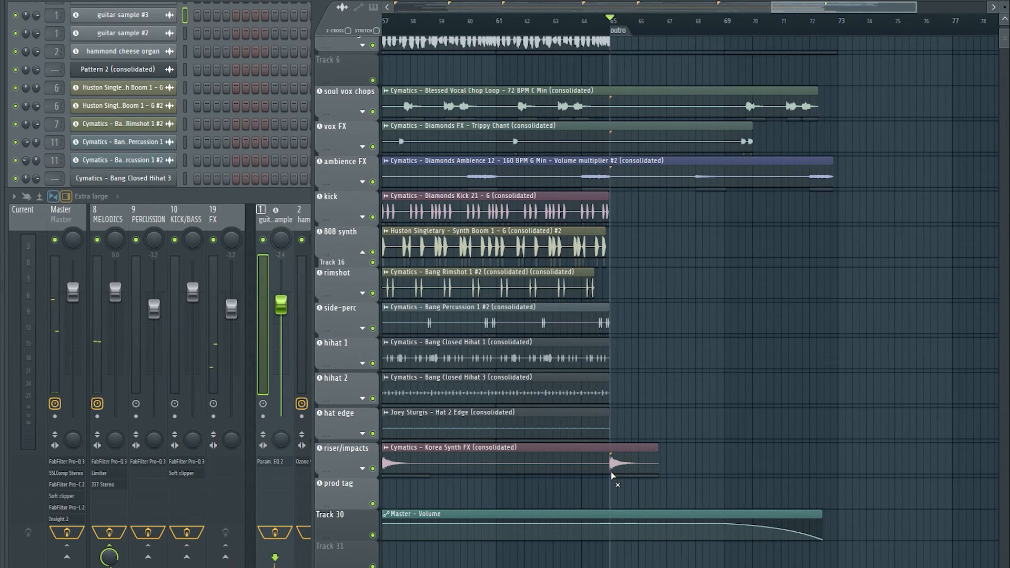
# - Play the outro from bar 65 through the end of the master volume automation fade, and stop playback
pyautogui.press('space')
pyautogui.scroll(3, 604, 368)
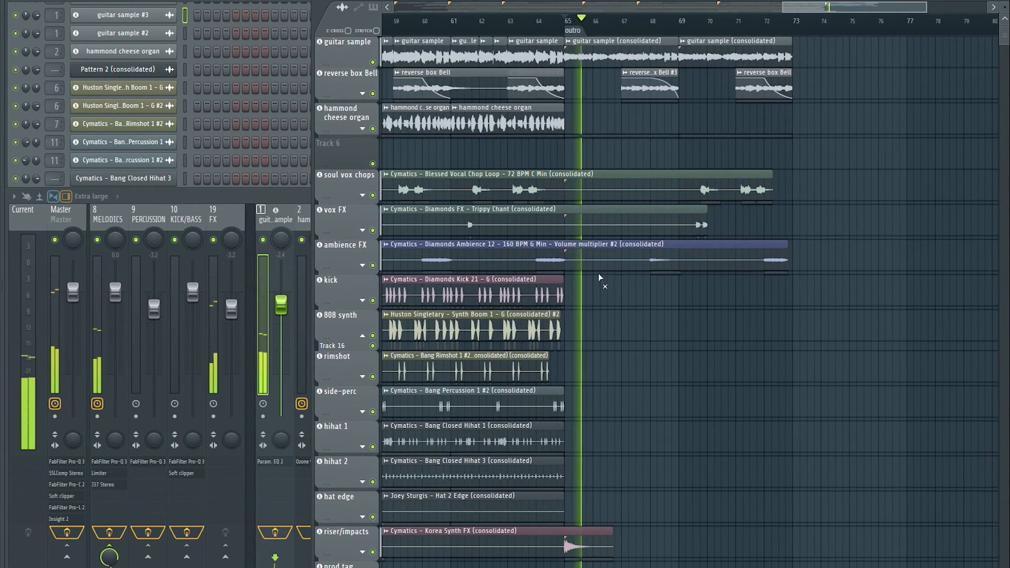
pyautogui.scroll(3, 599, 279)
pyautogui.press('space')
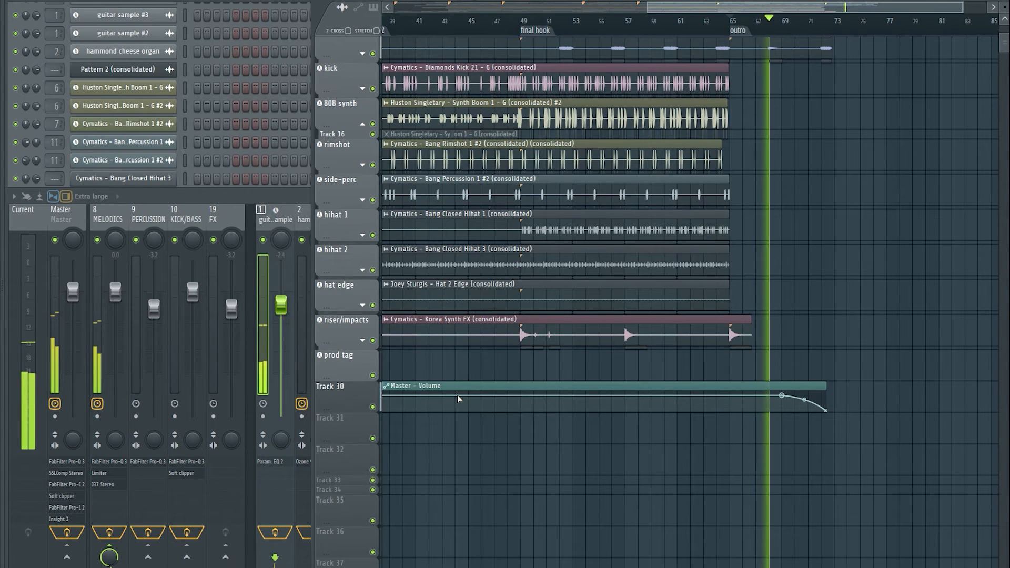
pyautogui.hscroll(-3, 469, 410)
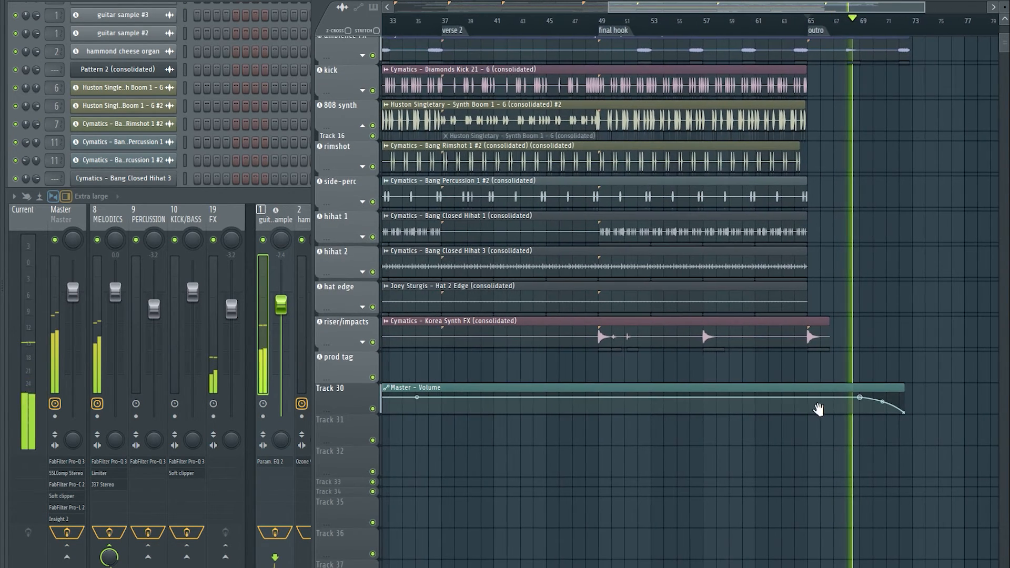
pyautogui.scroll(4, 794, 407)
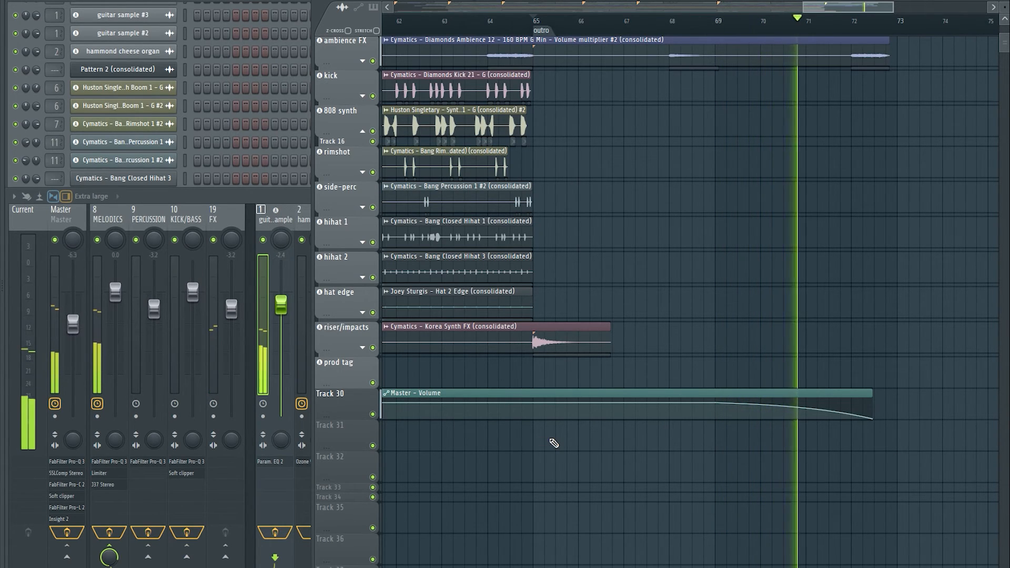
pyautogui.scroll(-2, 692, 430)
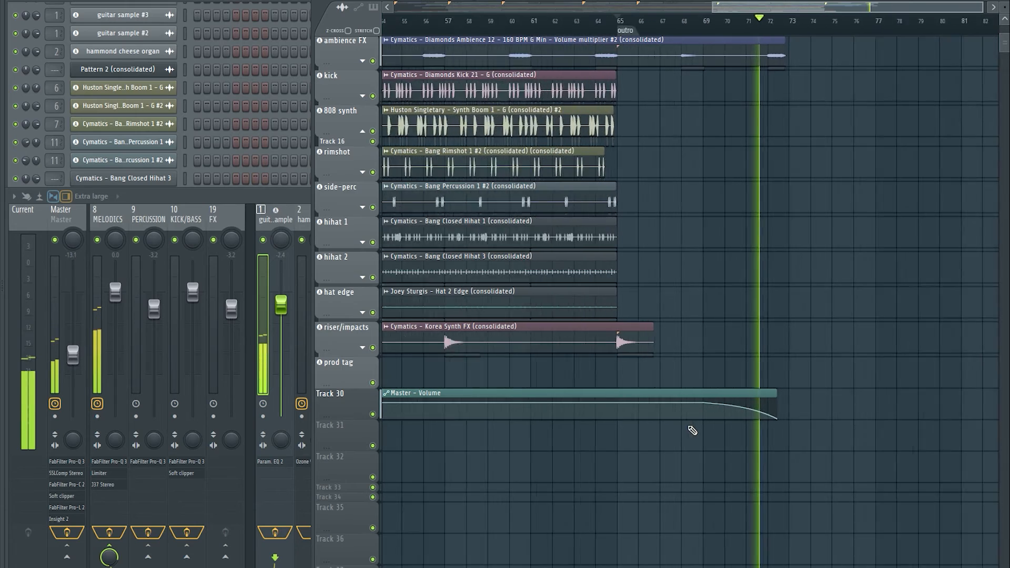
pyautogui.scroll(-2, 693, 431)
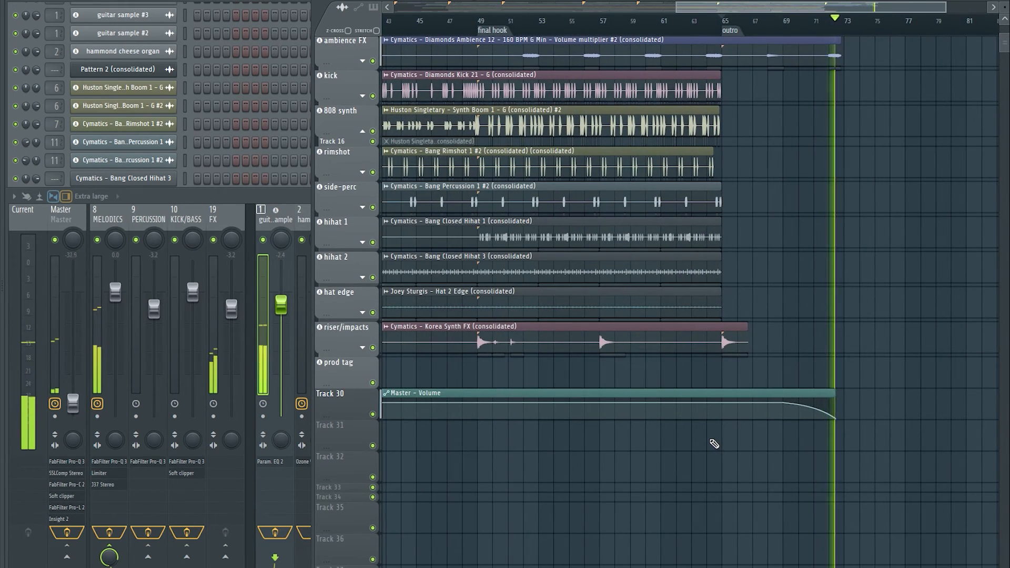
pyautogui.press('space')
# - Fit the whole arrangement from intro to outro in the playlist, with reduced track heights
pyautogui.hscroll(-5, 583, 458)
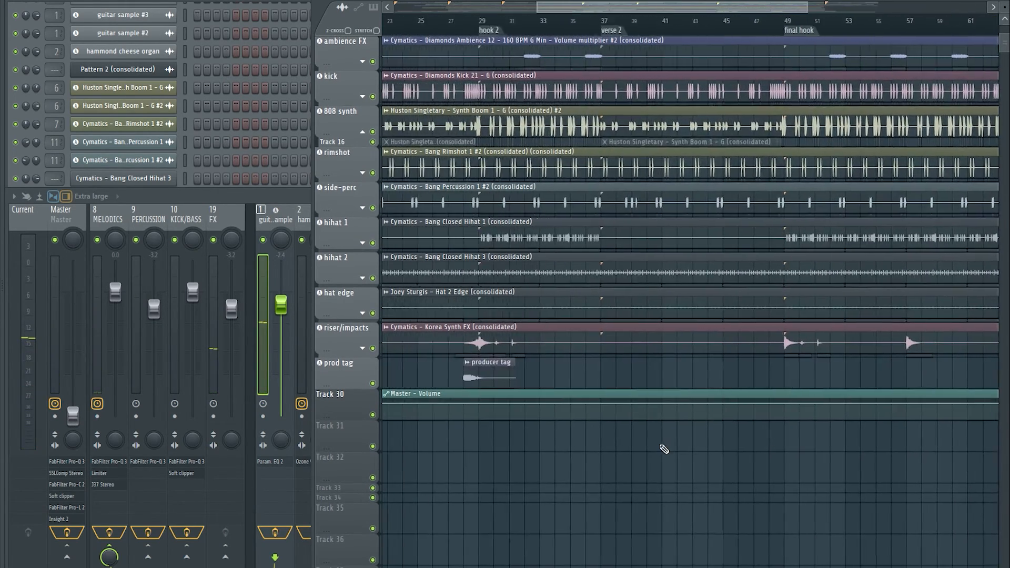
pyautogui.scroll(-3, 663, 449)
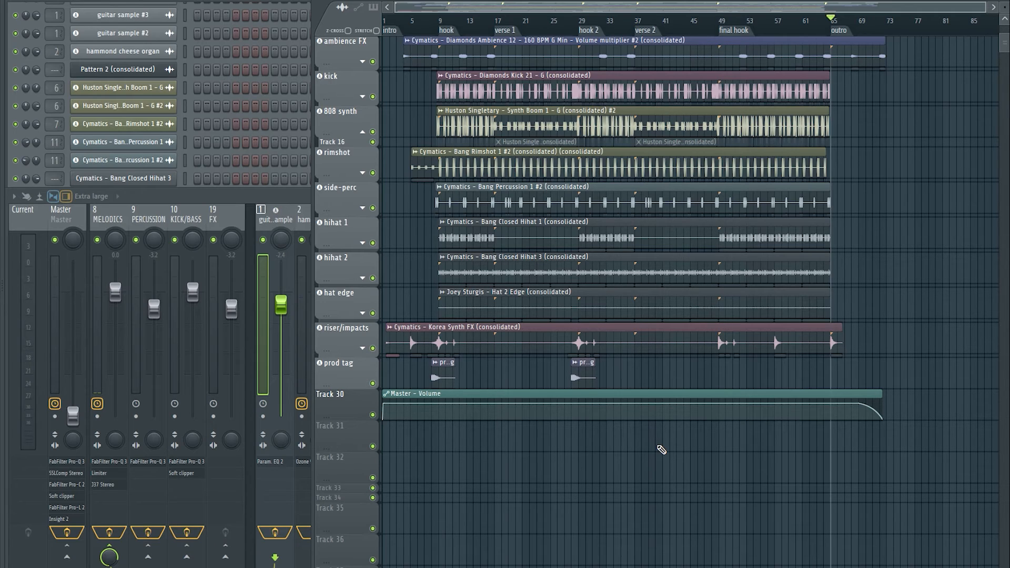
pyautogui.scroll(6, 600, 395)
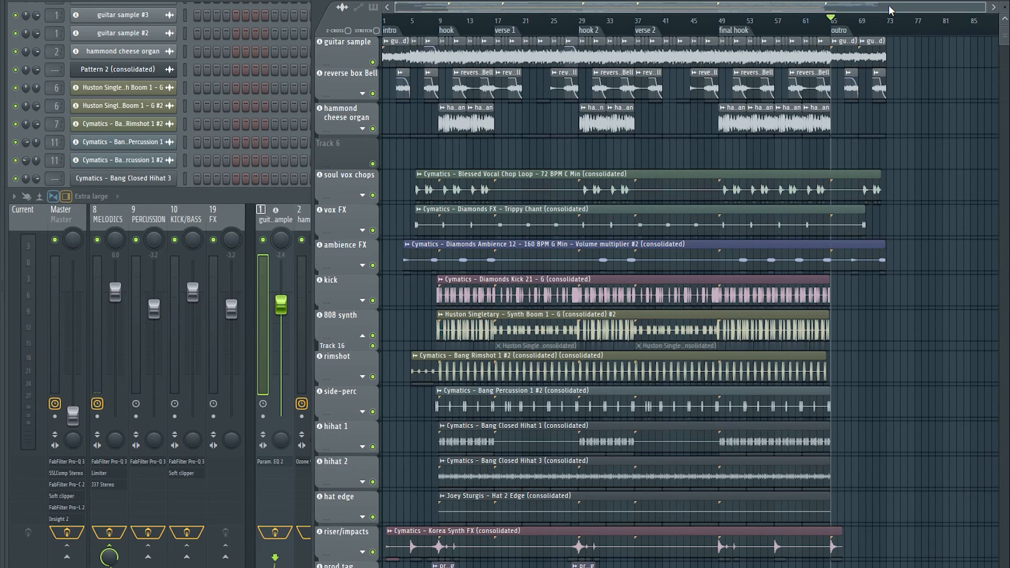
pyautogui.scroll(-2, 544, 278)
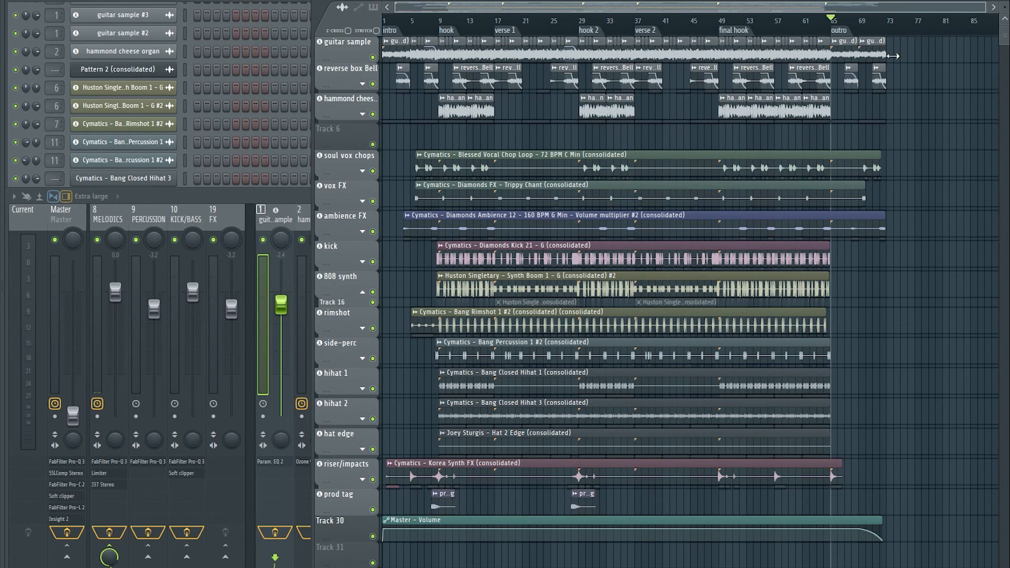
pyautogui.moveTo(992, 13); pyautogui.dragTo(888, 18)
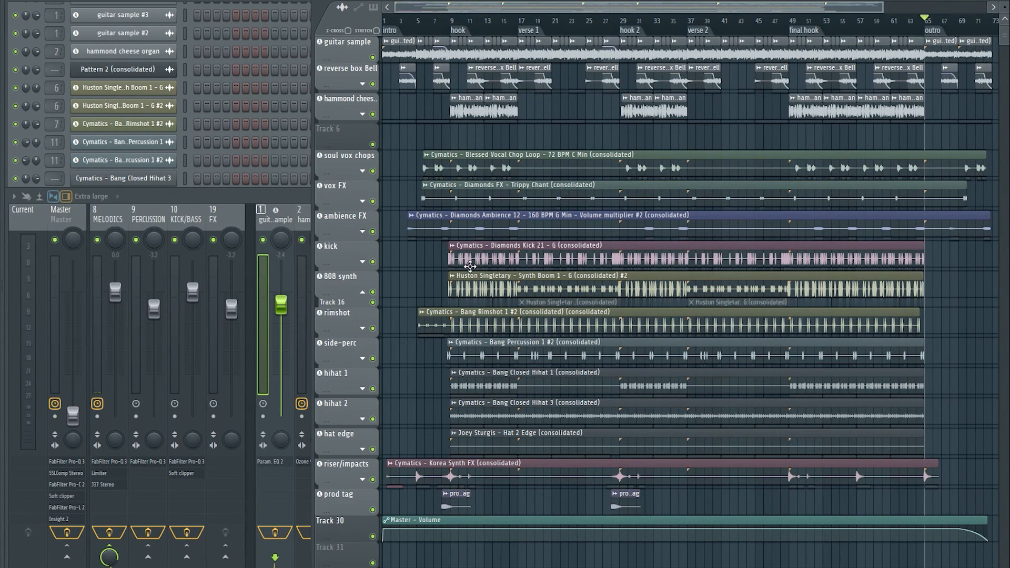